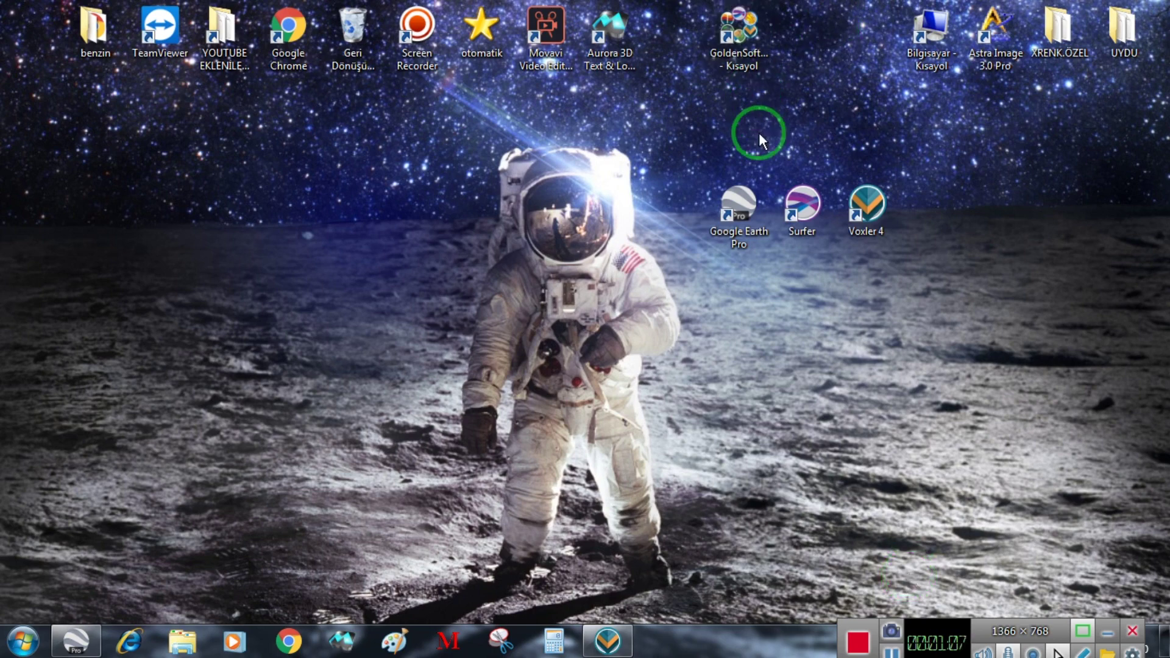
- Switch to Google Earth Pro and examine the circular mound of the Tumulus of the Marathon Warriors and its surroundings
click(78, 639)
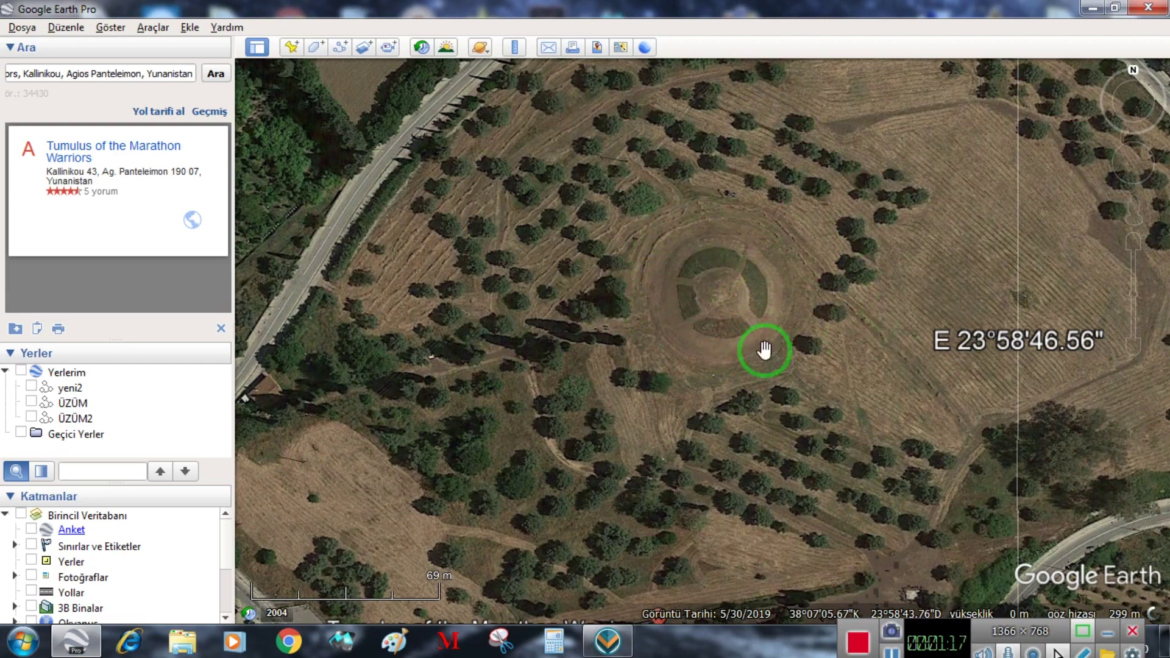
double_click(709, 275)
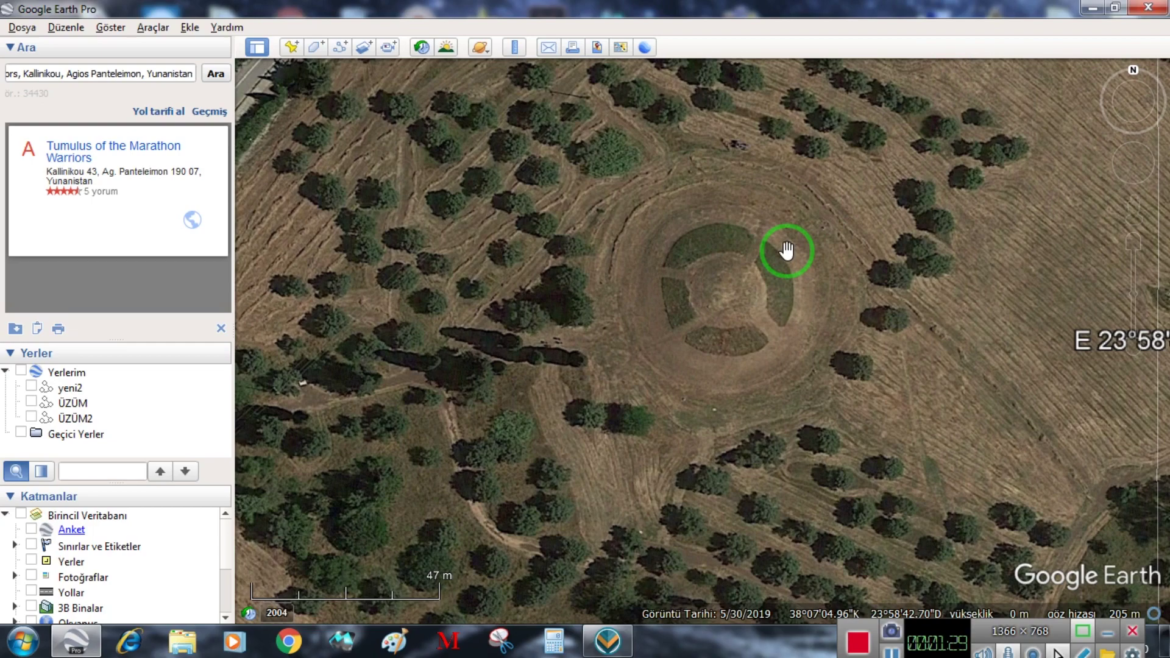
drag(743, 449, 763, 417)
scroll(744, 340, down, 3)
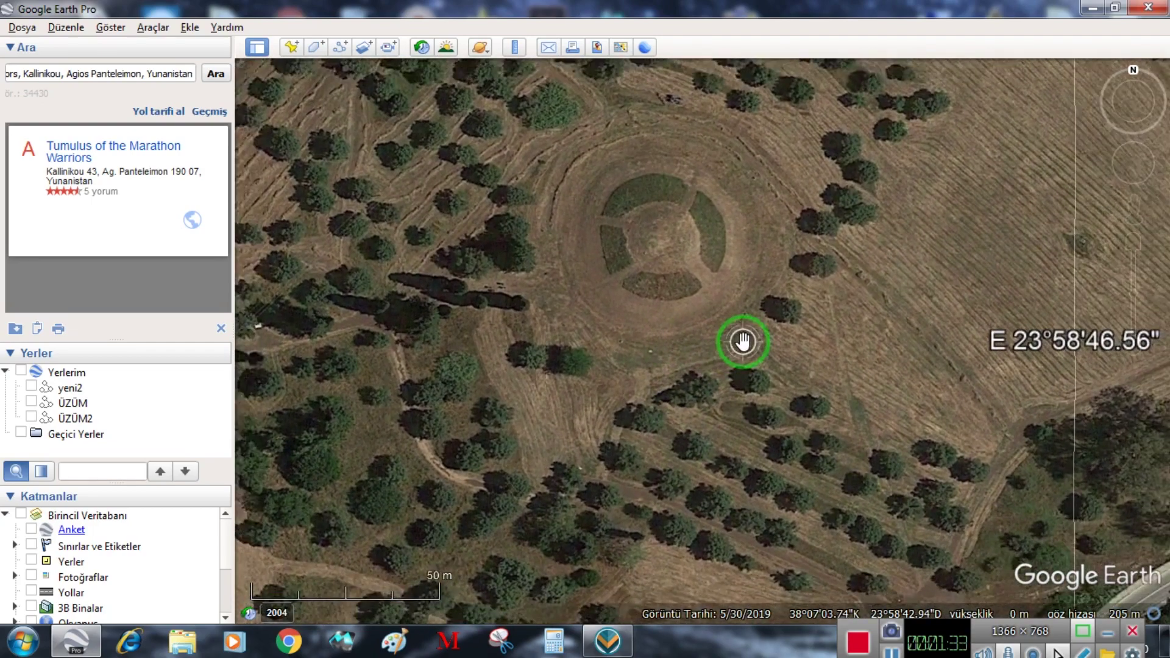
scroll(744, 340, down, 2)
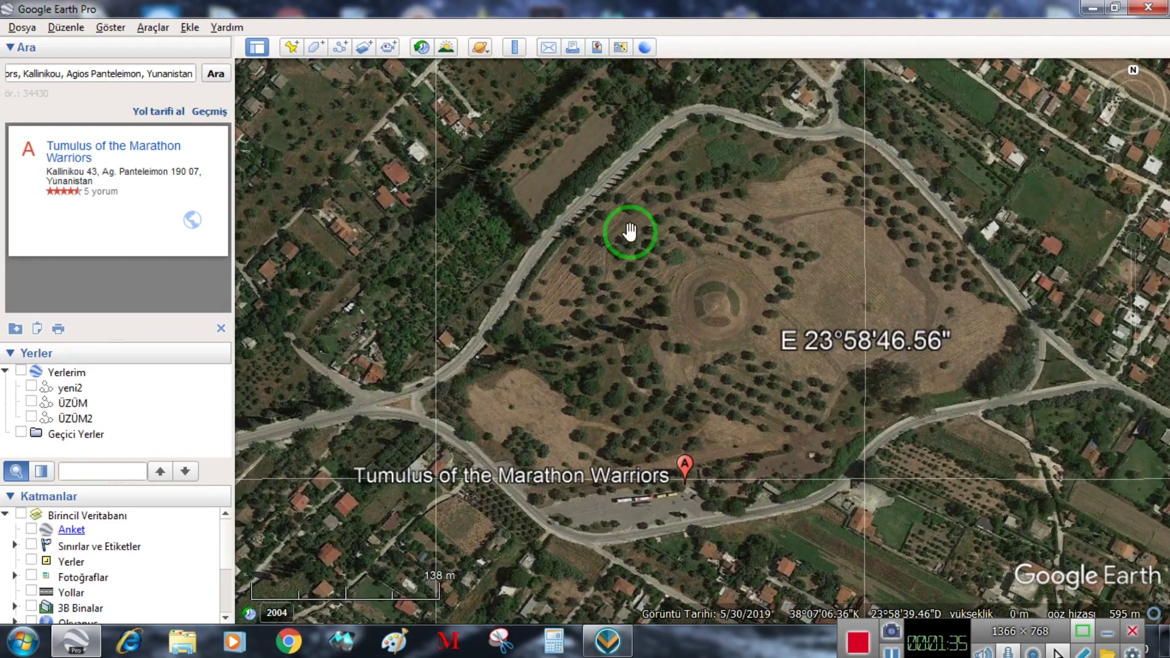
scroll(761, 244, up, 1)
scroll(777, 250, down, 1)
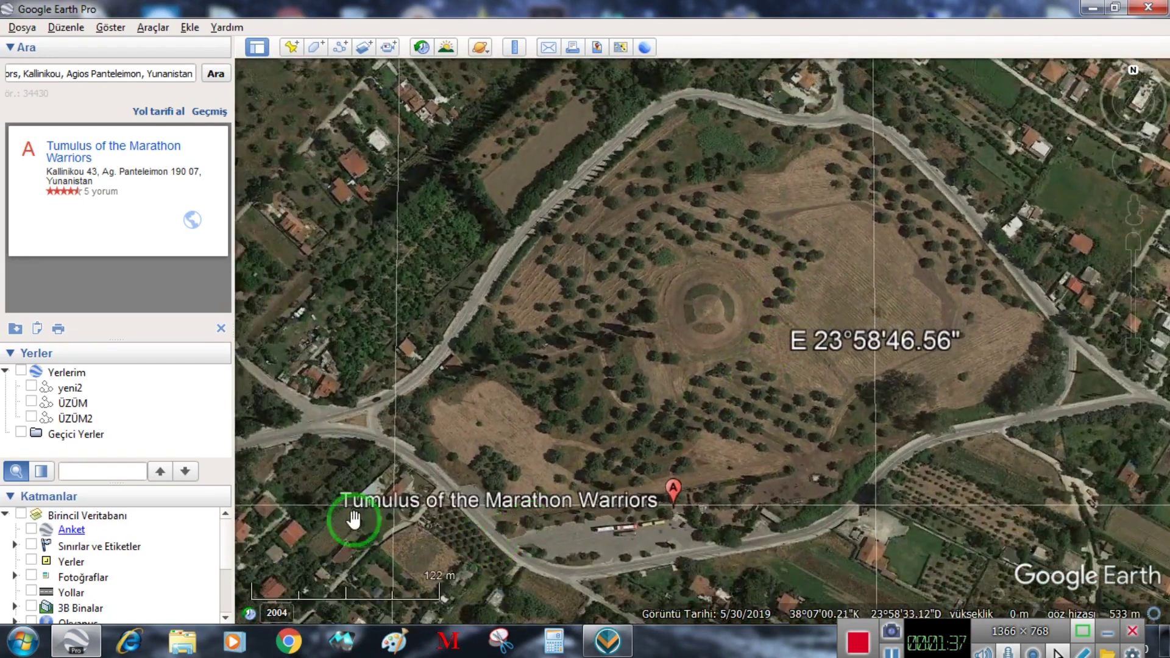
scroll(752, 331, up, 3)
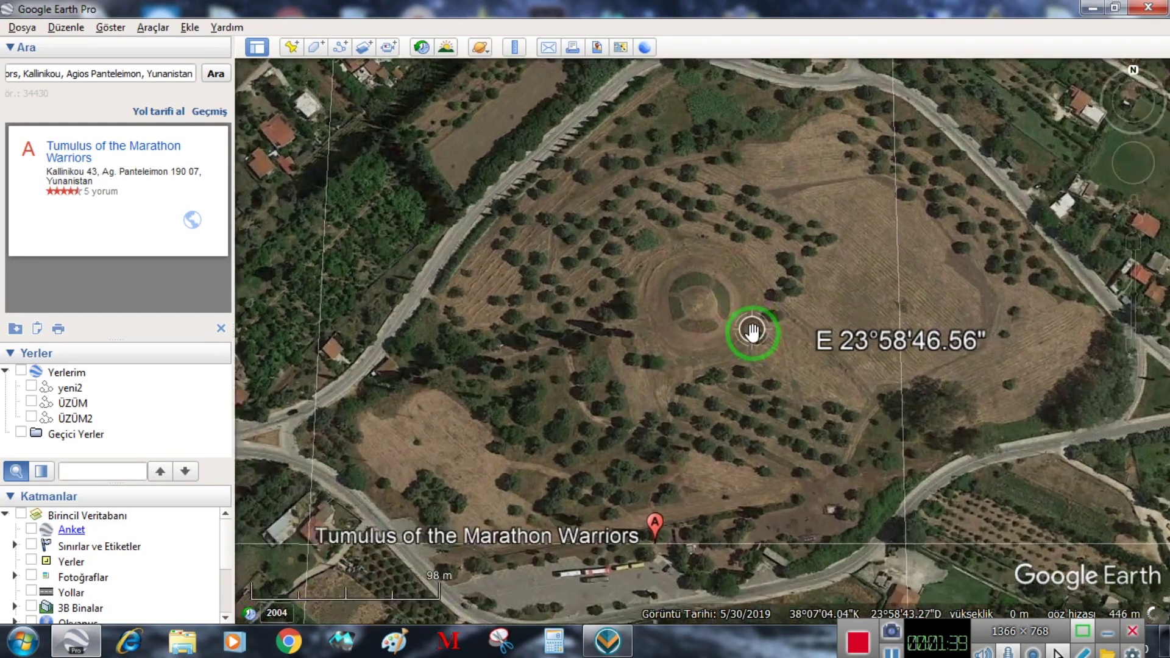
scroll(751, 332, up, 1)
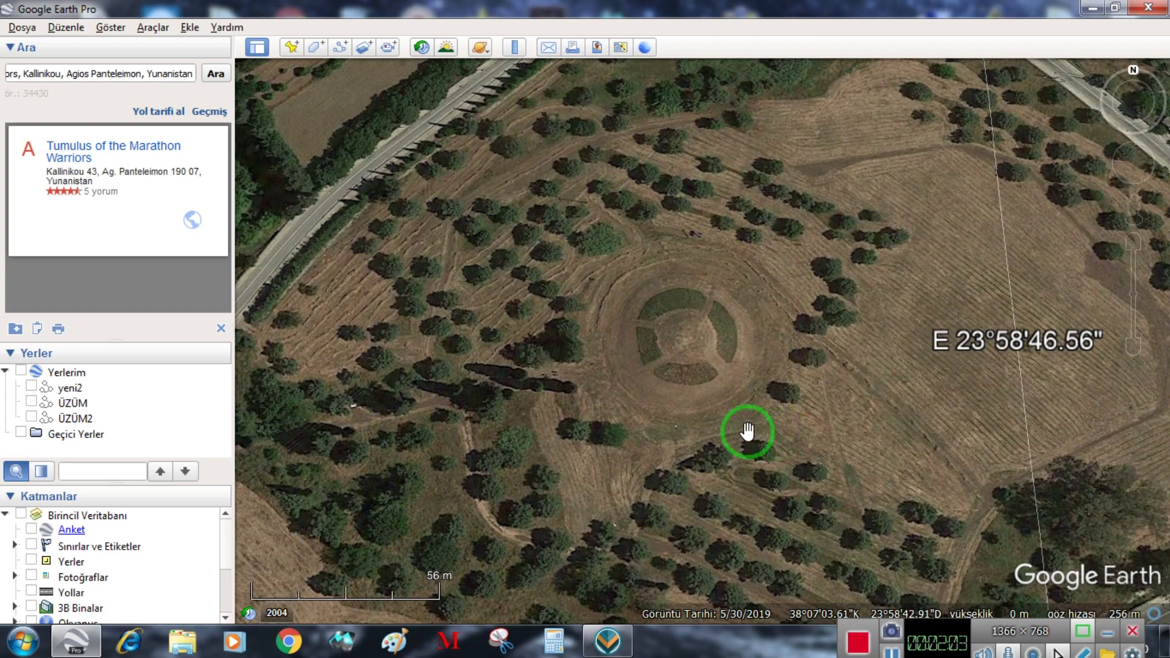
- Frame the circular mound closely, start a new path named "yunanistan", and move its dialog clear of the mound
scroll(735, 351, up, 3)
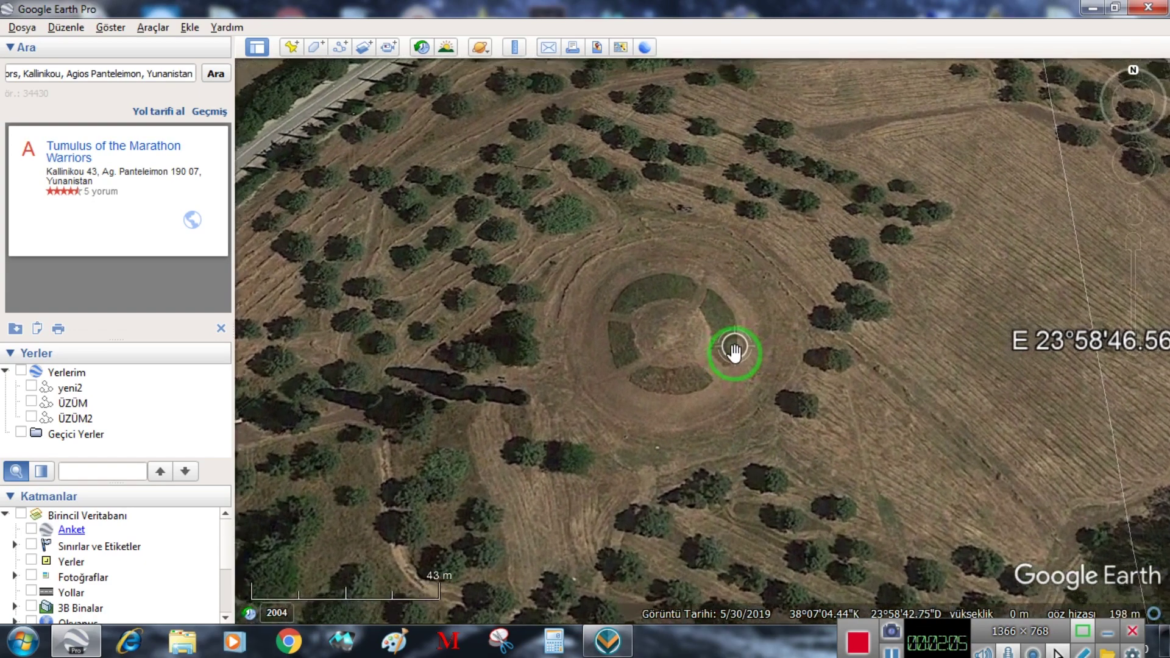
scroll(685, 317, up, 2)
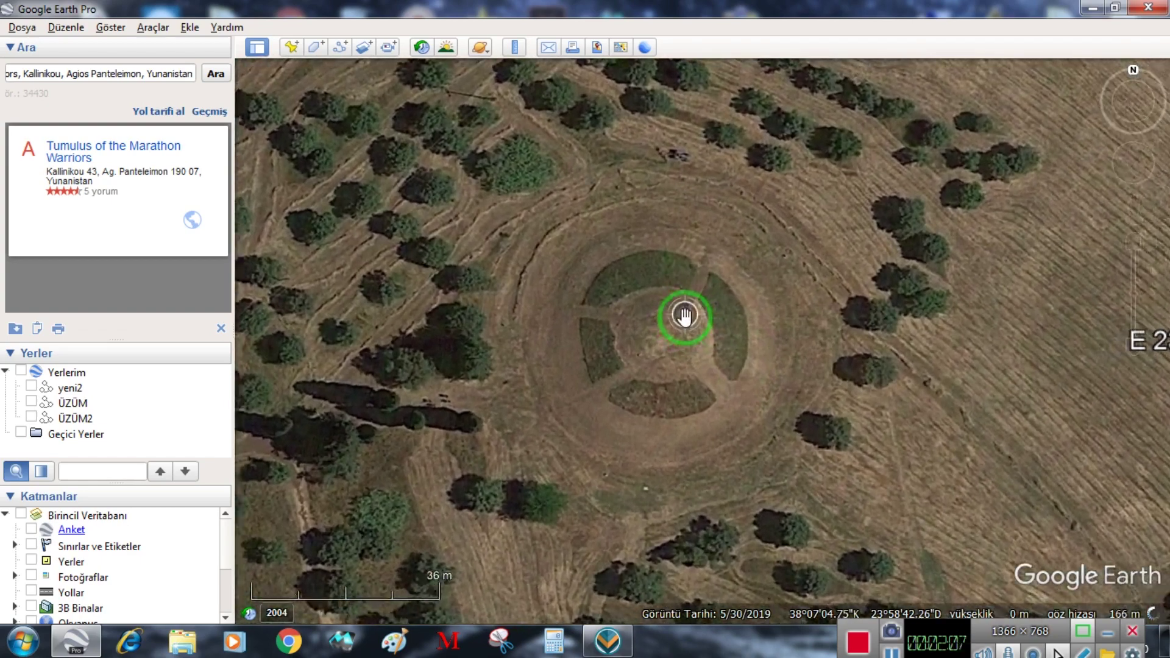
scroll(684, 317, up, 4)
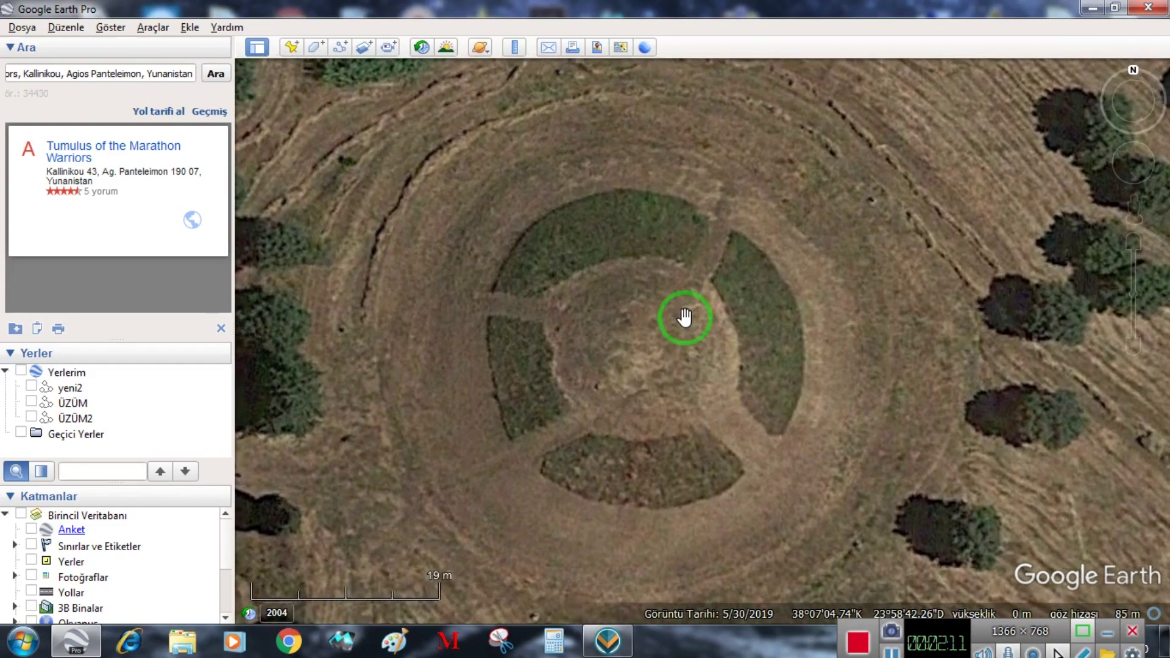
scroll(704, 275, up, 1)
drag(704, 275, 809, 261)
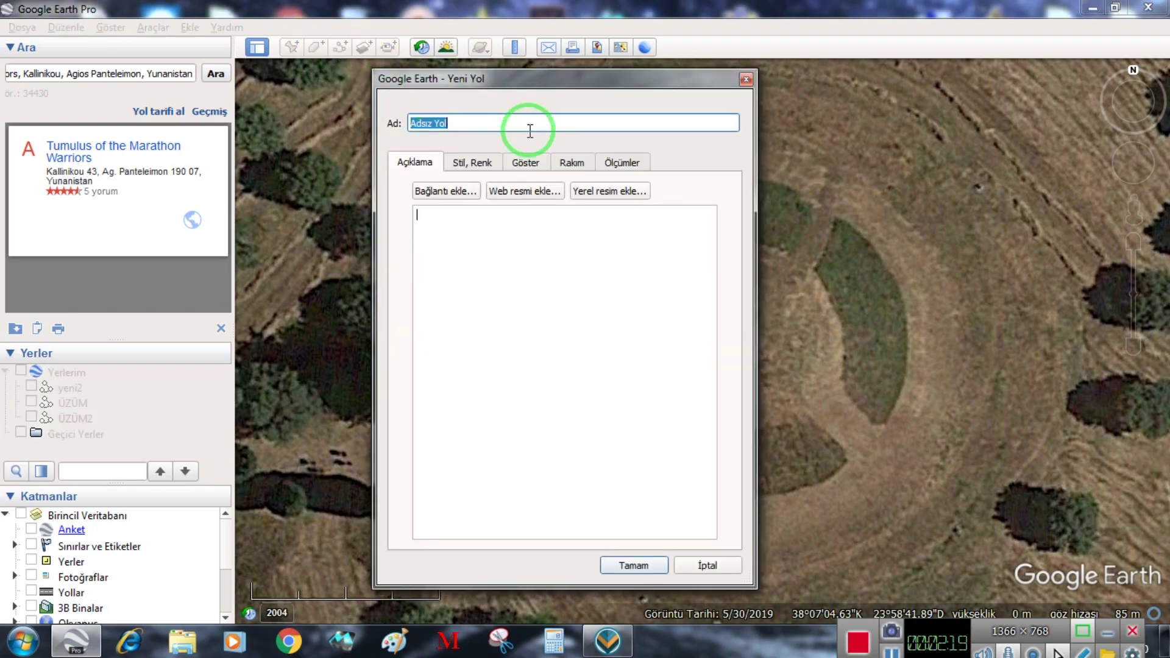
text(yuna)
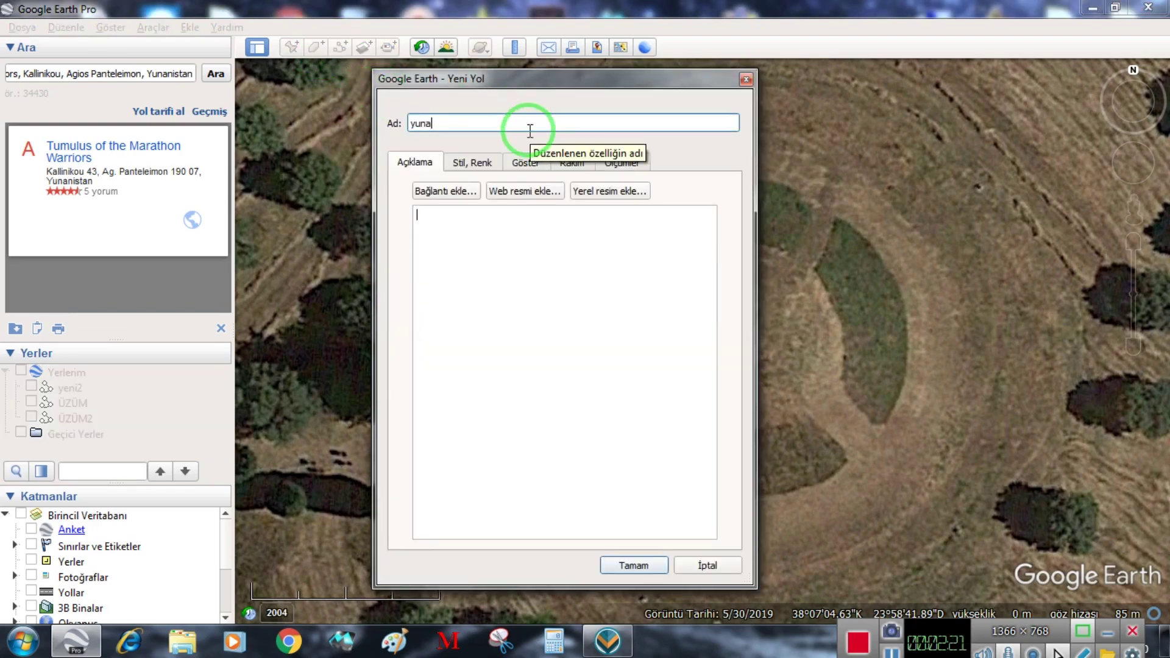
text(nistan)
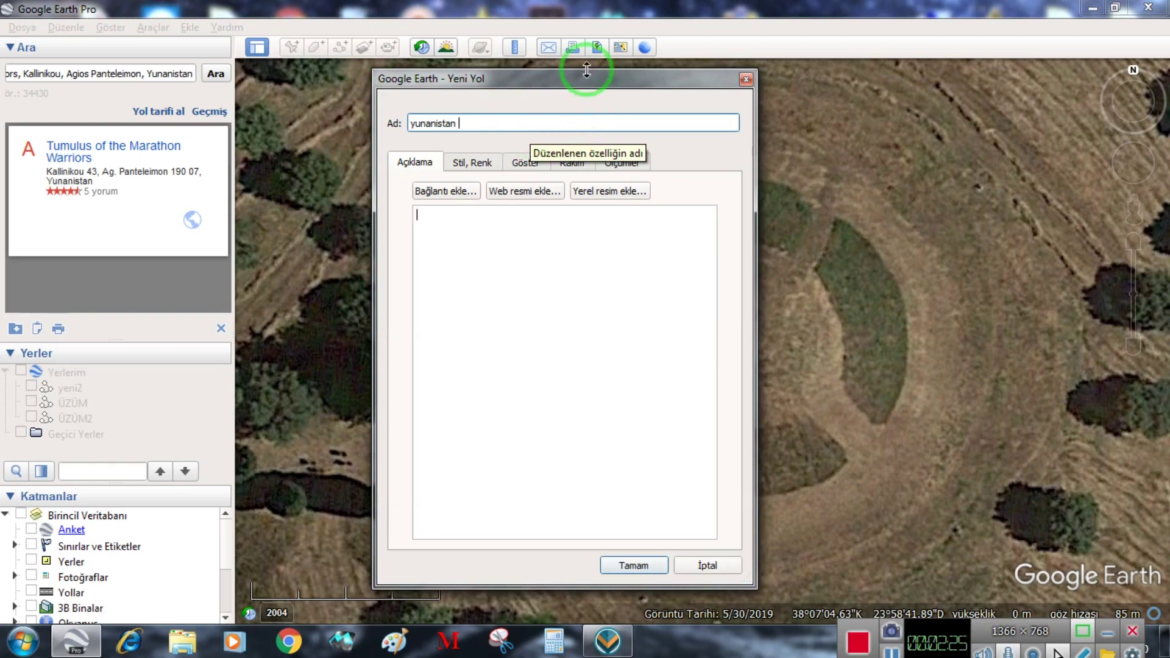
drag(623, 85, 70, 152)
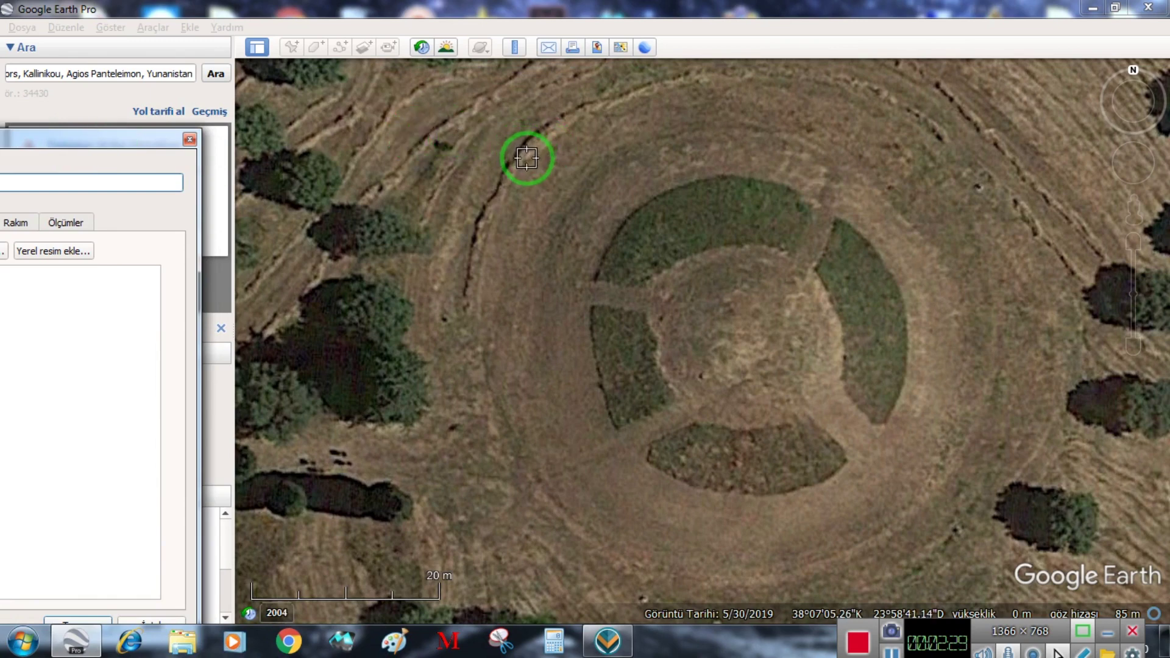
- Draw the path freehand as dense back-and-forth, roughly east-west sweeps covering the whole circular mound from its northern to its southern edge
click(513, 174)
mouse_move(514, 174)
mouse_down()
mouse_move(756, 77)
mouse_move(549, 160)
mouse_move(494, 208)
mouse_move(642, 128)
mouse_move(789, 75)
mouse_move(685, 103)
mouse_move(555, 168)
mouse_move(486, 238)
mouse_move(664, 130)
mouse_move(819, 84)
mouse_move(716, 107)
mouse_move(497, 232)
mouse_move(636, 148)
mouse_move(836, 90)
mouse_move(639, 149)
mouse_move(480, 264)
mouse_move(606, 167)
mouse_move(859, 92)
mouse_move(593, 183)
mouse_move(476, 267)
mouse_move(658, 157)
mouse_move(884, 96)
mouse_move(779, 109)
mouse_move(627, 169)
mouse_move(490, 272)
mouse_move(559, 210)
mouse_move(893, 101)
mouse_move(750, 137)
mouse_move(504, 253)
mouse_move(488, 276)
mouse_move(660, 179)
mouse_move(896, 110)
mouse_move(689, 177)
mouse_move(548, 248)
mouse_move(491, 300)
mouse_move(561, 239)
mouse_move(674, 183)
mouse_move(902, 115)
mouse_move(686, 190)
mouse_move(530, 272)
mouse_move(493, 301)
mouse_move(496, 322)
mouse_move(532, 269)
mouse_move(666, 204)
mouse_move(919, 123)
mouse_move(784, 163)
mouse_move(564, 264)
mouse_move(496, 316)
mouse_move(692, 219)
mouse_move(940, 133)
mouse_move(664, 234)
mouse_up()
mouse_move(586, 272)
mouse_down()
mouse_move(518, 306)
mouse_move(483, 347)
mouse_move(634, 265)
mouse_move(955, 150)
mouse_move(834, 172)
mouse_move(582, 283)
mouse_move(486, 351)
mouse_move(961, 163)
mouse_move(738, 236)
mouse_move(524, 331)
mouse_move(492, 361)
mouse_move(985, 175)
mouse_move(920, 193)
mouse_move(708, 272)
mouse_move(729, 253)
mouse_move(555, 329)
mouse_move(504, 370)
mouse_move(566, 334)
mouse_move(1003, 198)
mouse_move(792, 261)
mouse_move(504, 393)
mouse_move(577, 357)
mouse_move(1003, 226)
mouse_move(838, 259)
mouse_move(522, 402)
mouse_move(548, 359)
mouse_move(1017, 231)
mouse_move(919, 252)
mouse_move(512, 419)
mouse_move(742, 348)
mouse_up()
mouse_move(912, 286)
mouse_down()
mouse_move(1003, 251)
mouse_move(1023, 231)
mouse_move(839, 304)
mouse_up()
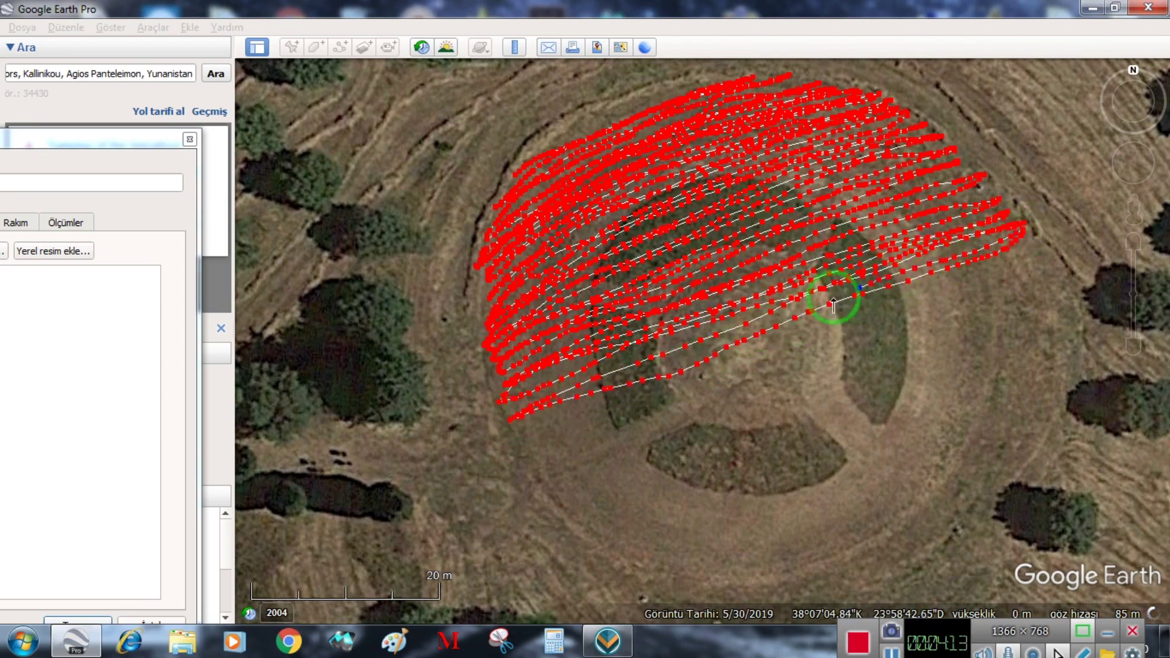
drag(684, 364, 517, 438)
mouse_move(581, 418)
mouse_down()
mouse_move(1039, 267)
mouse_move(905, 290)
mouse_move(530, 436)
mouse_move(715, 390)
mouse_move(961, 304)
mouse_move(1063, 285)
mouse_move(992, 291)
mouse_up()
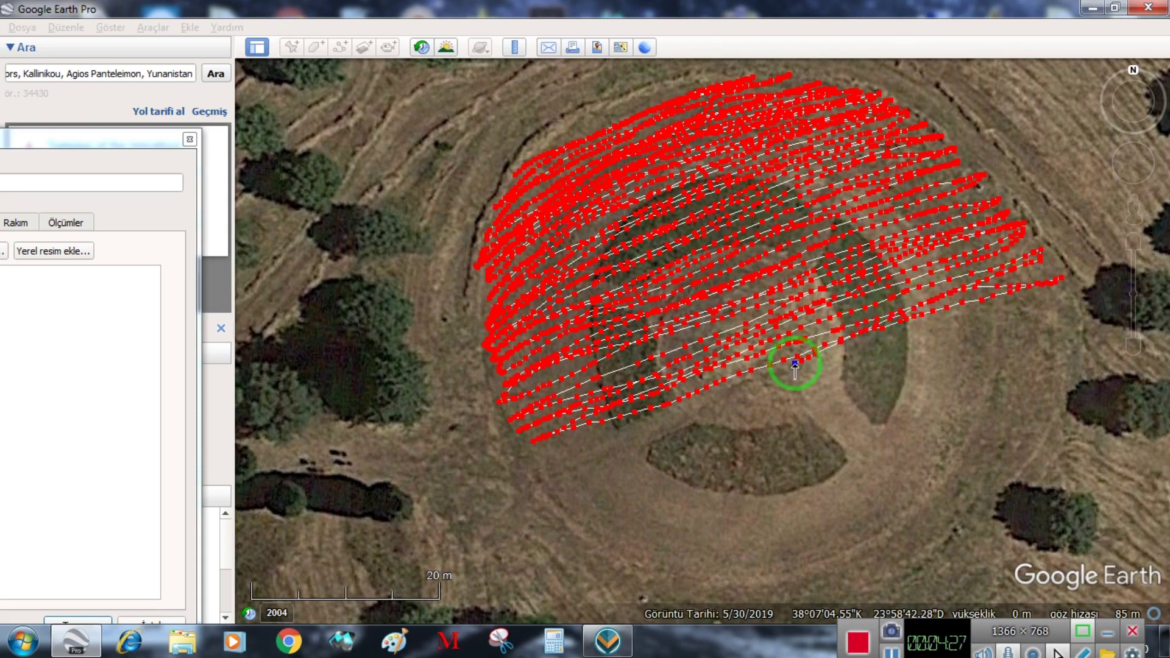
mouse_move(782, 364)
mouse_down()
mouse_move(697, 405)
mouse_move(608, 420)
mouse_move(533, 461)
mouse_move(640, 412)
mouse_move(747, 393)
mouse_up()
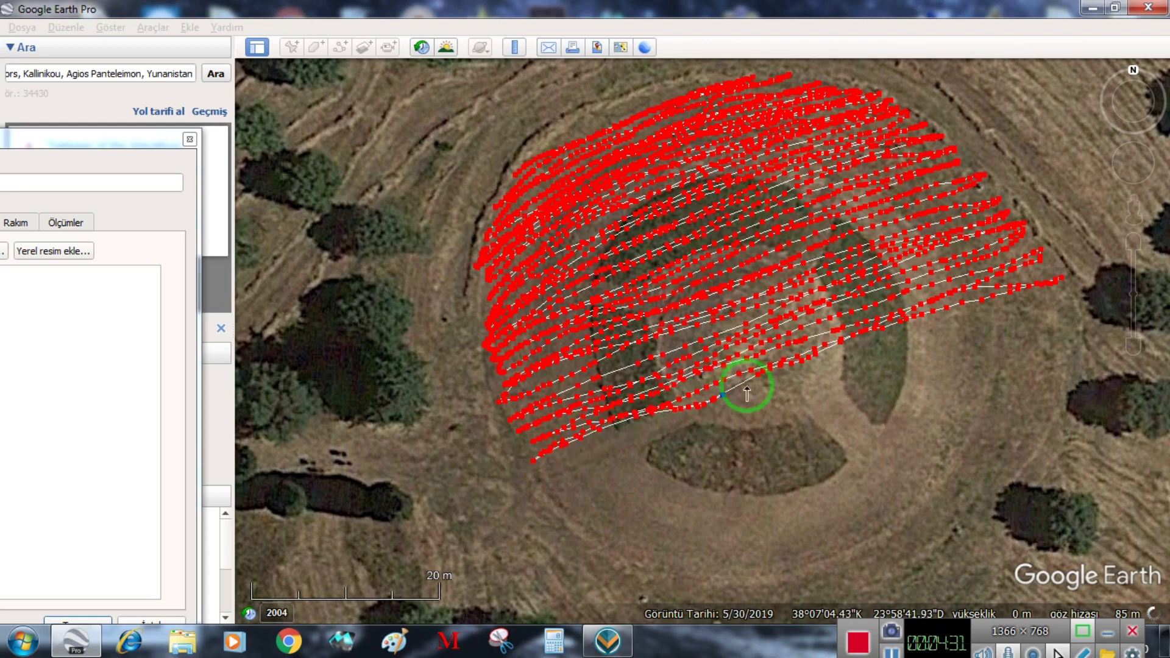
drag(1001, 316, 1077, 290)
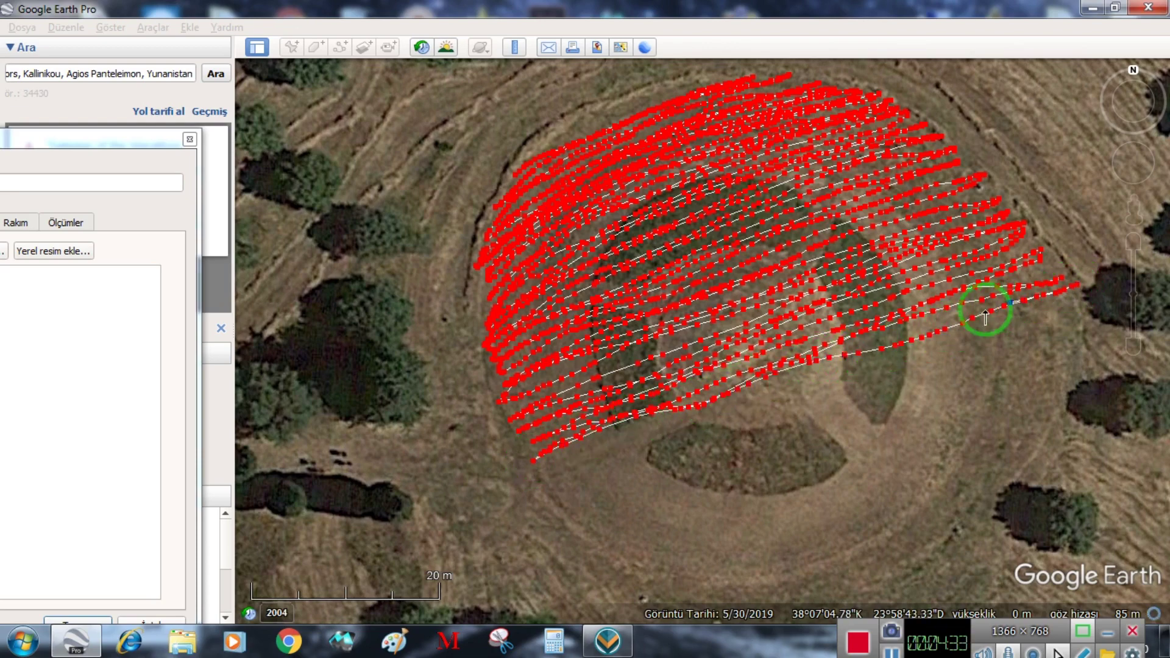
mouse_move(775, 378)
mouse_down()
mouse_move(537, 479)
mouse_move(727, 411)
mouse_up()
mouse_move(961, 346)
mouse_down()
mouse_move(1079, 307)
mouse_move(1020, 323)
mouse_up()
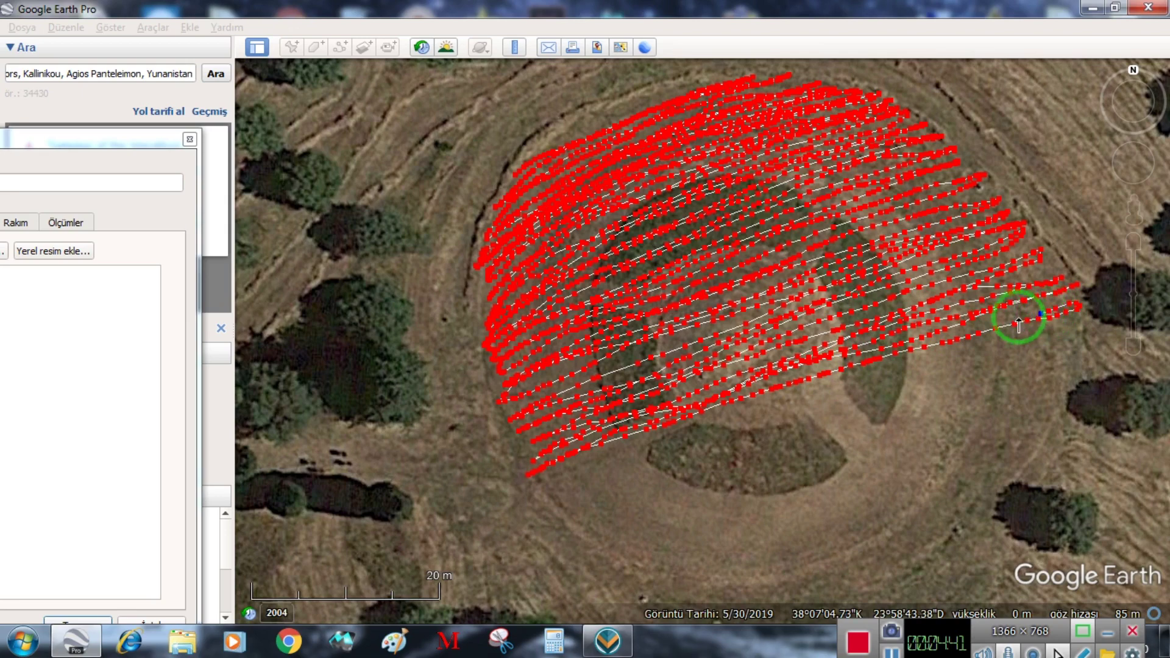
mouse_move(802, 376)
mouse_down()
mouse_move(700, 404)
mouse_move(530, 479)
mouse_move(739, 416)
mouse_up()
drag(982, 346, 1076, 327)
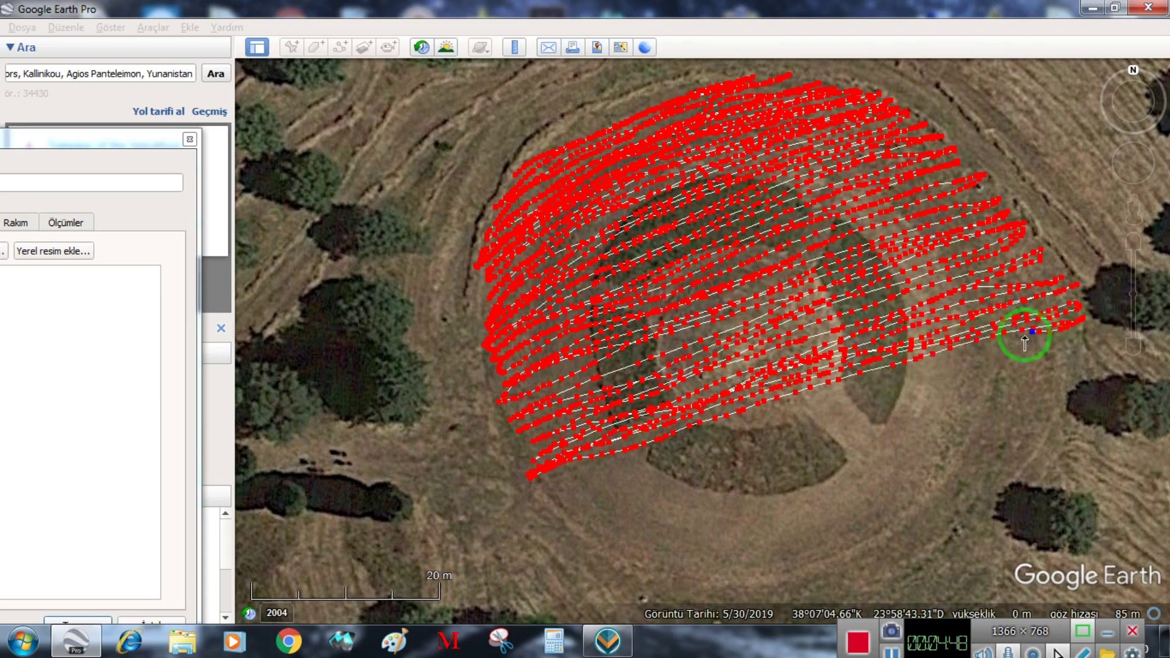
mouse_move(817, 394)
mouse_down()
mouse_move(687, 431)
mouse_move(540, 495)
mouse_move(794, 407)
mouse_move(933, 389)
mouse_move(1071, 334)
mouse_move(1006, 353)
mouse_up()
mouse_move(804, 419)
mouse_down()
mouse_move(552, 503)
mouse_move(778, 434)
mouse_up()
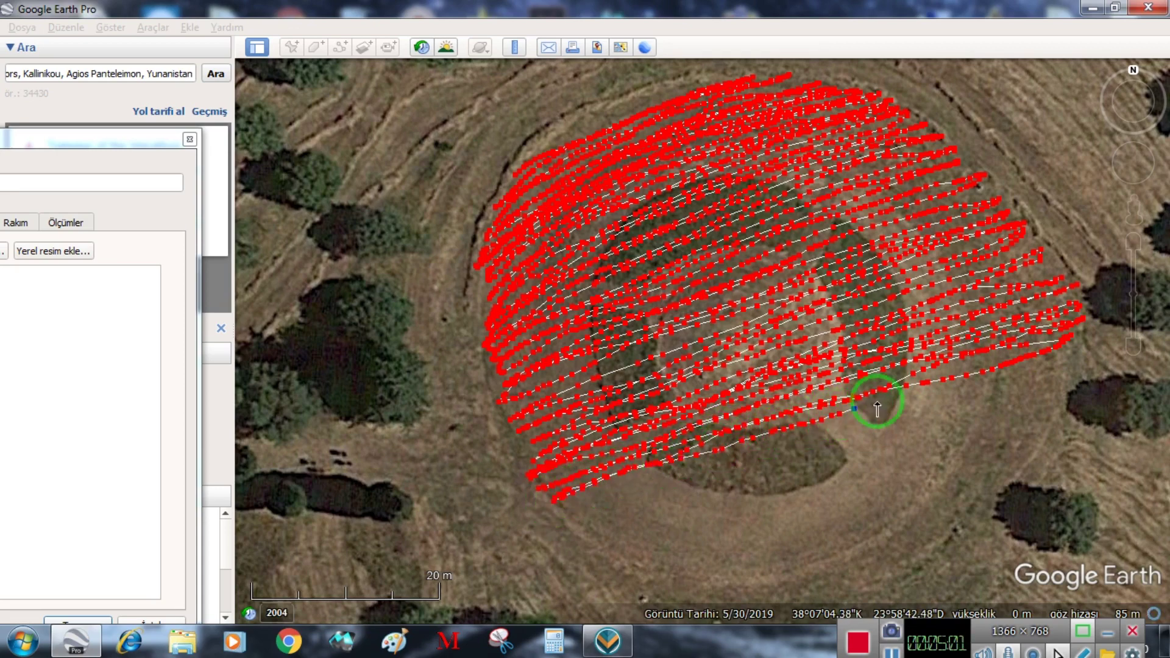
mouse_move(1013, 385)
mouse_down()
mouse_move(1074, 360)
mouse_move(958, 390)
mouse_up()
mouse_move(853, 431)
mouse_down()
mouse_move(564, 517)
mouse_move(640, 471)
mouse_move(747, 458)
mouse_move(1059, 376)
mouse_move(977, 409)
mouse_up()
mouse_move(780, 460)
mouse_down()
mouse_move(581, 528)
mouse_move(739, 498)
mouse_move(1076, 395)
mouse_move(923, 422)
mouse_up()
drag(828, 459, 590, 540)
mouse_move(702, 525)
mouse_down()
mouse_move(1058, 420)
mouse_move(840, 505)
mouse_move(597, 558)
mouse_move(763, 544)
mouse_move(1007, 481)
mouse_move(759, 561)
mouse_up()
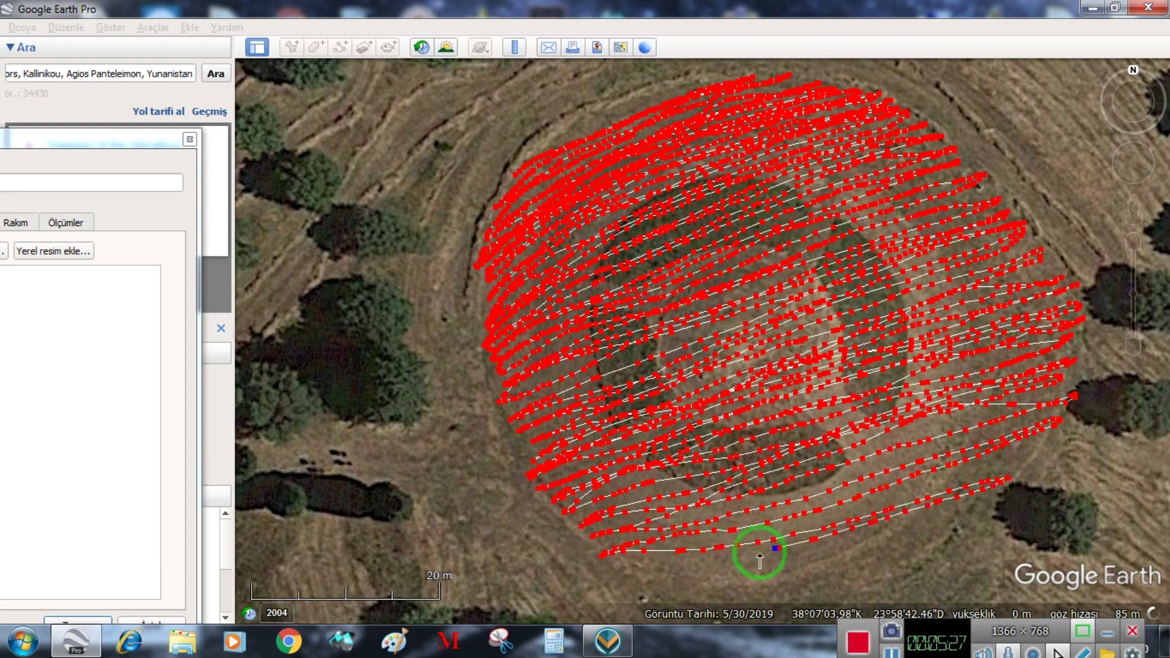
mouse_move(667, 573)
mouse_down()
mouse_move(634, 575)
mouse_move(983, 508)
mouse_move(935, 536)
mouse_move(656, 593)
mouse_move(693, 575)
mouse_move(970, 532)
mouse_move(669, 598)
mouse_move(955, 562)
mouse_up()
mouse_move(860, 588)
mouse_down()
mouse_move(731, 600)
mouse_move(791, 596)
mouse_up()
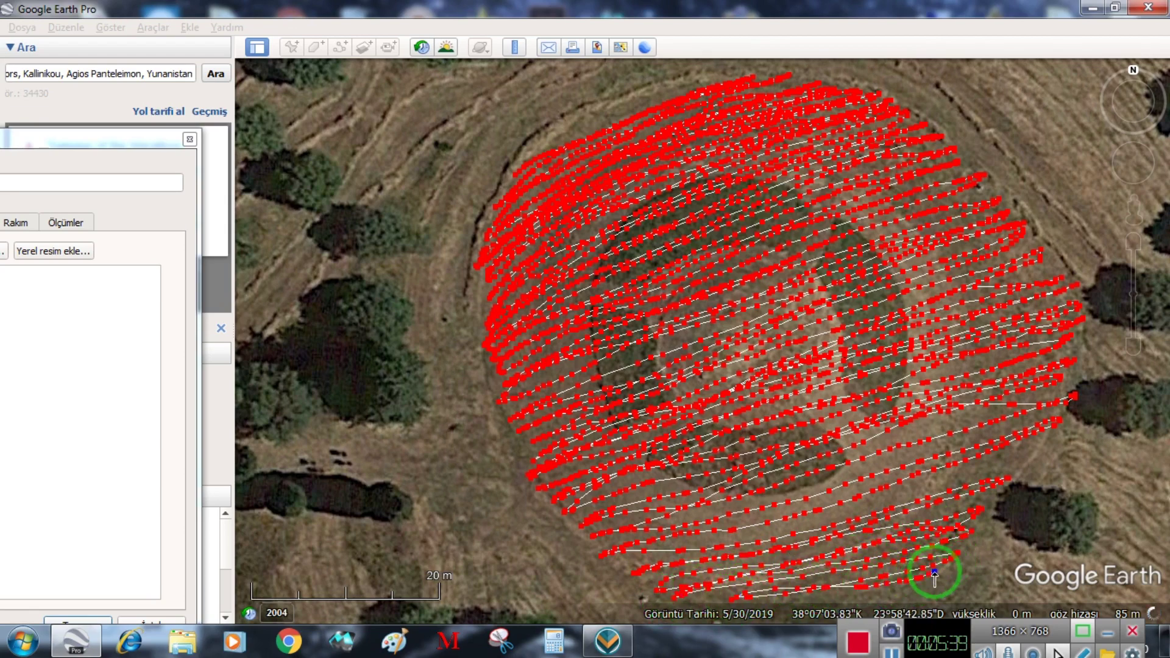
- Continue the path freehand with roughly north-south sweeps crossing the existing lines, working from the mound's western side to its eastern edge
mouse_move(659, 588)
mouse_down()
mouse_move(563, 478)
mouse_move(480, 251)
mouse_move(520, 411)
mouse_move(583, 492)
mouse_move(700, 596)
mouse_move(594, 488)
mouse_move(550, 417)
mouse_move(494, 228)
mouse_move(547, 378)
mouse_move(656, 532)
mouse_move(733, 599)
mouse_move(607, 435)
mouse_move(501, 232)
mouse_move(527, 313)
mouse_move(655, 523)
mouse_up()
mouse_move(719, 590)
mouse_down()
mouse_move(530, 213)
mouse_move(630, 435)
mouse_move(751, 587)
mouse_move(739, 552)
mouse_move(699, 471)
mouse_move(589, 332)
mouse_move(539, 186)
mouse_move(602, 329)
mouse_move(735, 543)
mouse_move(777, 586)
mouse_up()
mouse_move(739, 541)
mouse_down()
mouse_move(642, 389)
mouse_move(564, 180)
mouse_move(621, 308)
mouse_move(743, 503)
mouse_move(588, 159)
mouse_move(605, 165)
mouse_move(647, 239)
mouse_move(753, 497)
mouse_move(625, 139)
mouse_move(647, 156)
mouse_up()
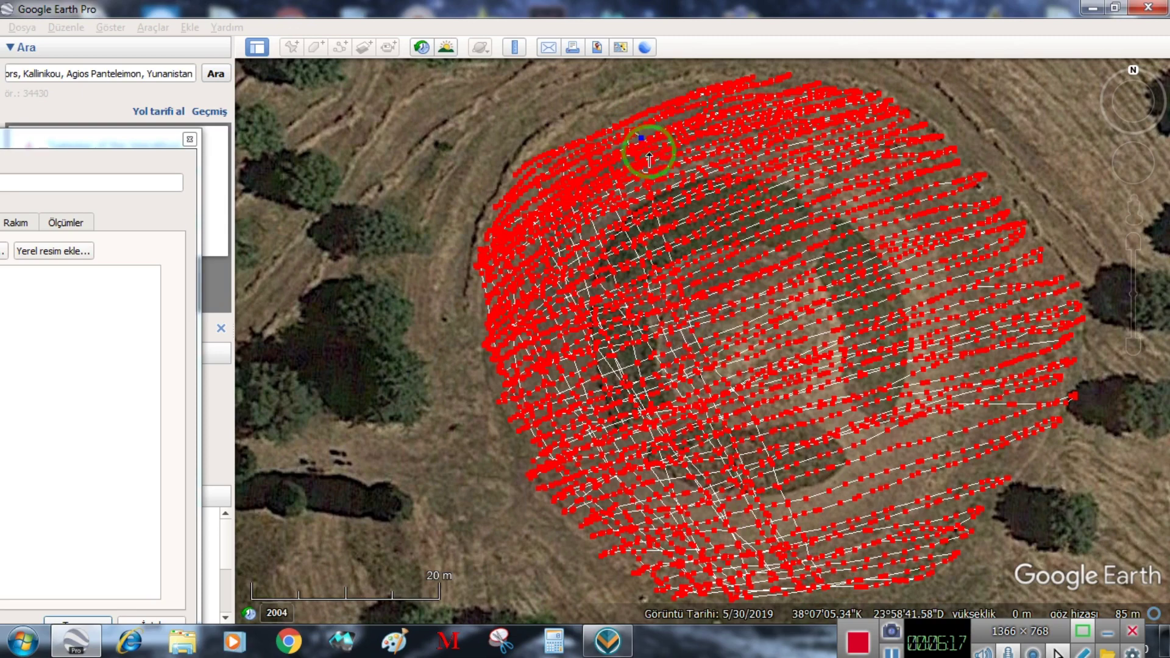
drag(673, 213, 689, 266)
drag(708, 345, 782, 497)
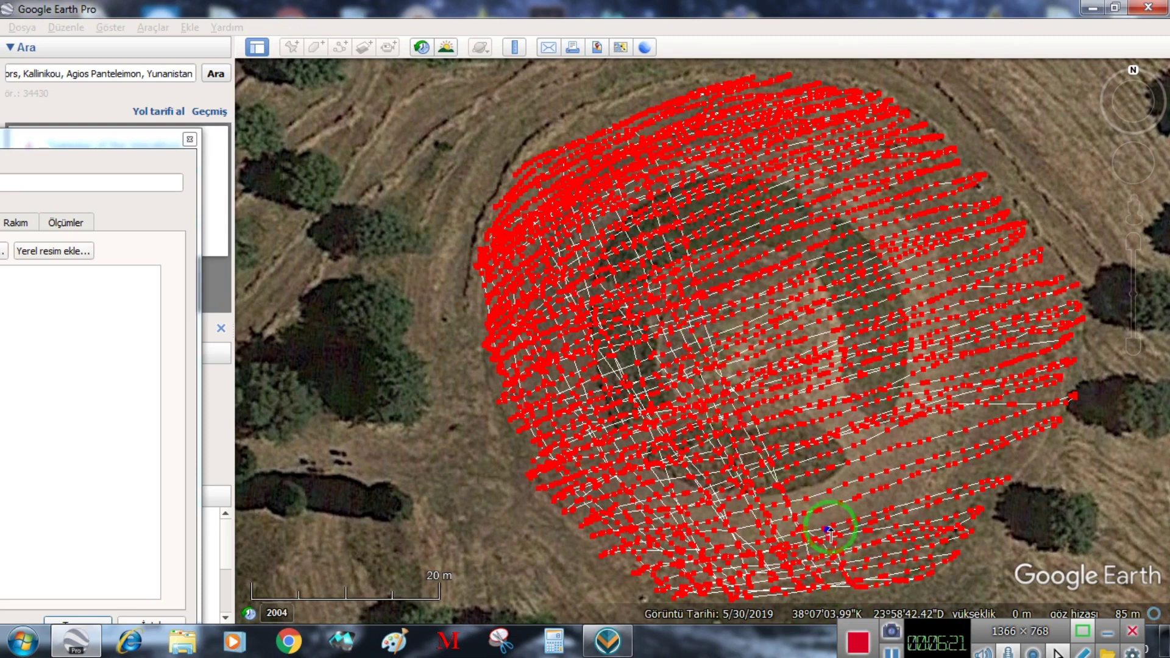
mouse_move(793, 447)
mouse_down()
mouse_move(756, 368)
mouse_move(732, 255)
mouse_move(661, 111)
mouse_move(741, 347)
mouse_up()
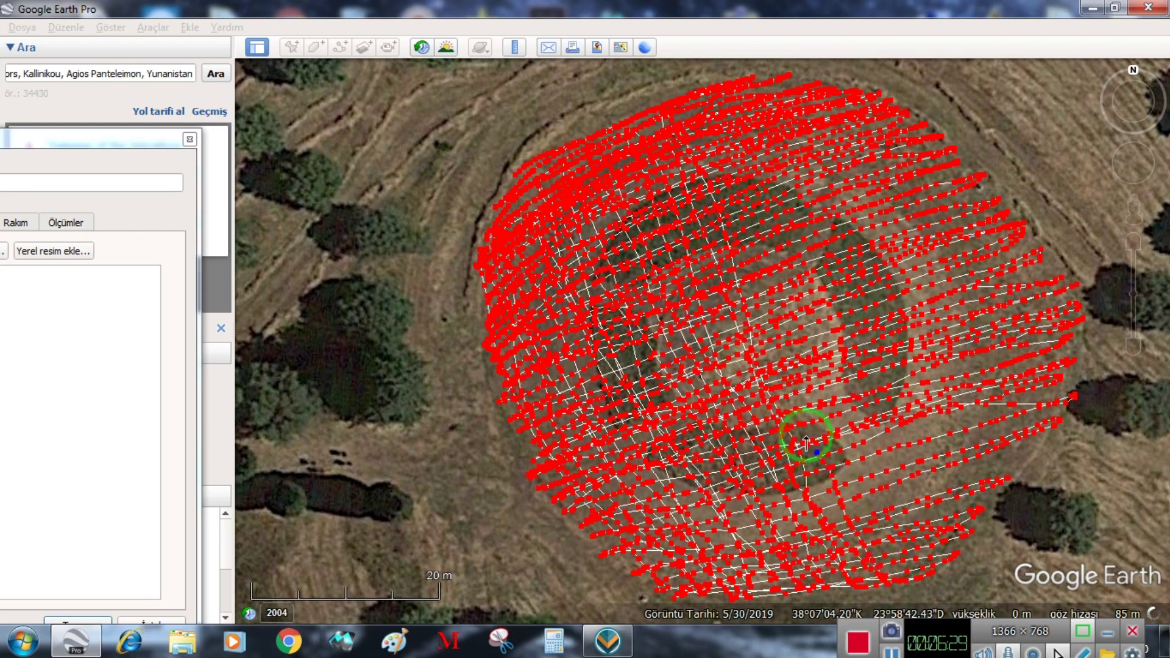
mouse_move(766, 303)
mouse_down()
mouse_move(686, 99)
mouse_move(736, 171)
mouse_move(774, 268)
mouse_up()
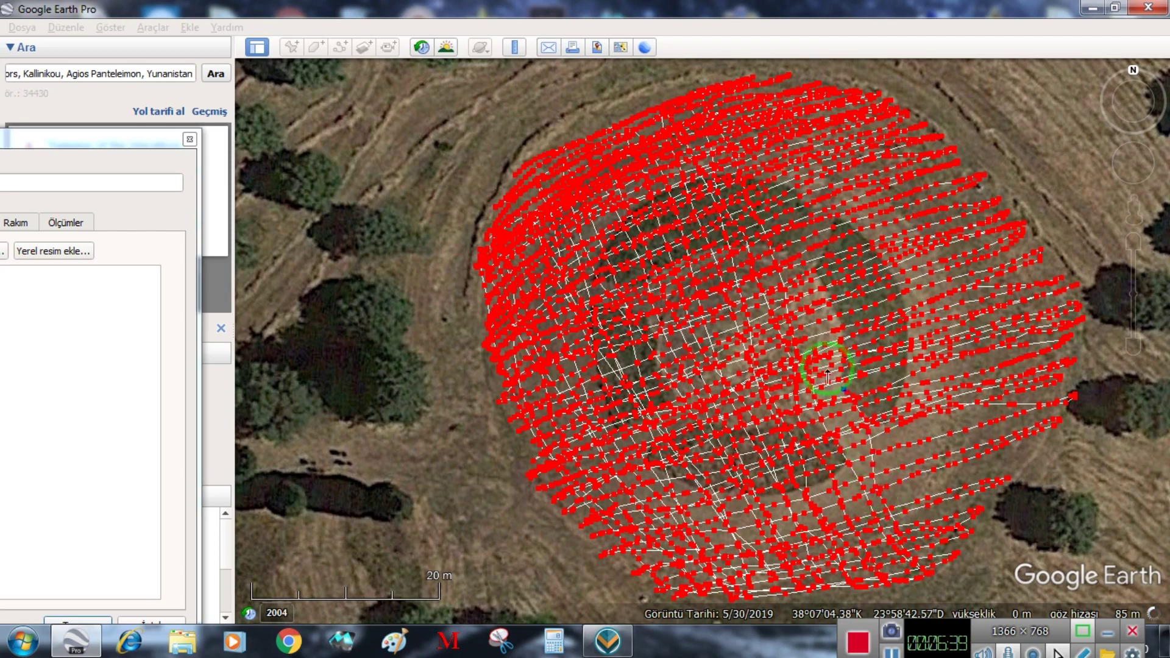
mouse_move(792, 274)
mouse_down()
mouse_move(727, 107)
mouse_move(762, 125)
mouse_move(798, 204)
mouse_up()
drag(826, 282, 854, 371)
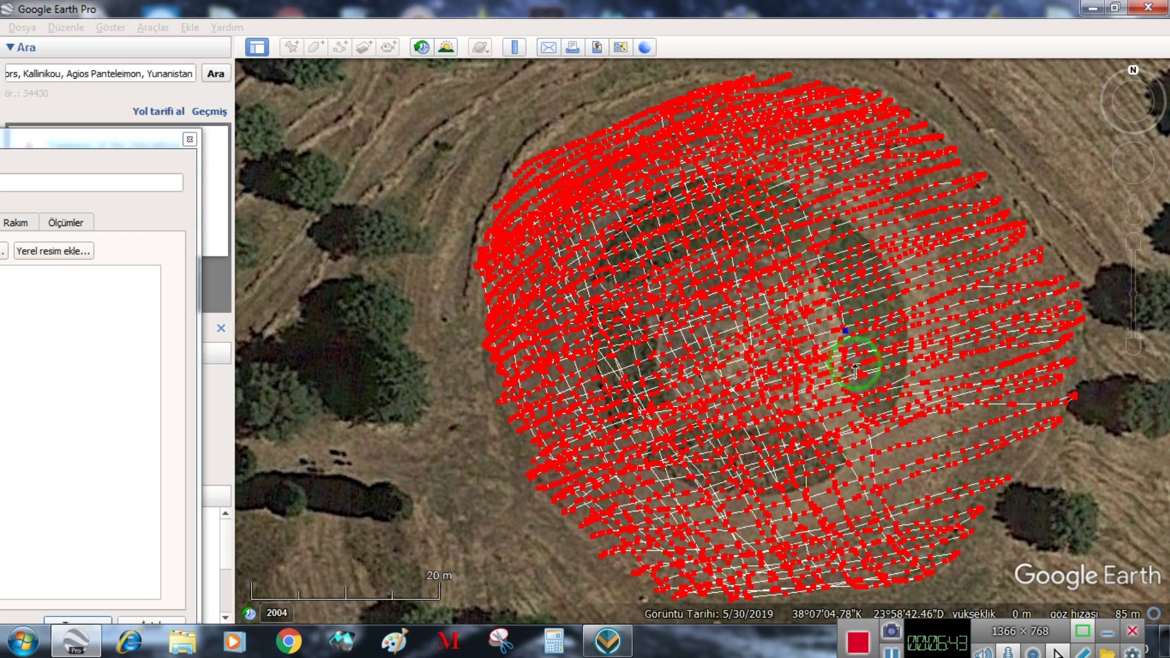
drag(895, 456, 944, 527)
drag(887, 401, 824, 213)
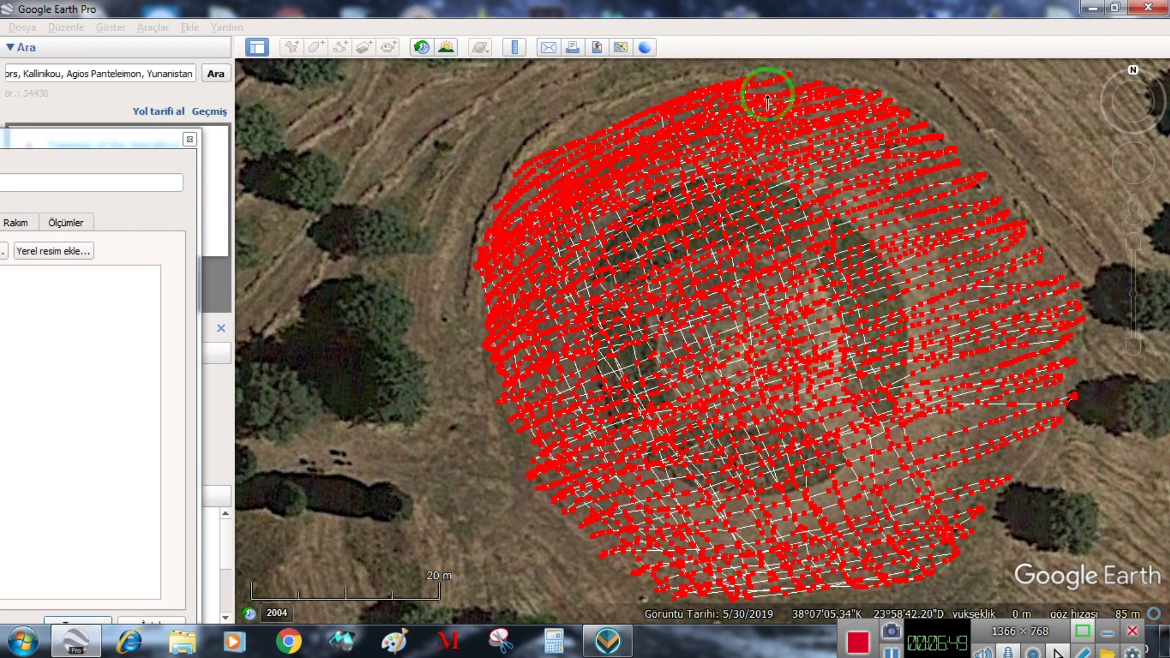
click(821, 168)
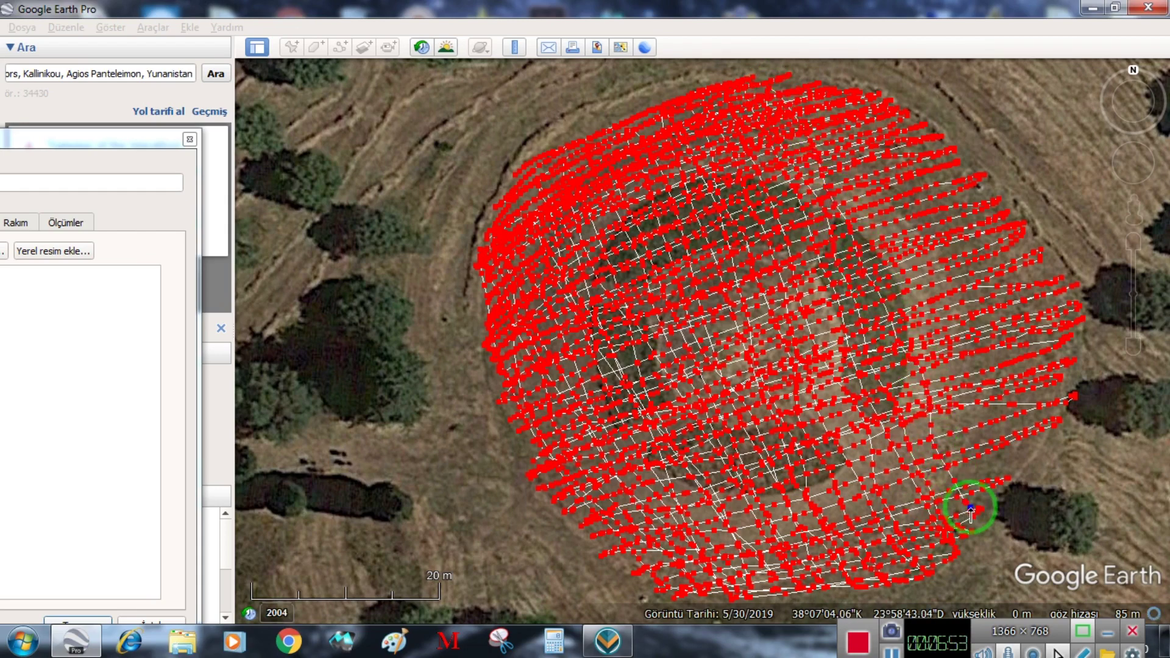
click(966, 443)
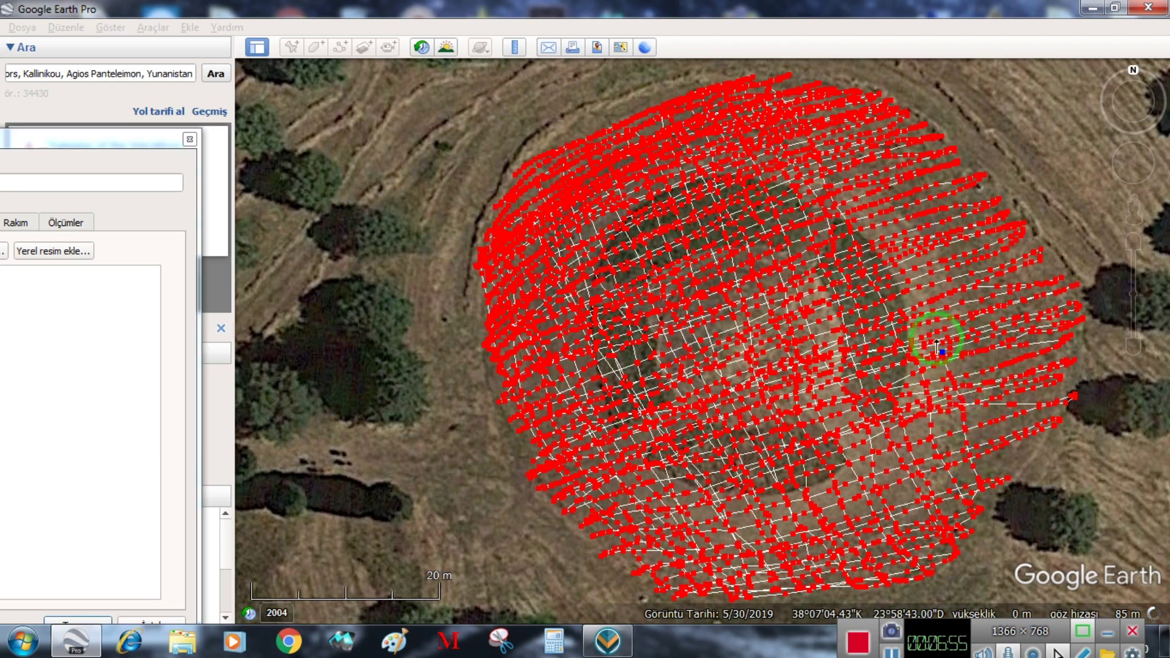
click(808, 121)
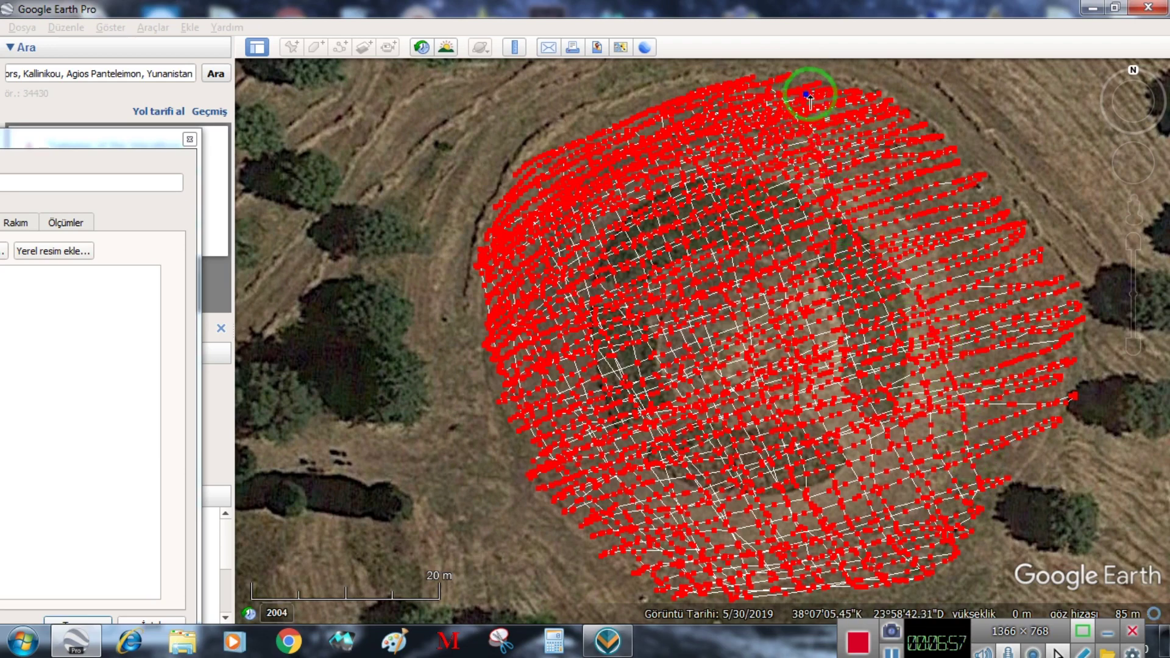
click(889, 232)
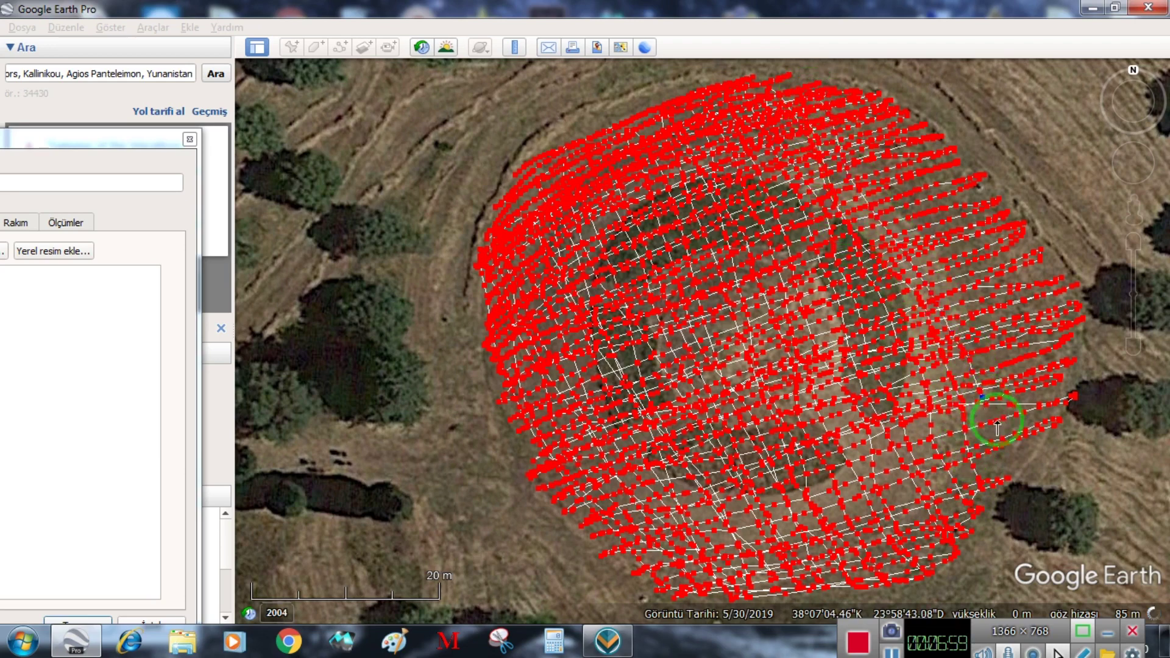
click(992, 367)
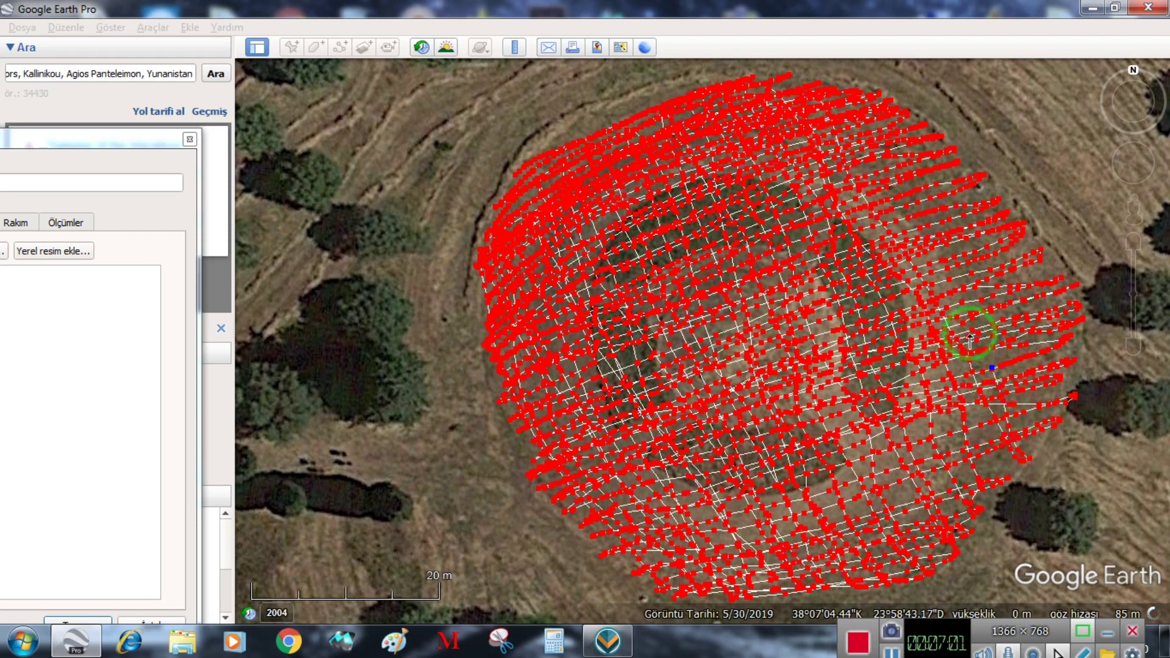
click(845, 140)
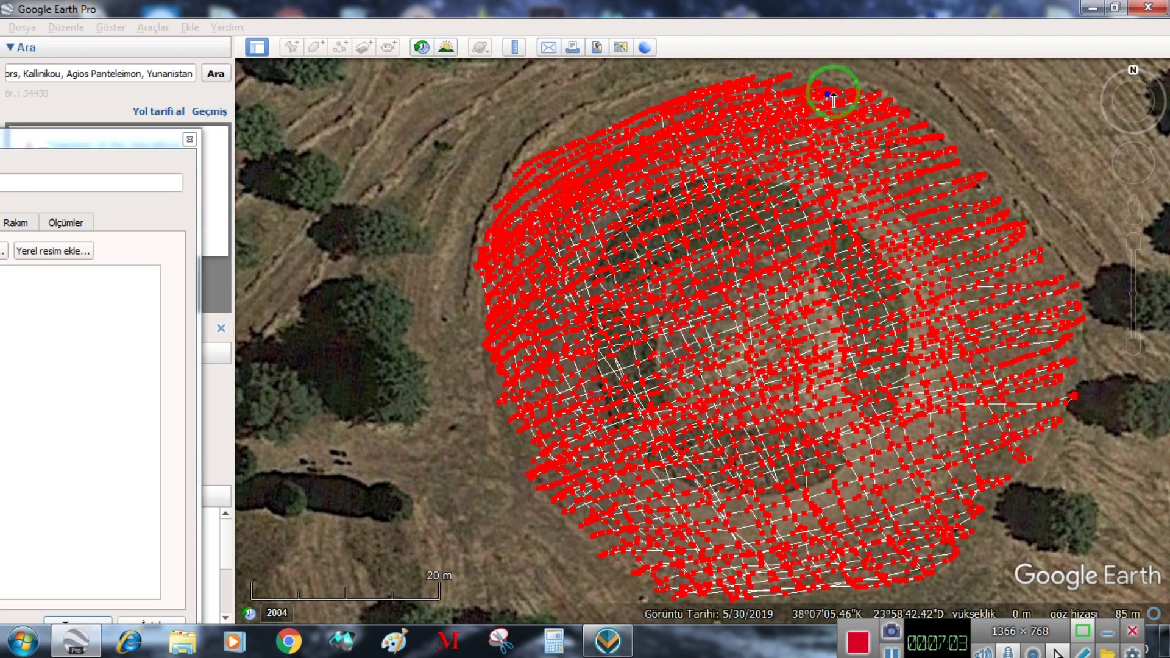
click(911, 178)
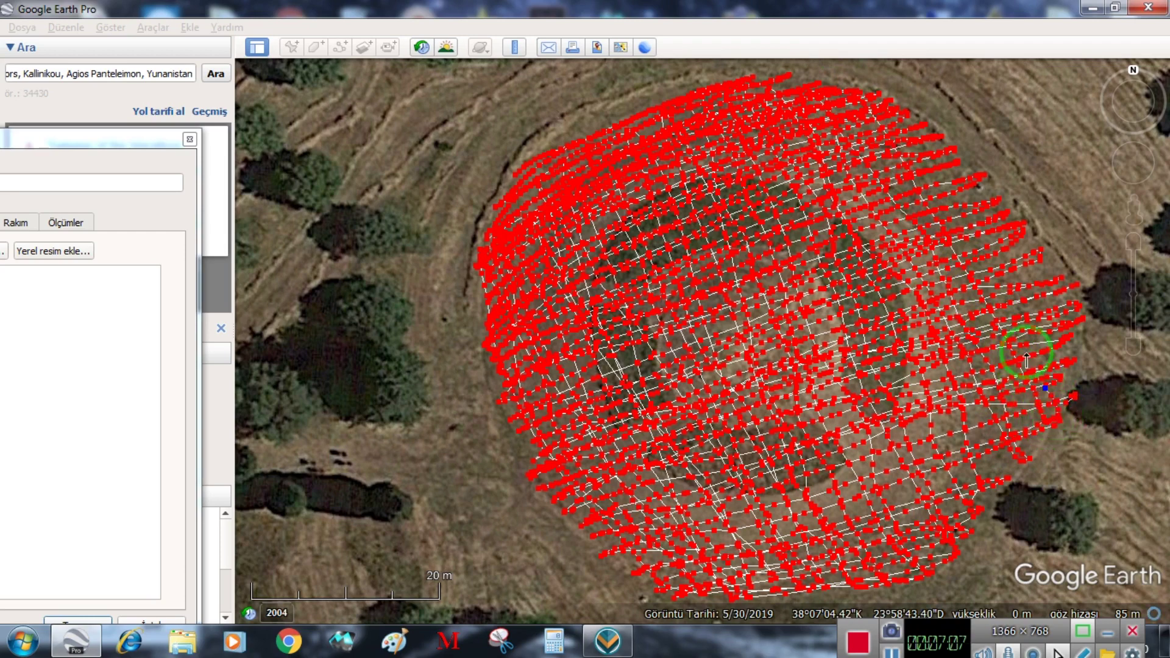
click(938, 167)
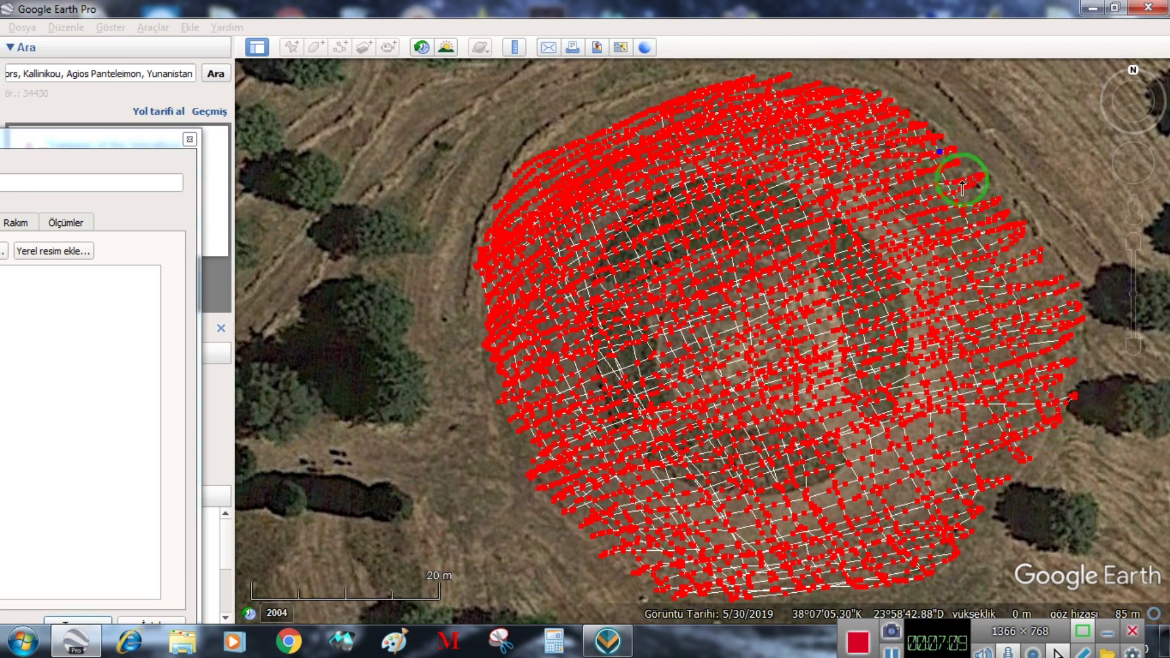
click(1072, 396)
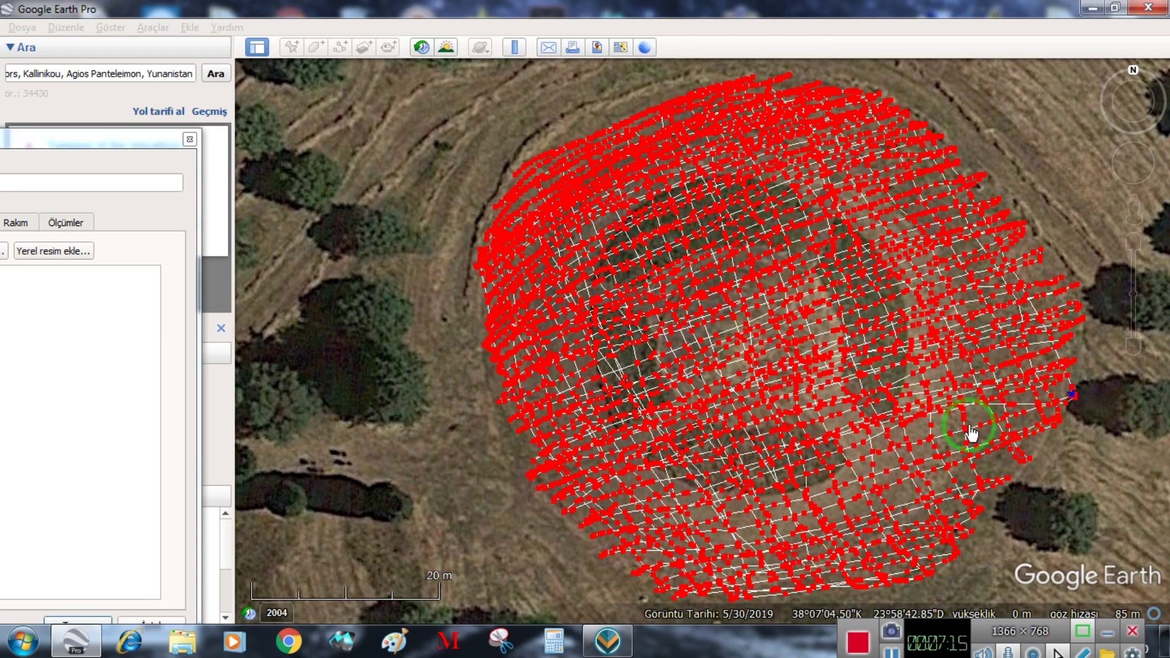
- Bring the new path's dialog back into full view and accept the path "yunanistan"
click(77, 145)
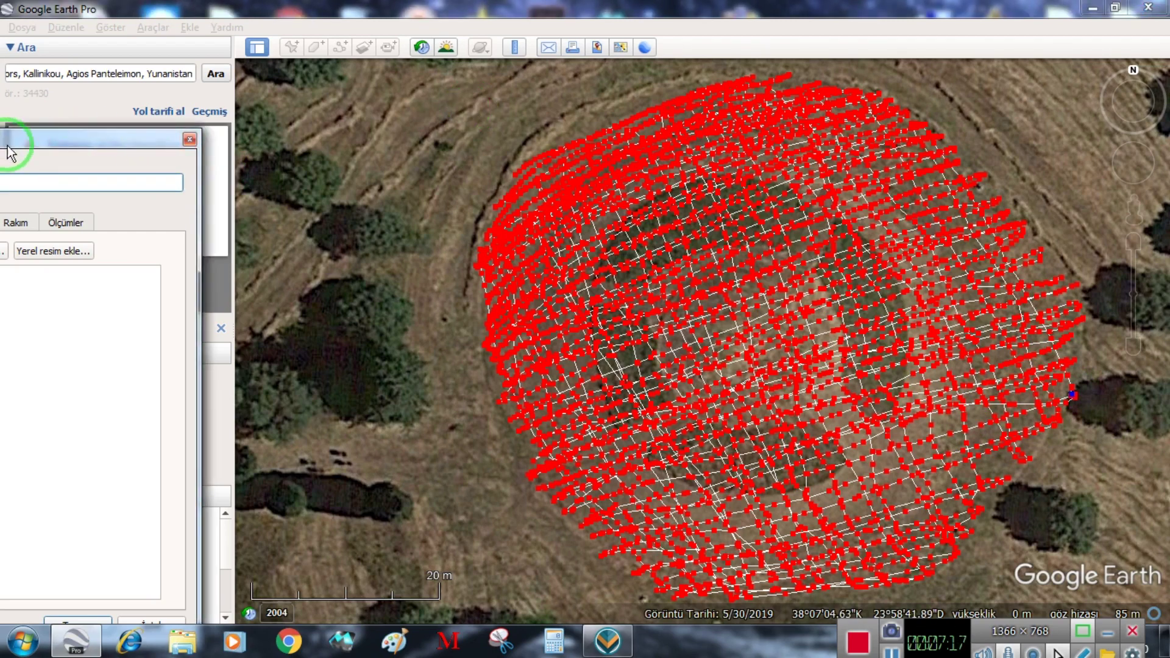
drag(42, 139, 503, 57)
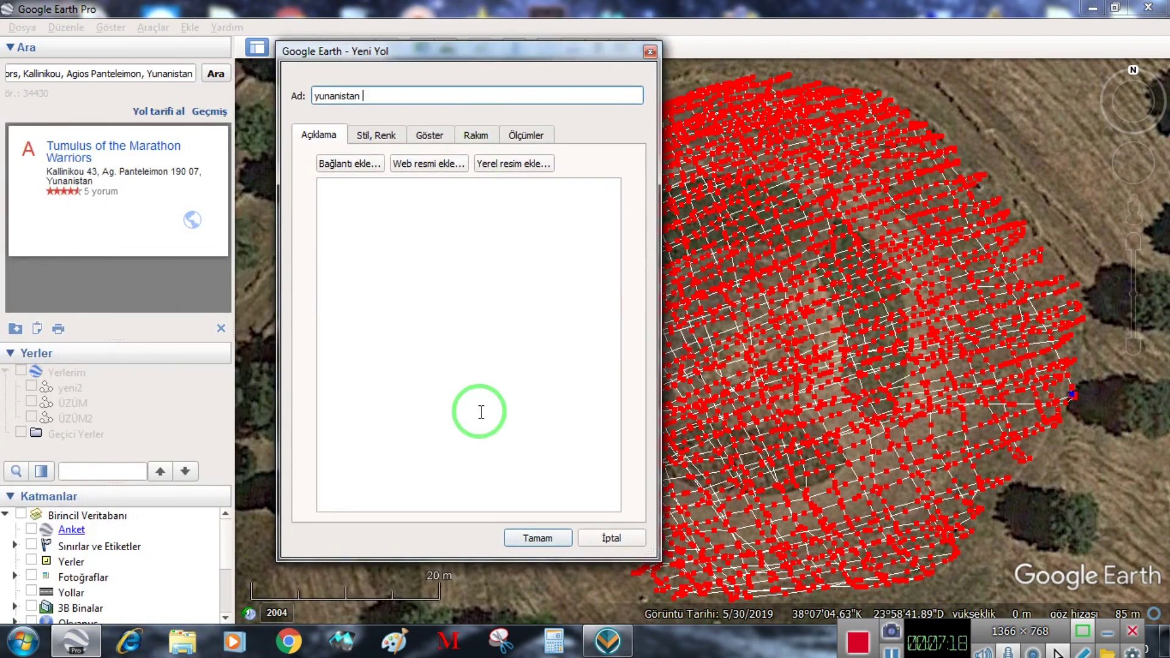
click(537, 538)
- Save the path "yunanistan" to the desktop (Masaüstü) as a file named yunanistan in Kml (*.kml) format
right_click(70, 432)
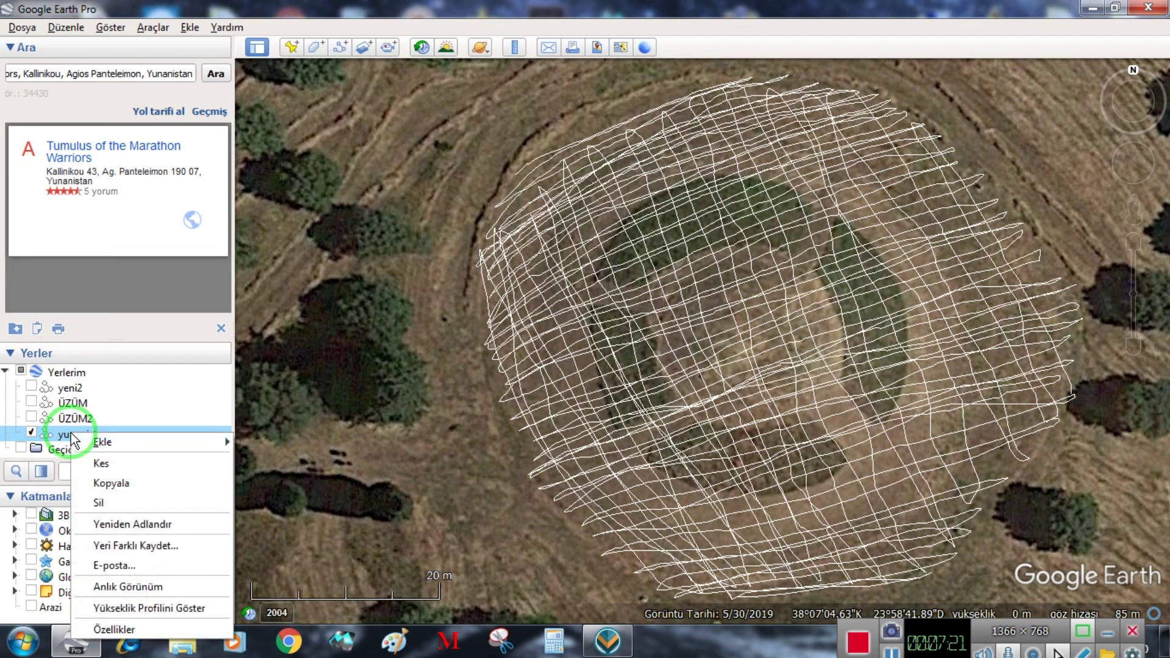
click(155, 547)
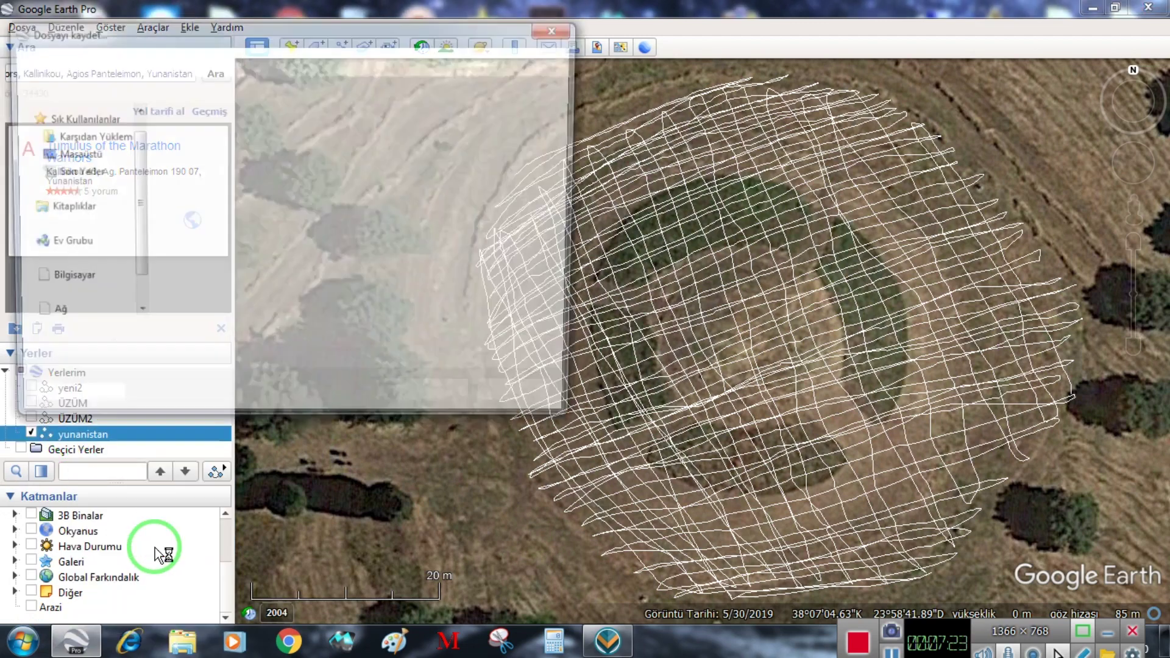
click(101, 160)
click(137, 335)
click(157, 368)
click(163, 395)
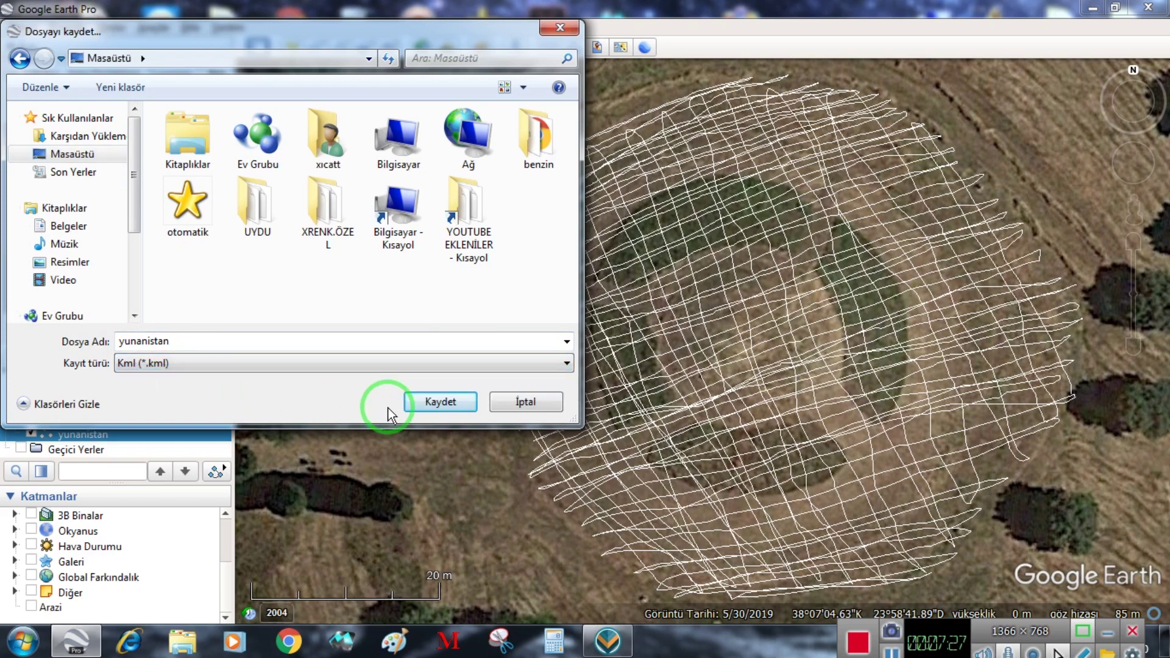
click(430, 402)
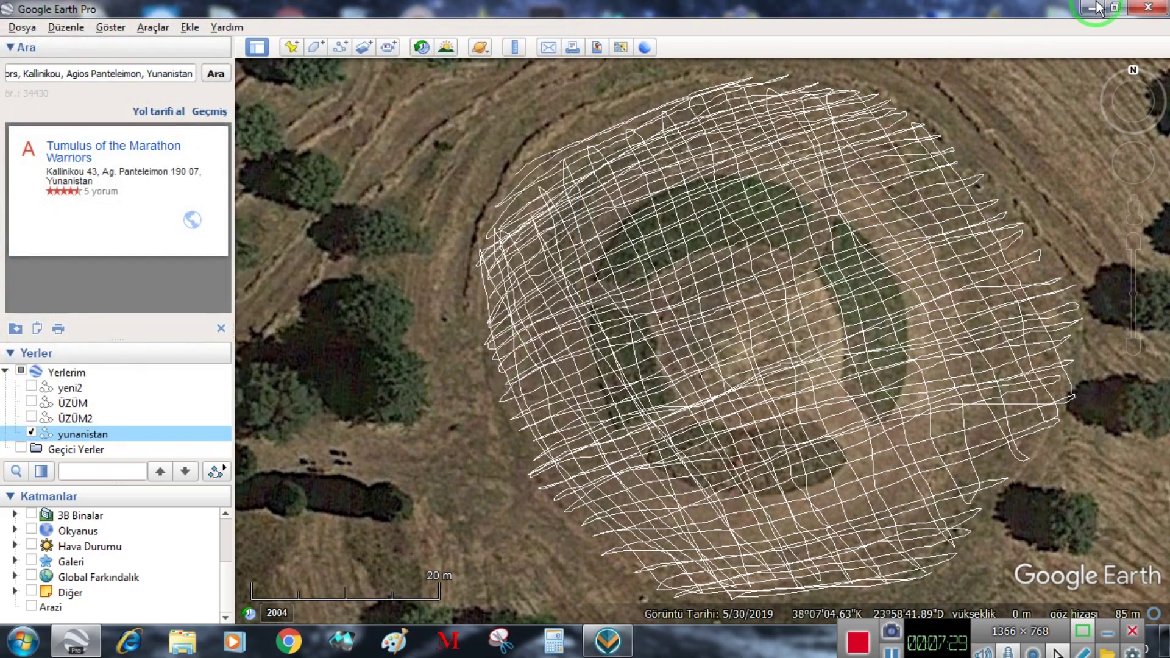
- Minimize Google Earth Pro and move the yunanistan file on the desktop to just below the Surfer shortcut
click(1095, 8)
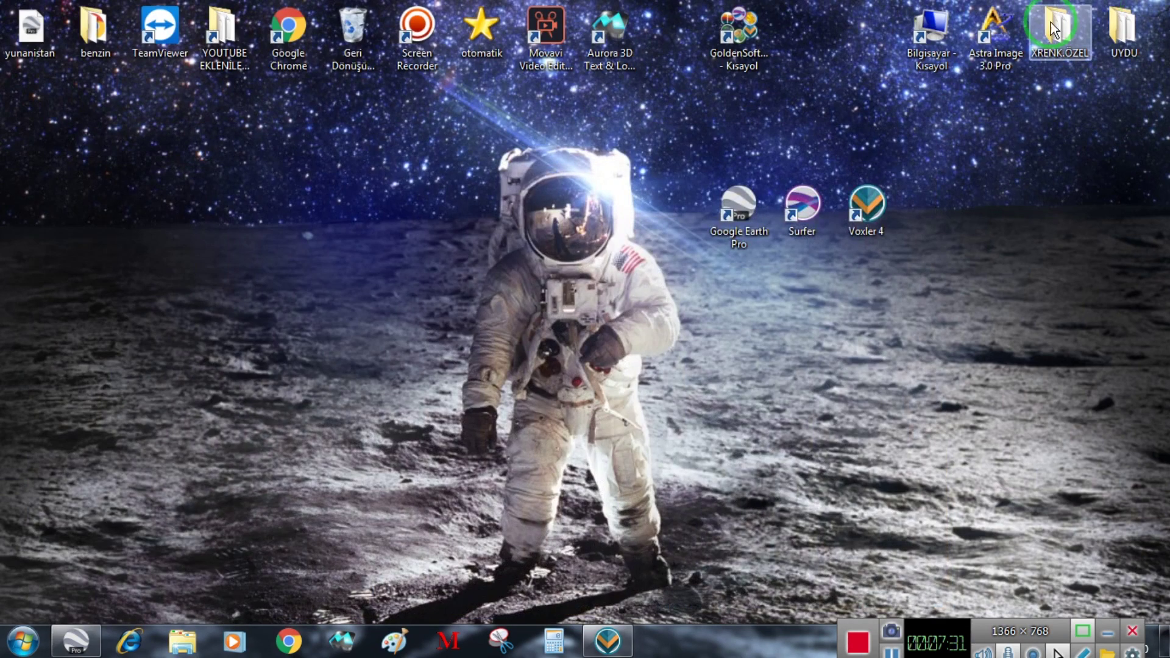
drag(30, 27, 594, 291)
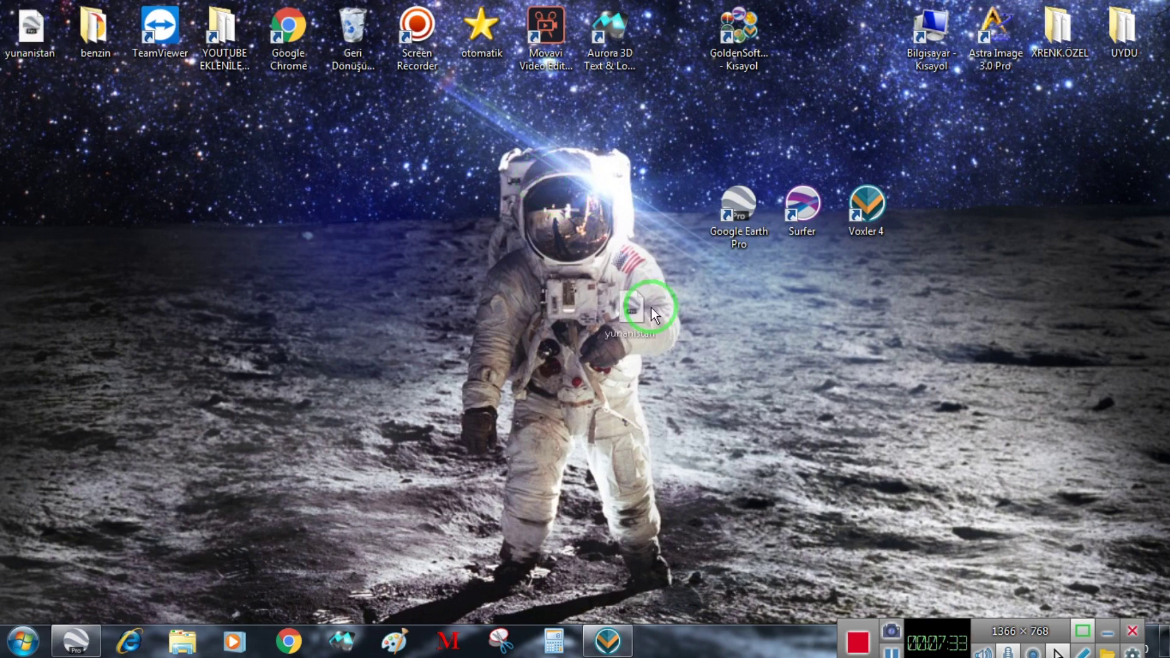
drag(776, 321, 777, 328)
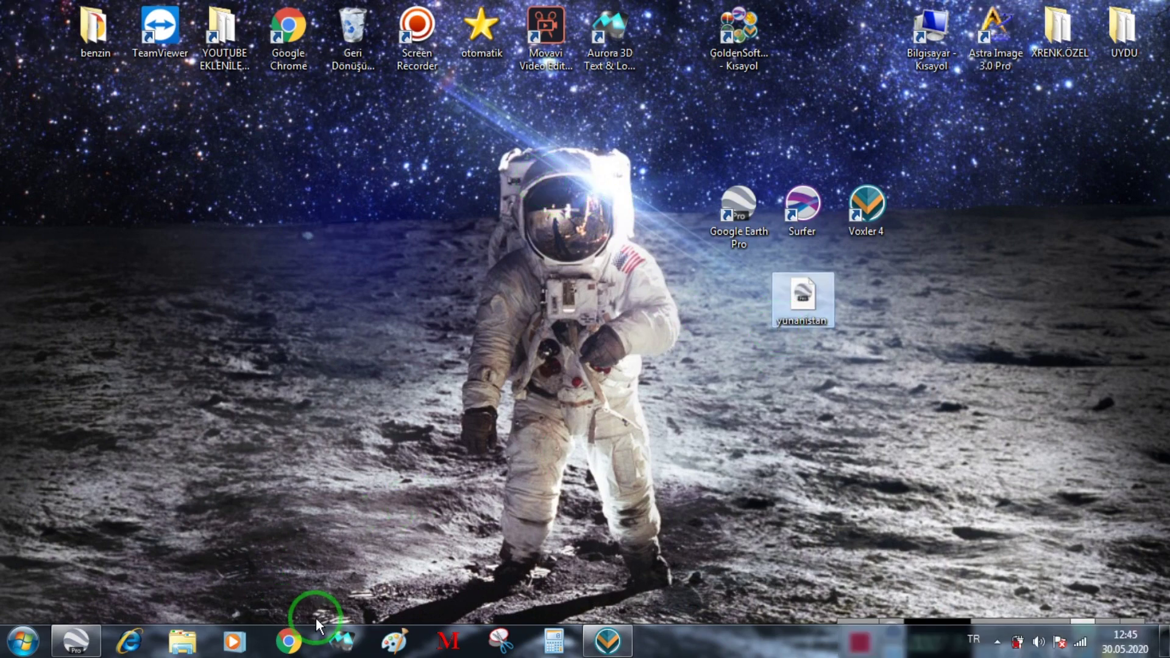
- Switch to Google Chrome in a maximized window and open the bookmarked GPS Visualizer conversion page
click(290, 639)
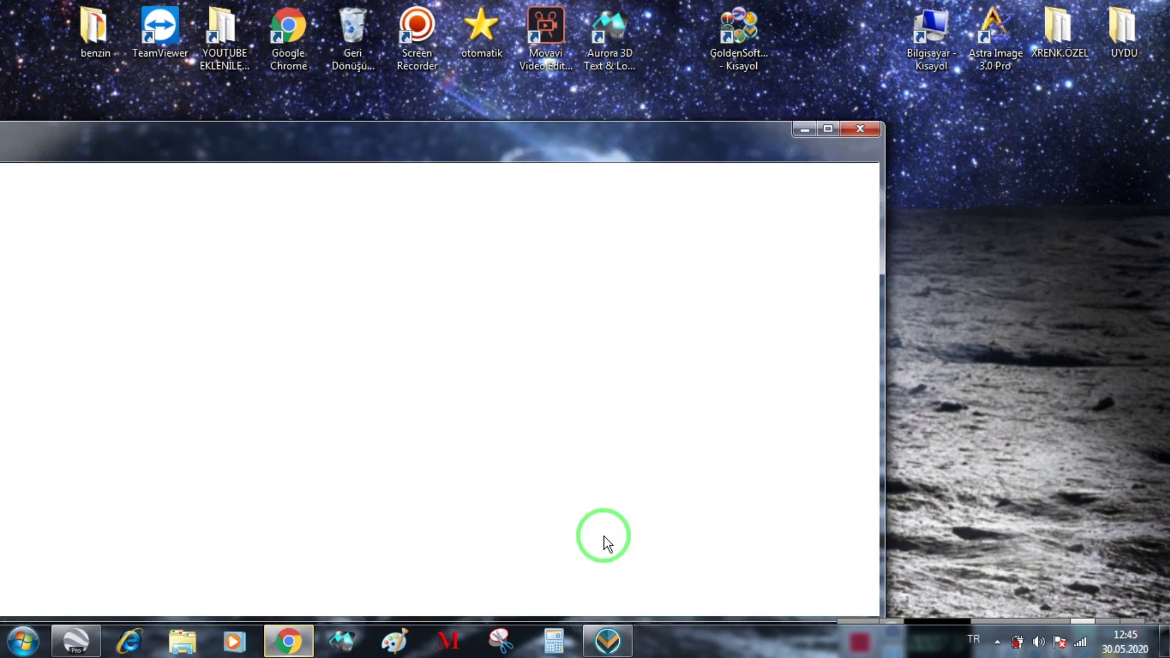
click(828, 128)
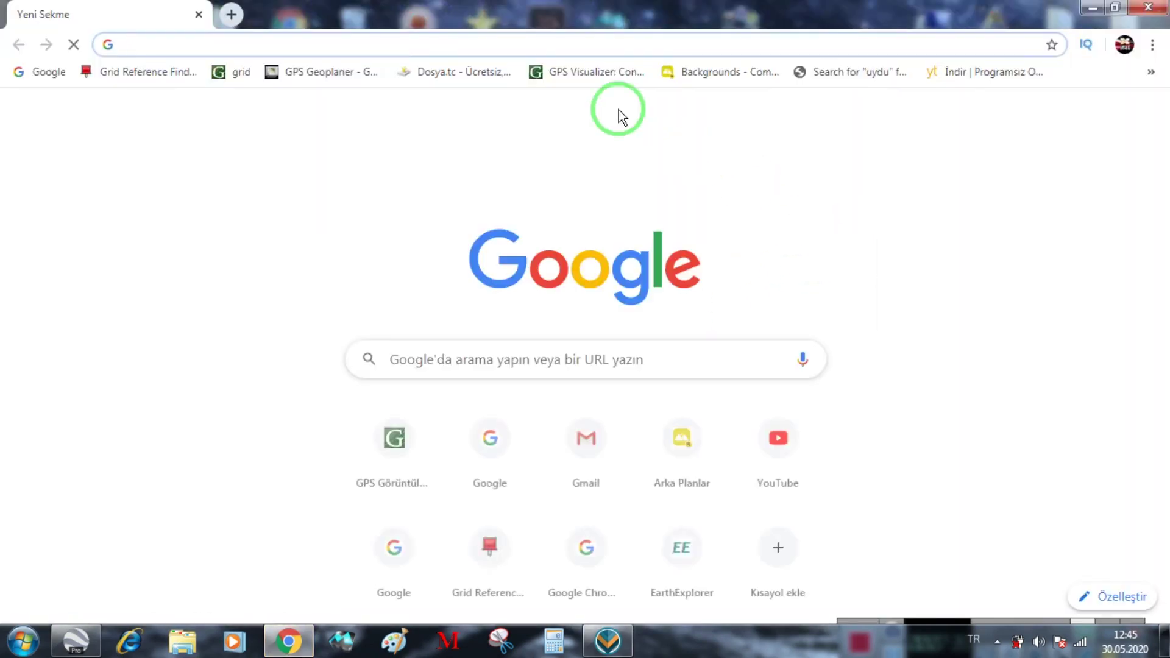
click(598, 73)
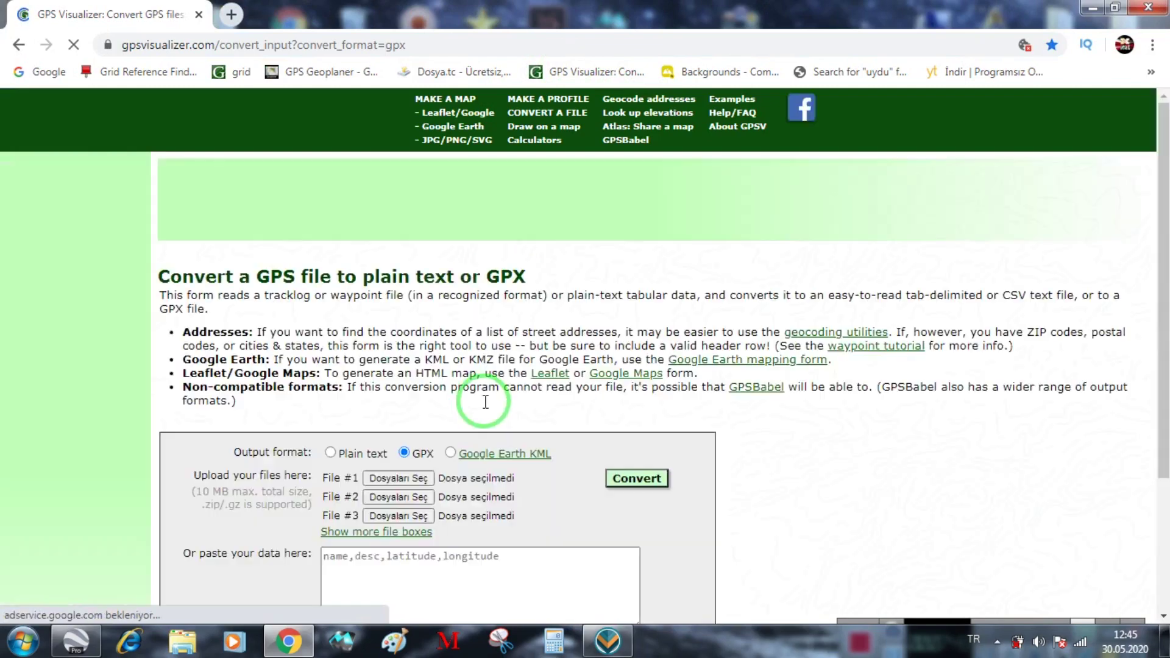
- Choose plain text as the output format and select yunanistan.kml from the desktop as the first file to upload
scroll(399, 353, down, 4)
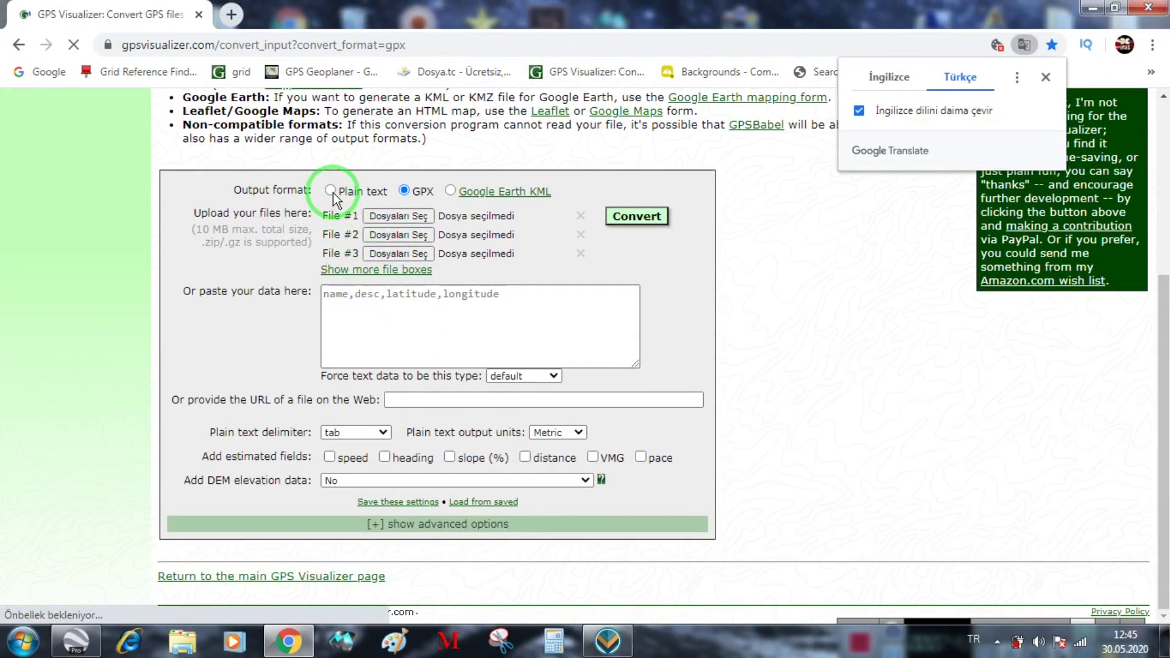
click(338, 192)
click(453, 223)
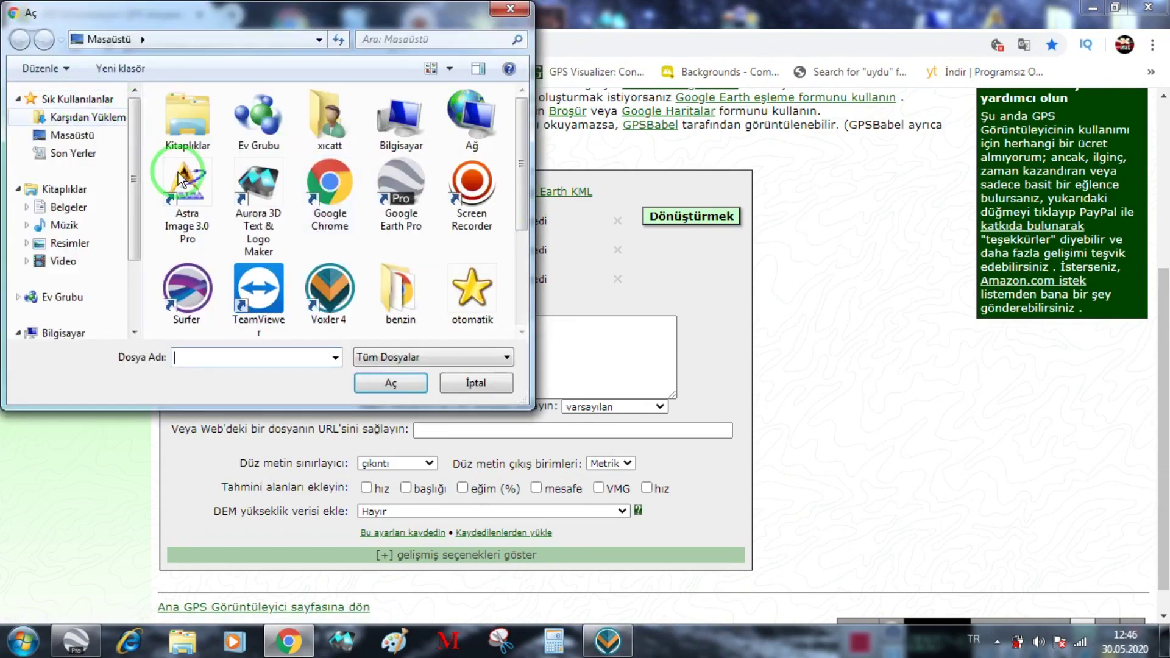
drag(523, 163, 524, 290)
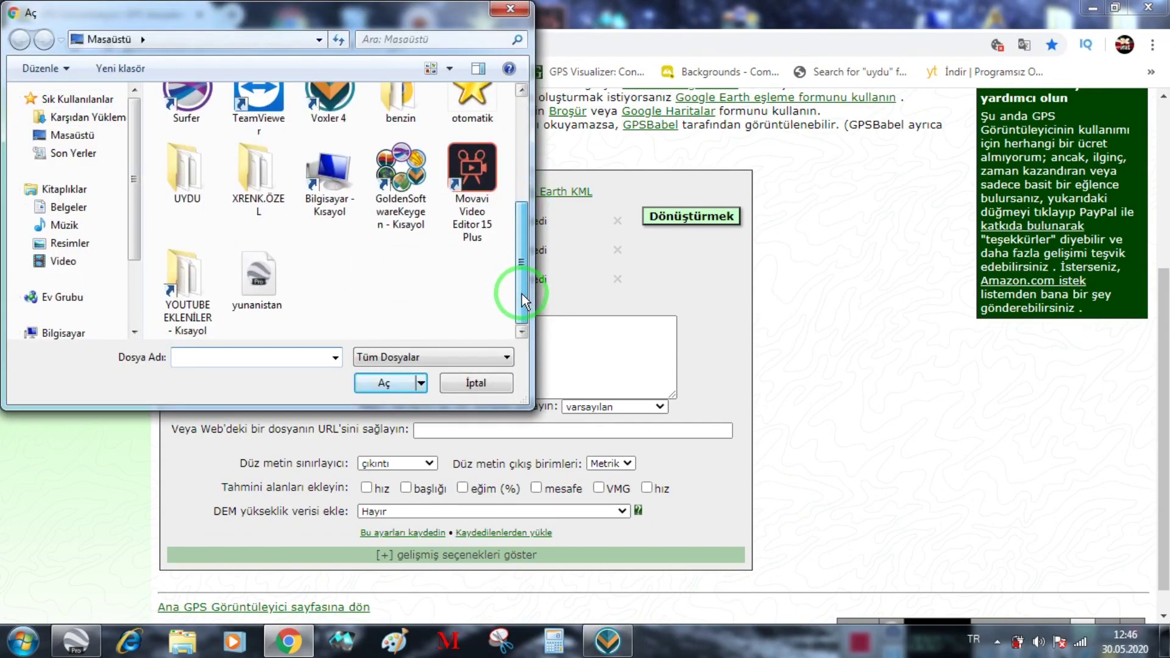
click(256, 274)
click(384, 382)
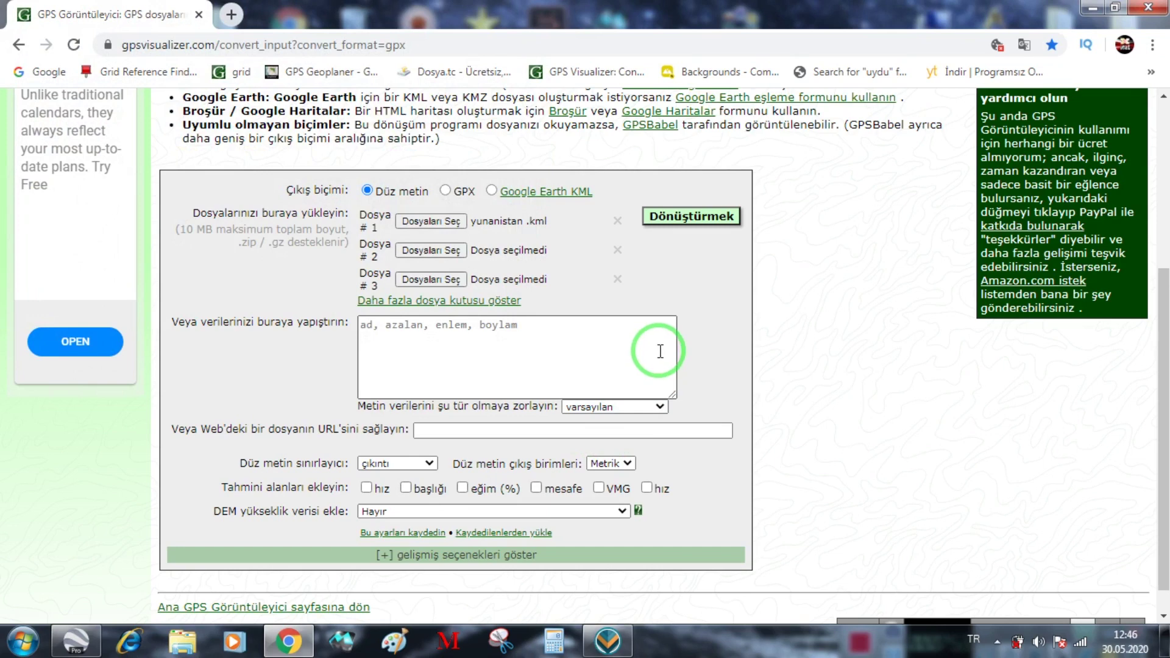
- Set the added DEM elevation data to "mevcut en iyi kaynak" (best available source) and convert the file
scroll(658, 384, down, 1)
click(457, 482)
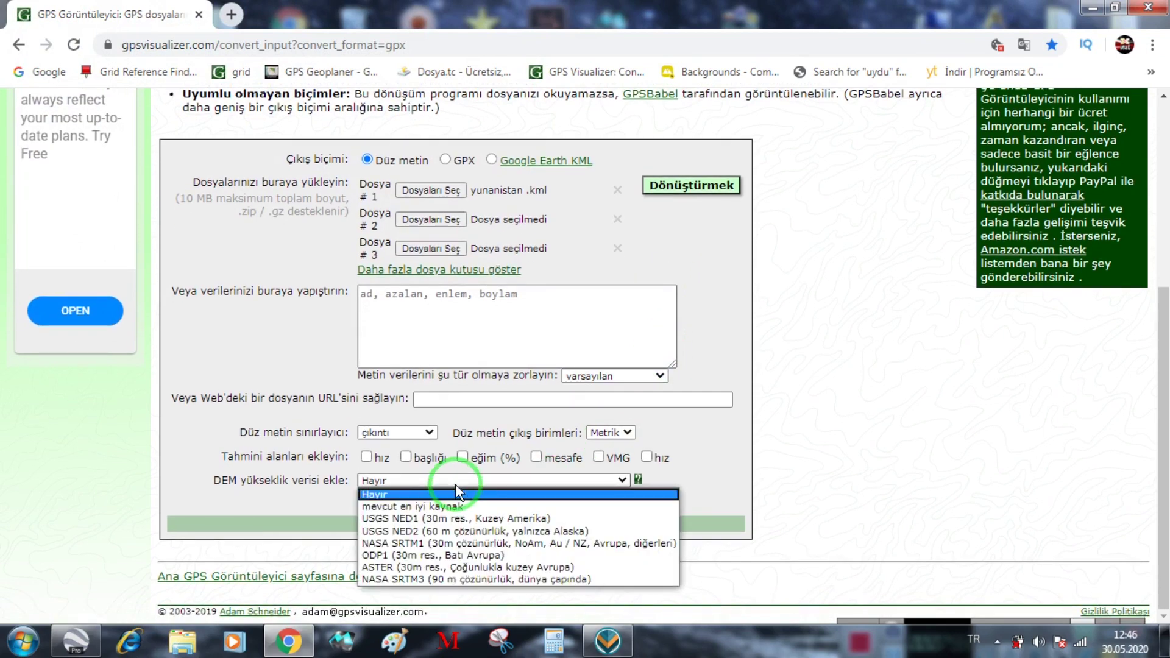
click(454, 506)
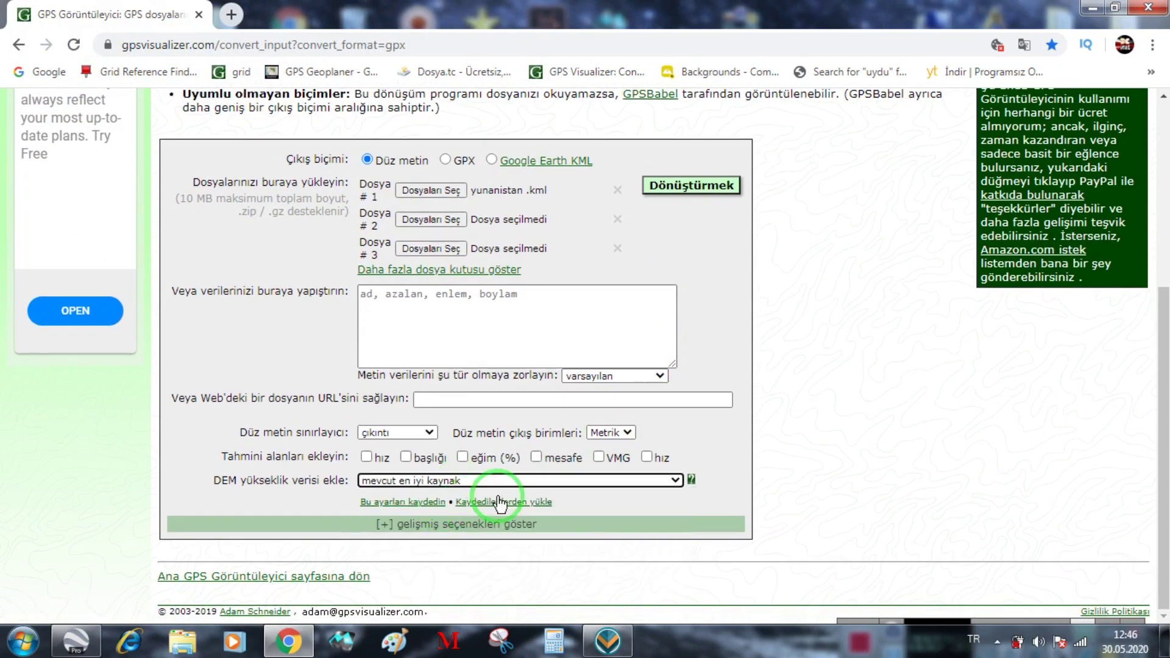
click(691, 185)
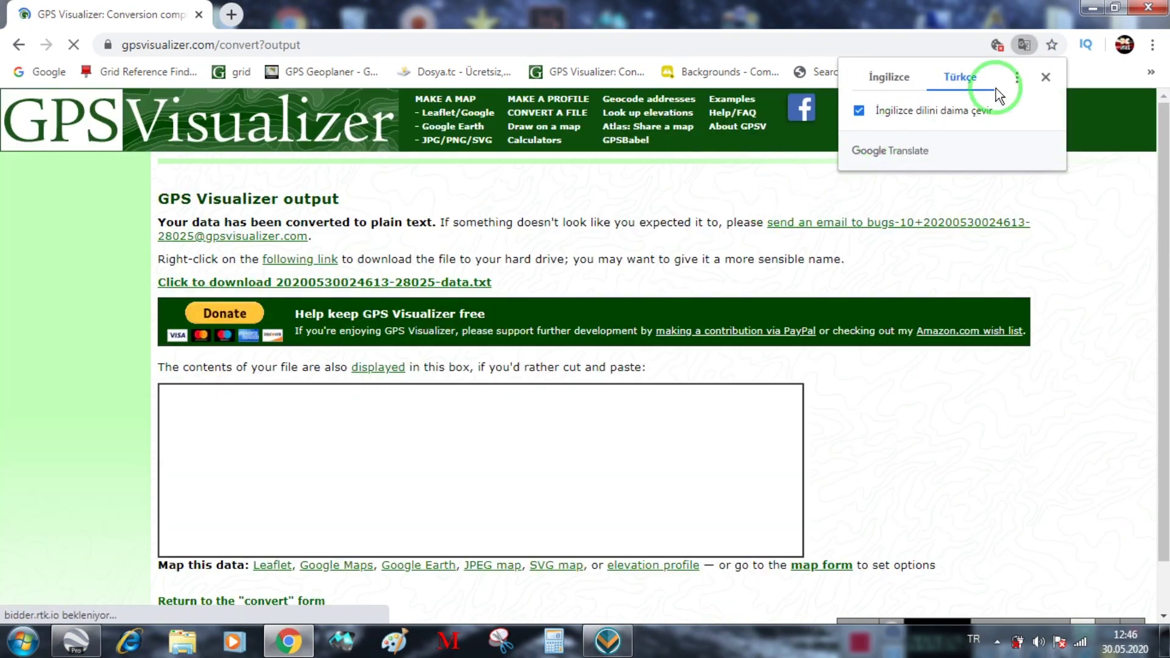
- Restore the browser to a smaller window, move it clear of part of the desktop, and bring the converted coordinate data into view
click(1114, 7)
drag(641, 148, 890, 38)
scroll(653, 438, down, 2)
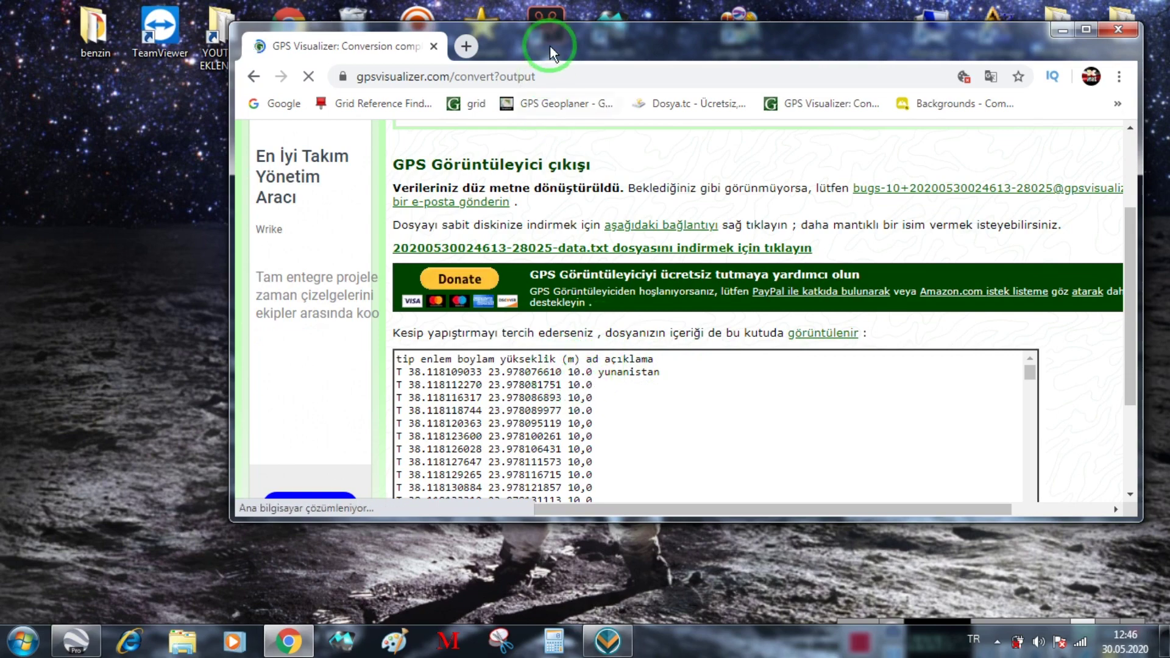
- Move the browser window aside, download the converted data text file onto the desktop, and show the desktop
drag(555, 42, 524, 145)
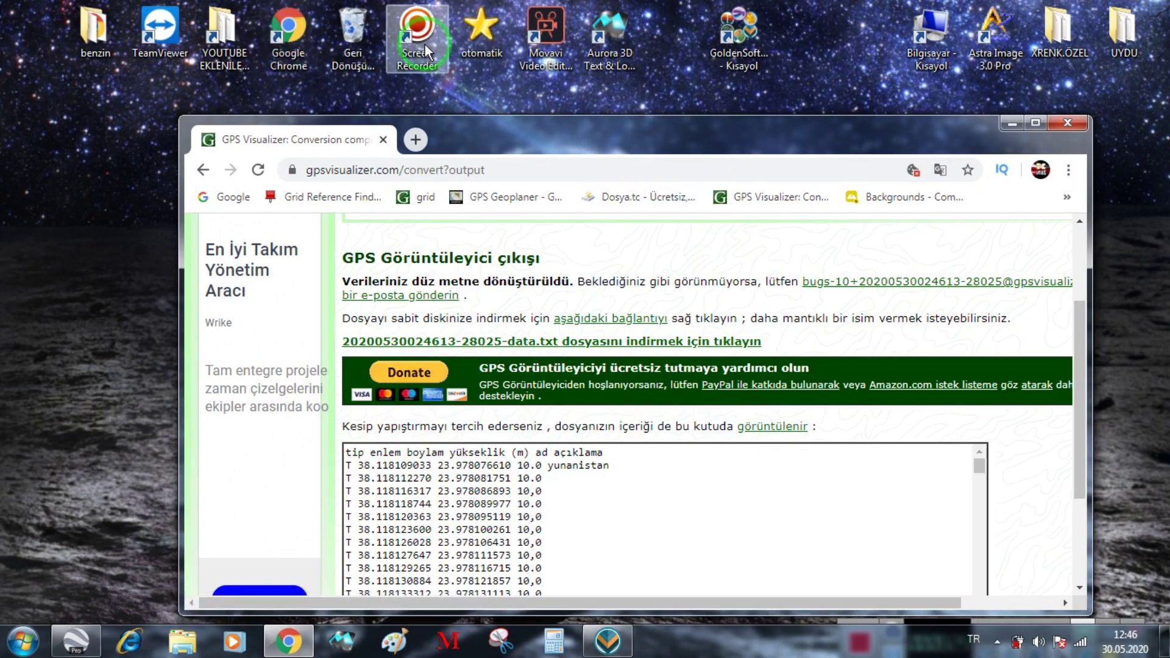
drag(566, 126, 475, 114)
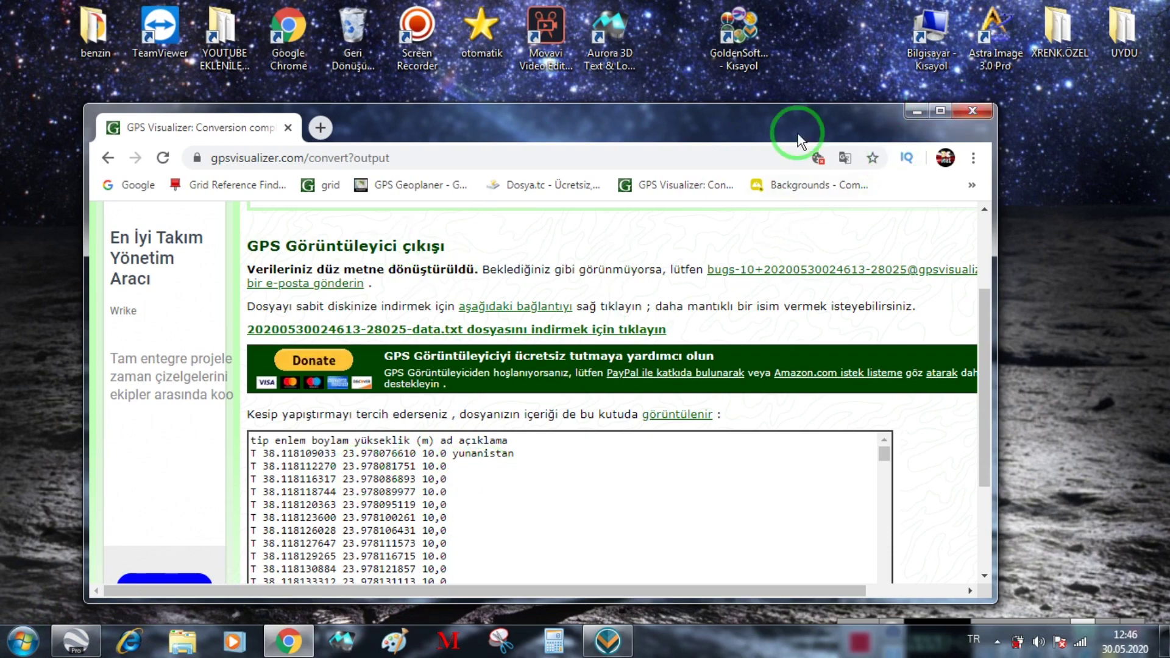
drag(634, 129, 953, 30)
click(788, 244)
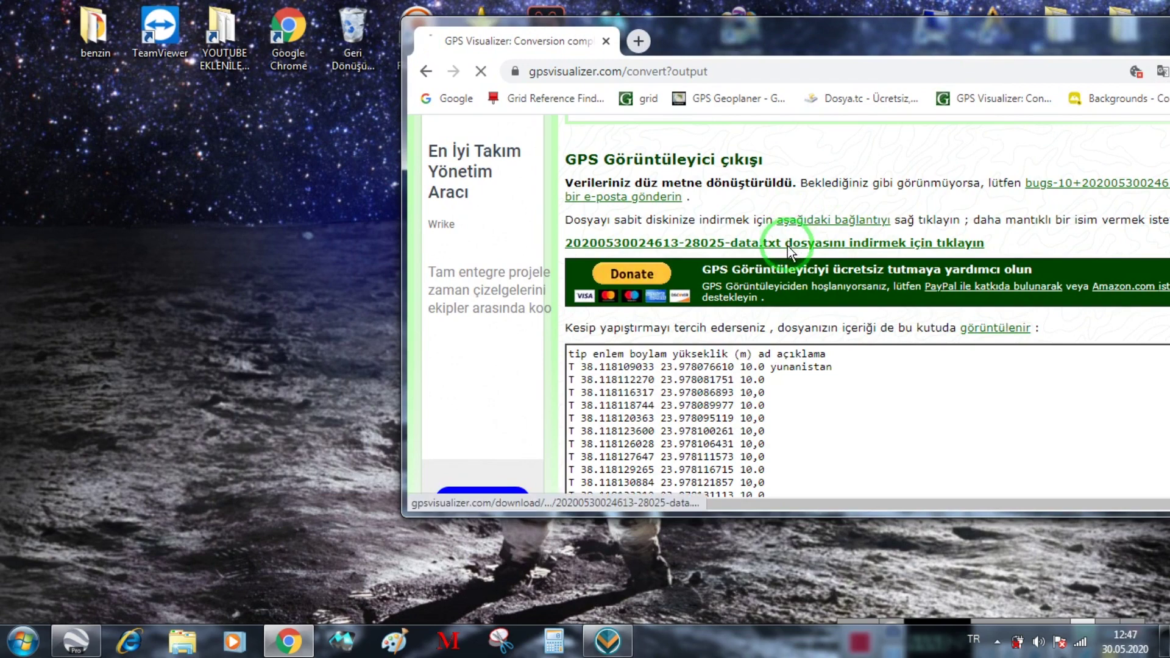
click(475, 433)
drag(431, 491, 167, 456)
drag(122, 262, 123, 262)
drag(1047, 54, 713, 113)
click(943, 292)
key(super+d)
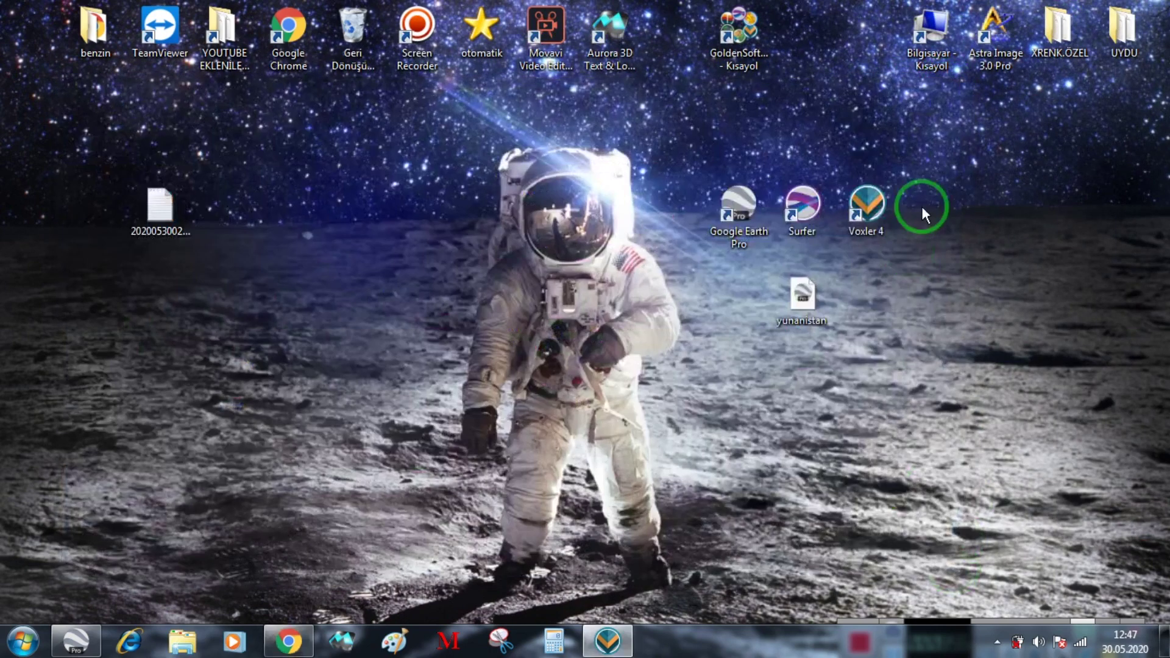
- Move the downloaded text file next to yunanistan on the desktop and rename it as surfer
drag(857, 621, 823, 600)
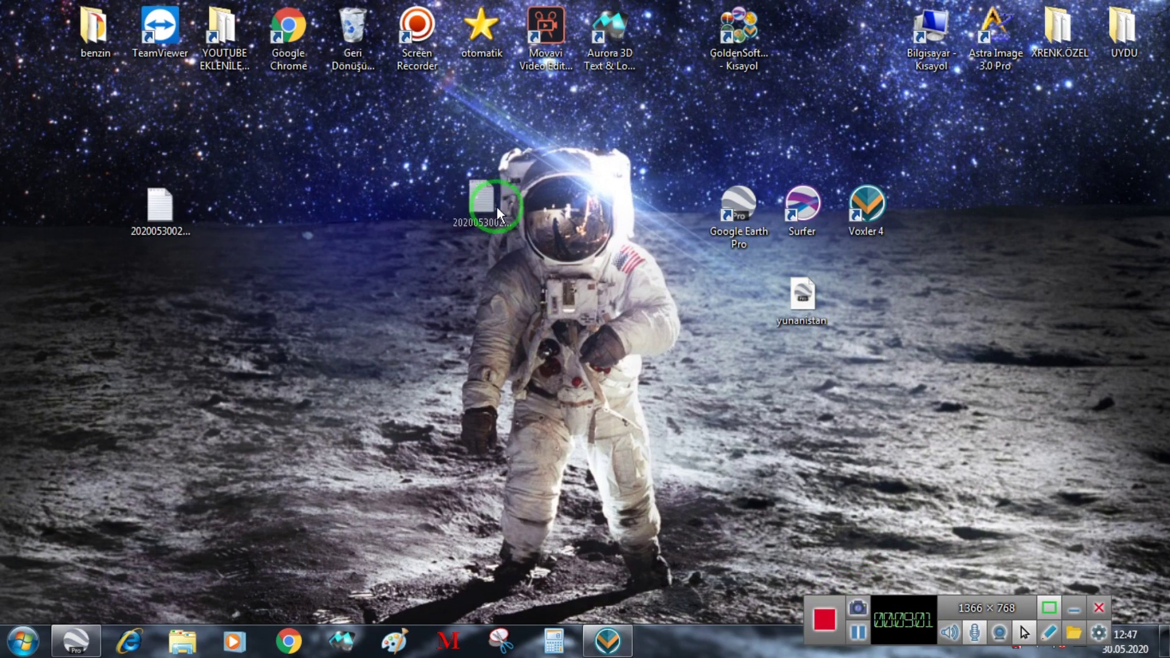
right_click(869, 316)
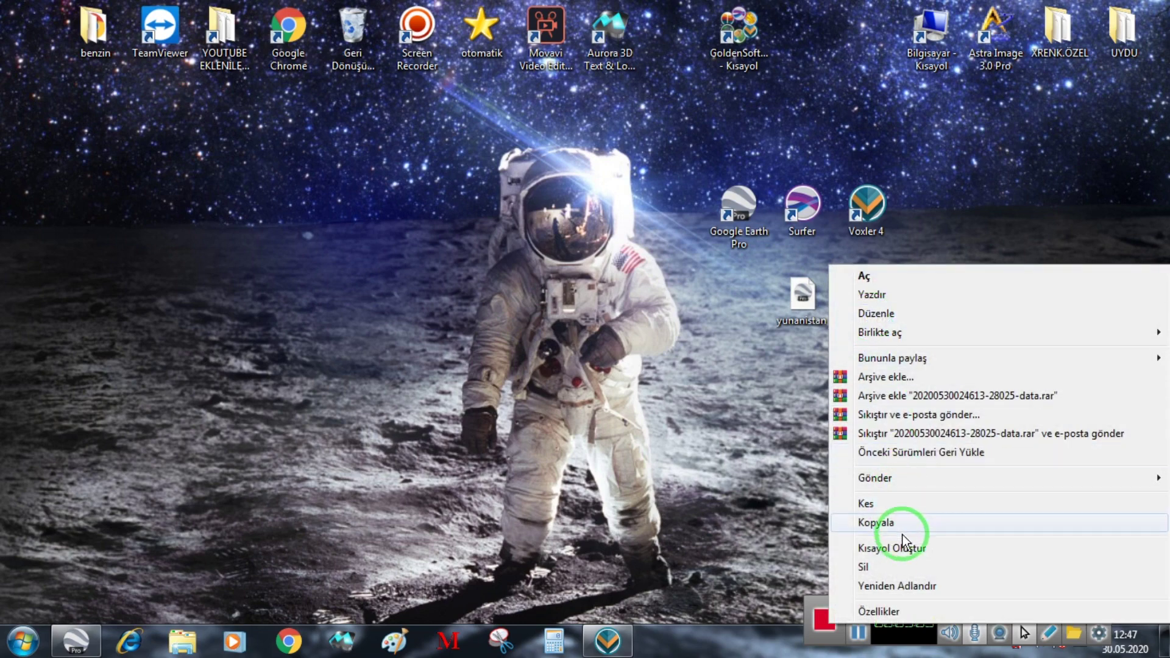
click(901, 585)
key(BackSpace)
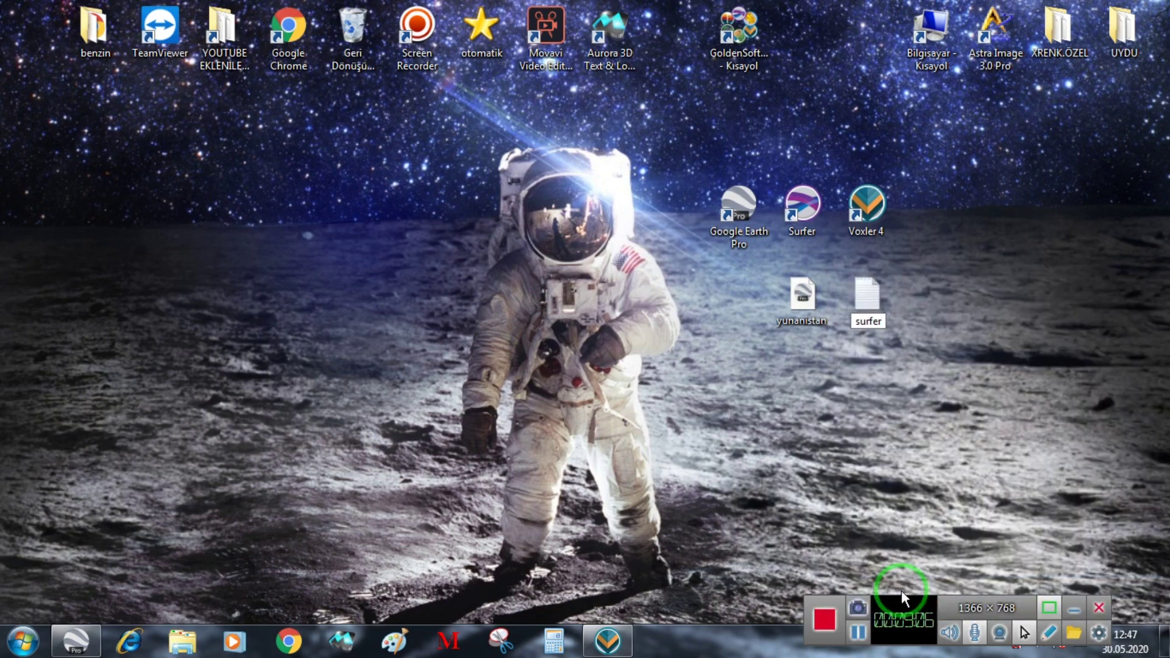
key(Return)
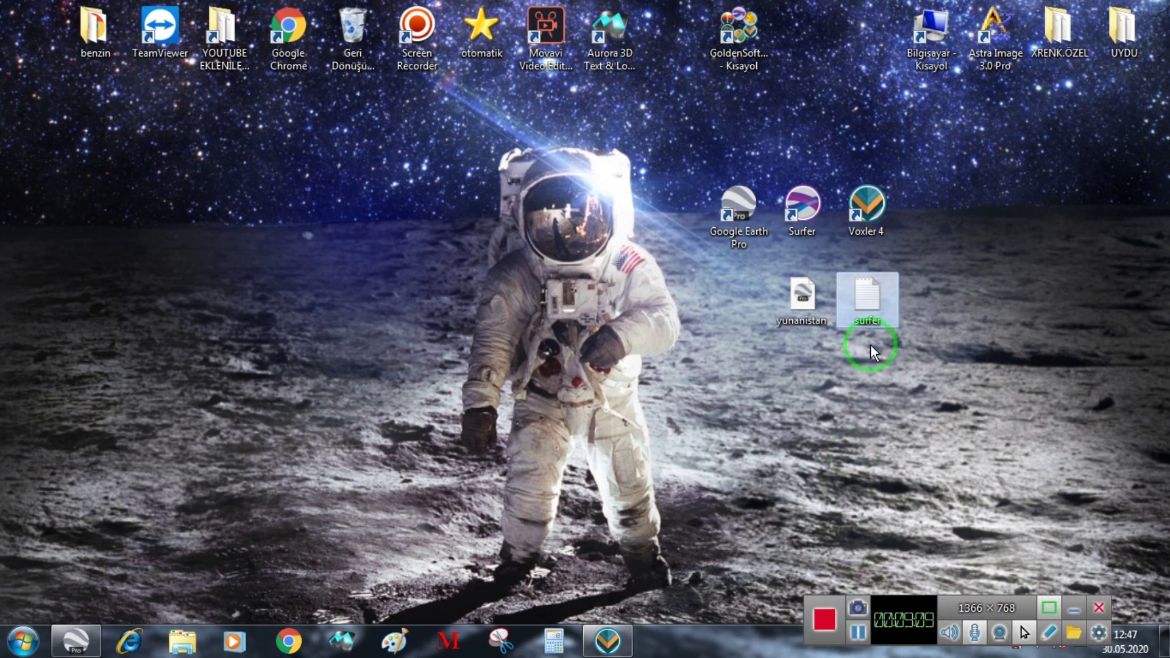
- Launch Surfer with a new plot and maximize its window
double_click(810, 204)
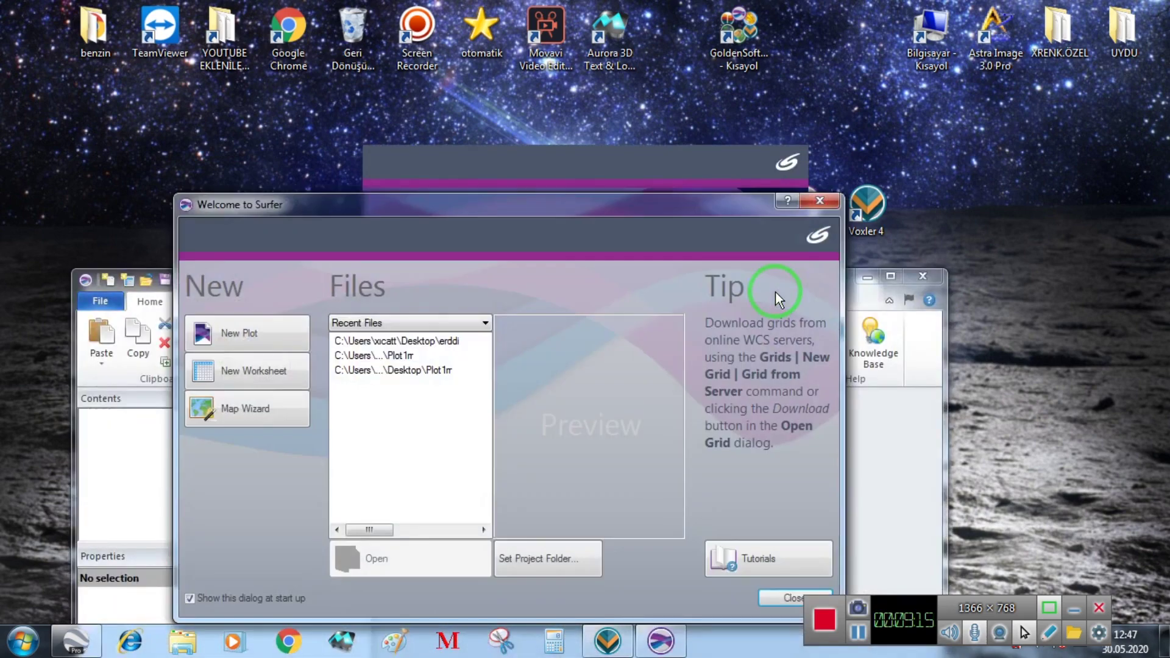
click(287, 331)
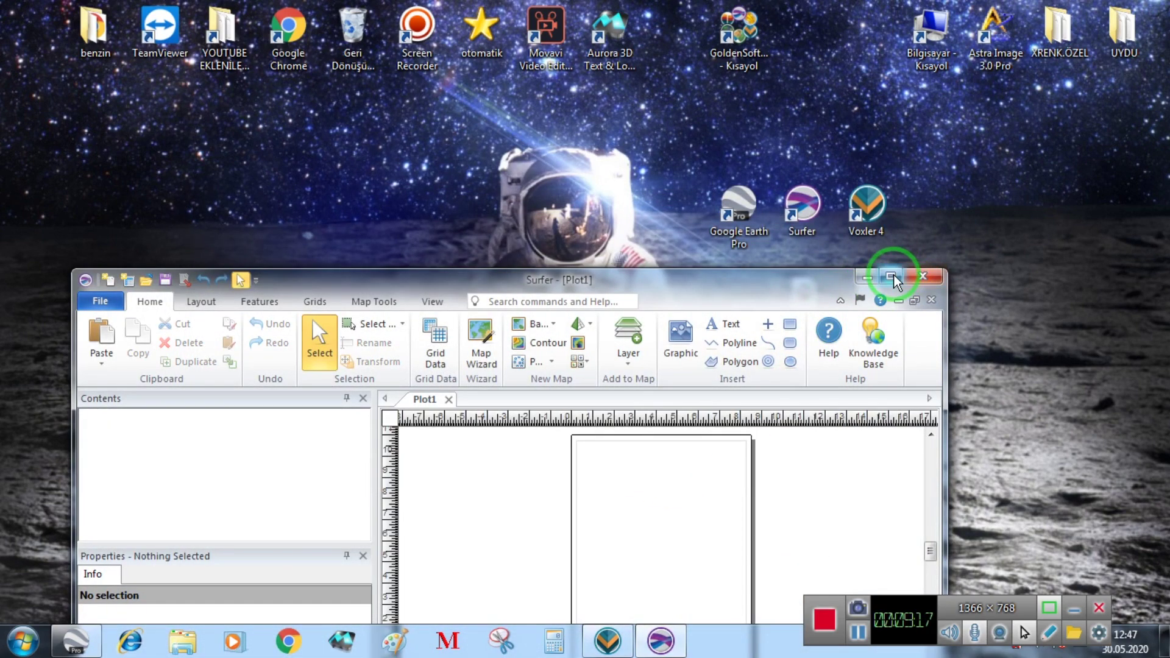
click(890, 276)
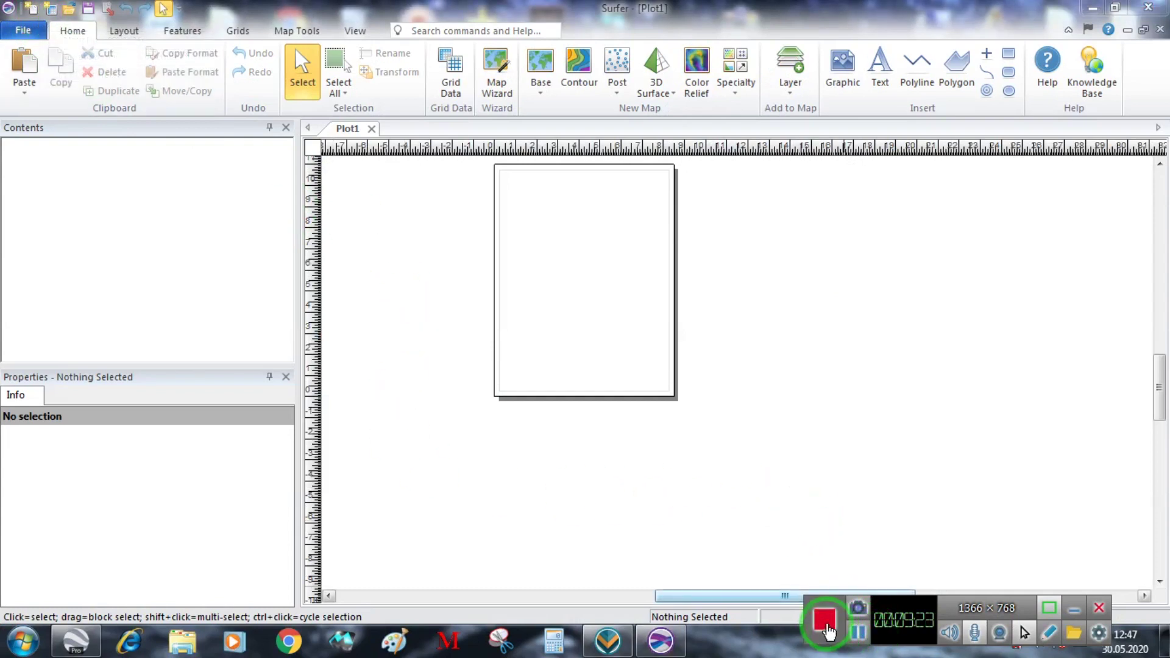
click(858, 633)
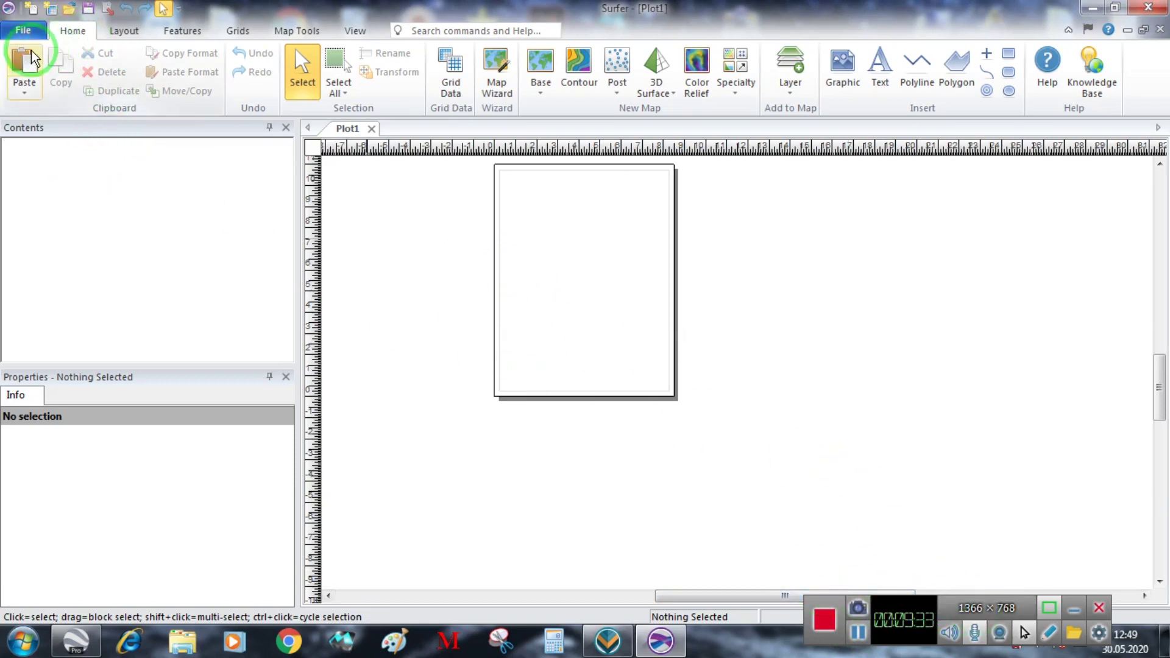
- Open the surfer text file from the desktop as a worksheet, accepting the default data import options
click(73, 10)
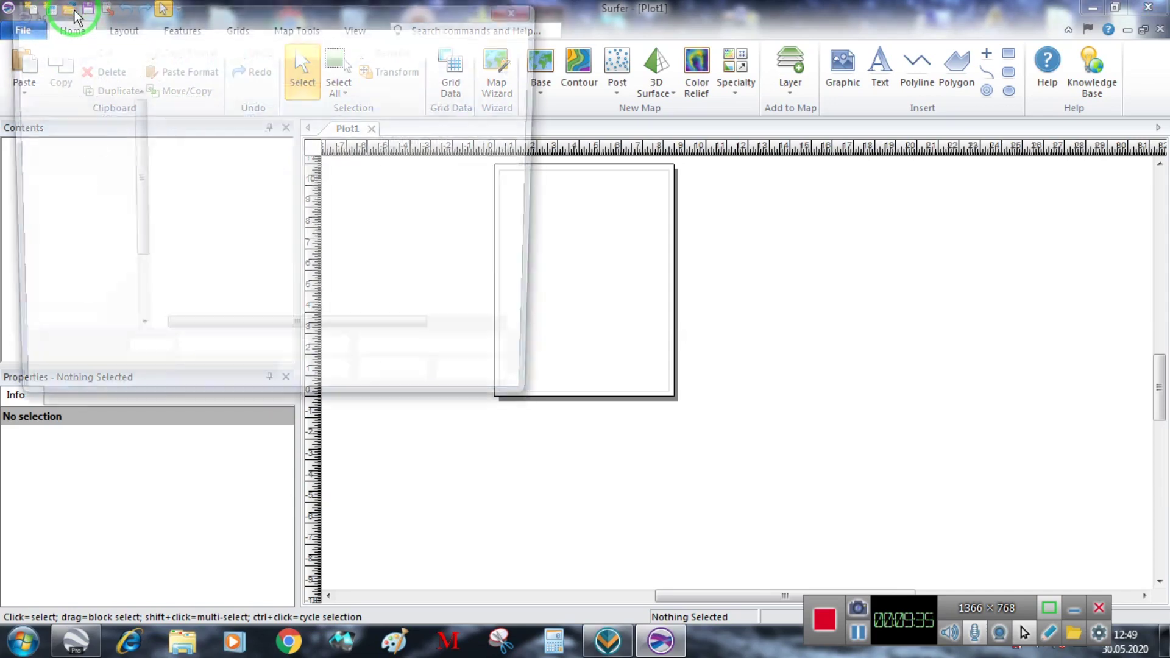
click(90, 137)
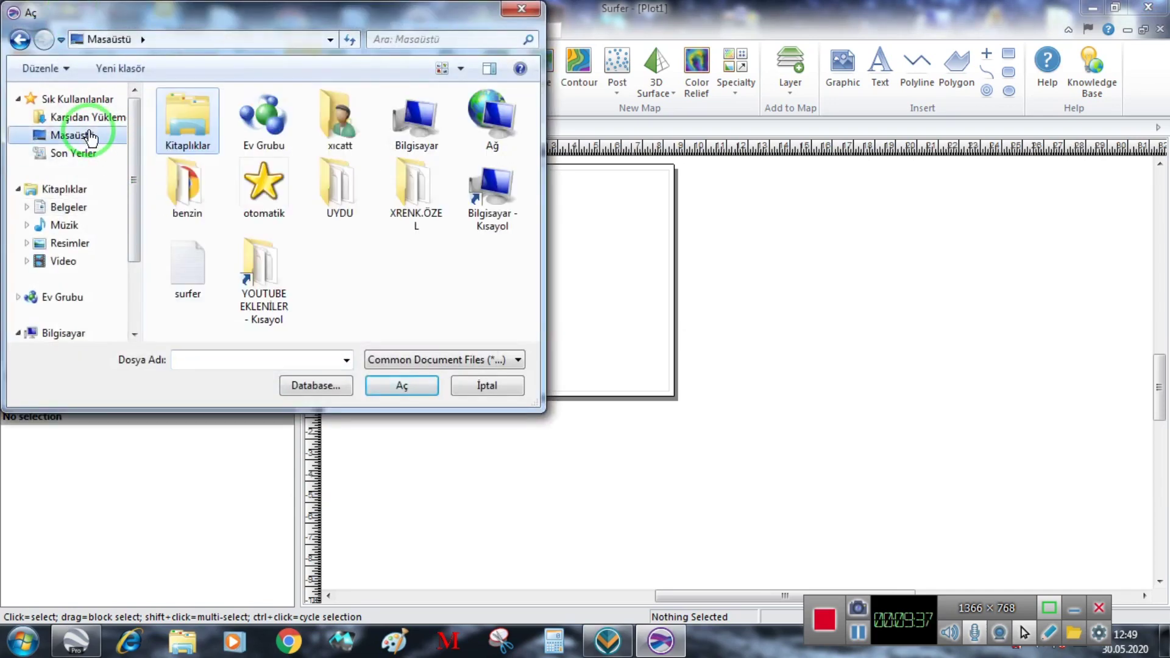
click(196, 260)
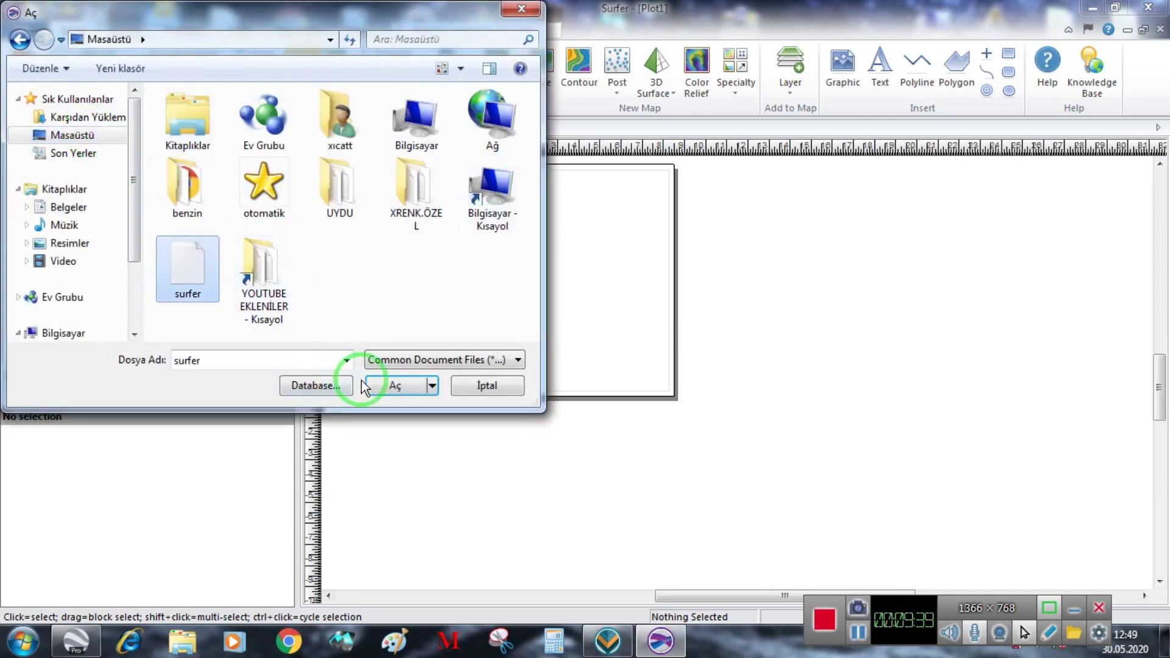
click(388, 383)
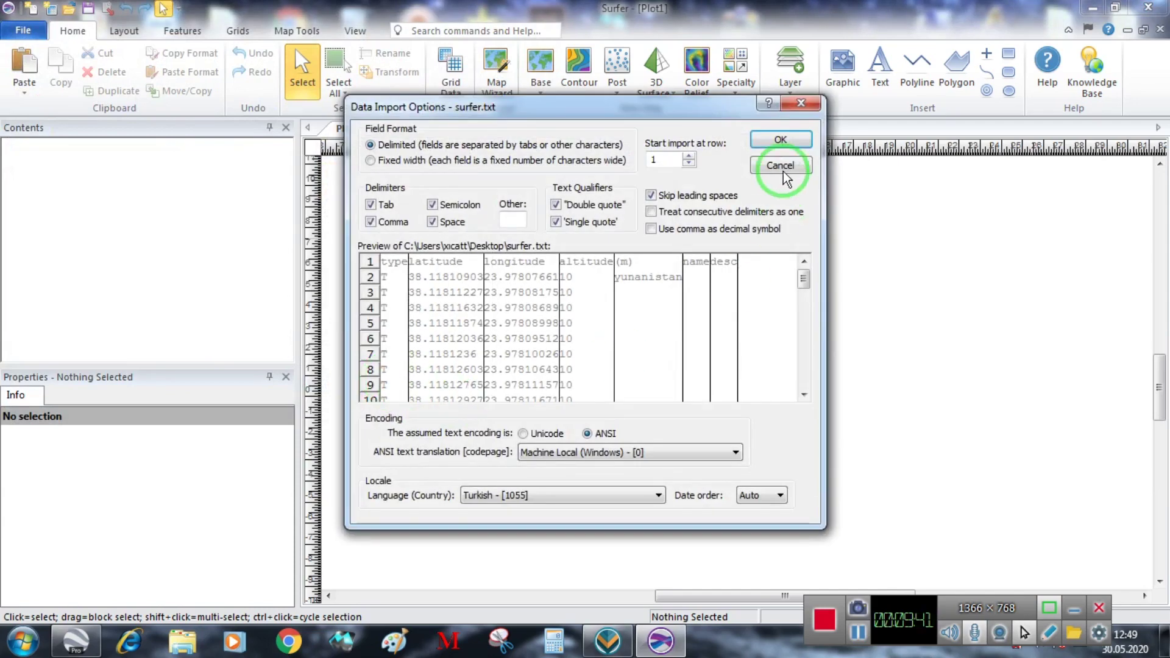
click(775, 141)
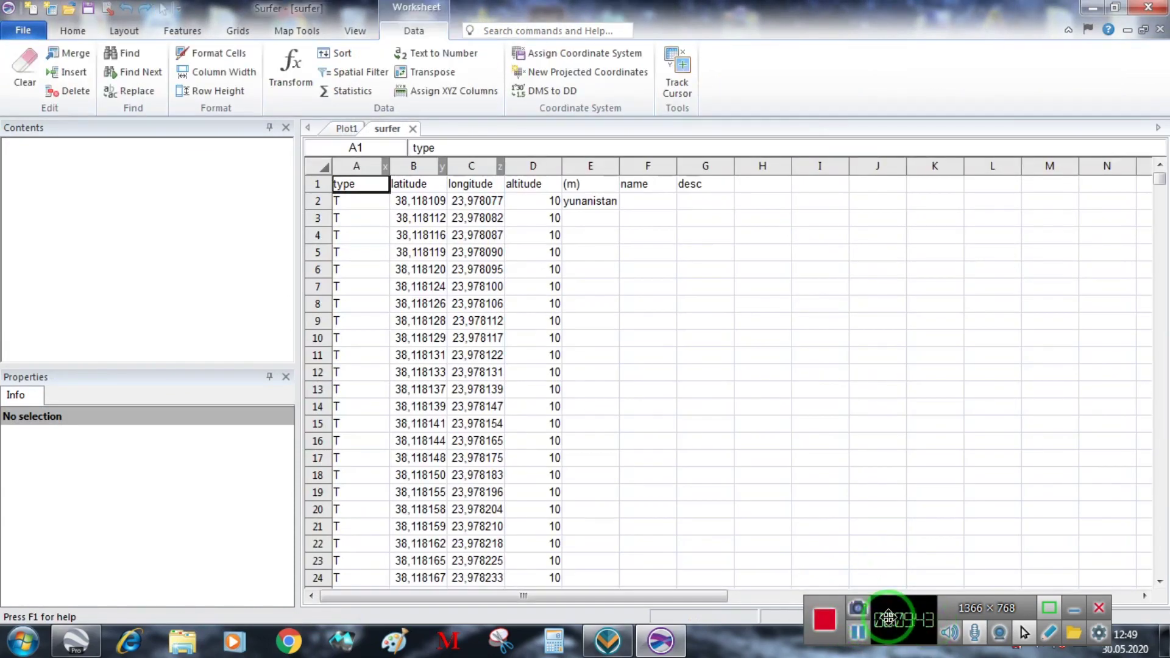
- Delete the header cells from type to desc in row 1, shifting the cells up
drag(708, 189, 375, 192)
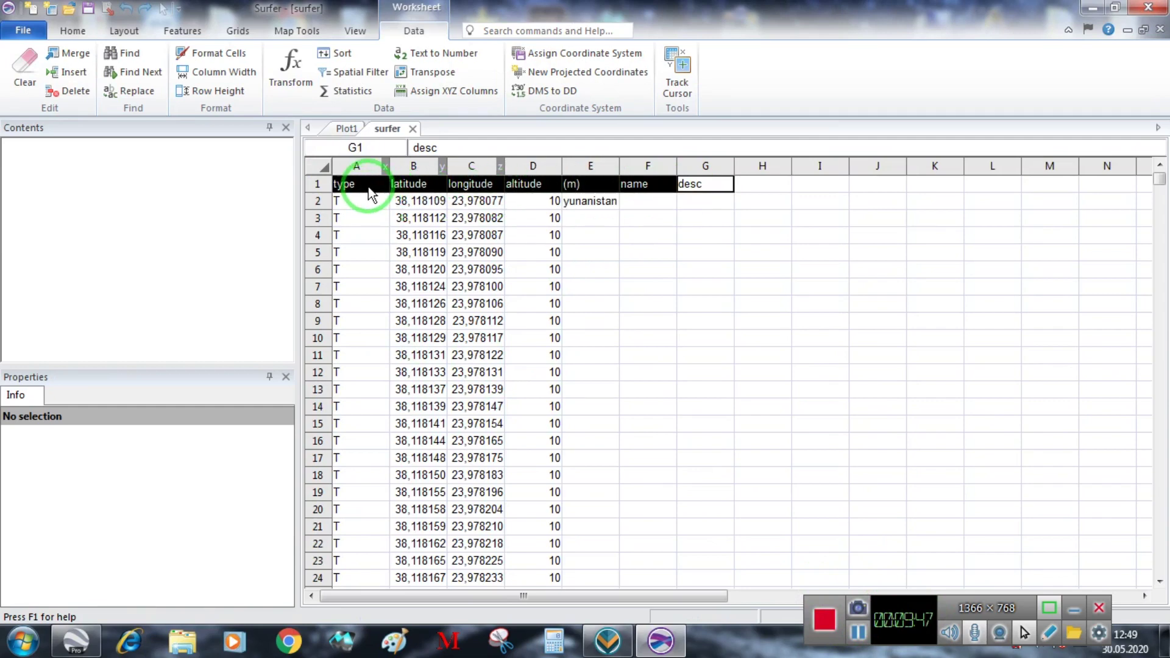
right_click(371, 194)
click(404, 277)
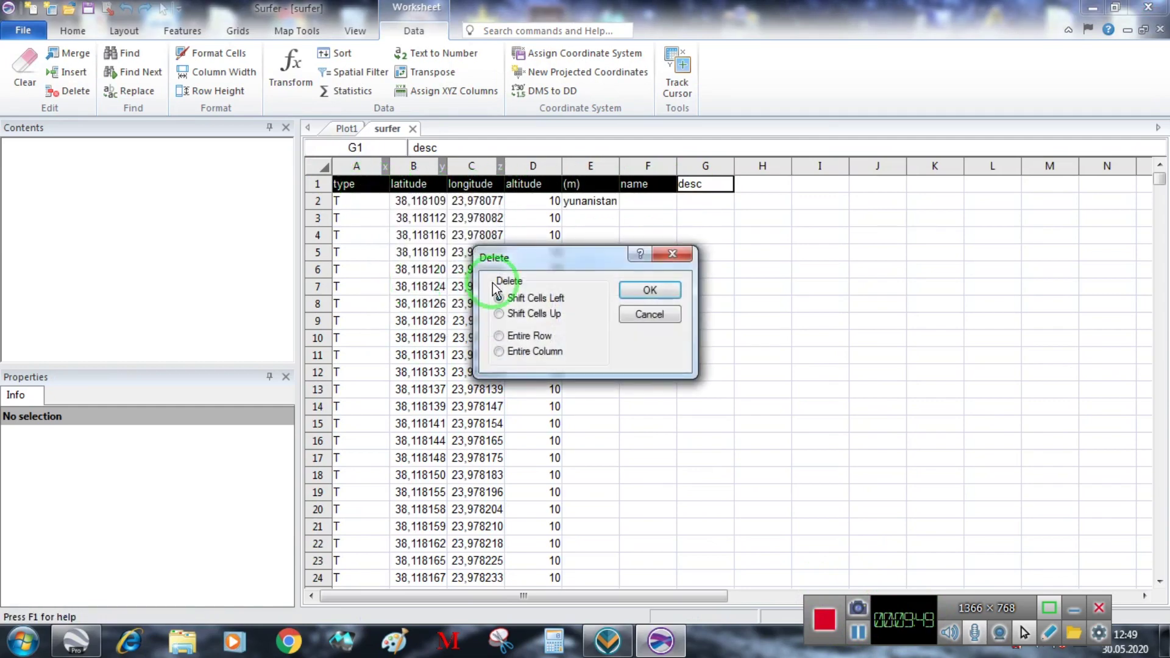
click(524, 314)
click(637, 290)
click(713, 270)
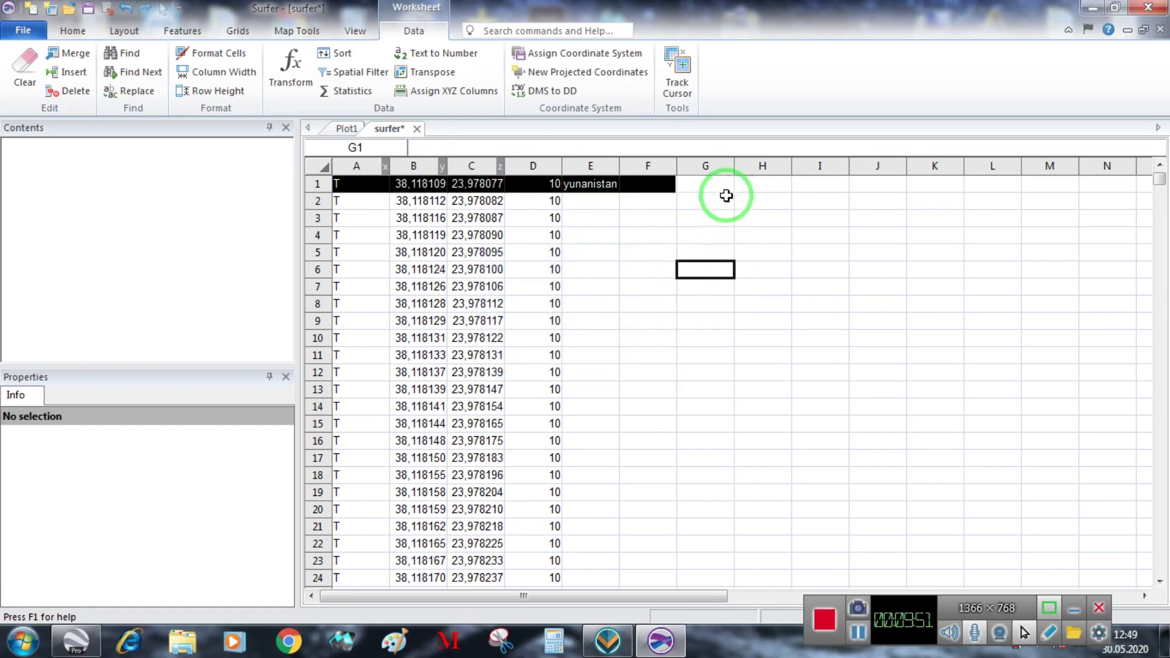
- Delete the yunanistan label cell and the two cells beside it in row 1, shifting cells left
drag(684, 185, 611, 191)
right_click(603, 187)
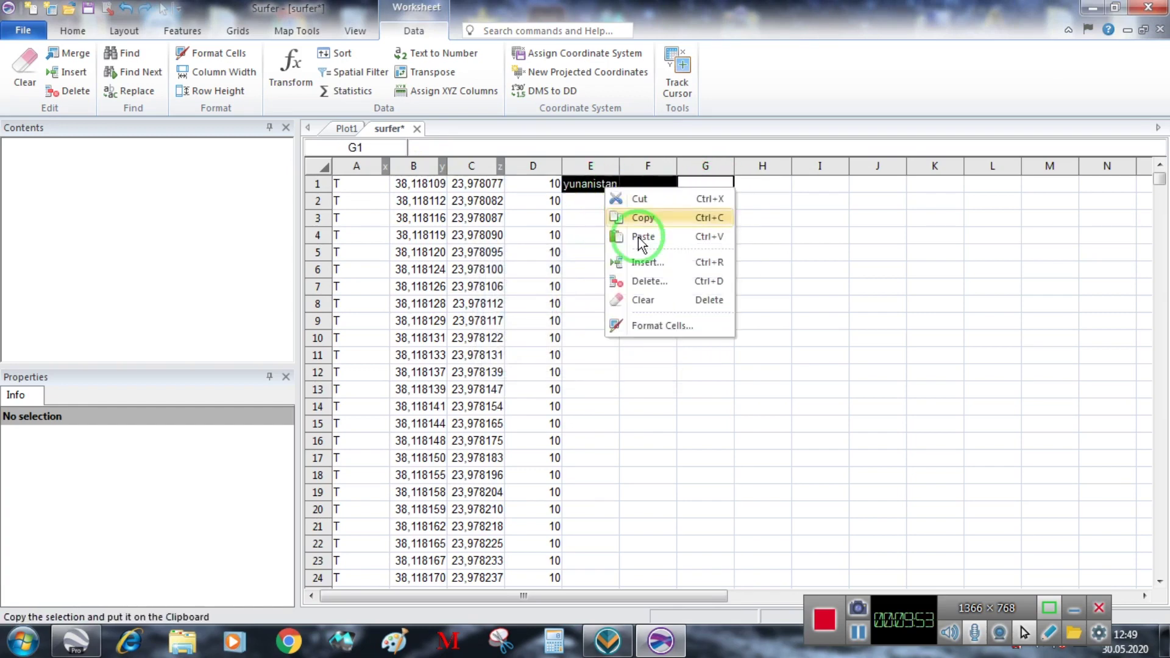
click(647, 282)
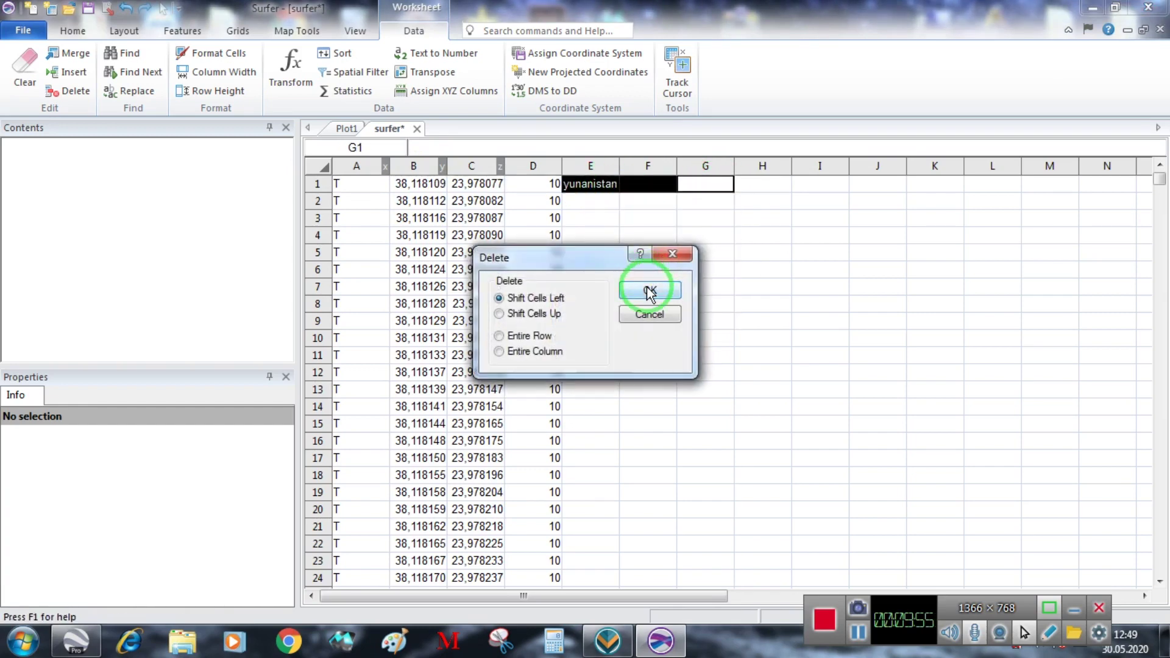
click(647, 284)
click(645, 235)
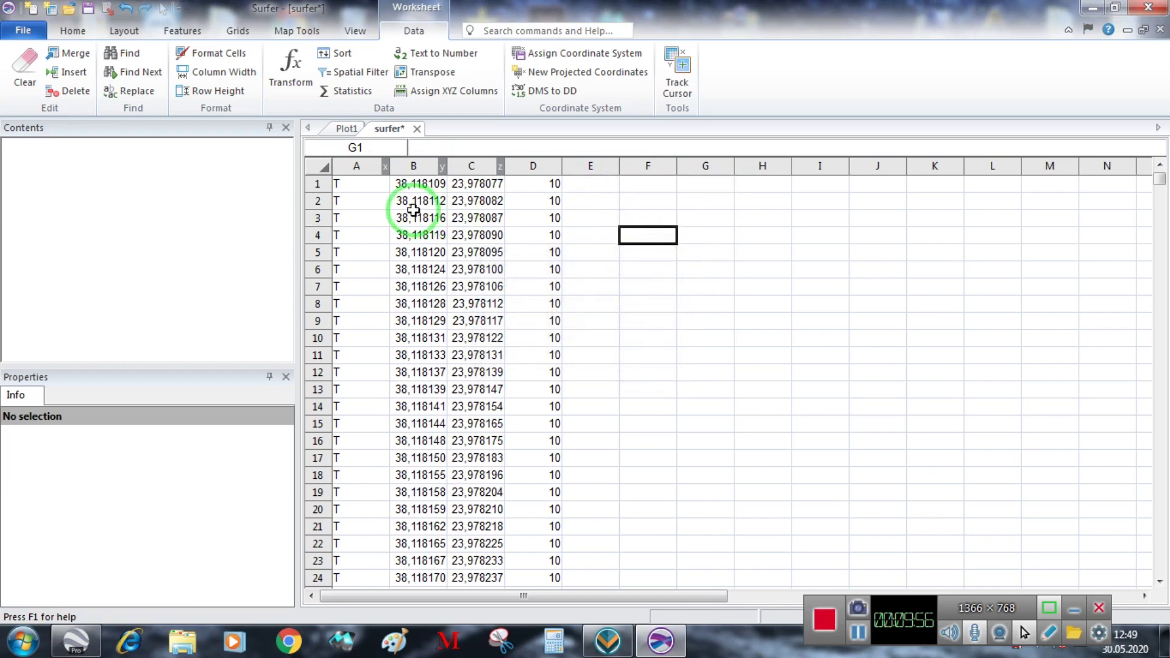
- Delete column A containing the T type markers from the worksheet
right_click(355, 167)
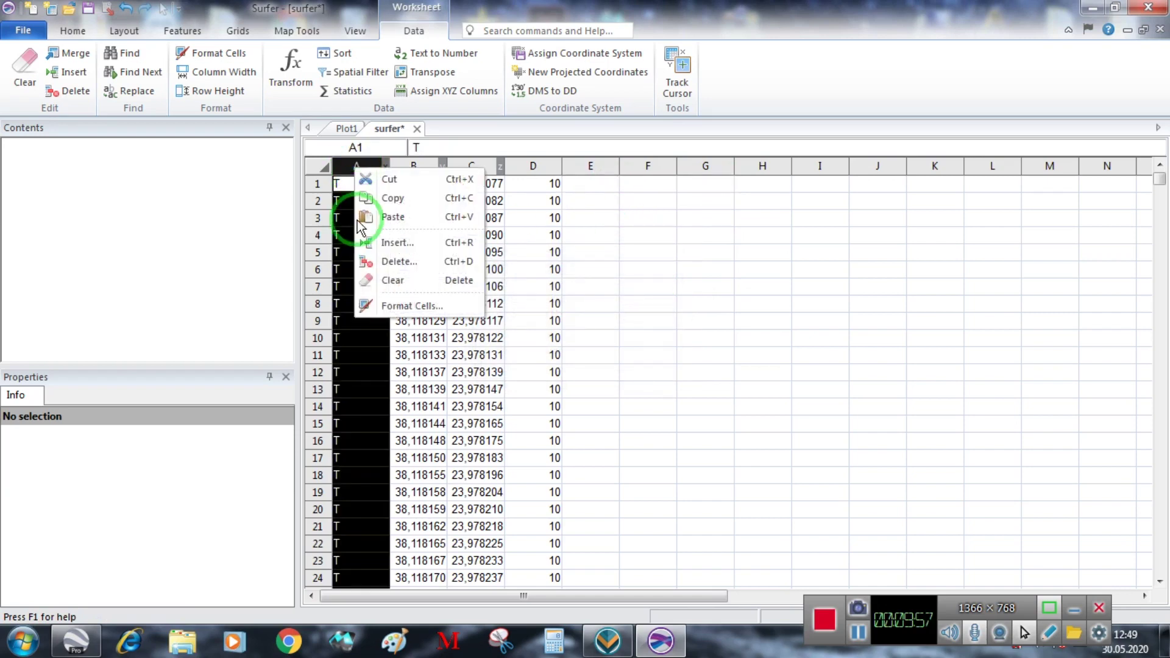
click(408, 266)
click(605, 236)
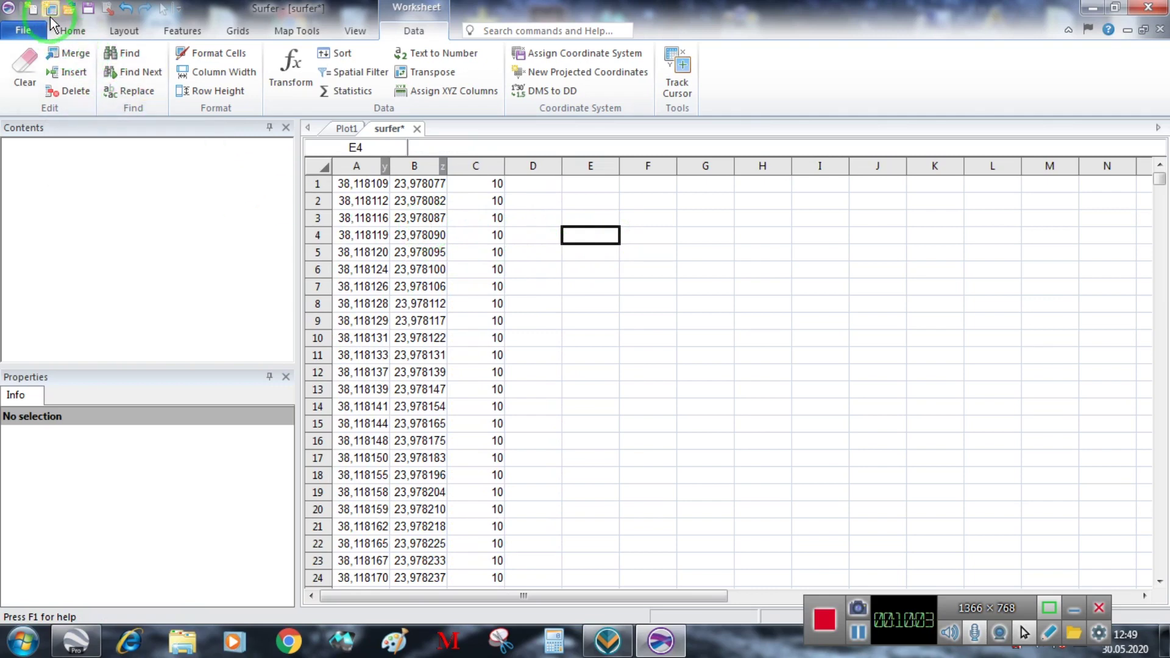
- Save the worksheet to the desktop as surfer in DAT Data (*.dat) format with comma delimiters
click(24, 30)
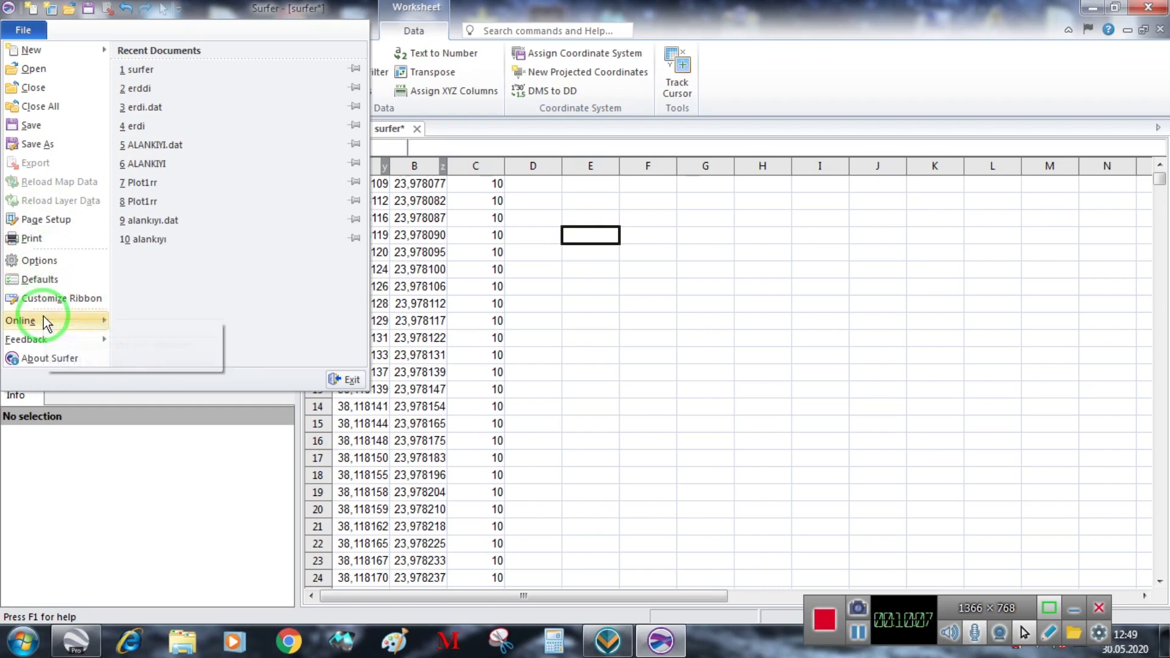
click(50, 150)
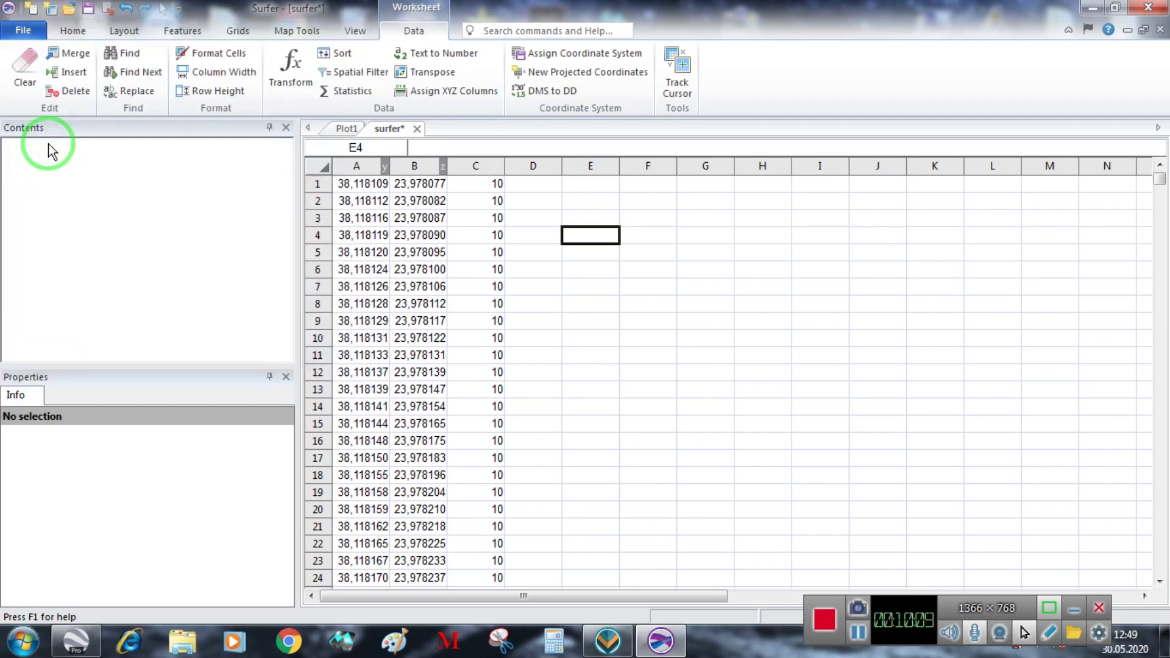
click(203, 347)
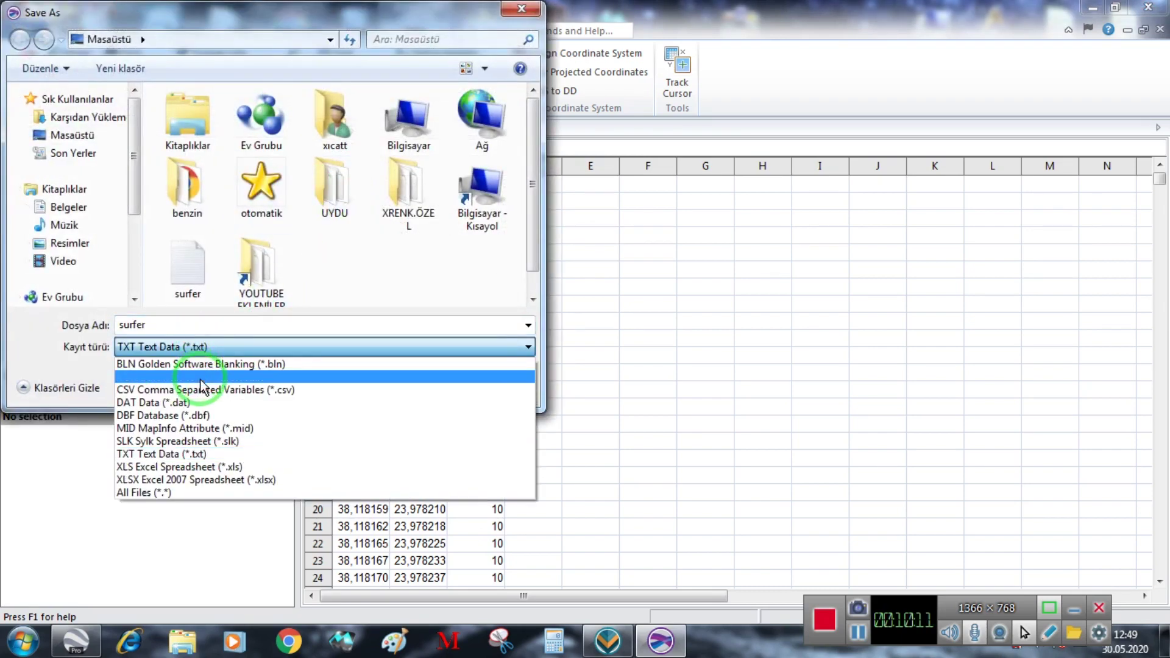
click(182, 401)
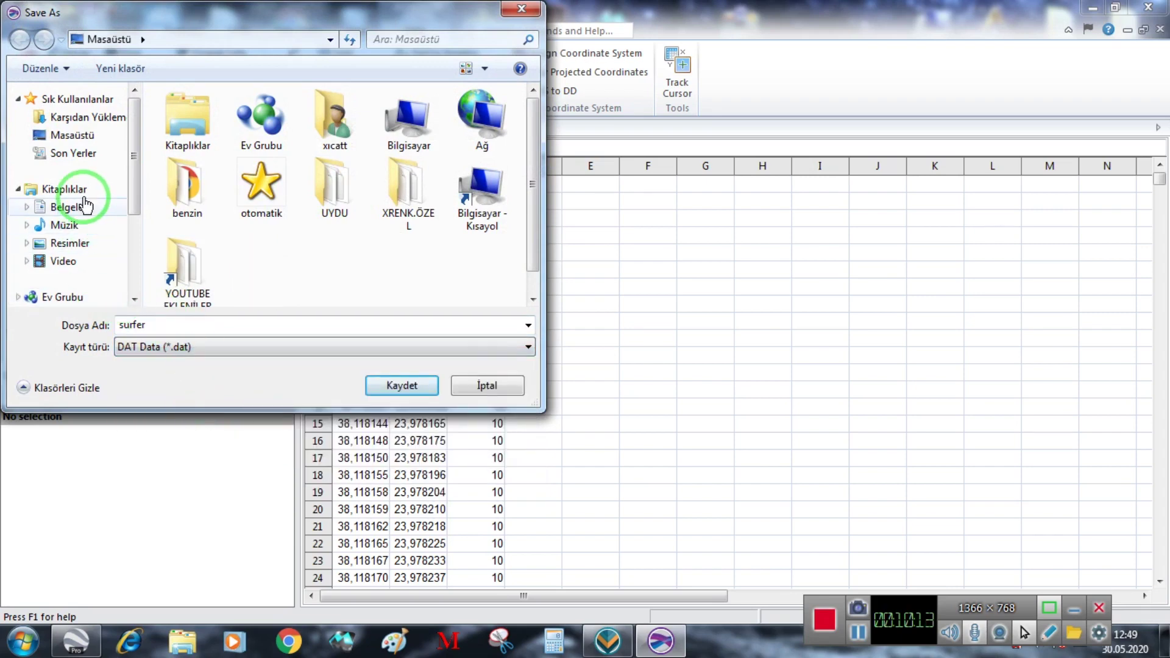
click(83, 140)
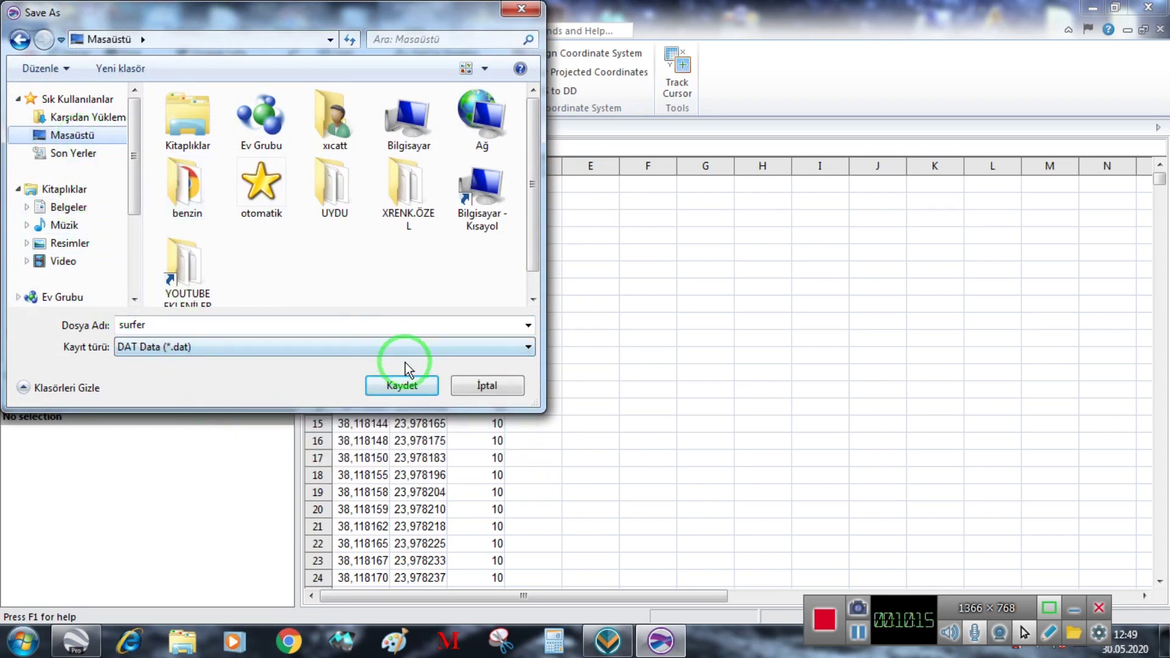
click(414, 389)
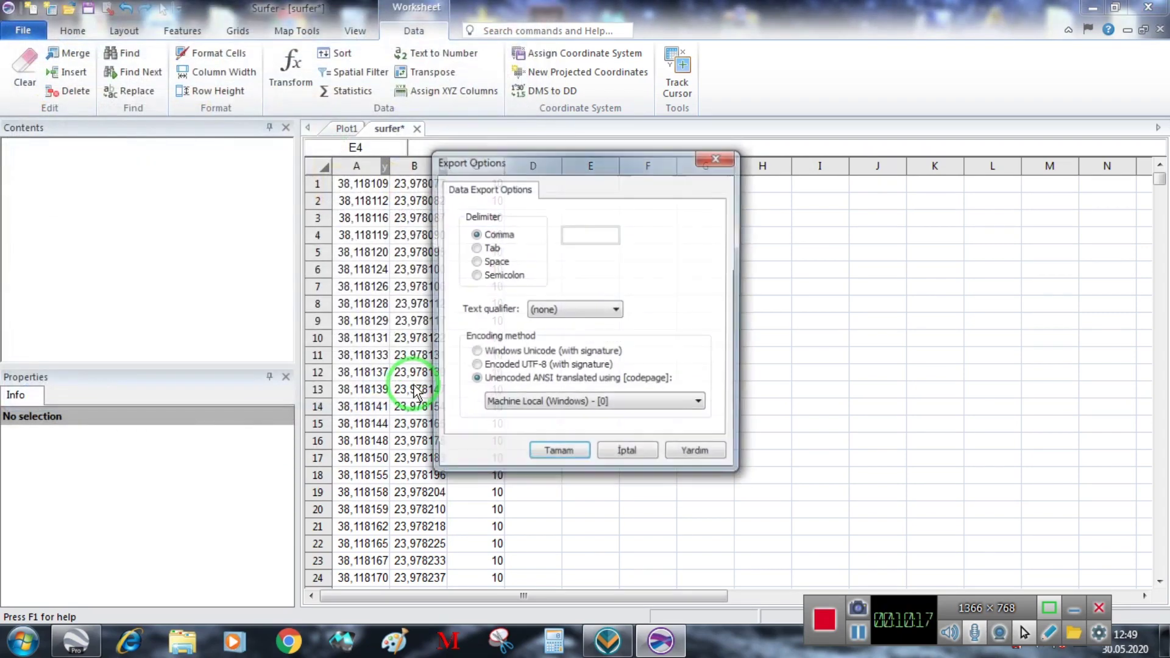
click(559, 454)
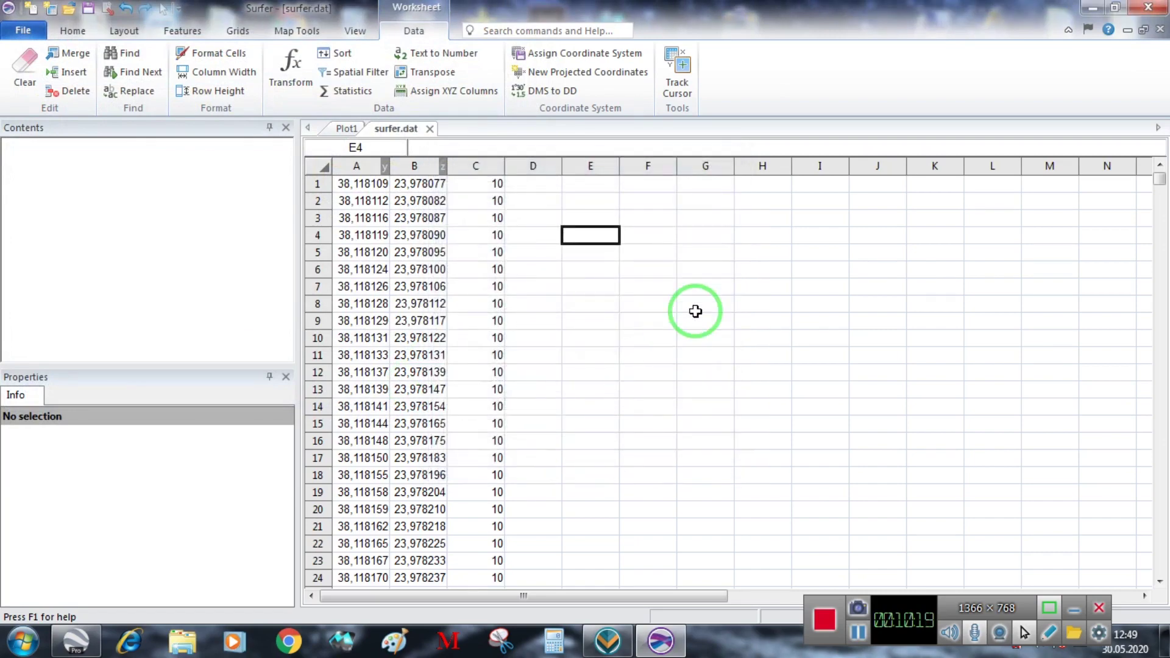
- Switch to Plot1, minimize Surfer to place surfer.dat beside the surfer text file on the desktop, and return to the plot
click(346, 128)
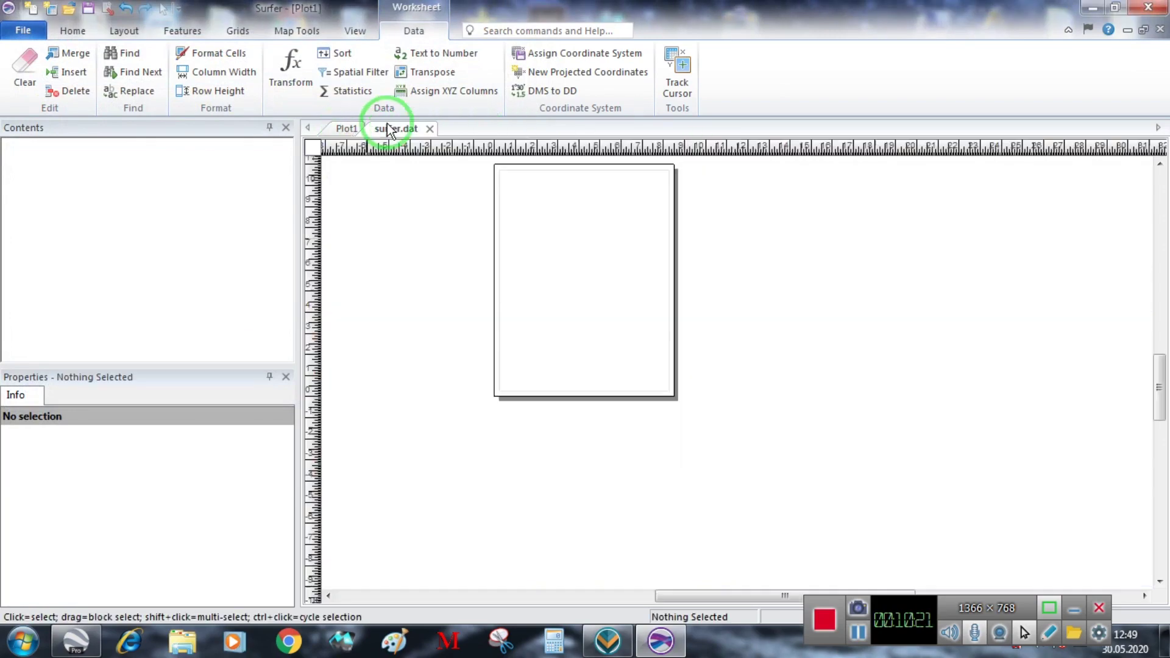
click(1091, 9)
drag(32, 29, 945, 316)
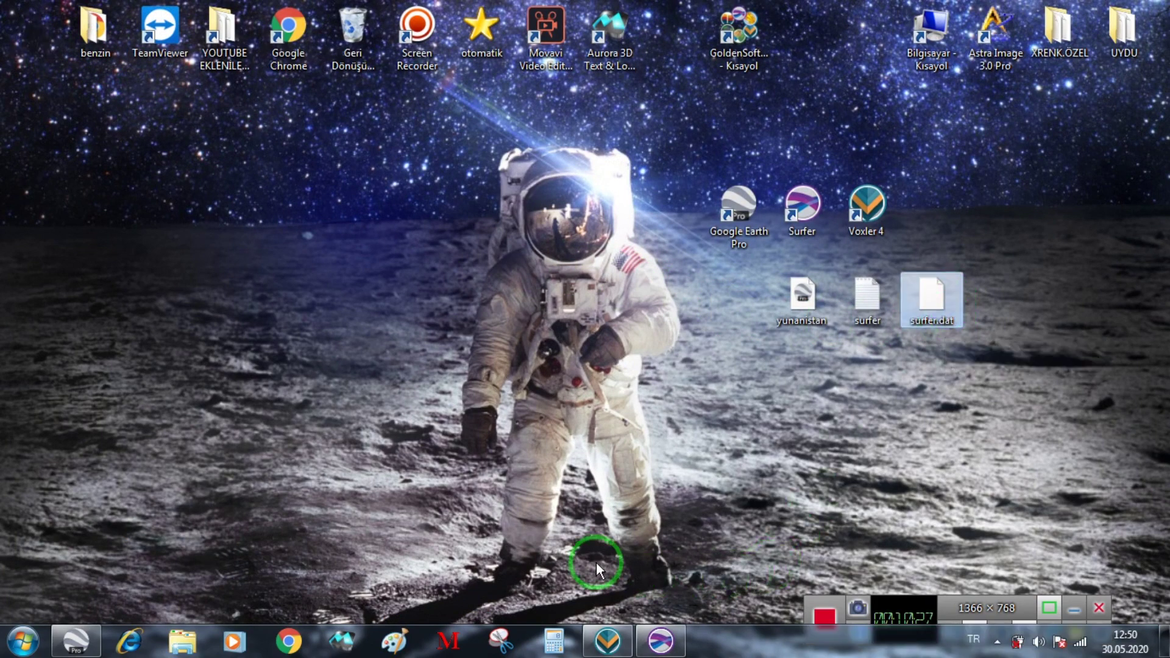
click(657, 645)
click(503, 366)
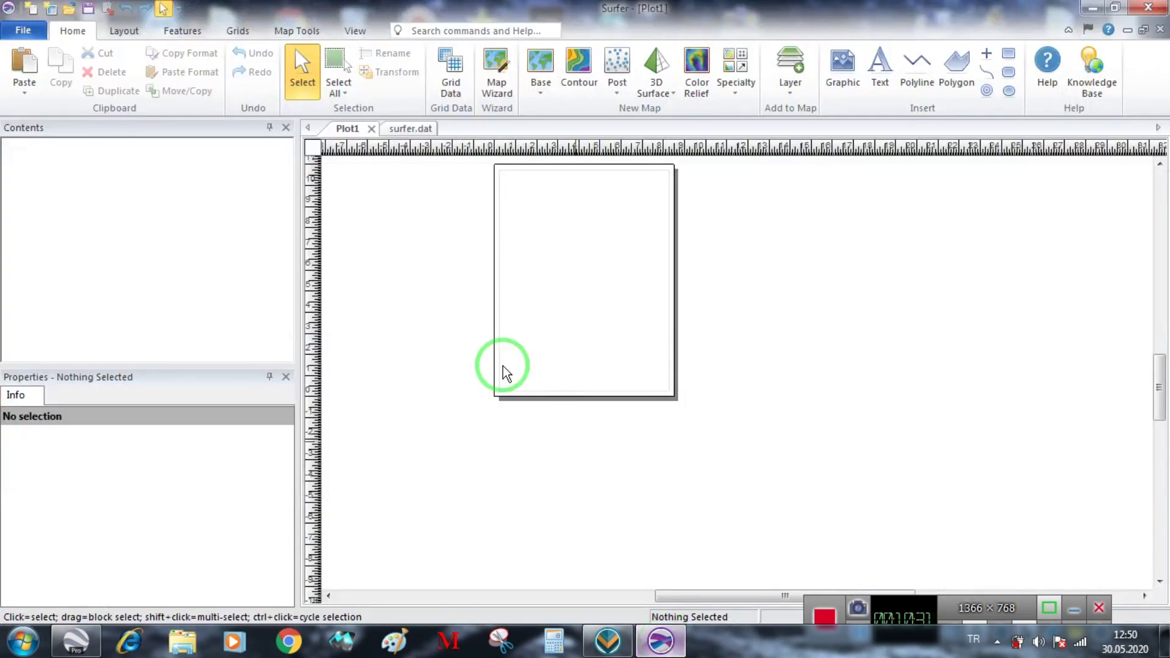
- Start gridding with the Kriging method and load surfer.dat from the desktop as the dataset
scroll(613, 227, up, 2)
scroll(590, 238, down, 3)
click(97, 27)
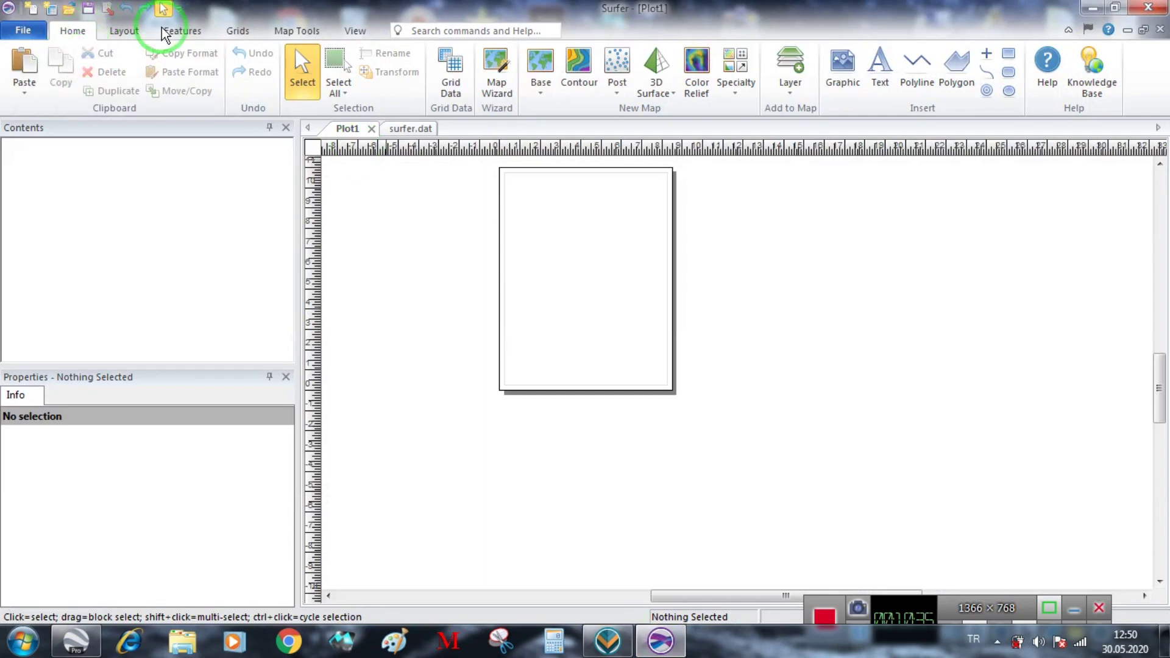
click(237, 30)
click(25, 61)
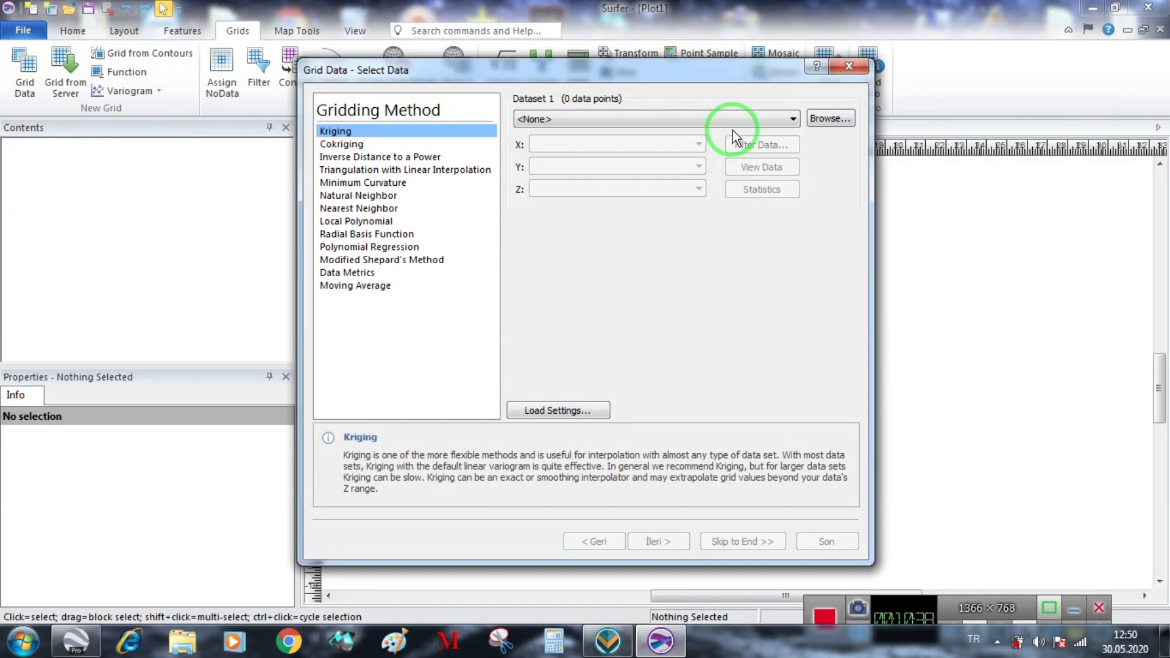
click(830, 118)
drag(813, 224, 813, 340)
click(662, 210)
click(787, 429)
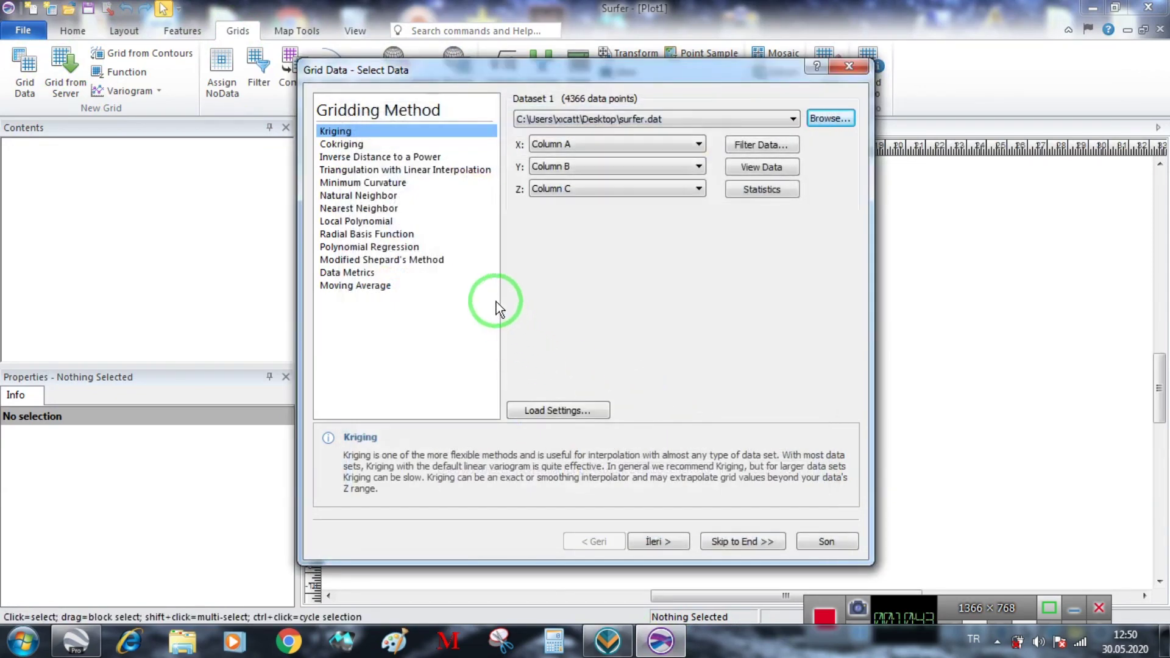
- Keep Column A as X and set the duplicate data filter to keep Median Z
click(631, 145)
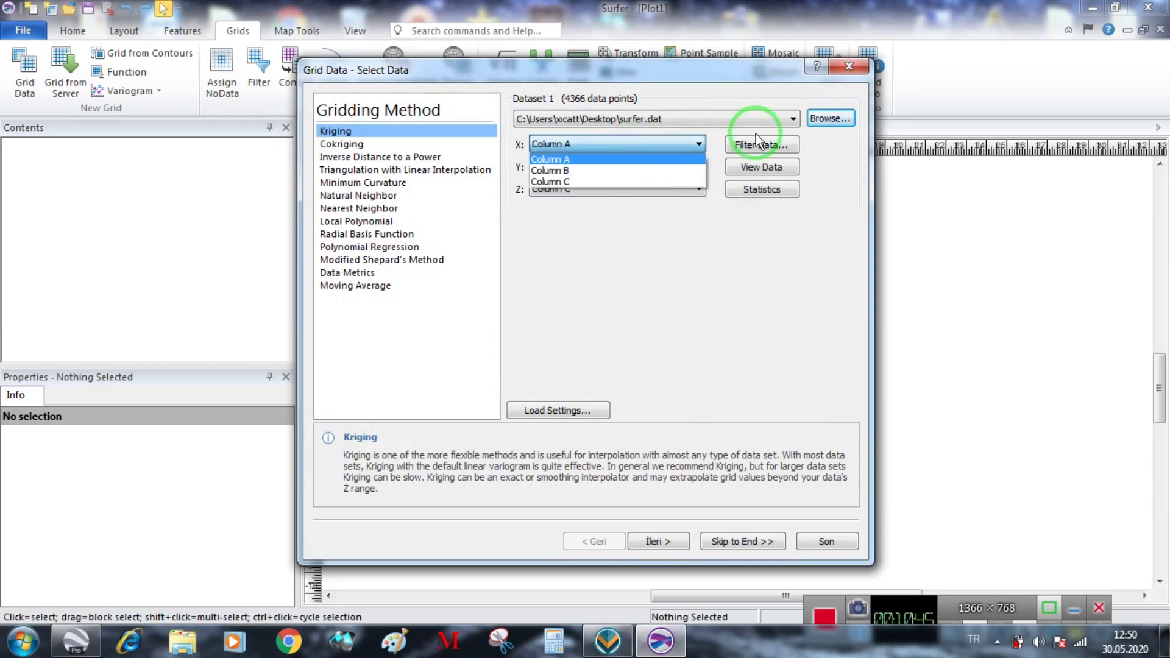
click(786, 170)
click(769, 146)
click(561, 286)
click(550, 418)
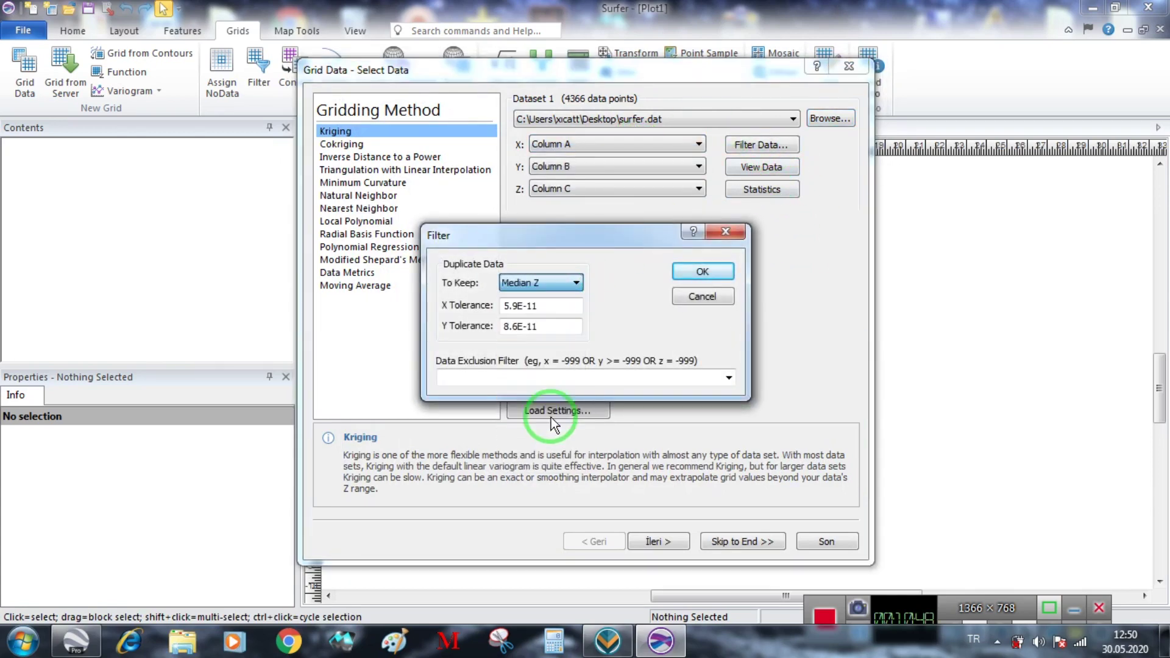
click(702, 272)
- Accept the default variogram and set the Kriging search ellipse angle to 300
click(664, 541)
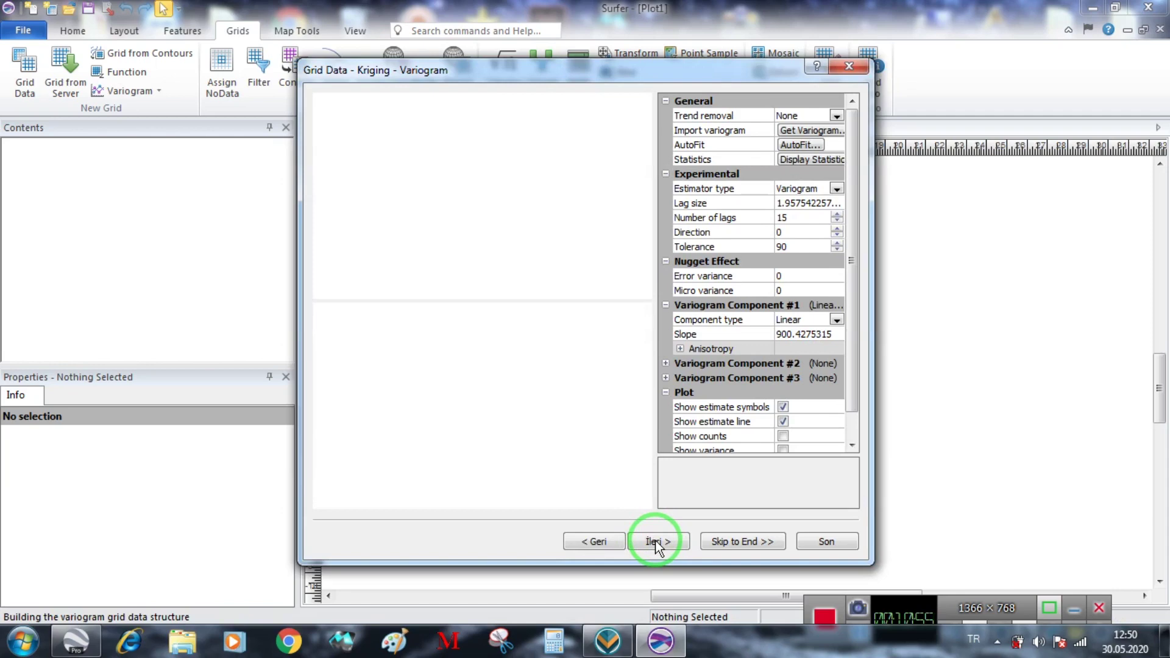
click(667, 543)
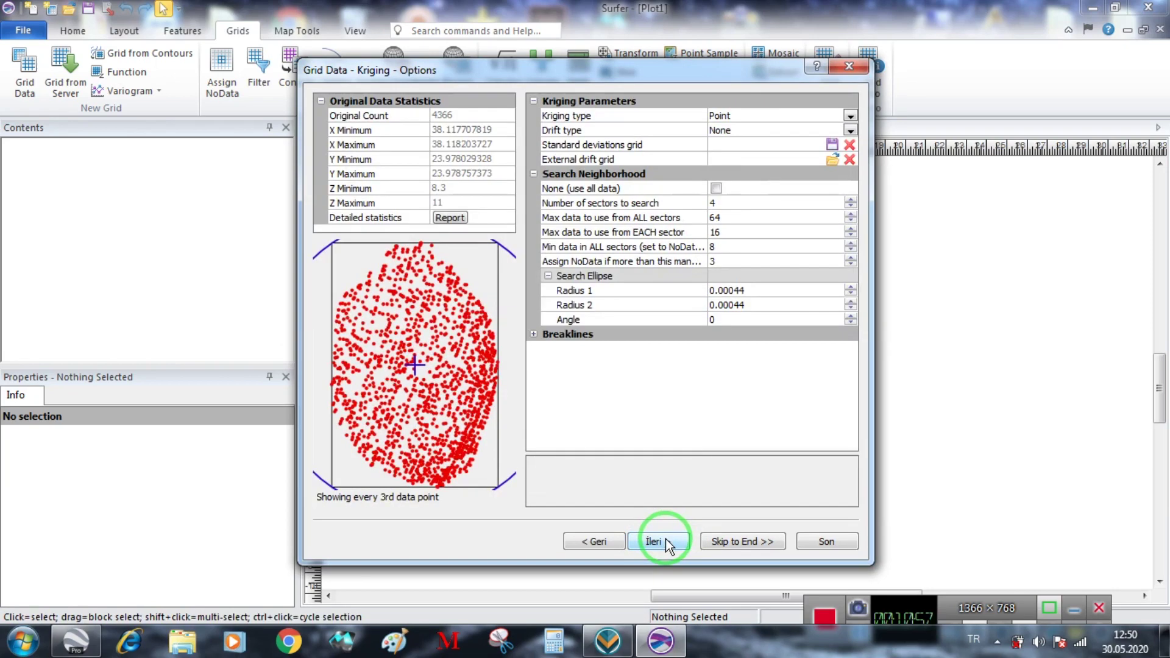
click(734, 322)
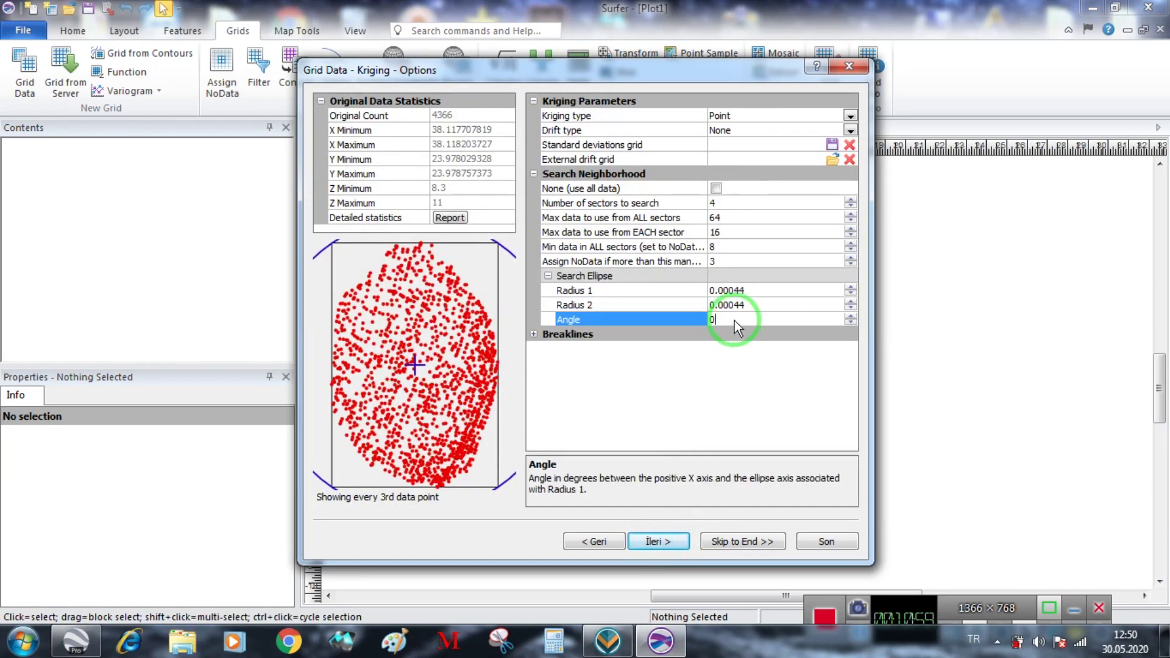
text(300)
click(669, 540)
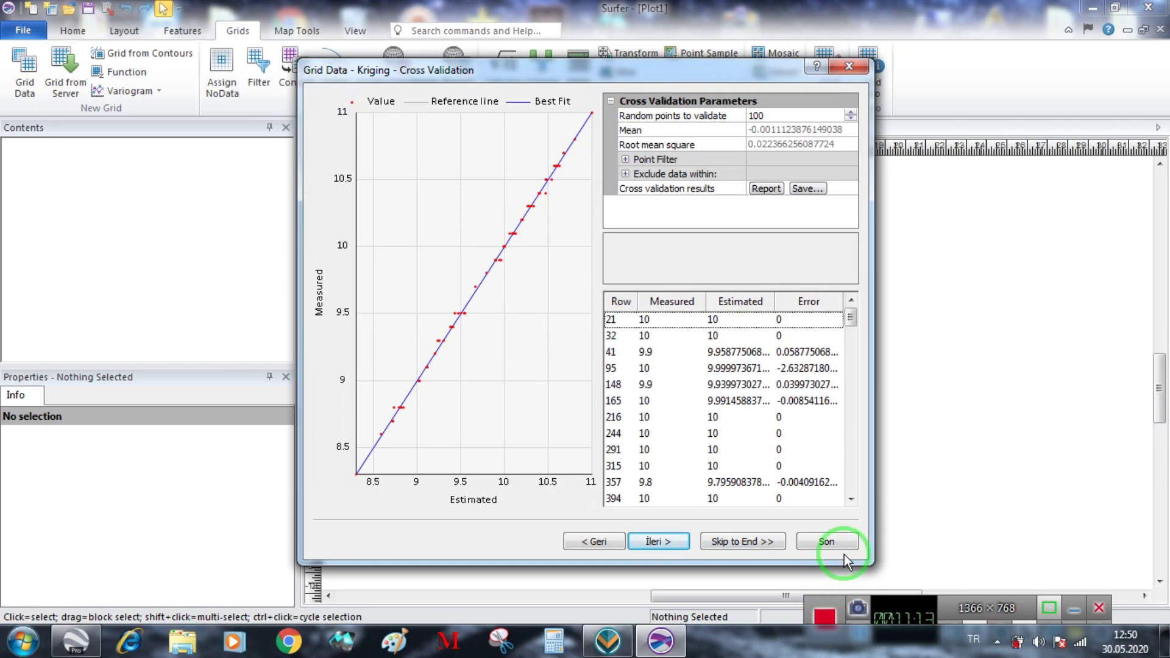
- Accept the cross validation settings and limit the grid's Z values to Data min and Data max
click(673, 542)
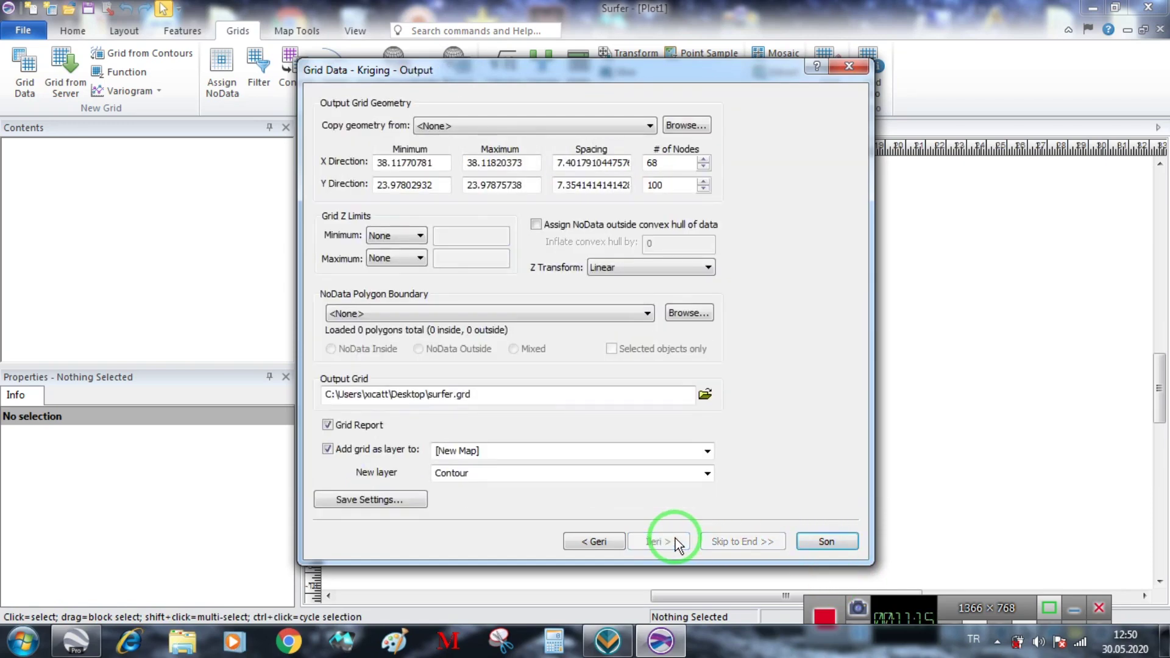
click(419, 235)
click(411, 258)
click(414, 261)
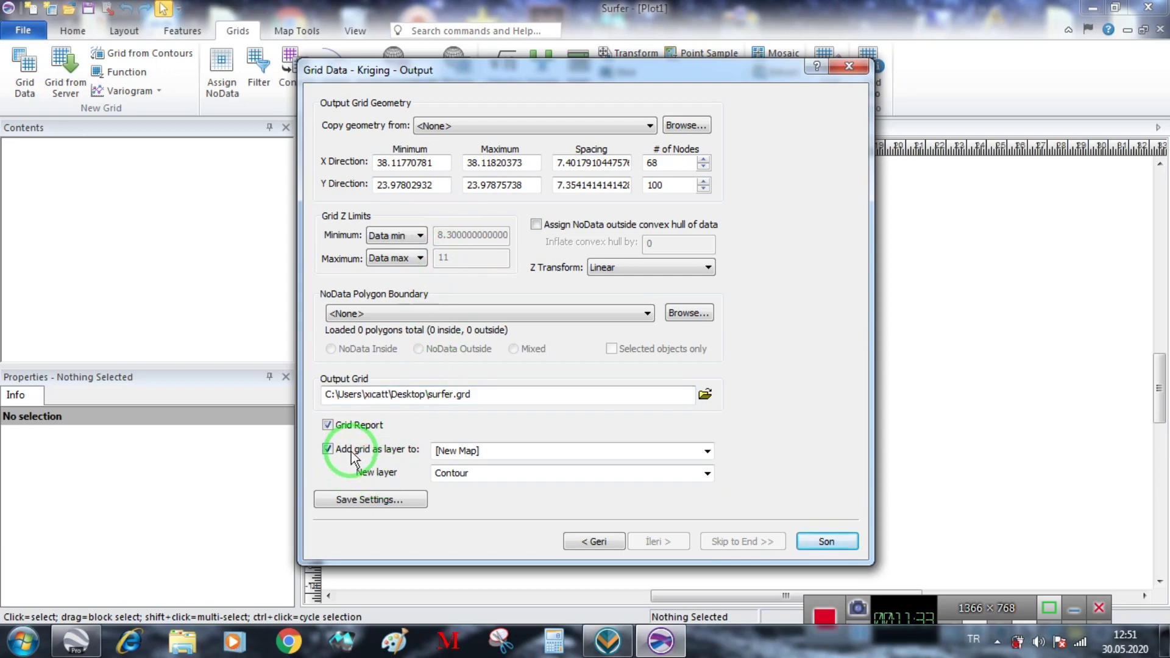
- Generate surfer.grd without adding it as a map layer, and close the gridding report
click(327, 449)
click(827, 542)
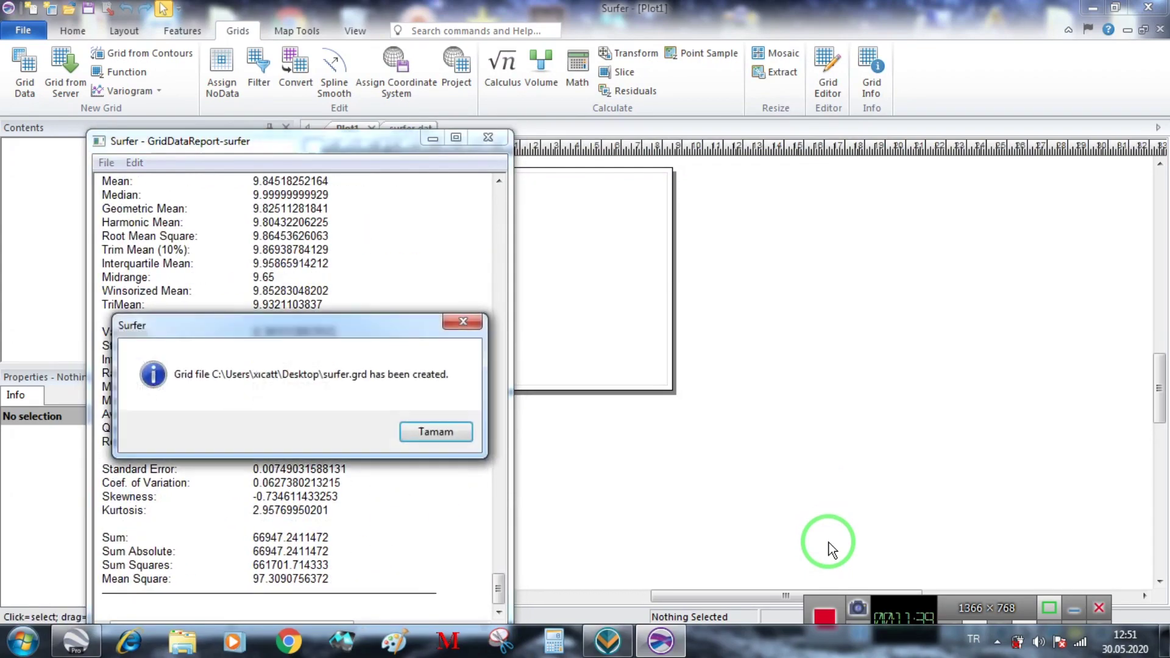
click(449, 431)
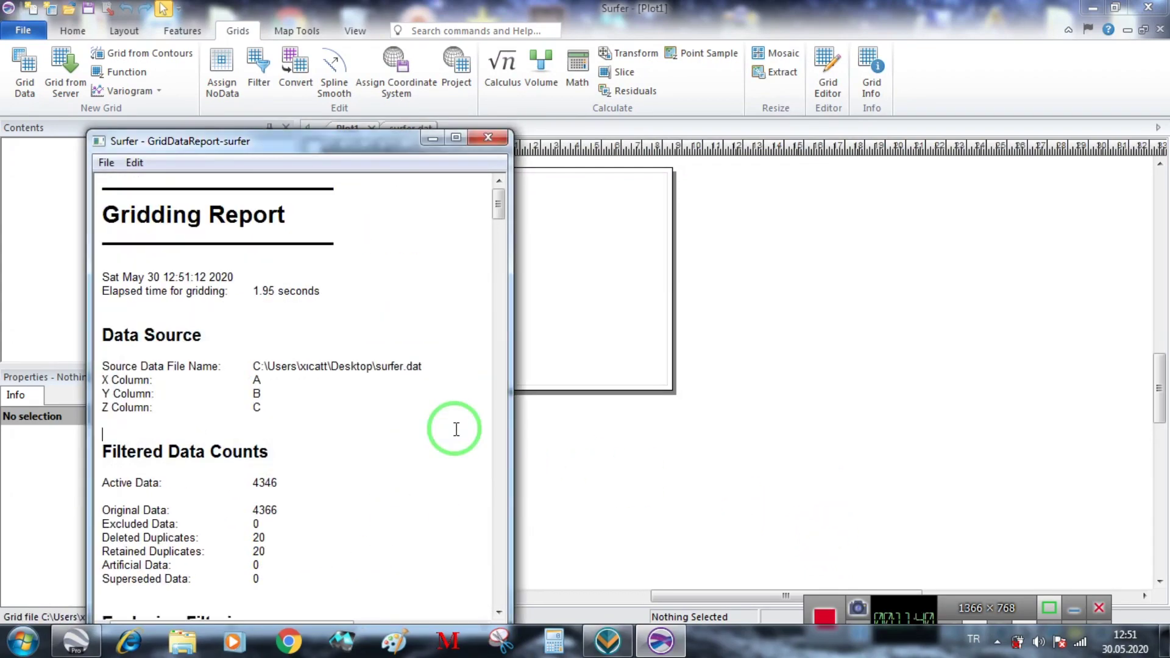
click(489, 138)
click(324, 430)
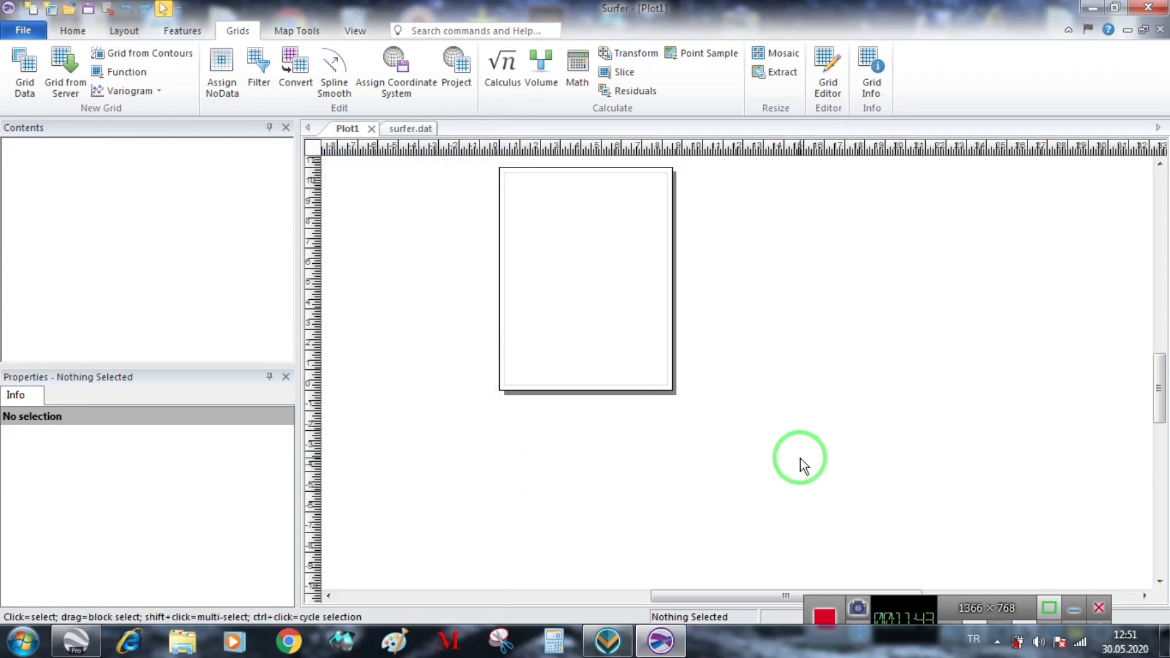
- Set up a Grid Calculus First Derivative on surfer.grd with a direction angle of 300
click(513, 80)
click(769, 191)
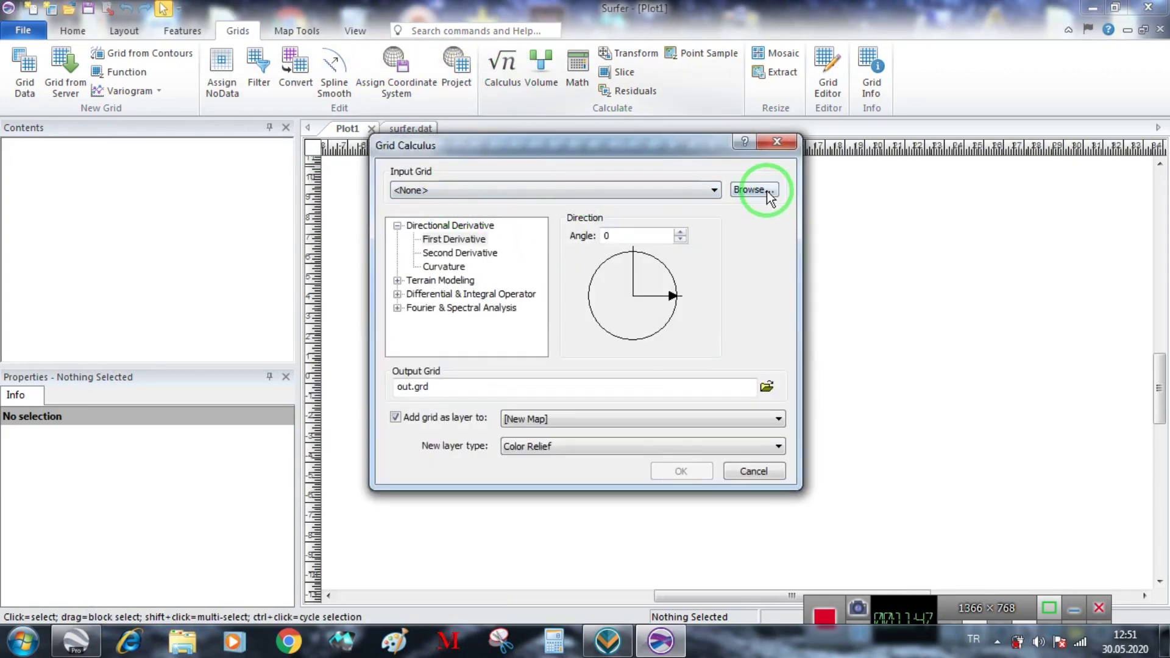
drag(812, 209, 811, 382)
click(689, 335)
click(798, 403)
double_click(589, 243)
text(100)
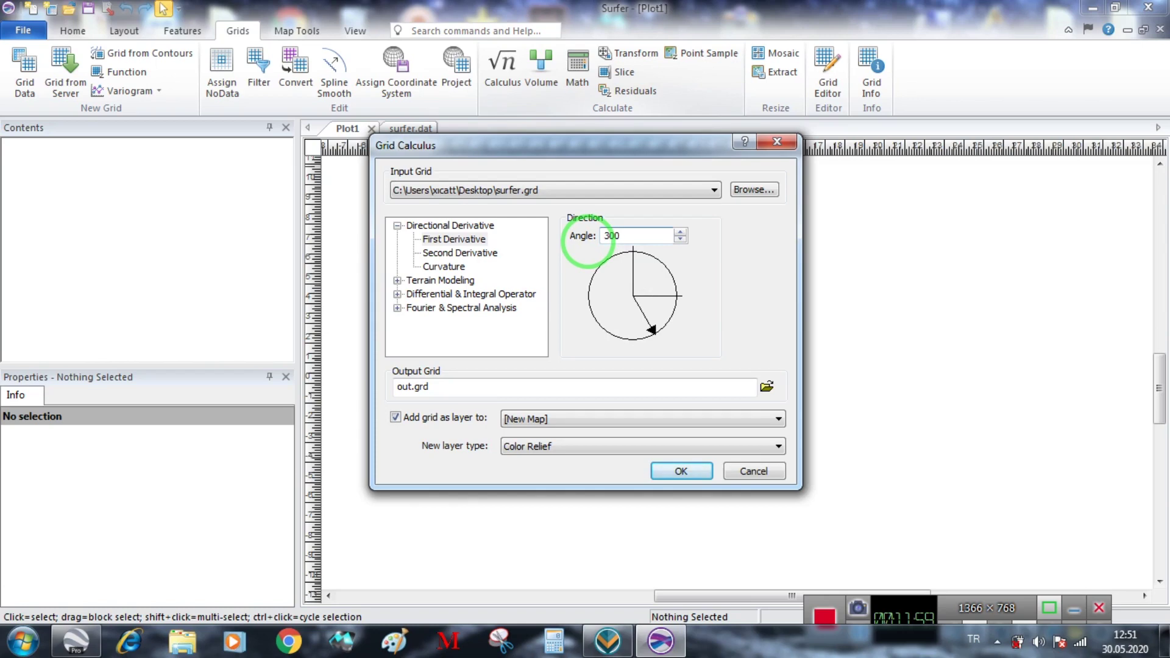
click(456, 240)
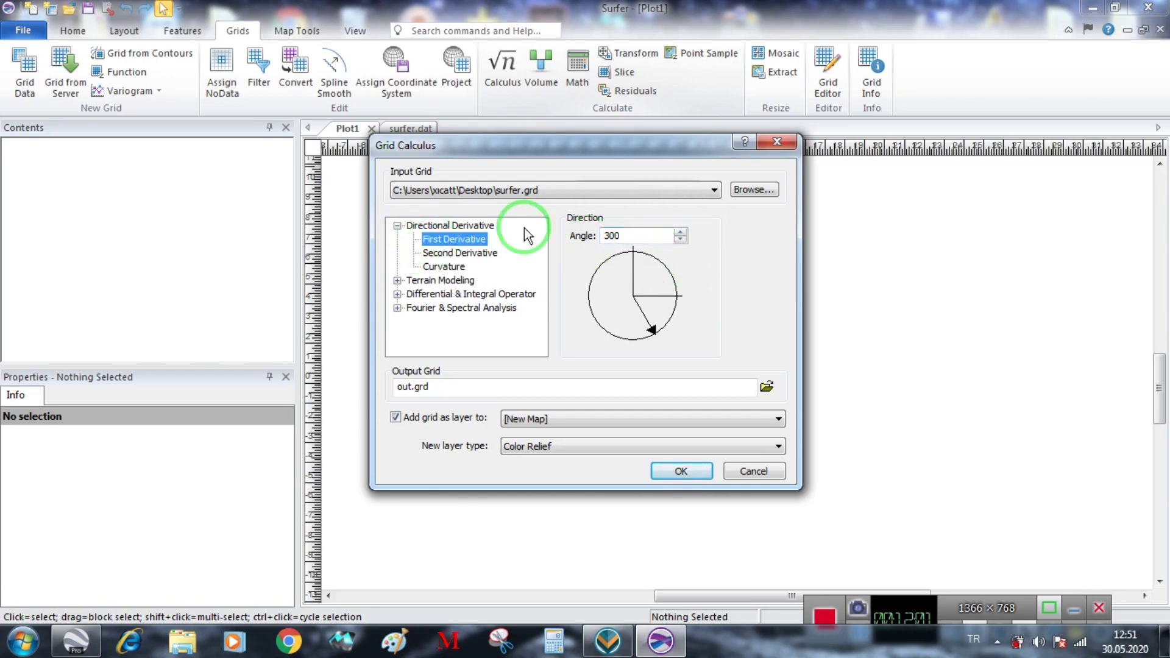
- Reselect surfer.grd as the input and compute the derivative to out.grd without adding a map layer
click(753, 190)
drag(803, 200, 808, 335)
click(686, 333)
click(803, 403)
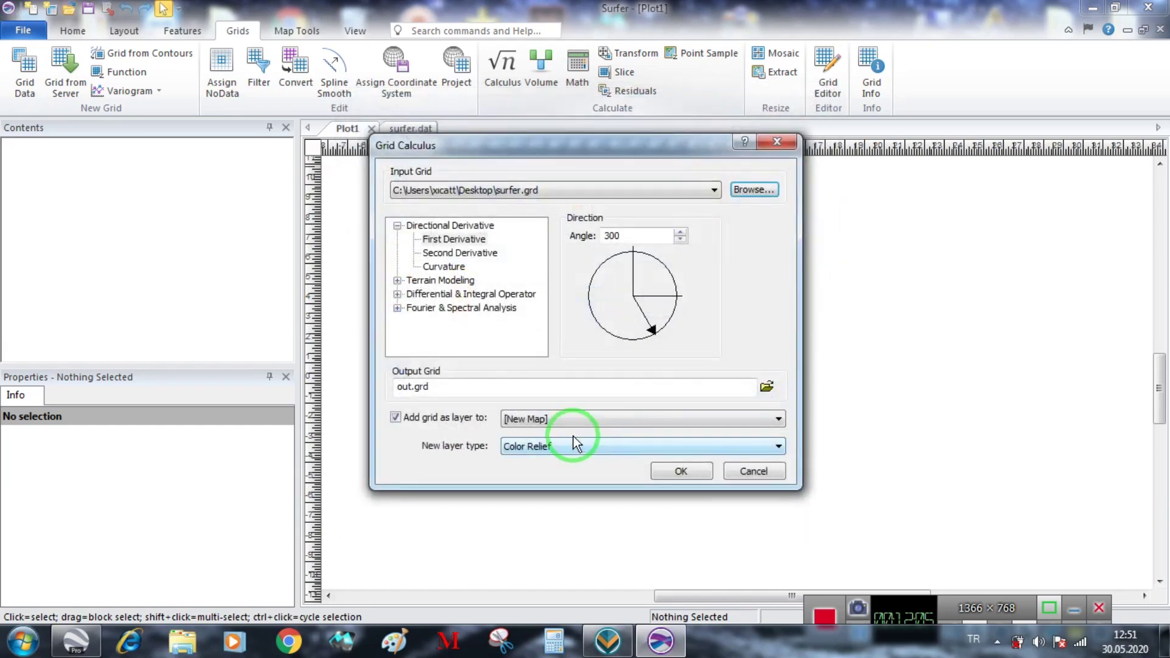
click(406, 429)
click(681, 471)
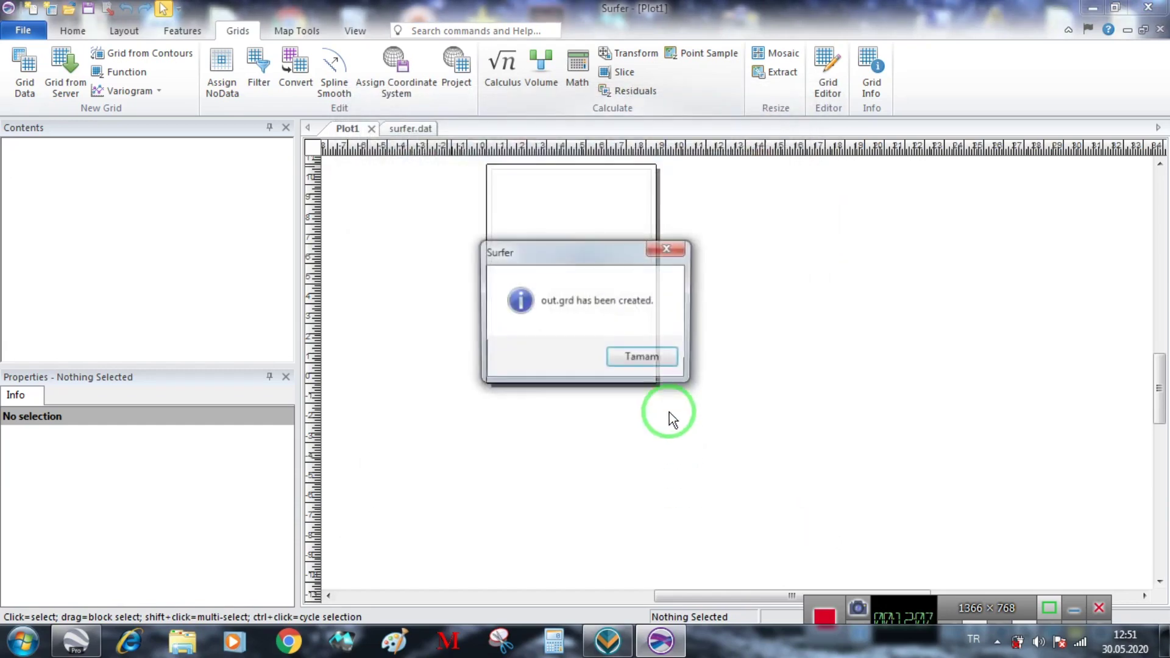
click(639, 359)
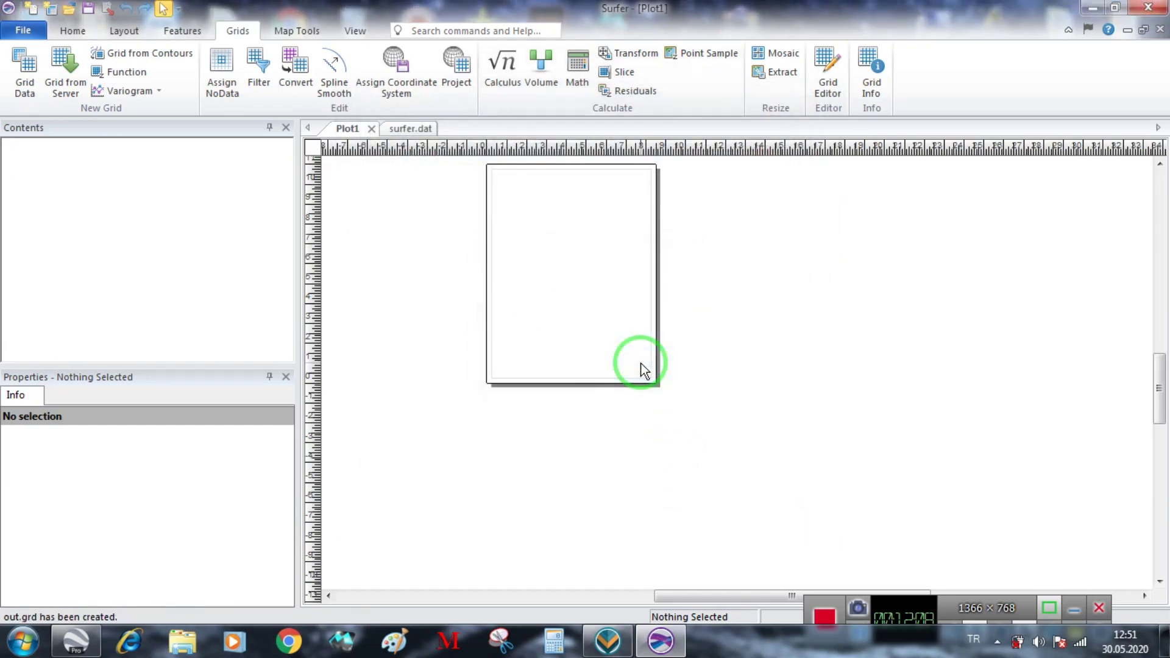
- Set up a Grid Calculus Laplacian Operator with out.grd from the desktop as the input grid
click(502, 74)
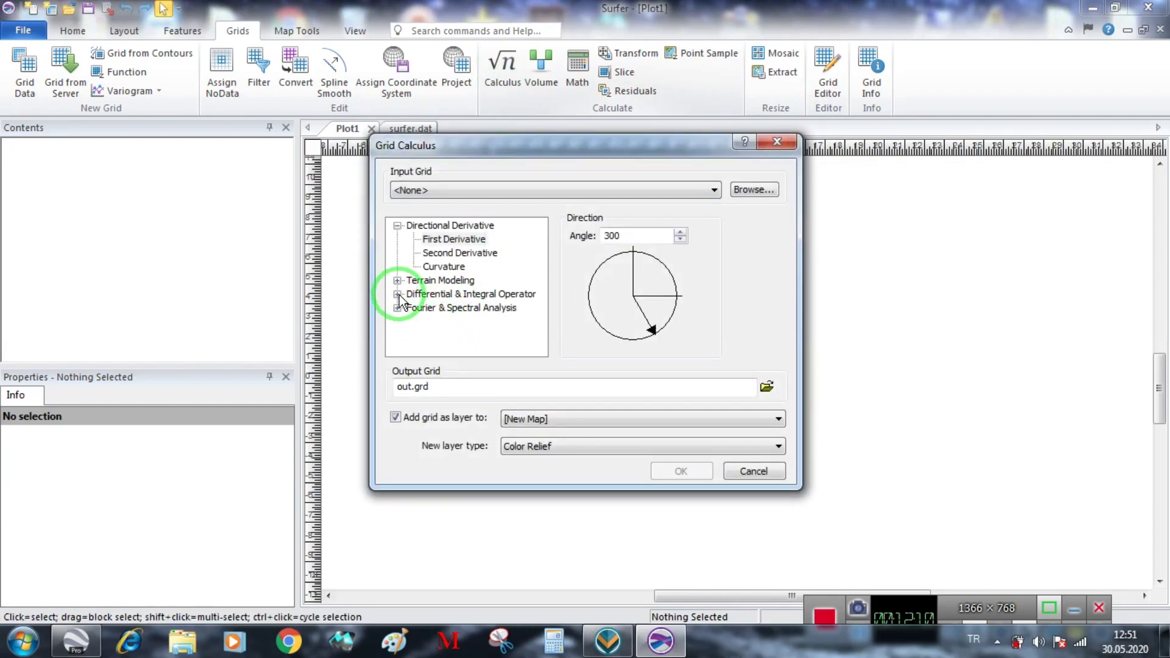
click(397, 295)
click(444, 321)
click(753, 190)
drag(814, 188, 745, 342)
click(662, 177)
click(782, 404)
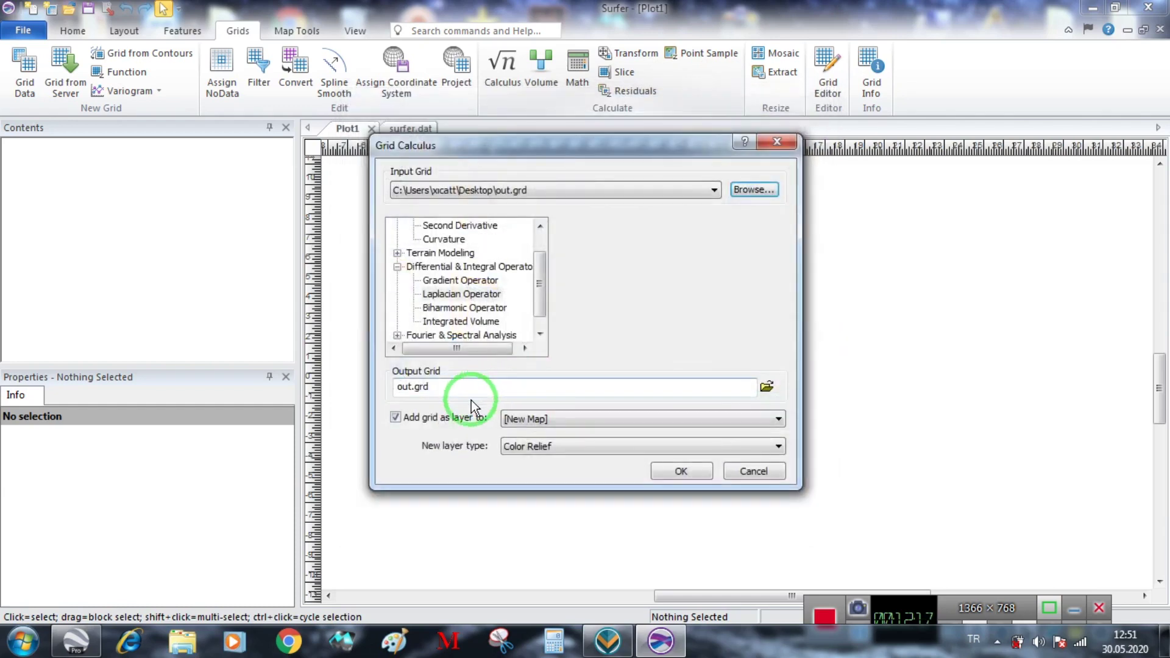
- Compute the Laplacian without adding a map layer, replacing the existing out.grd
click(444, 421)
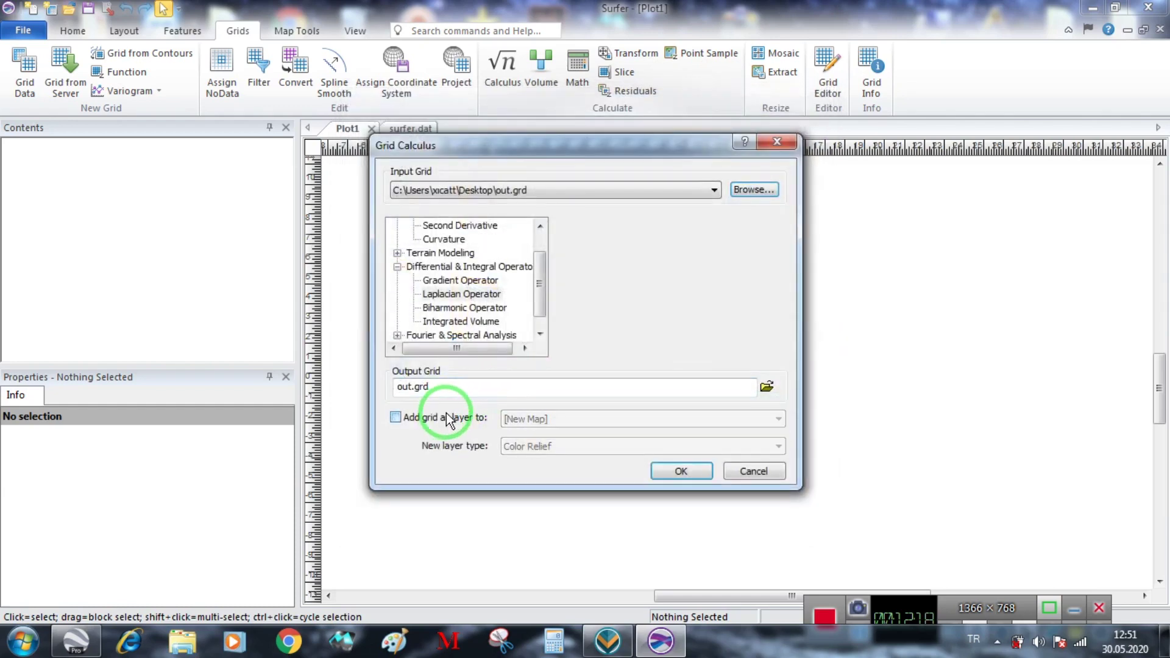
click(678, 473)
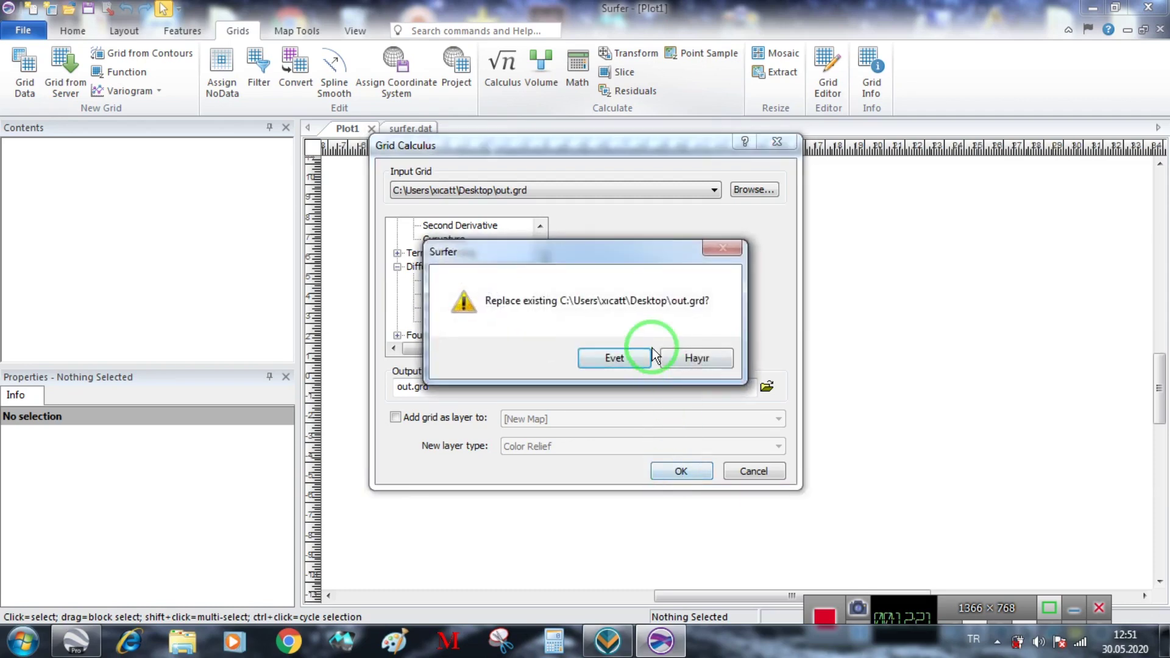
click(652, 356)
click(623, 359)
- Set up a nonlinear Median Difference grid filter with 9 rows, 7 columns and 300 passes
click(259, 70)
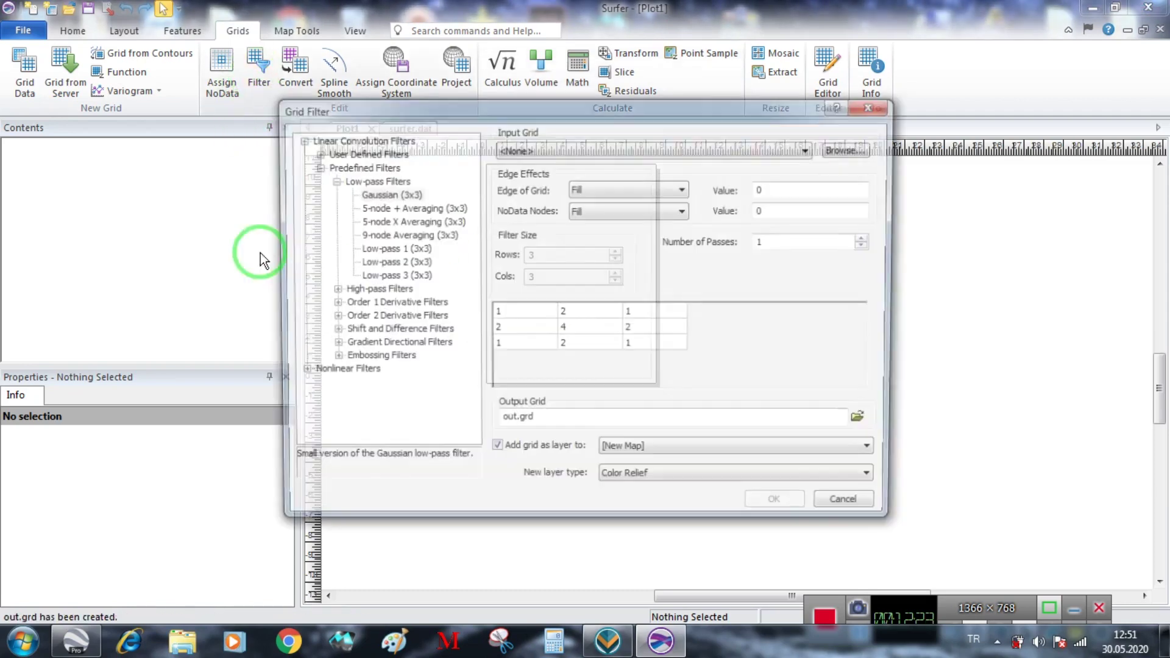
click(307, 372)
click(297, 372)
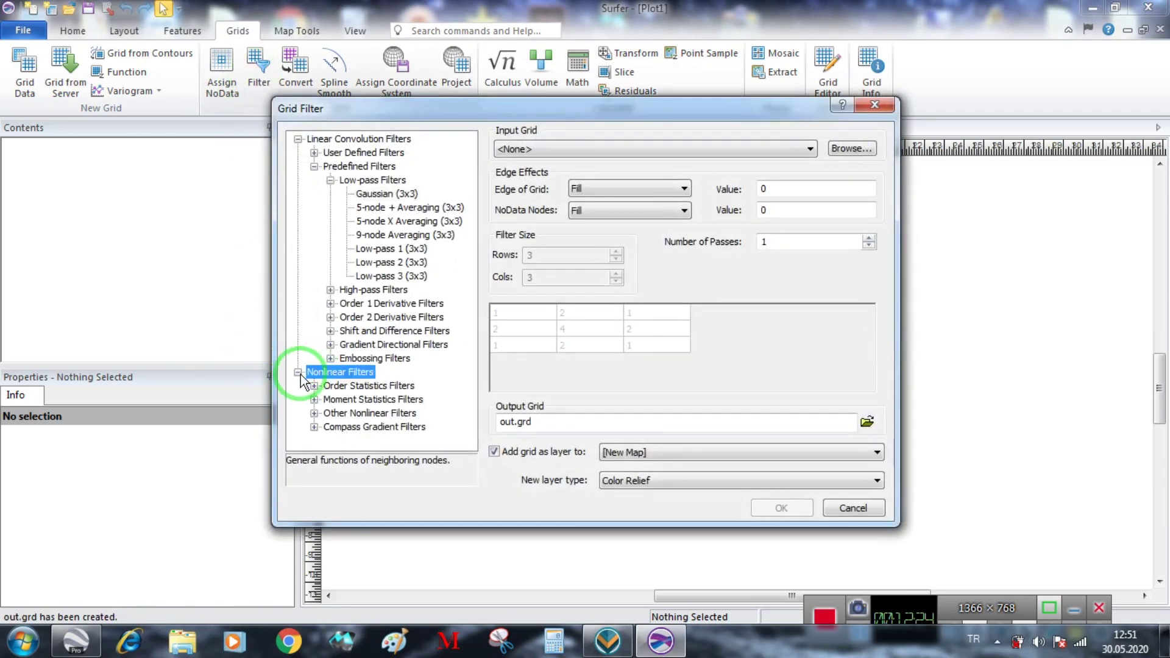
click(314, 413)
click(350, 413)
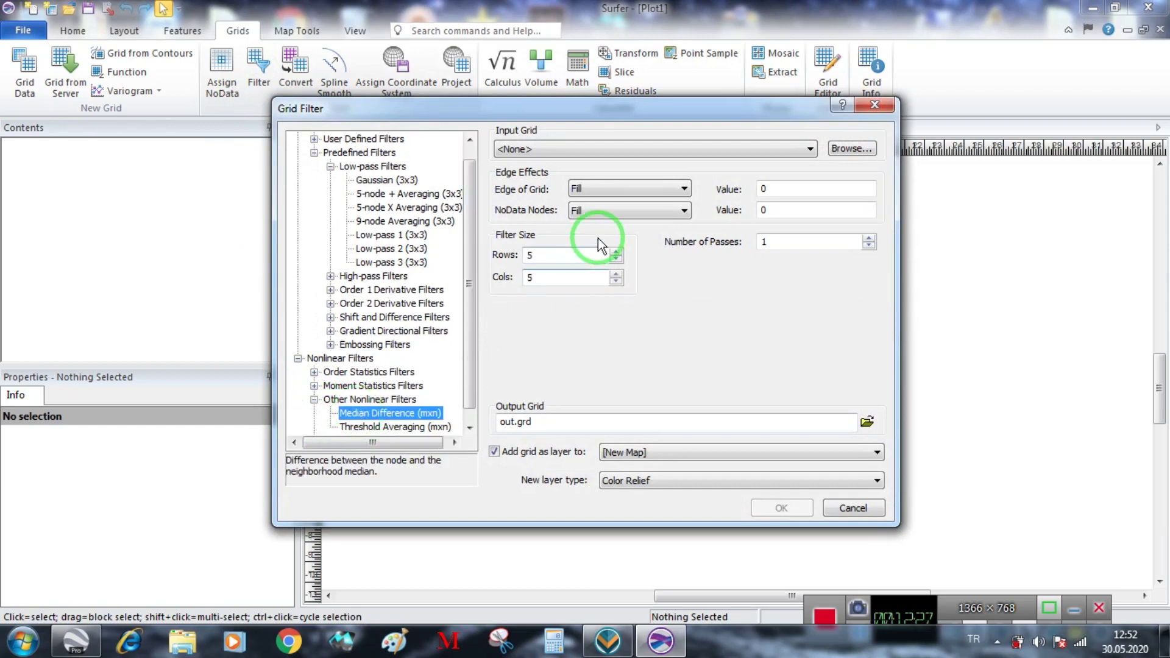
click(617, 252)
click(614, 274)
double_click(756, 243)
text(30)
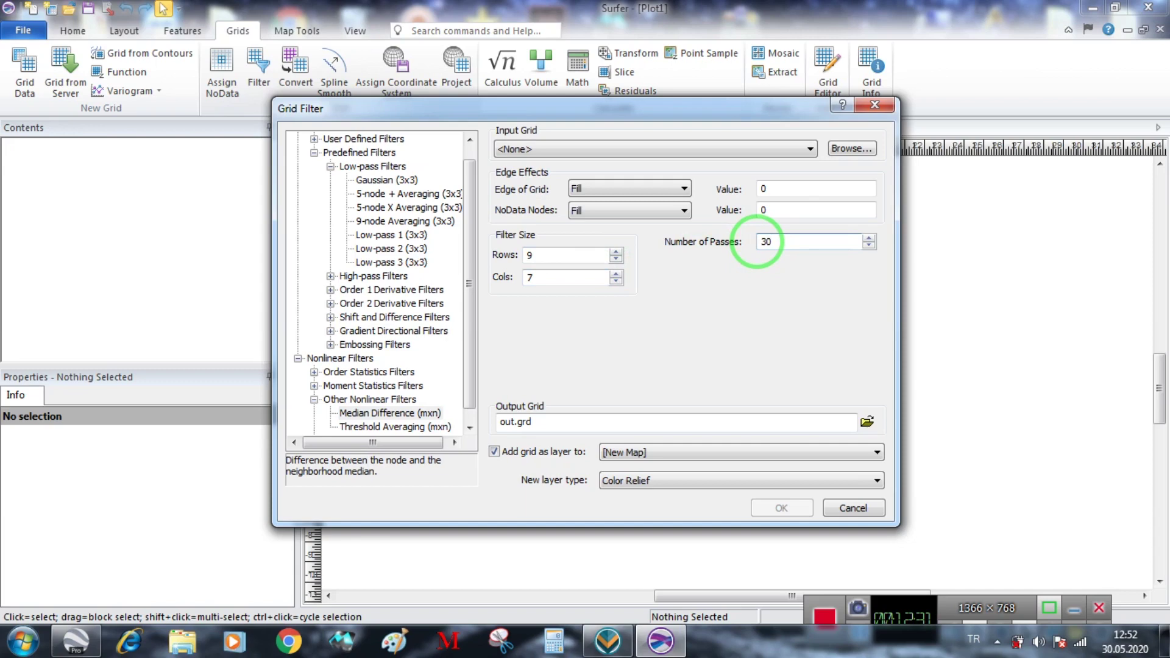
- Use Fill for both the filter's edge of grid and its NoData nodes
click(664, 190)
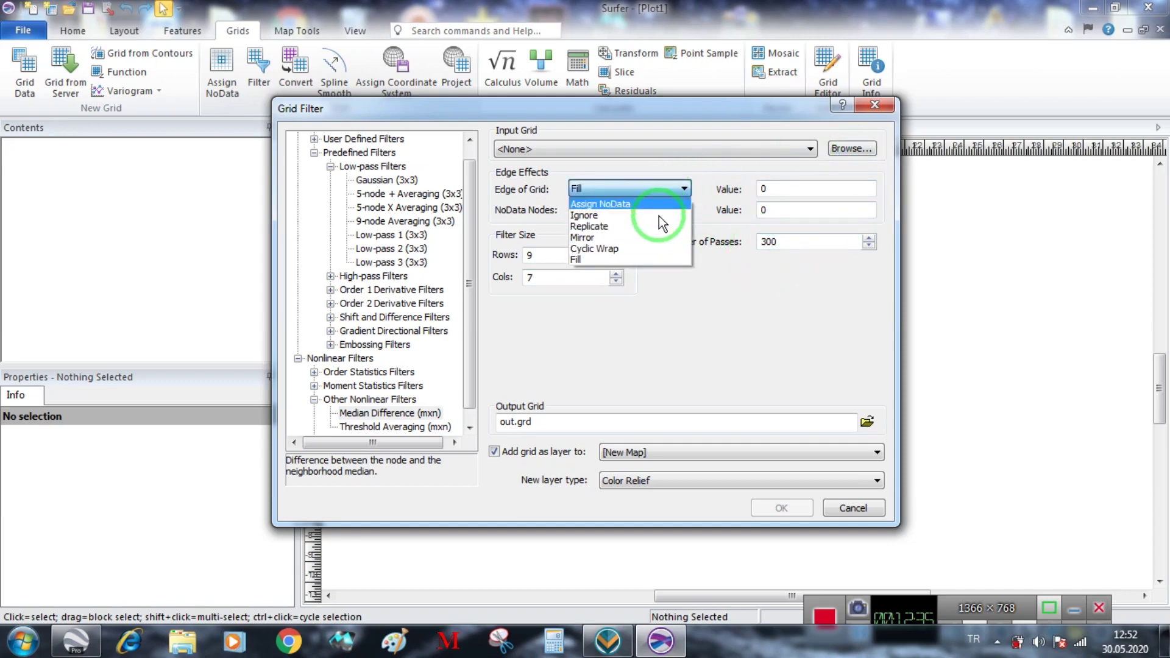
click(667, 259)
click(675, 210)
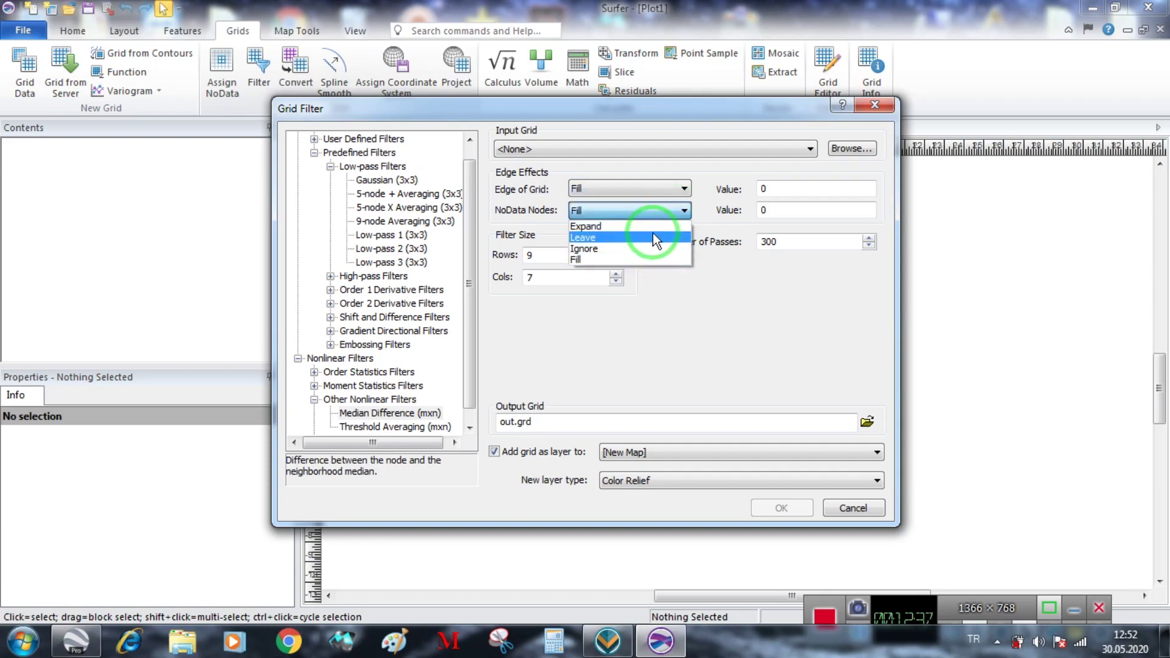
click(670, 259)
- Filter out.grd from the desktop without adding a map layer, replacing the existing out.grd
click(852, 148)
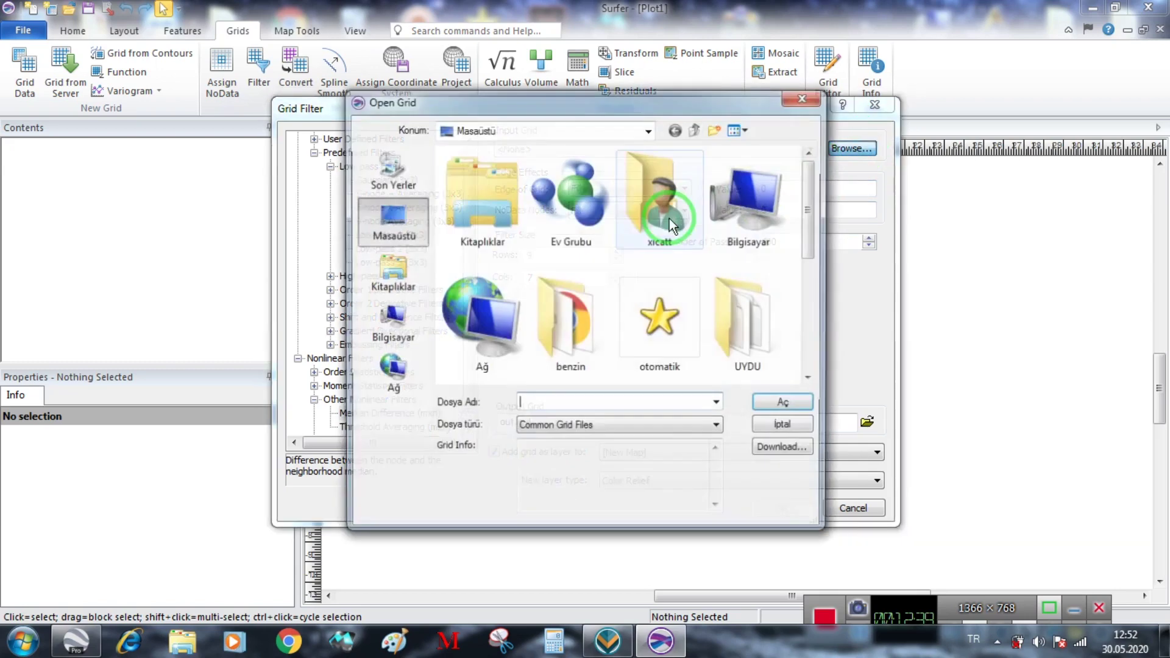
drag(822, 194, 798, 320)
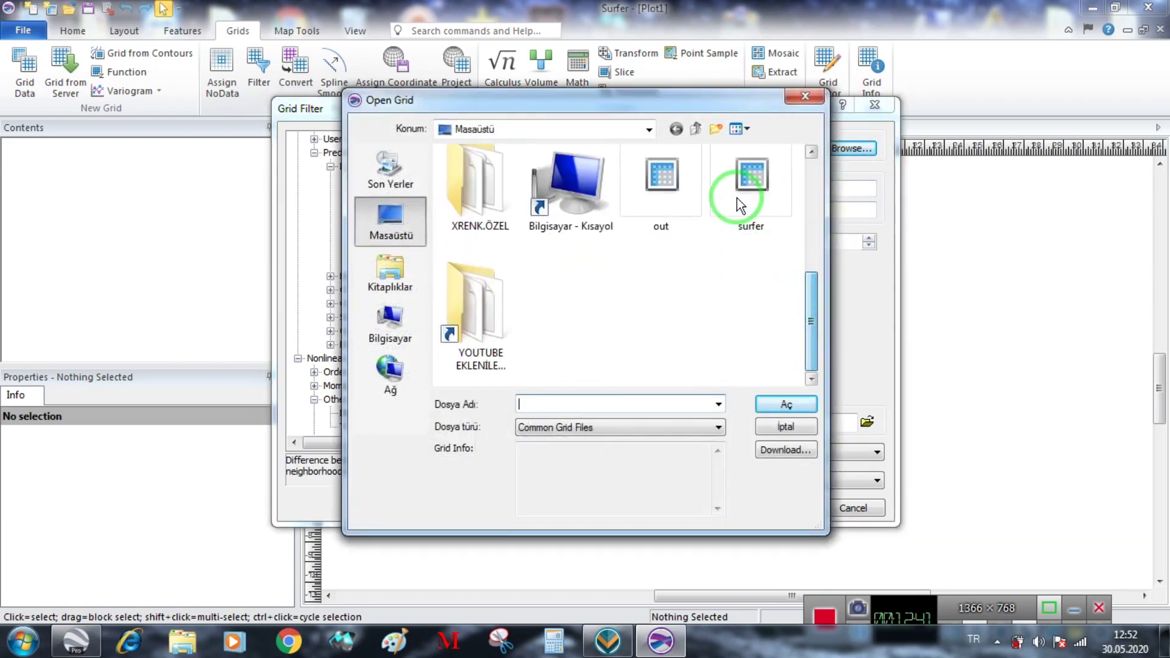
click(655, 177)
click(792, 403)
click(528, 452)
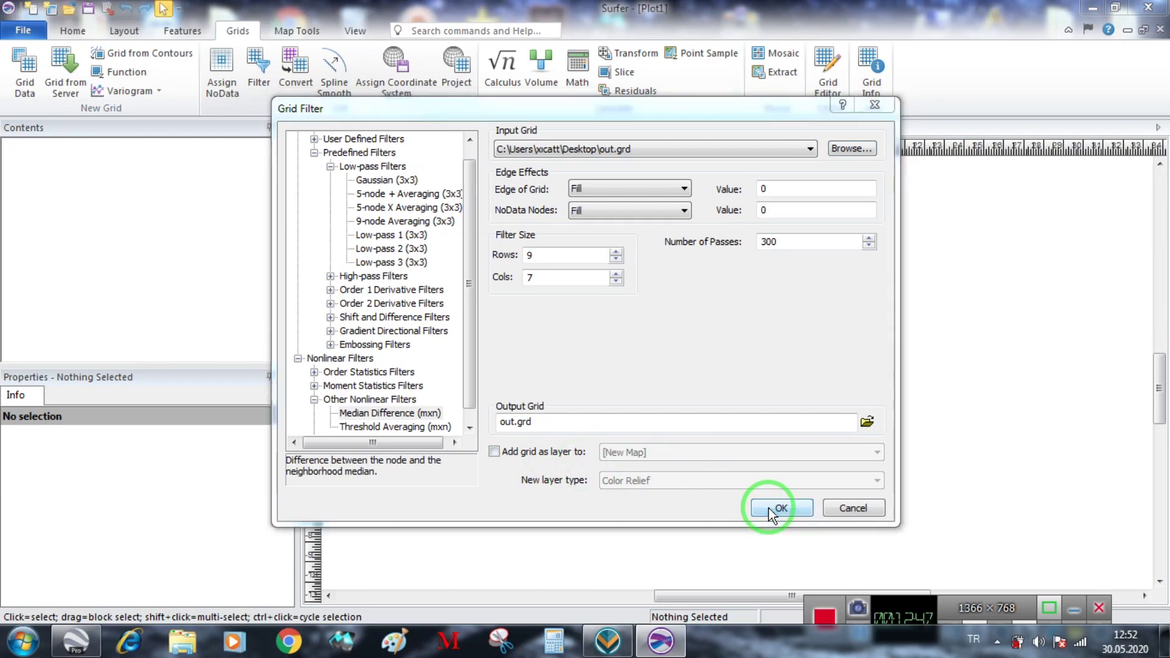
click(623, 348)
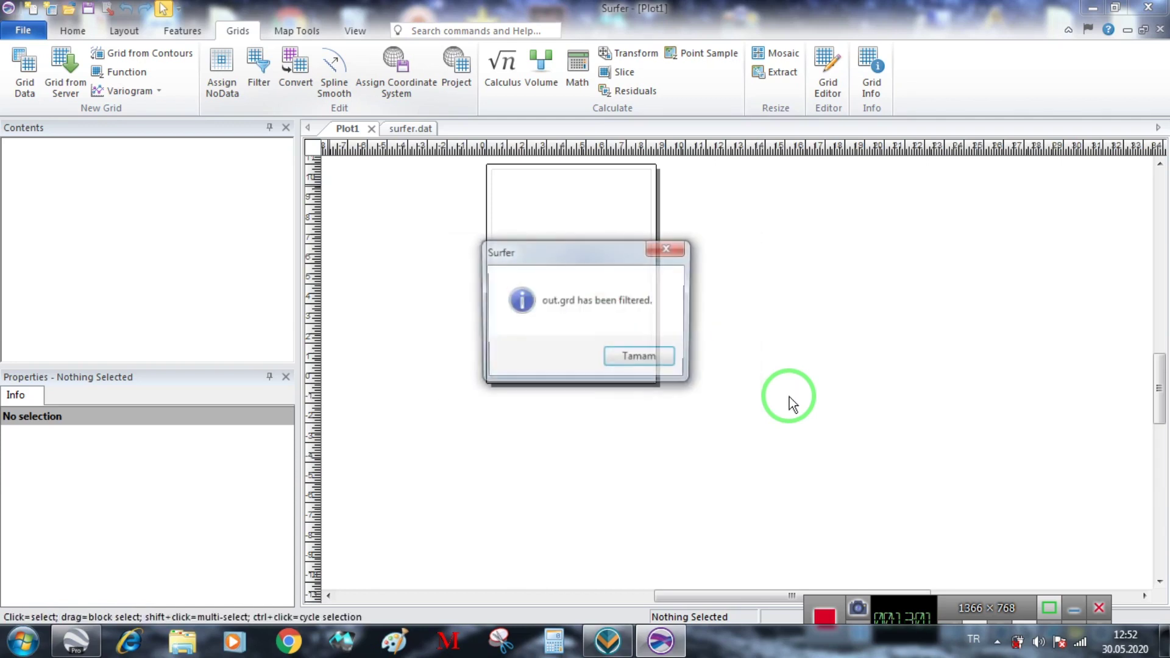
click(675, 359)
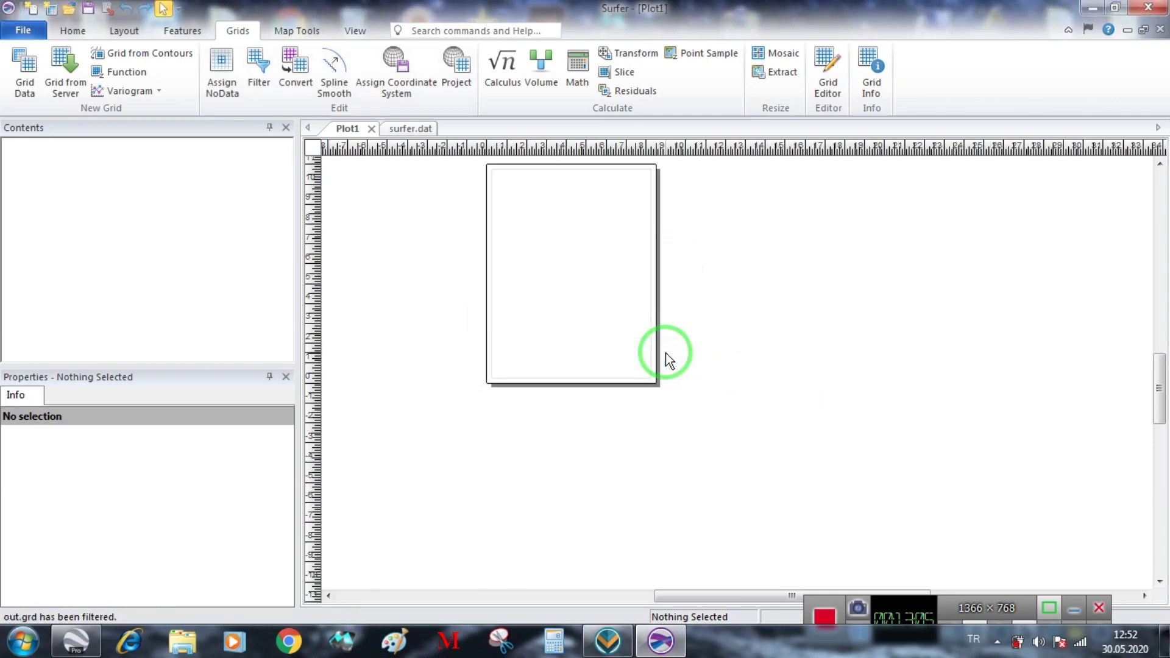
- Start a grid filter using the nonlinear Lower Quartile (mxn) order statistics filter
click(263, 76)
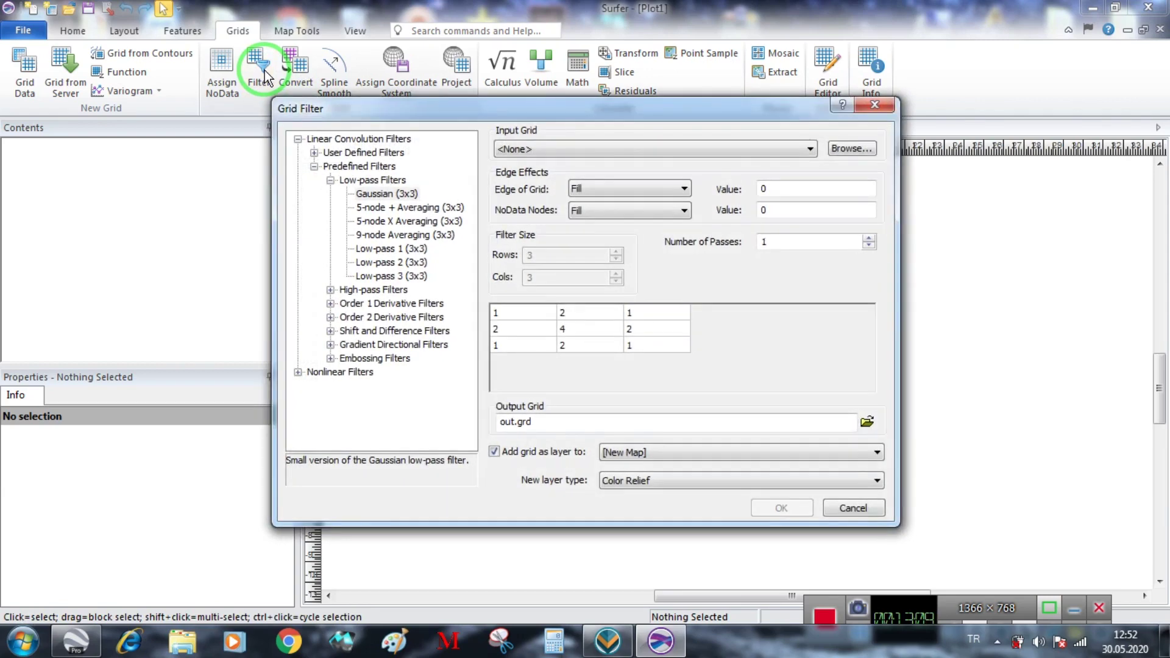
click(298, 372)
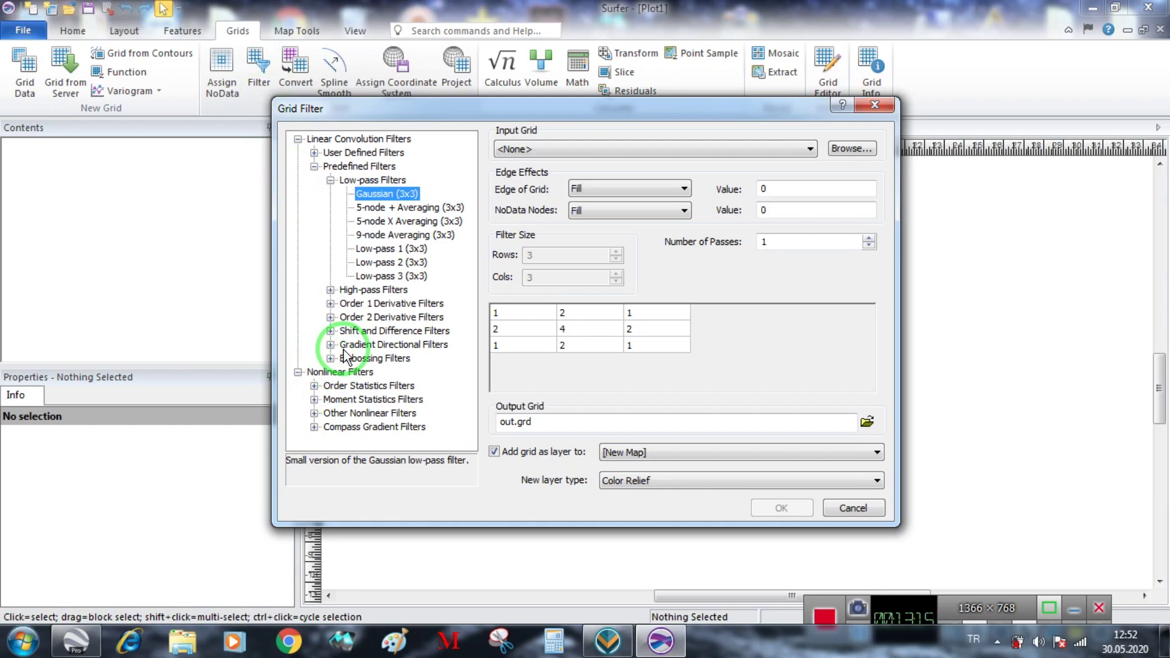
click(314, 385)
scroll(317, 384, down, 1)
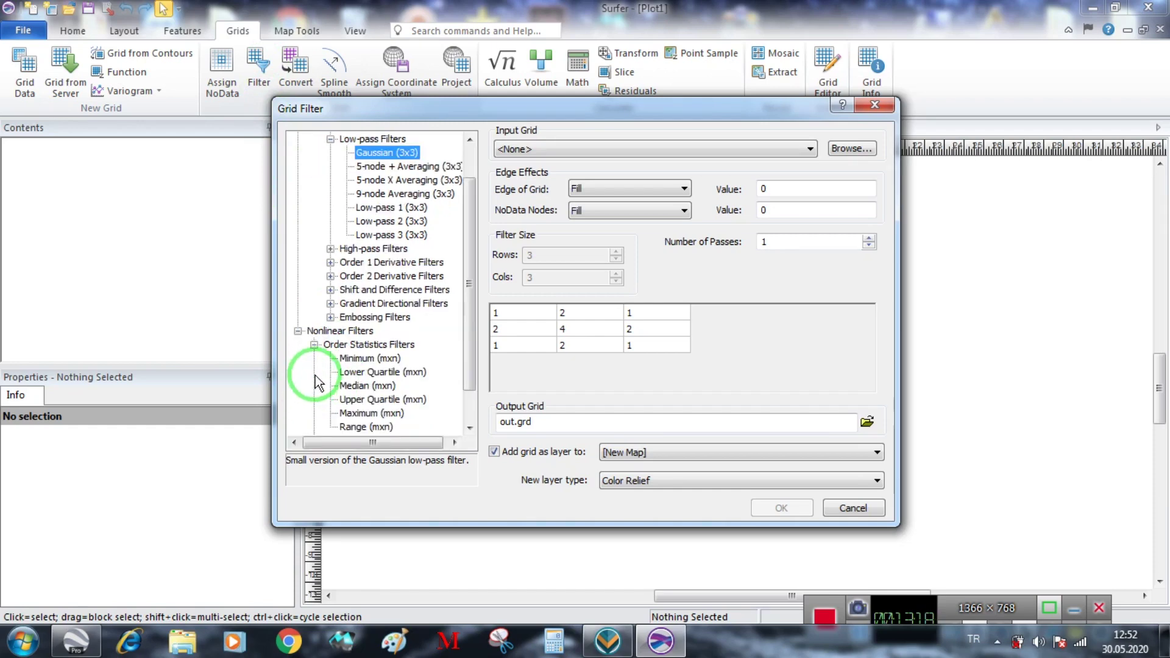
click(360, 372)
click(616, 252)
click(616, 252)
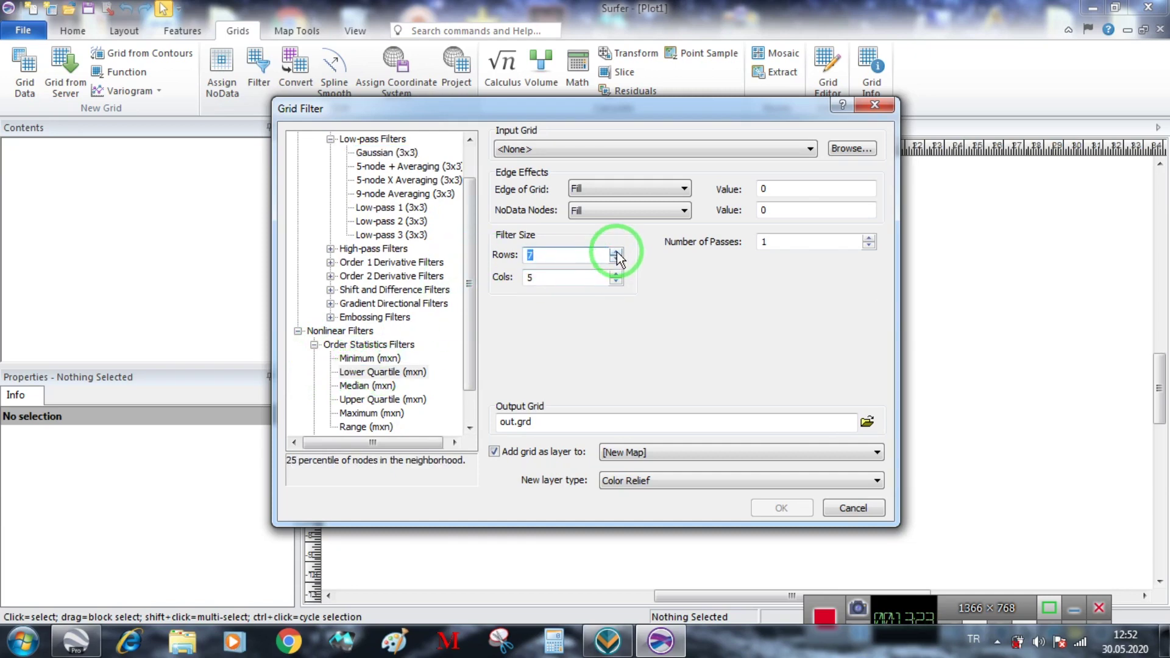
click(616, 274)
click(616, 274)
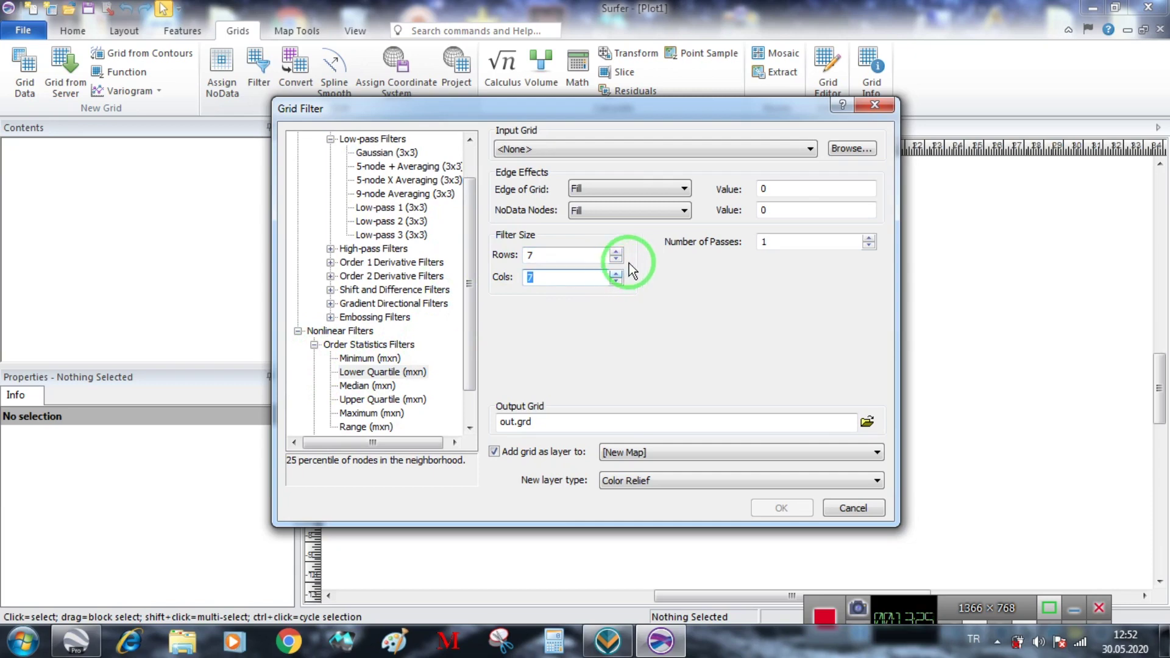
click(616, 281)
click(616, 281)
click(616, 259)
click(616, 259)
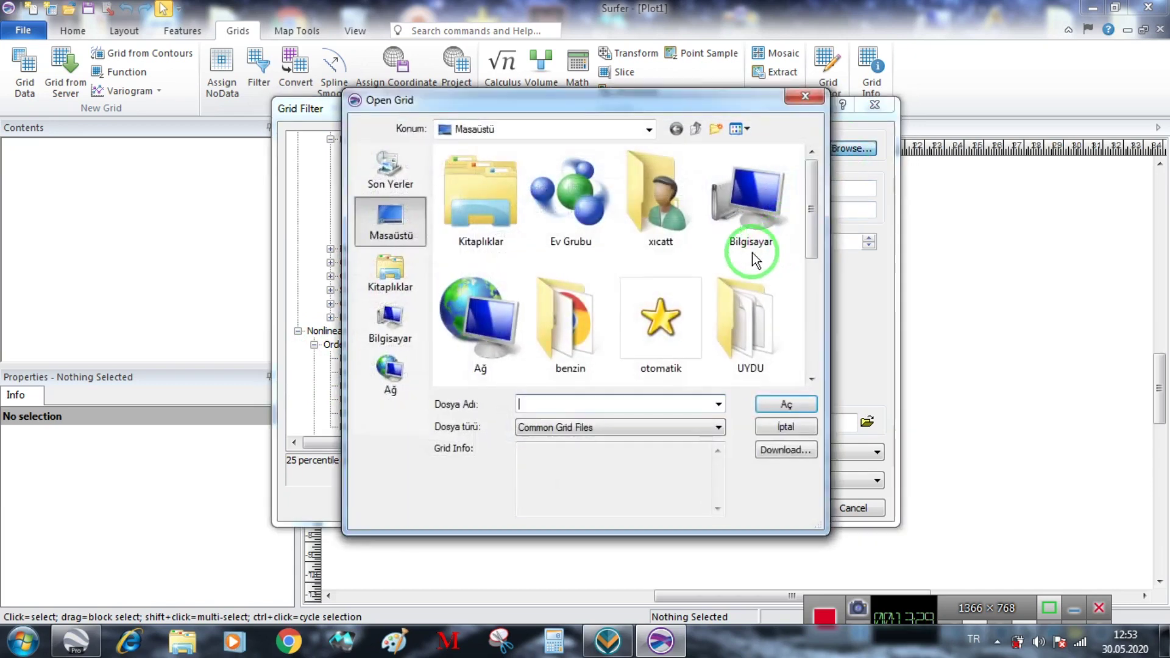
- Filter out.grd from the desktop without adding a map layer, replacing the existing out.grd
drag(809, 214, 810, 331)
click(683, 208)
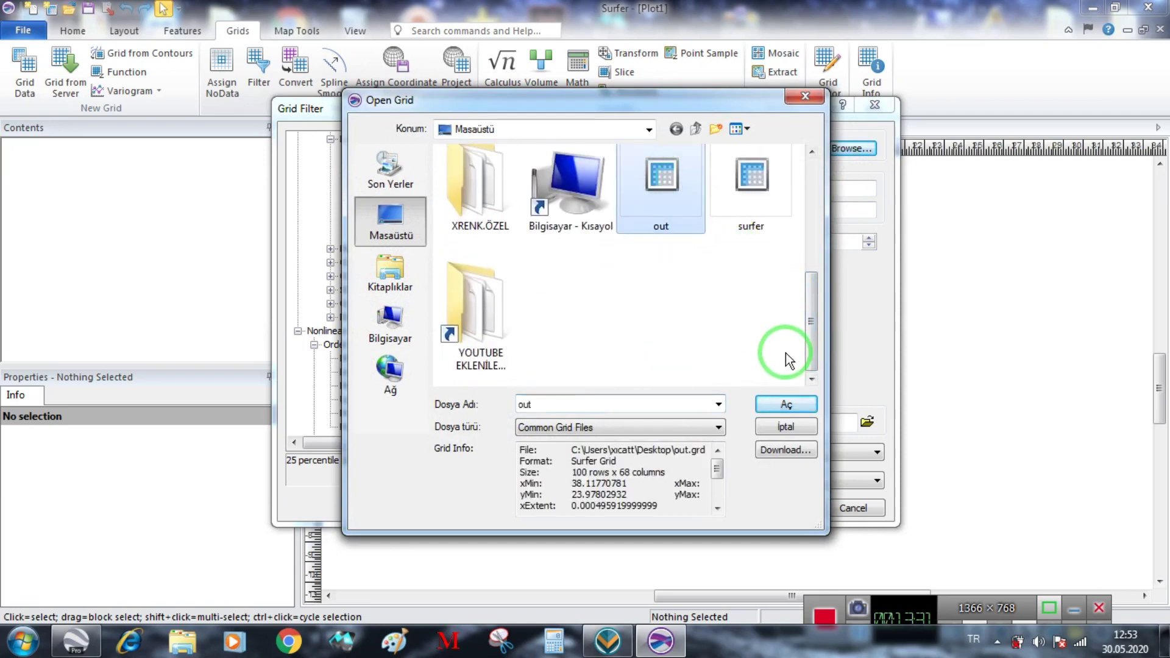
click(796, 400)
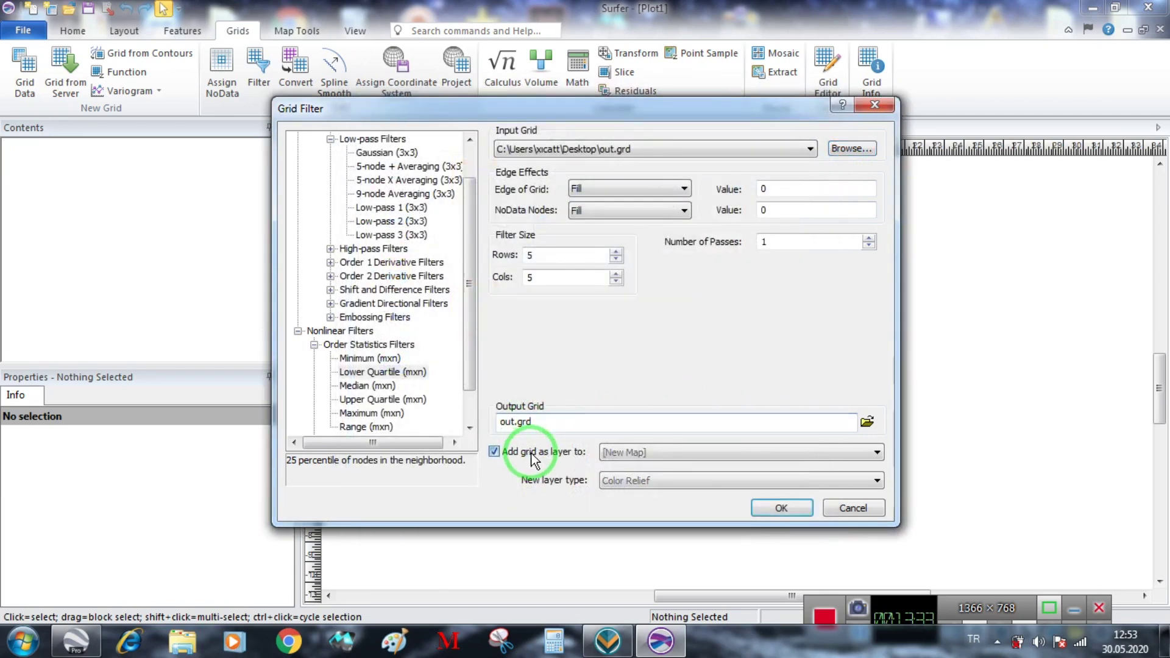
click(504, 452)
click(761, 505)
click(606, 353)
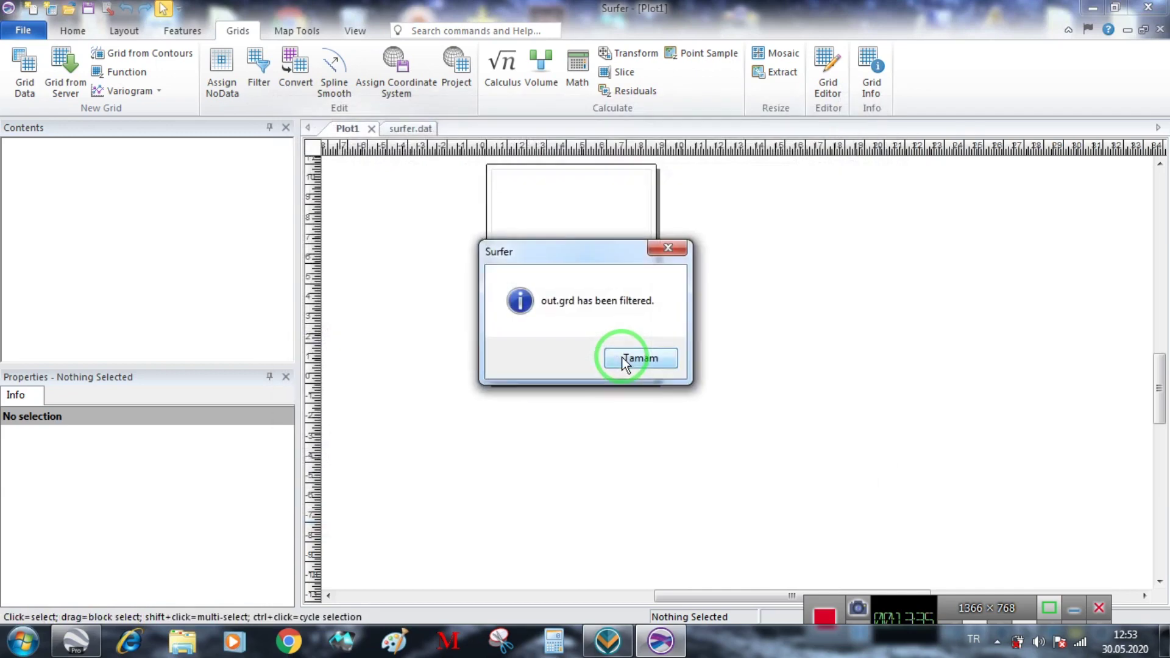
click(625, 362)
- Set up a second-order derivative Laplacian 3 (3x3) grid filter with out.grd from the desktop as input
click(259, 91)
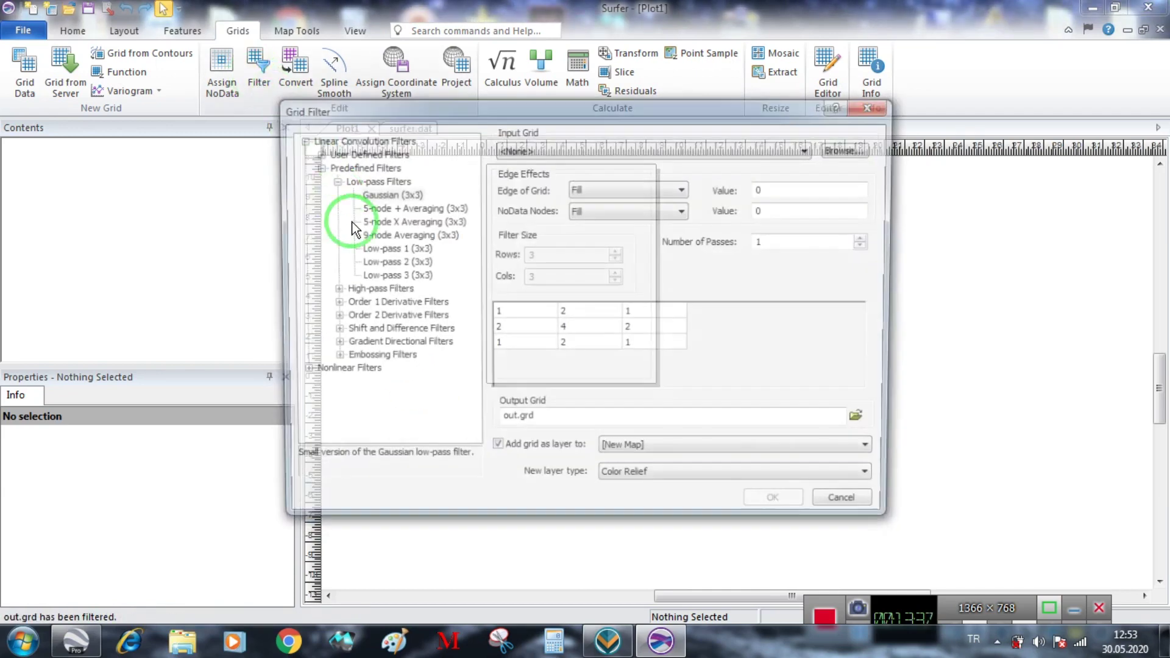
click(330, 317)
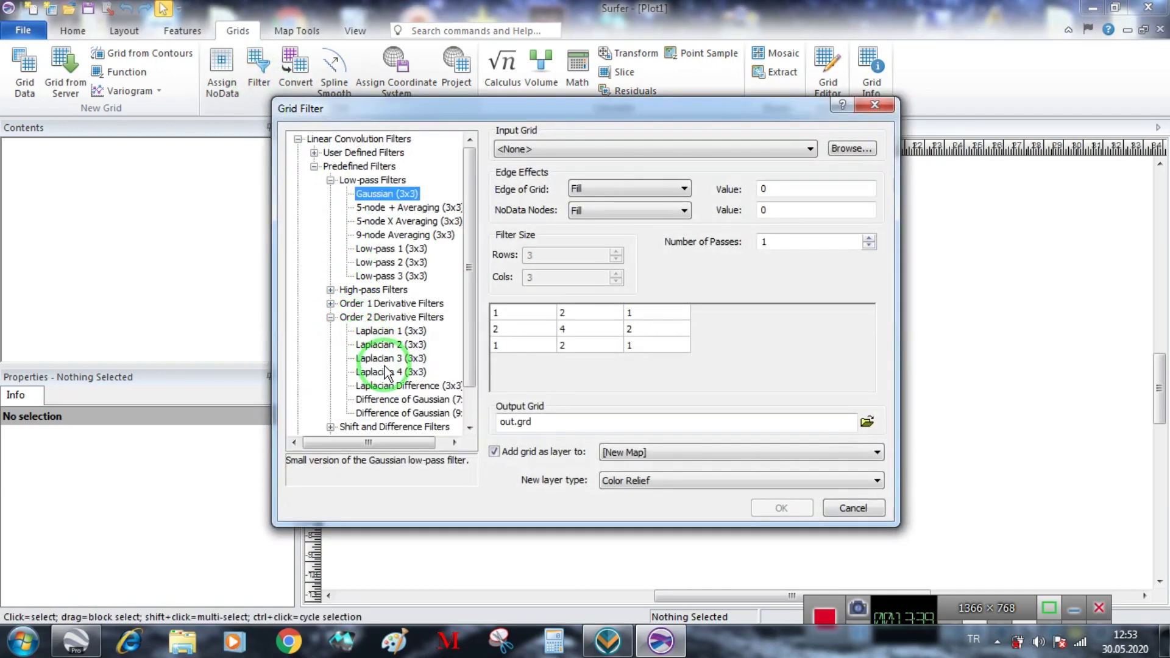
click(407, 359)
click(851, 148)
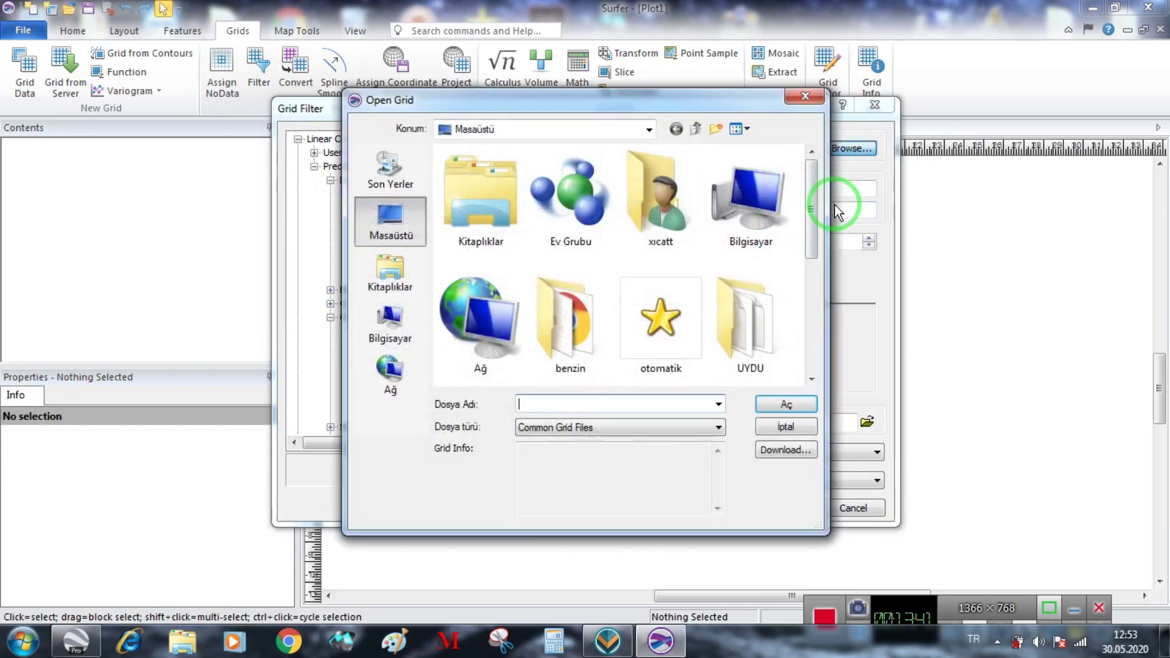
drag(811, 185, 808, 342)
click(657, 183)
click(805, 403)
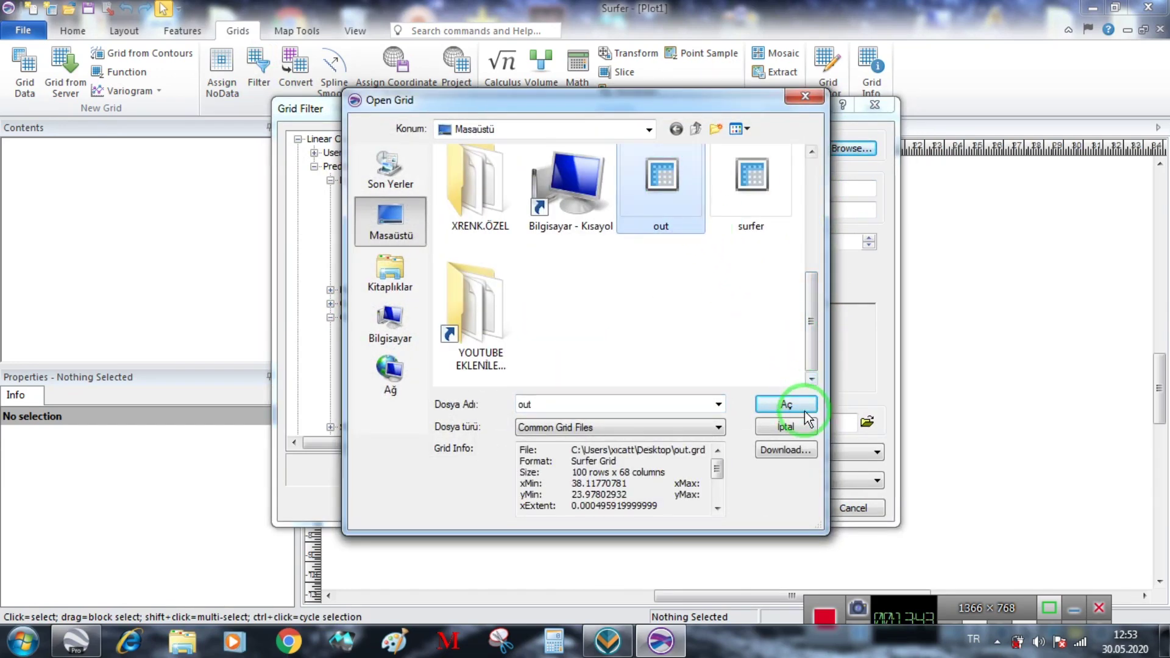
- Run the Laplacian 3 filter without adding a map layer, replacing the existing out.grd
click(493, 451)
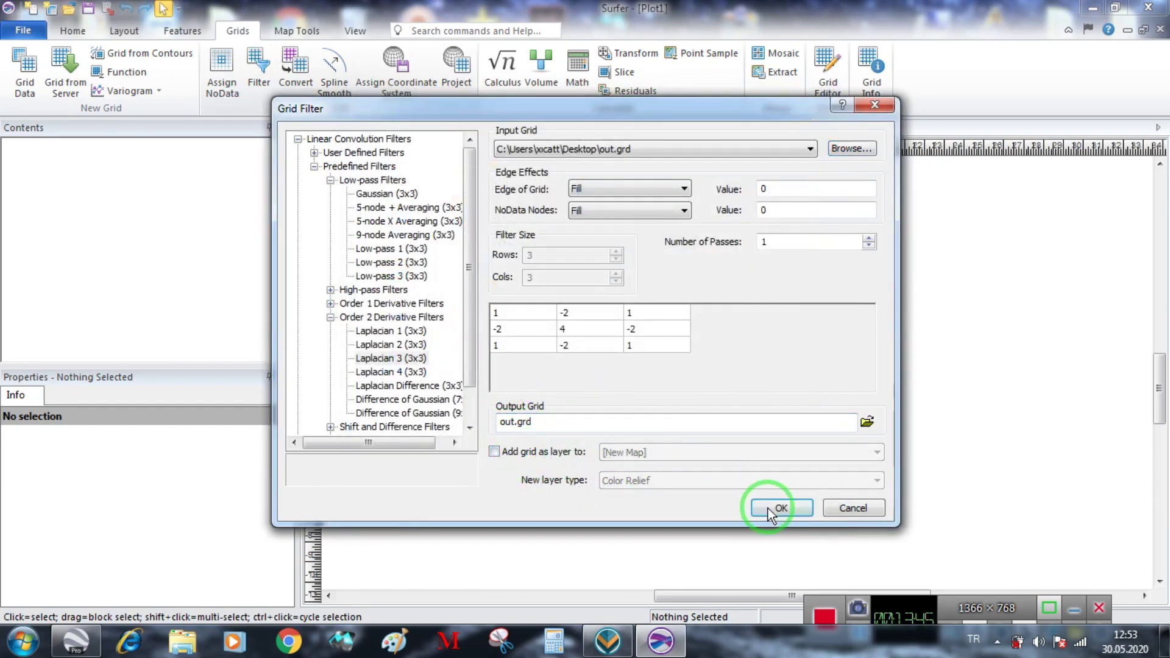
click(769, 507)
click(603, 353)
click(645, 358)
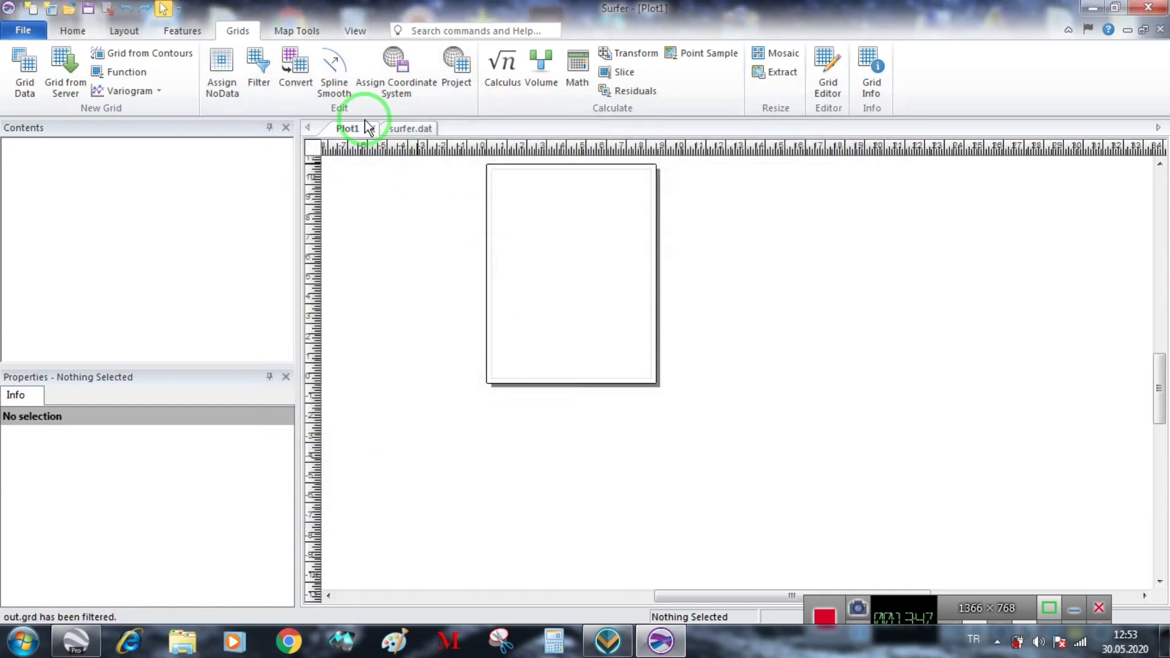
- Set up a second-order derivative Laplacian 1 (3x3) grid filter with out.grd from the desktop as input
click(249, 63)
click(331, 304)
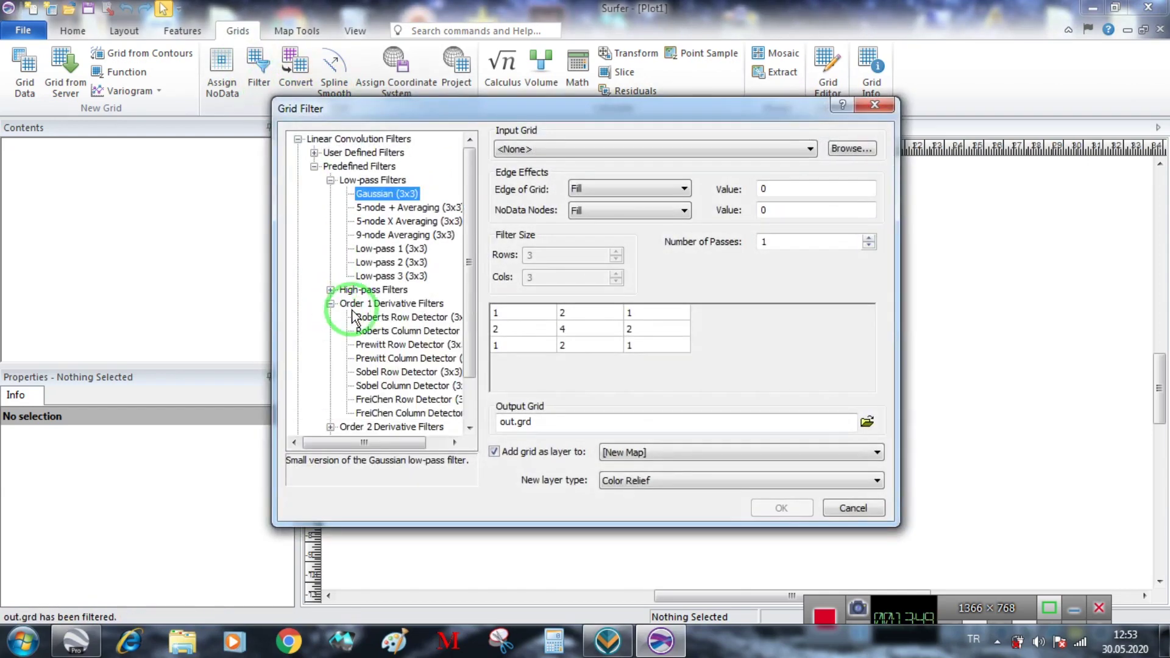
click(331, 304)
click(331, 316)
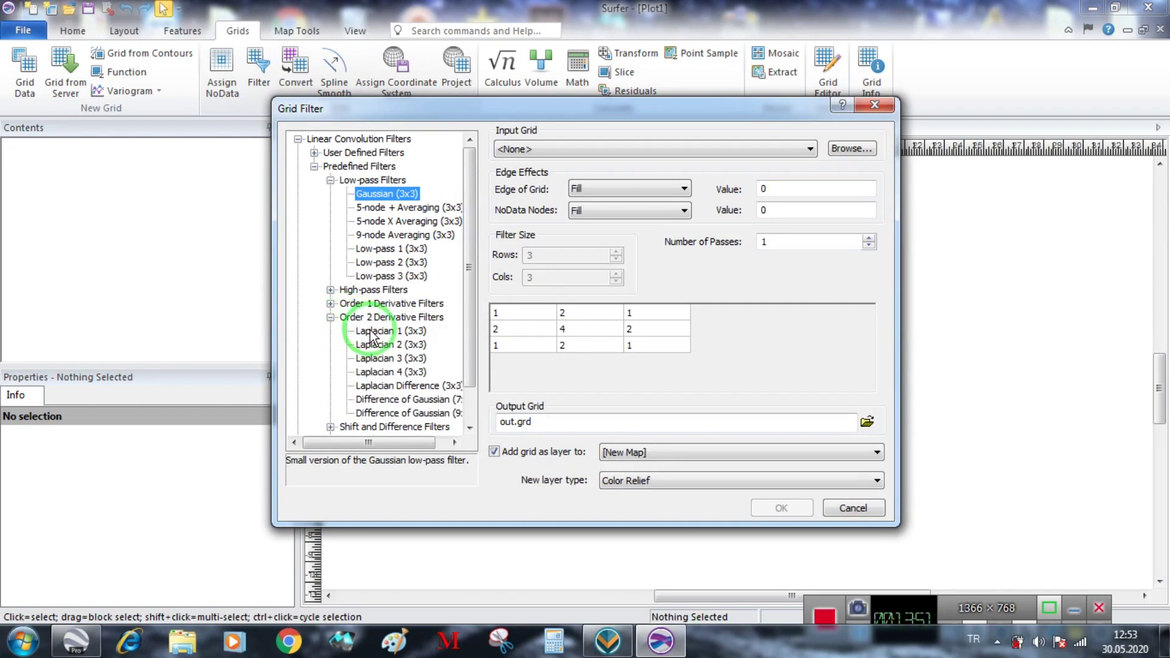
click(370, 331)
click(833, 151)
click(681, 355)
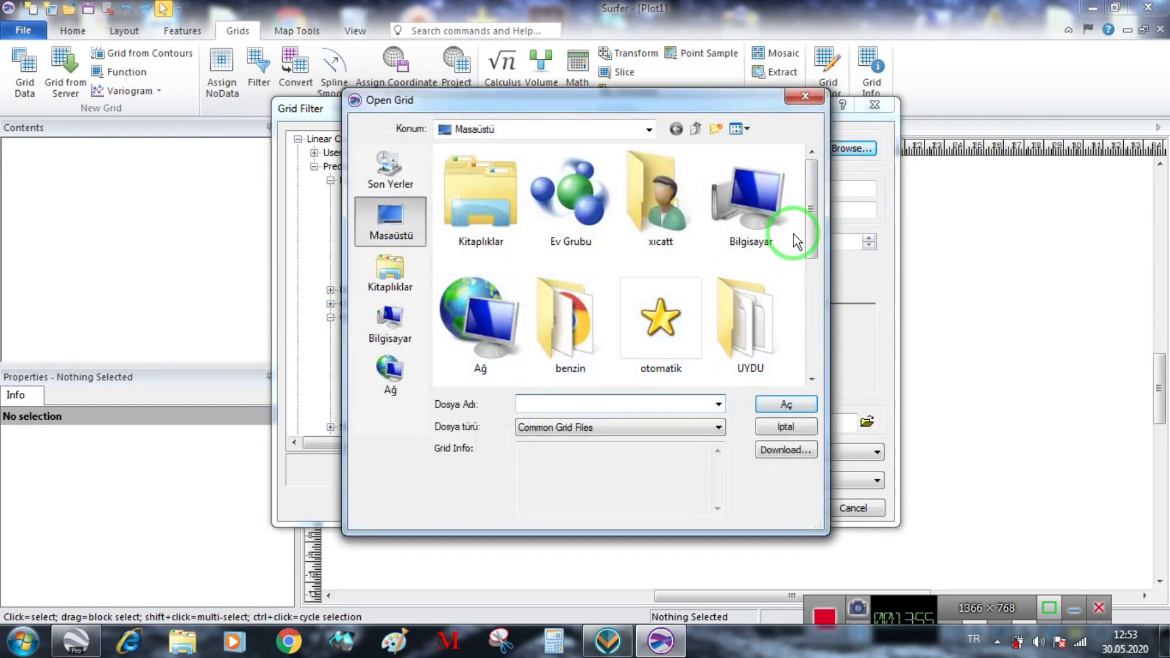
drag(809, 218, 812, 365)
click(691, 207)
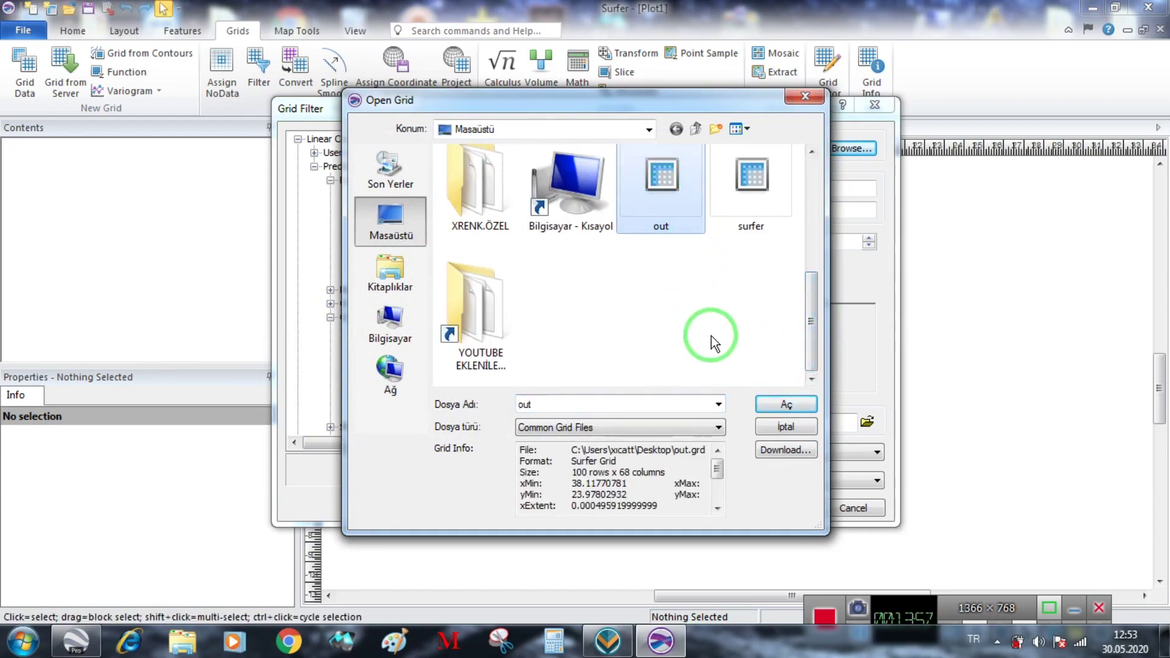
click(772, 404)
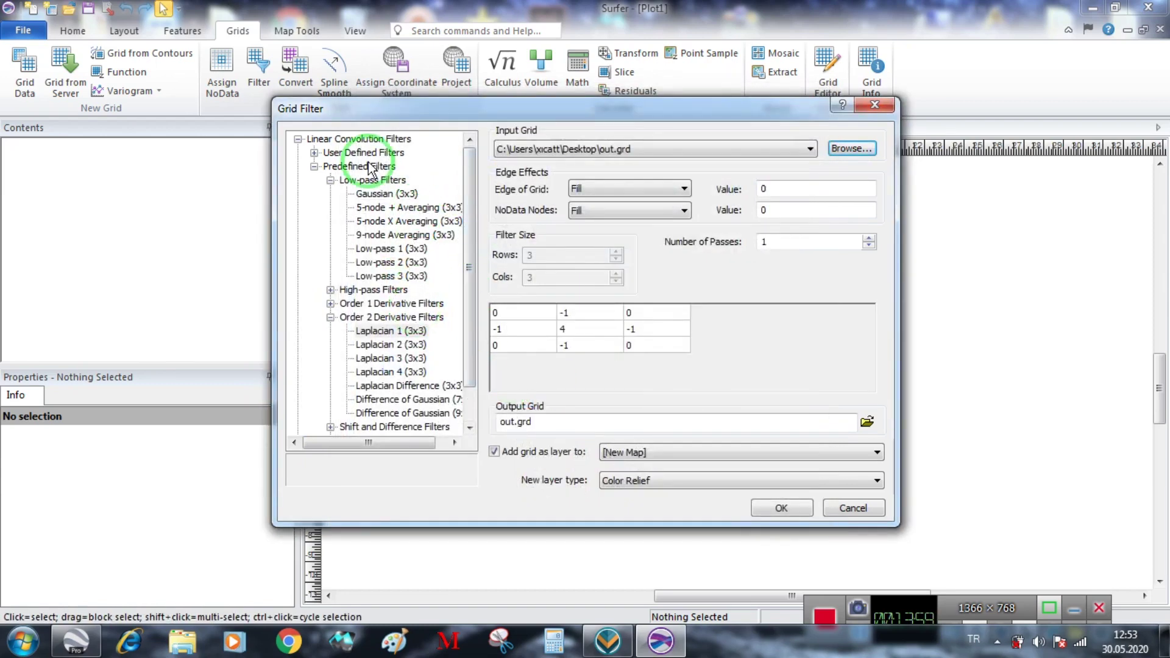
- Examine the available user-defined low-pass and predefined high-pass and derivative filters
click(314, 166)
click(314, 153)
click(314, 153)
click(313, 152)
click(329, 166)
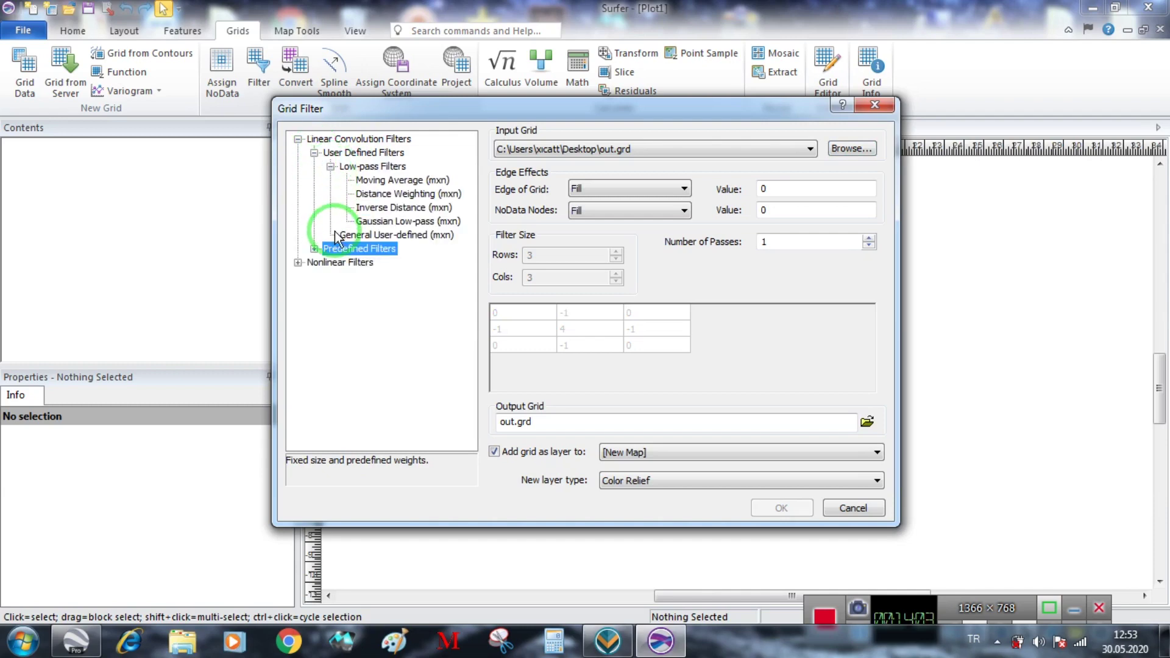
click(314, 248)
click(330, 262)
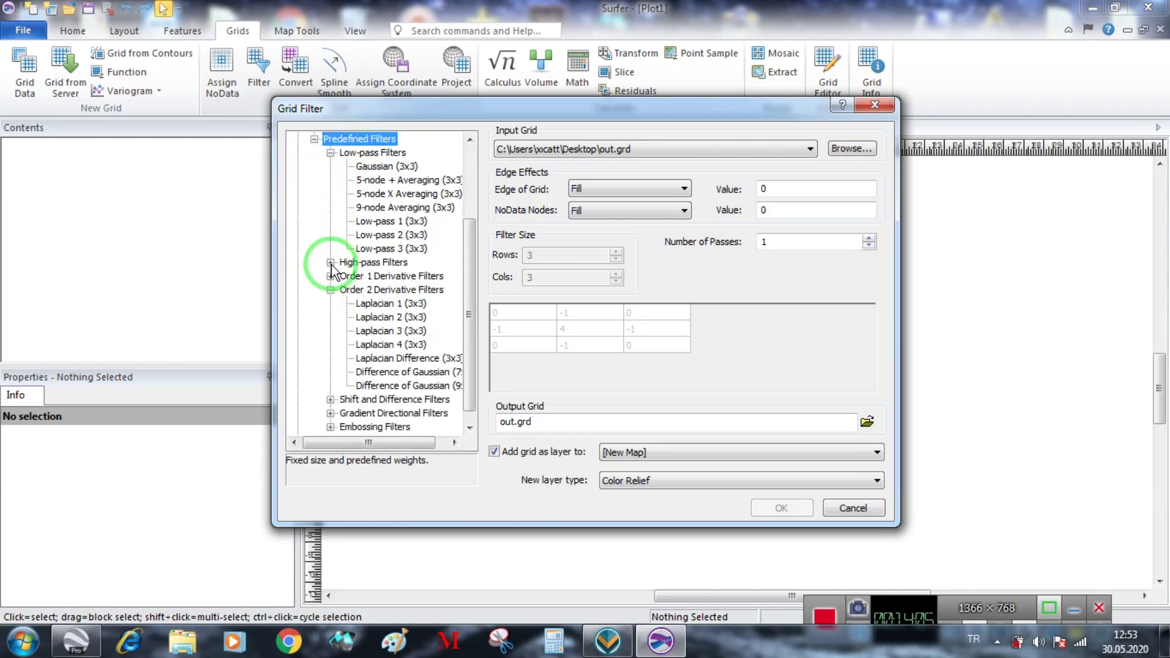
click(330, 331)
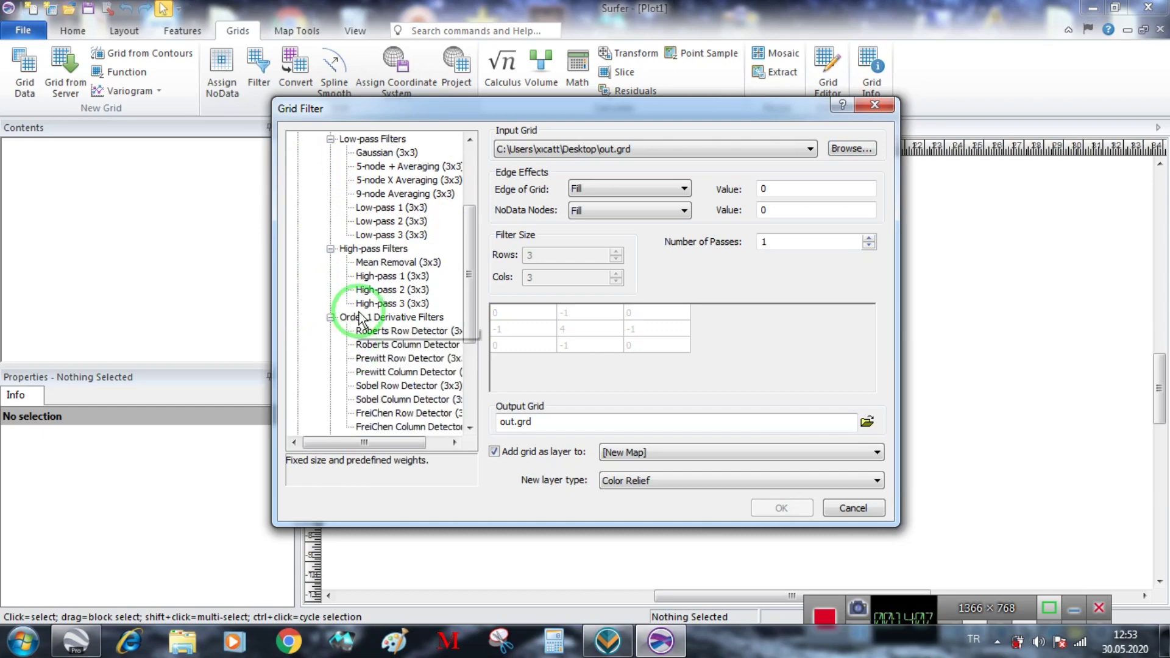
drag(466, 230, 456, 338)
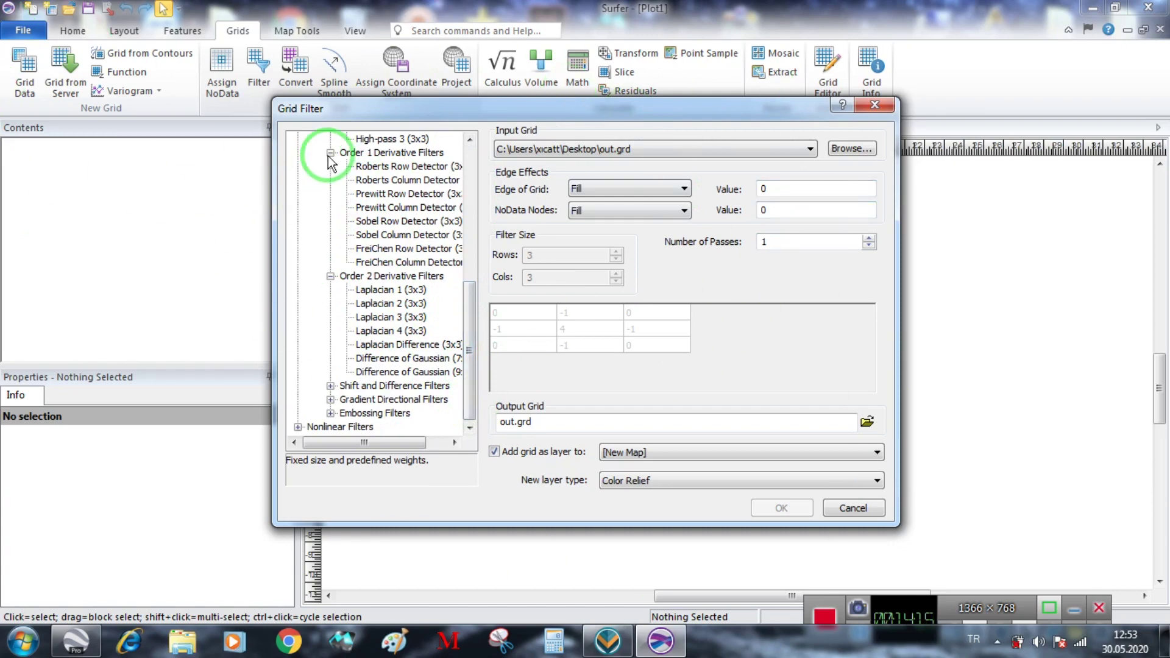
click(500, 421)
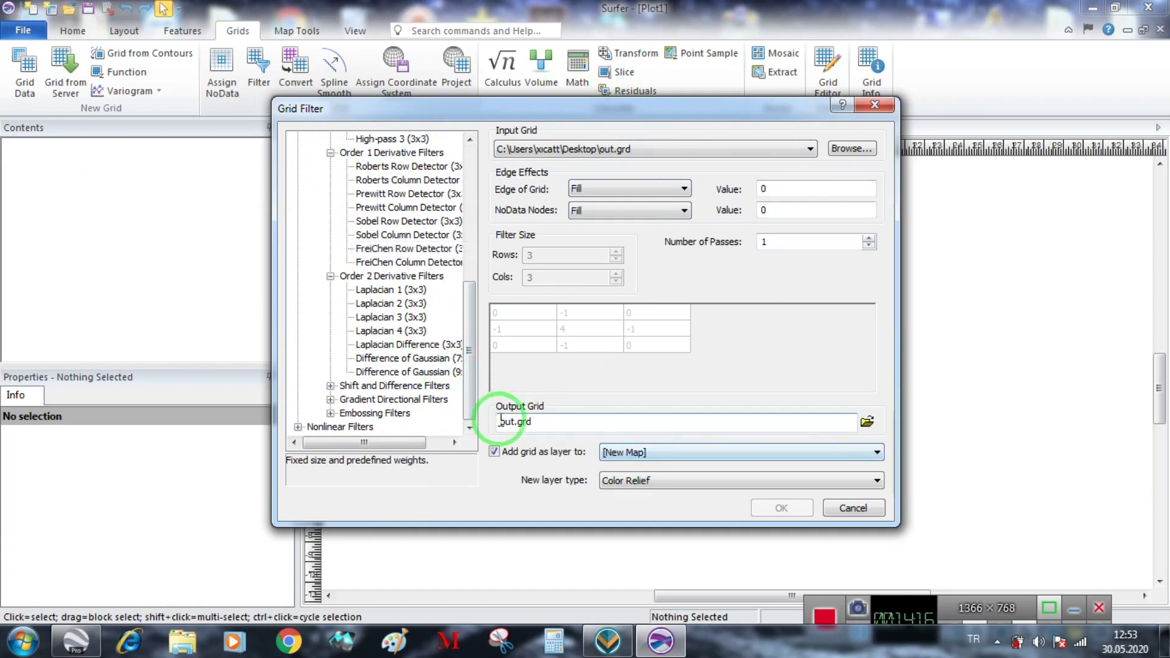
- Filter the grid with Laplacian 1 (3x3) without adding a map layer, replacing the existing out.grd
click(368, 292)
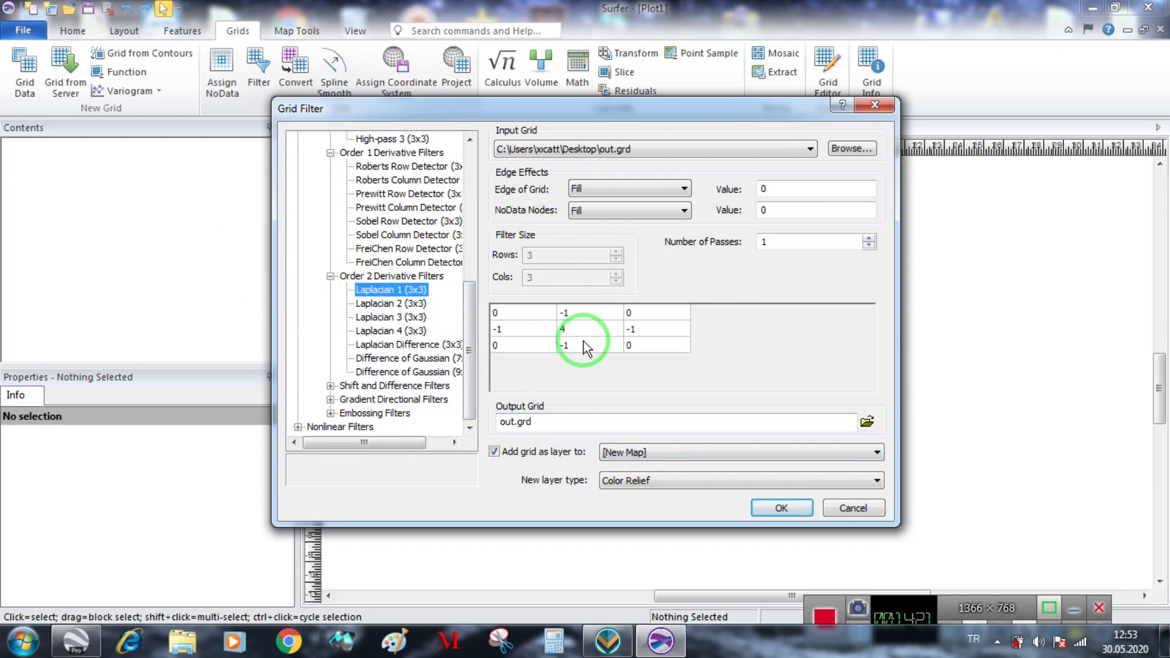
click(524, 457)
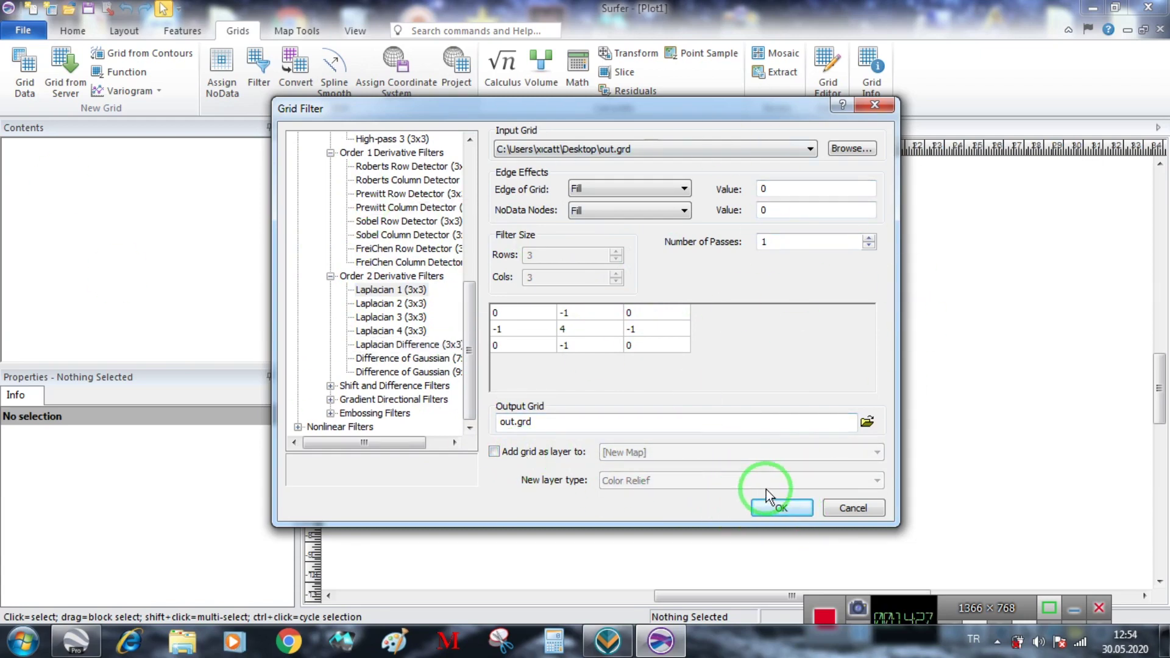
click(778, 510)
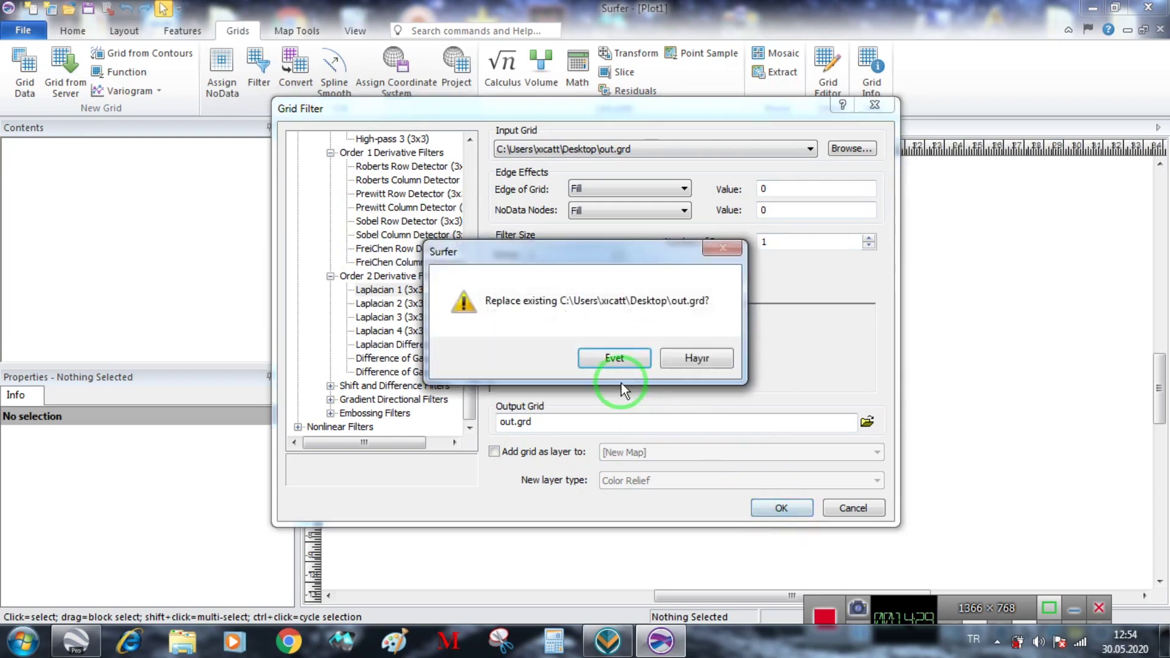
click(617, 365)
click(617, 365)
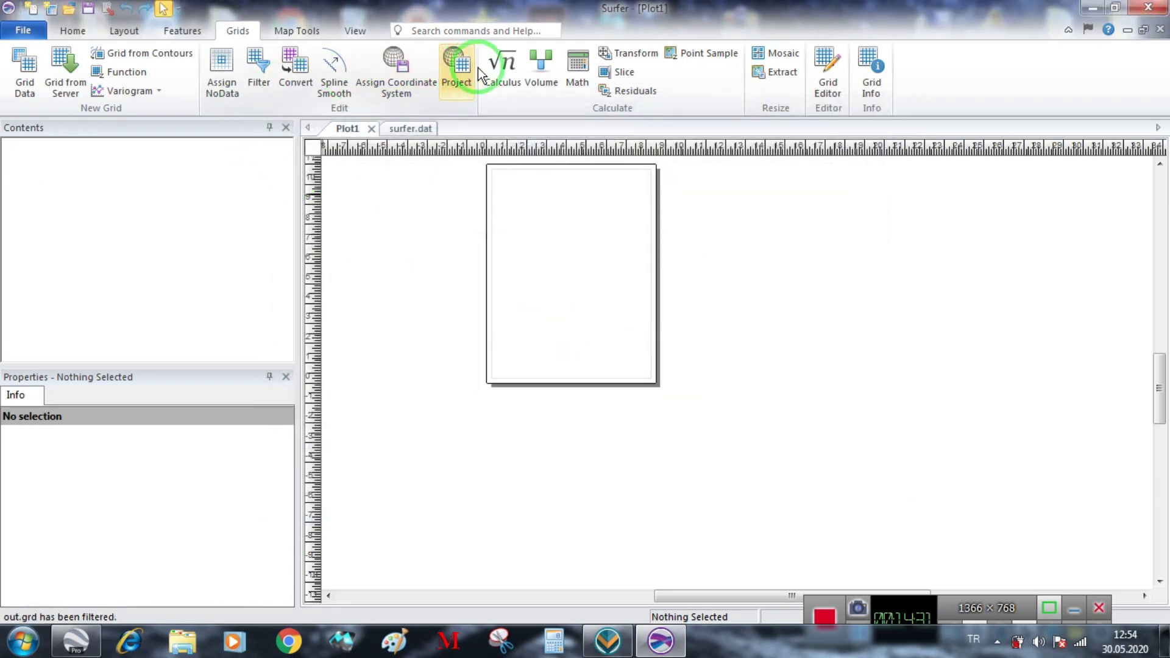
- Set up a Grid Calculus Laplacian Operator calculation with out.grd from the desktop as input
click(502, 67)
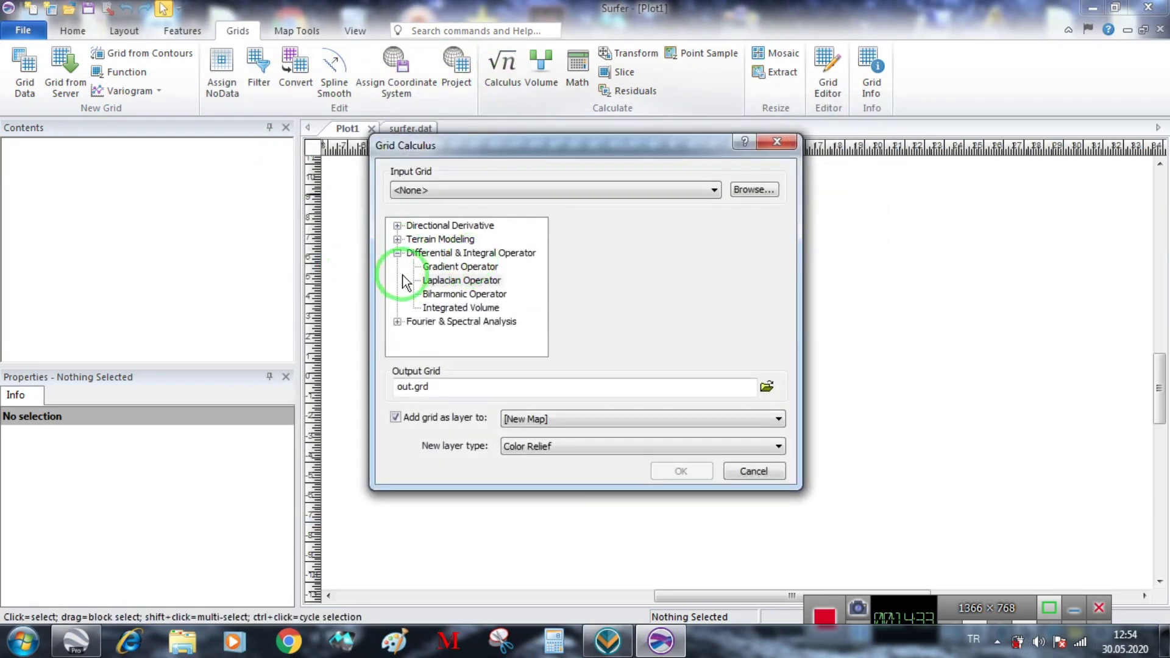
click(446, 284)
click(755, 189)
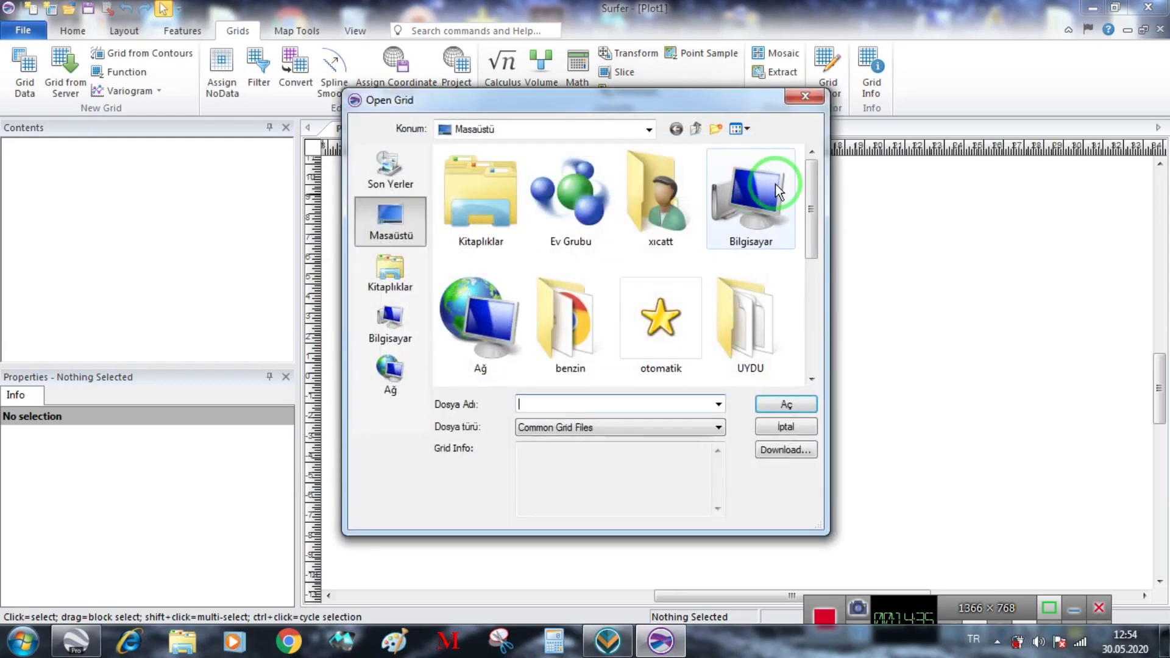
drag(811, 193, 780, 300)
click(655, 175)
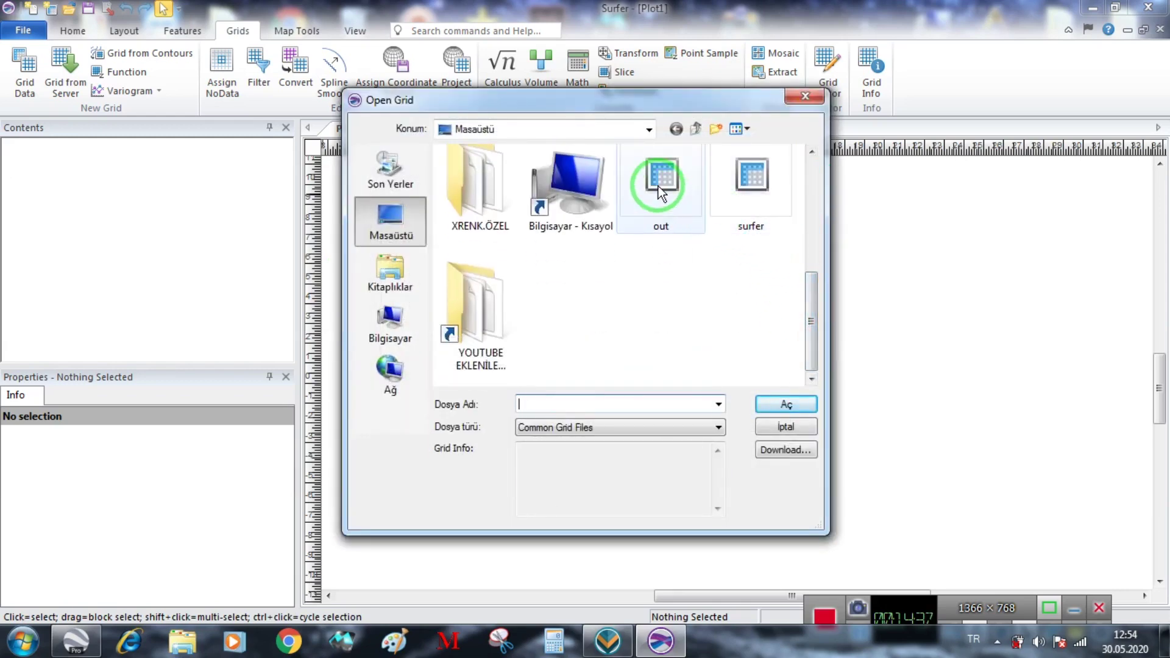
click(770, 402)
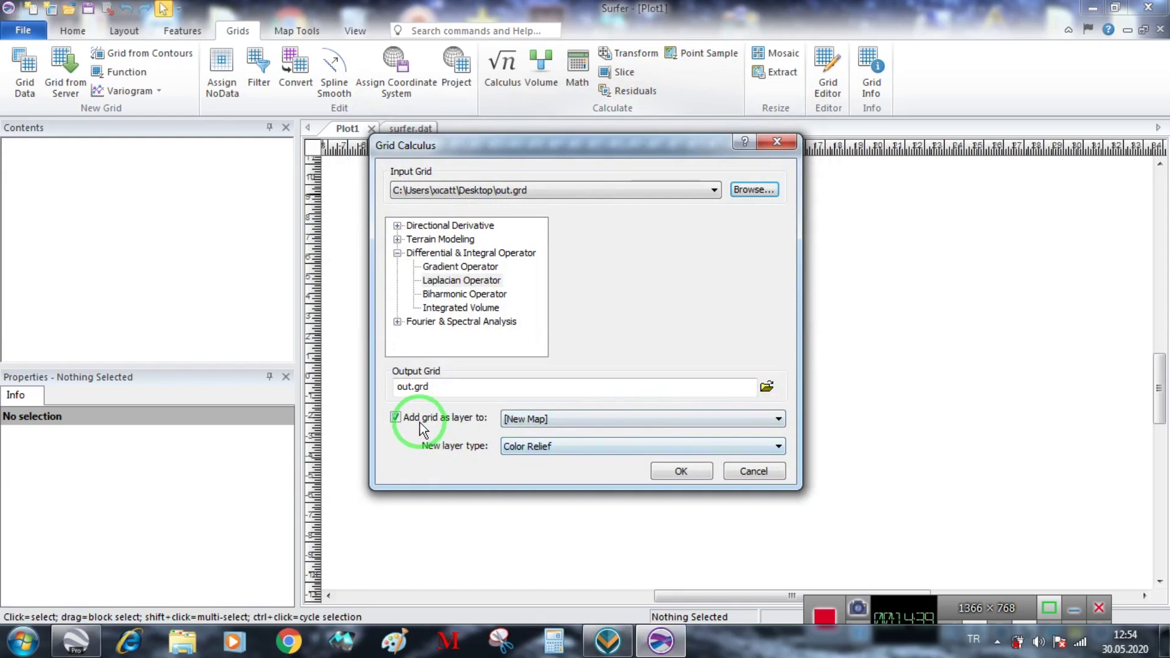
- Compute the Laplacian, replacing the existing out.grd and adding it to a new map as a Color Relief layer
click(419, 423)
click(420, 422)
click(461, 280)
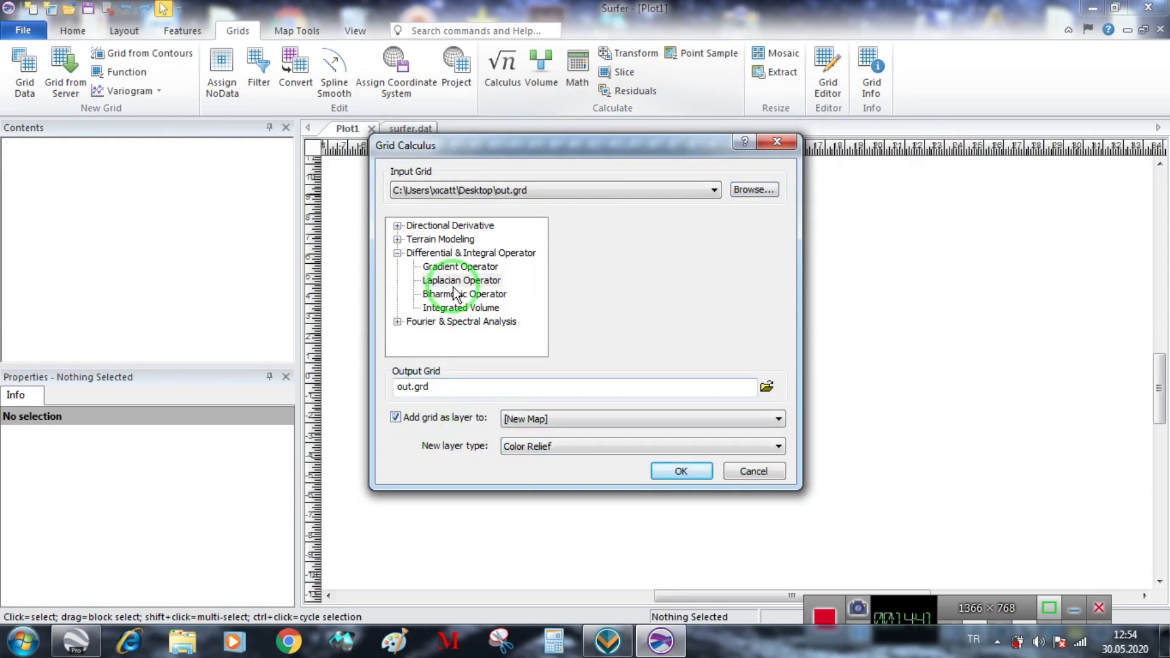
click(437, 384)
click(680, 472)
click(610, 354)
click(612, 358)
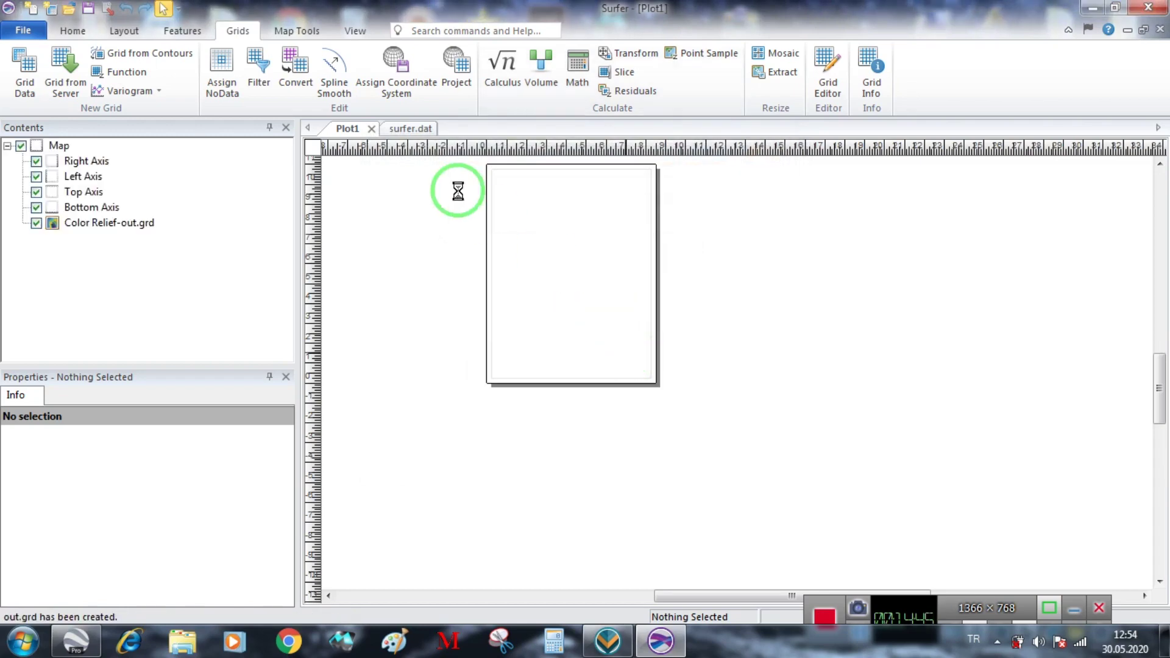
- Move the Laplacian color relief map off the page and choose the Lower Quartile (mxn) order statistics filter for a new grid filtering
drag(595, 253, 857, 253)
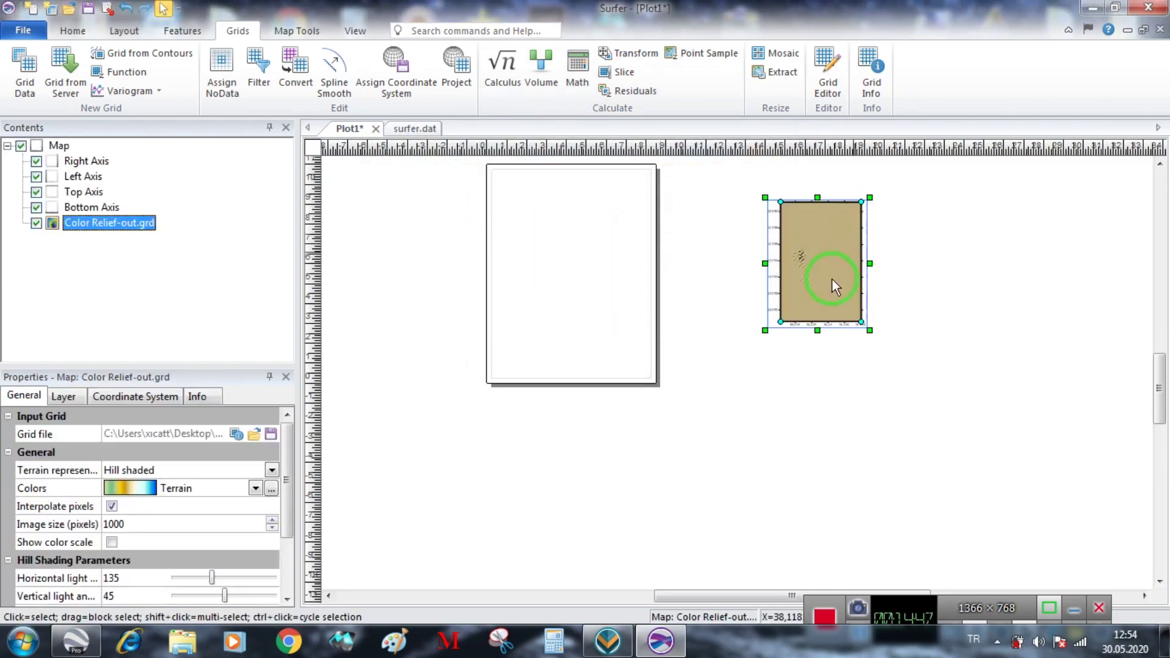
click(268, 87)
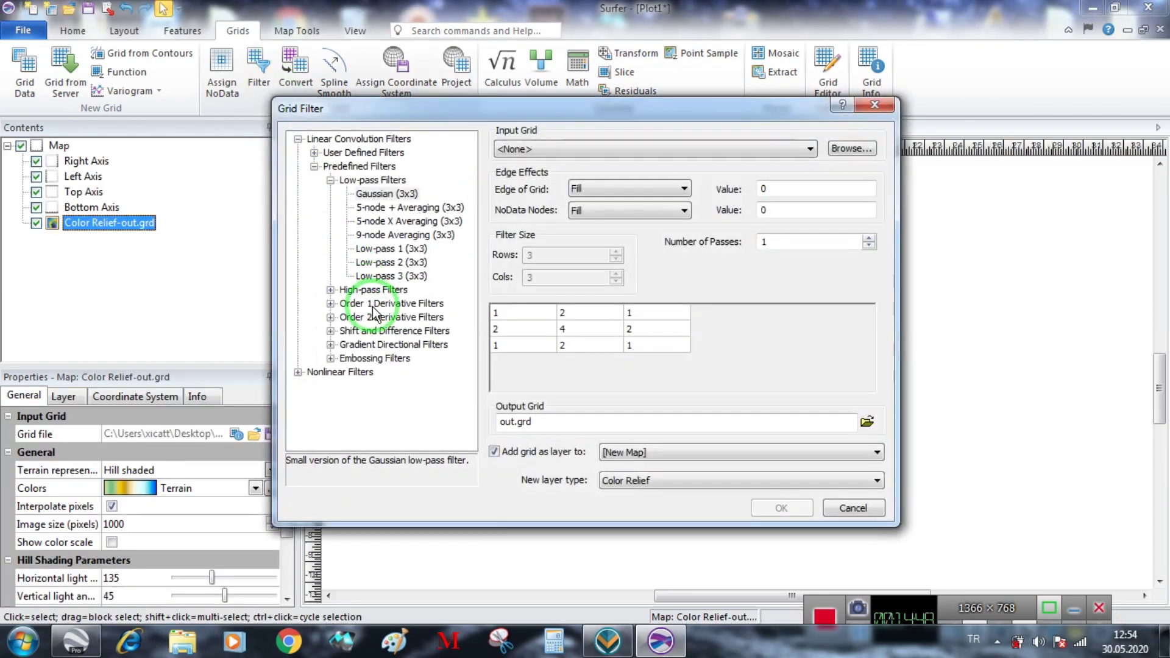
click(297, 372)
click(314, 385)
click(366, 372)
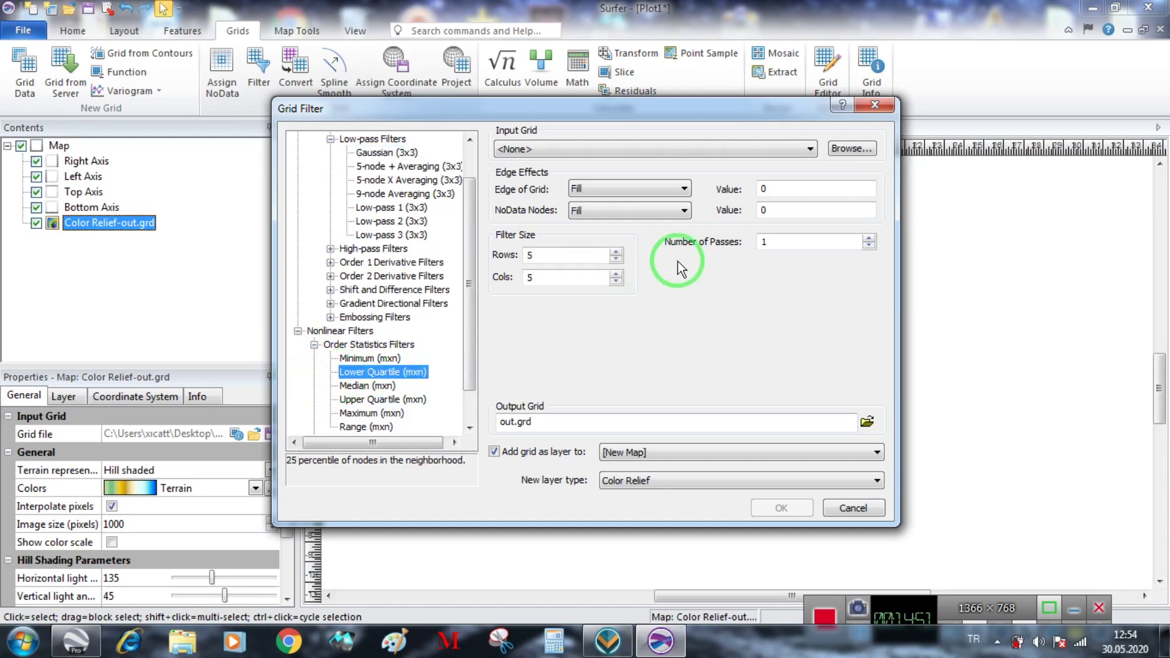
- Filter out.grd from the desktop with Lower Quartile, replacing the existing out.grd and adding it to a new map as Color Relief
click(848, 149)
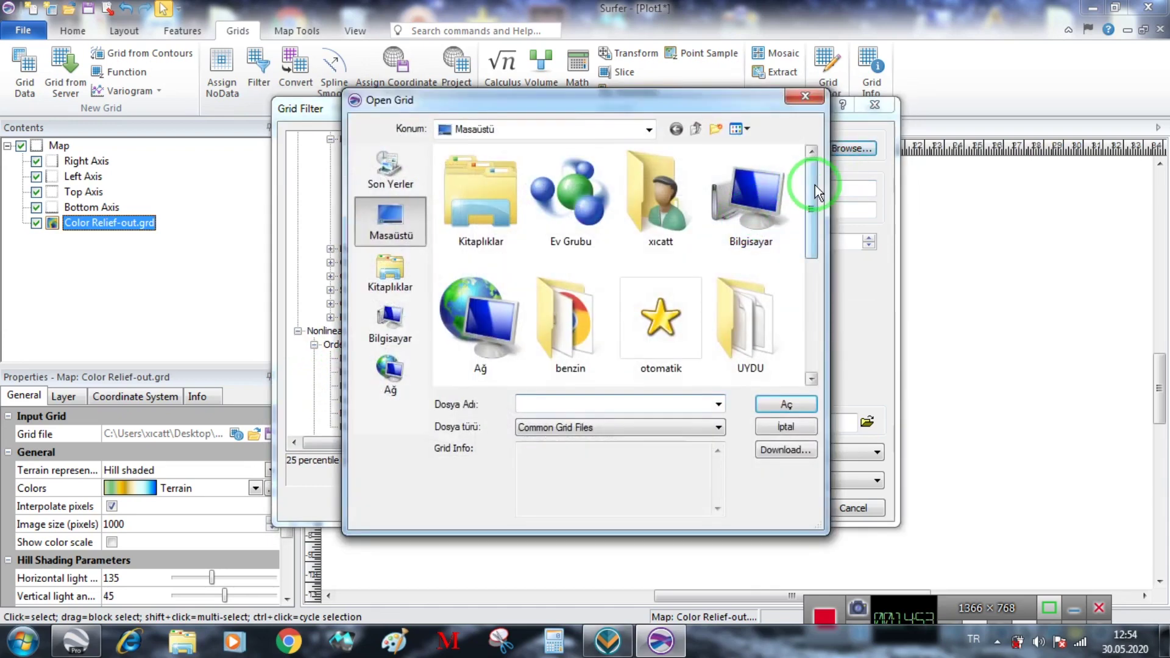
drag(814, 184, 811, 318)
click(658, 173)
click(771, 402)
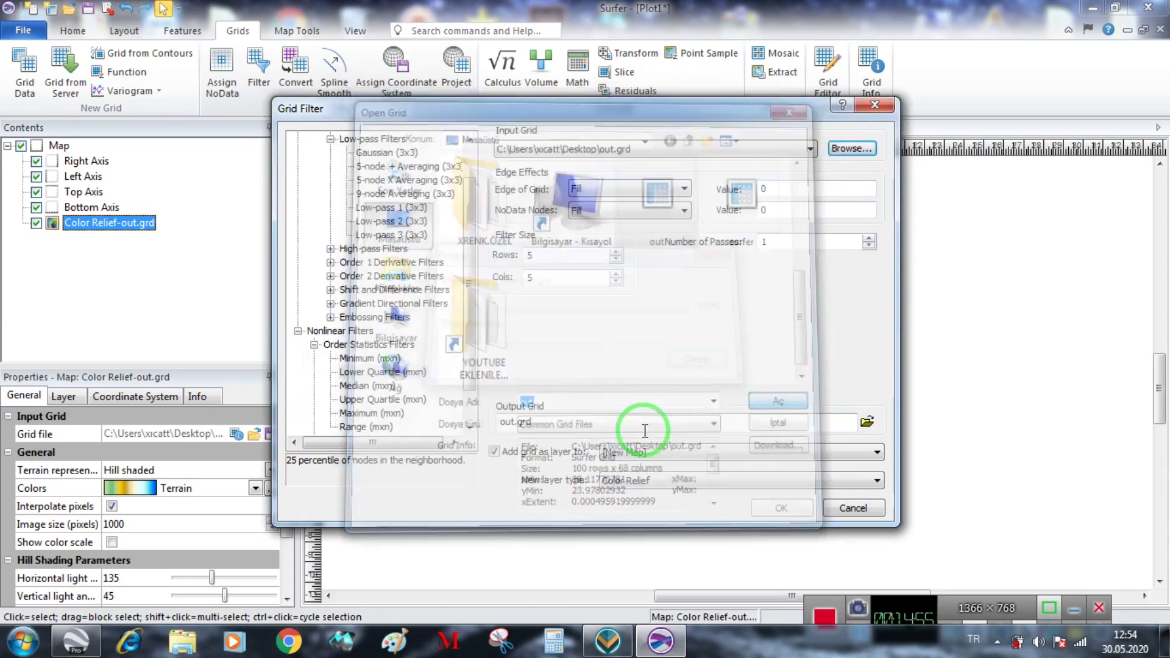
click(781, 506)
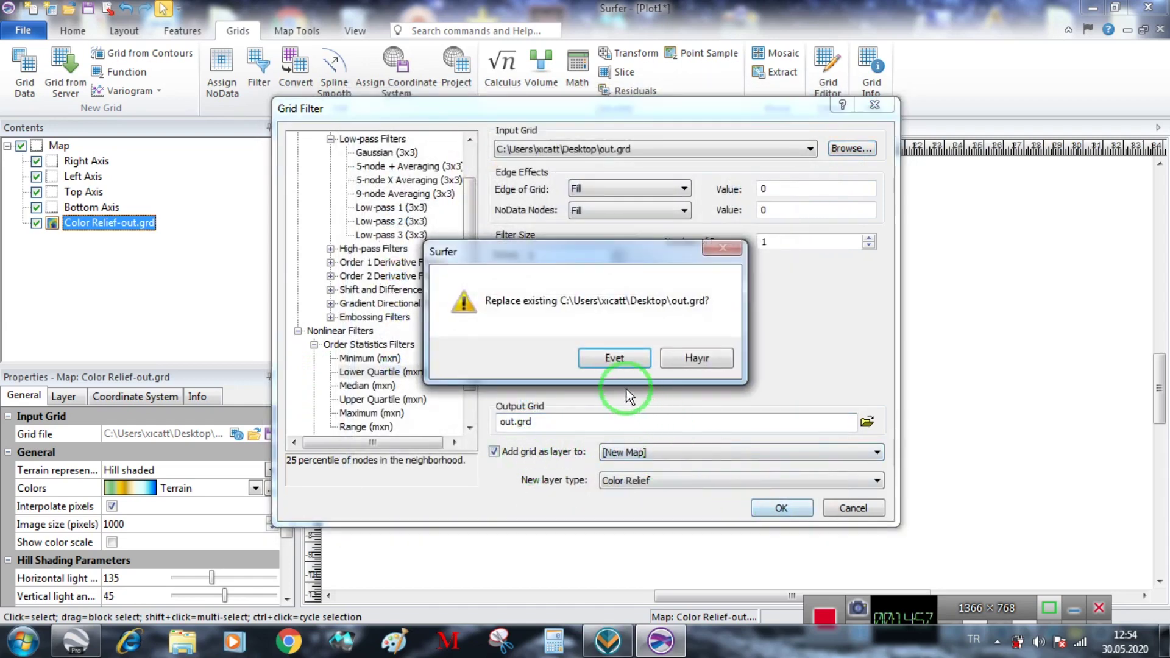
click(542, 363)
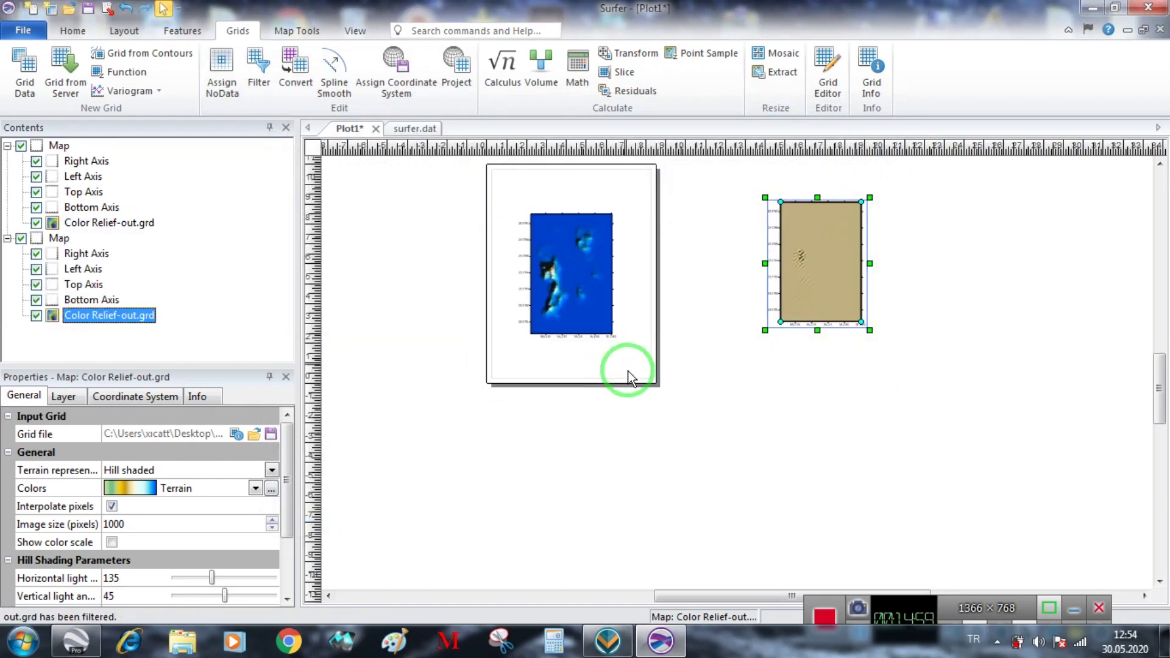
- Arrange both color relief maps side by side off the page and choose the Lower Quartile (mxn) filter for another grid filtering
drag(803, 250, 1005, 244)
drag(556, 277, 844, 275)
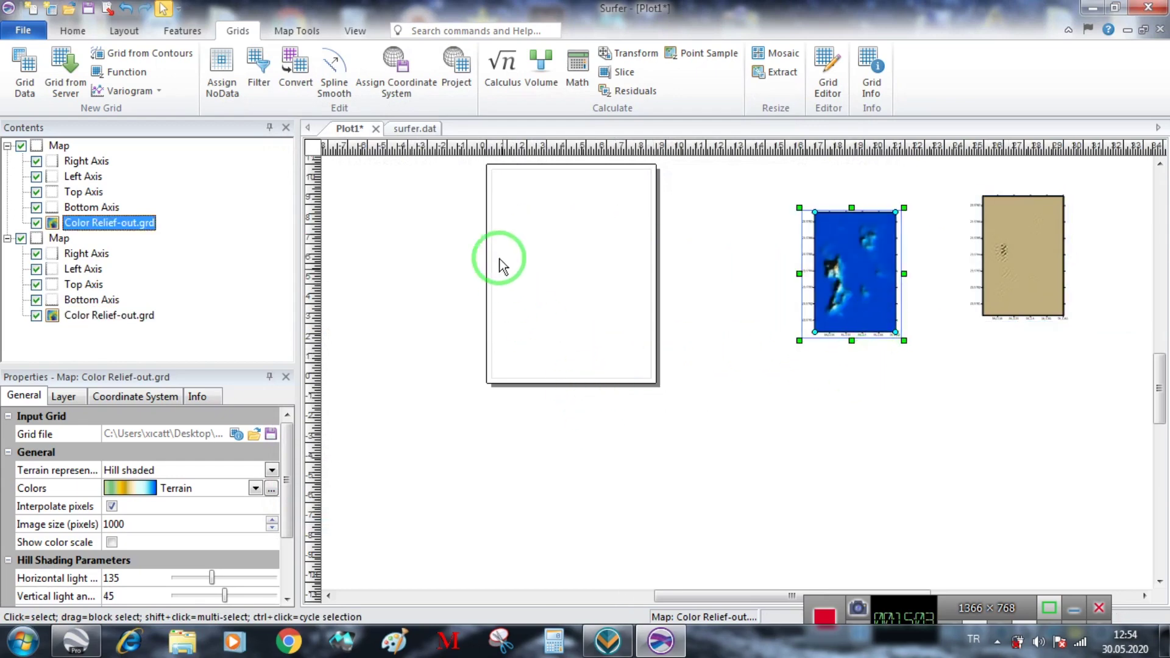
click(259, 68)
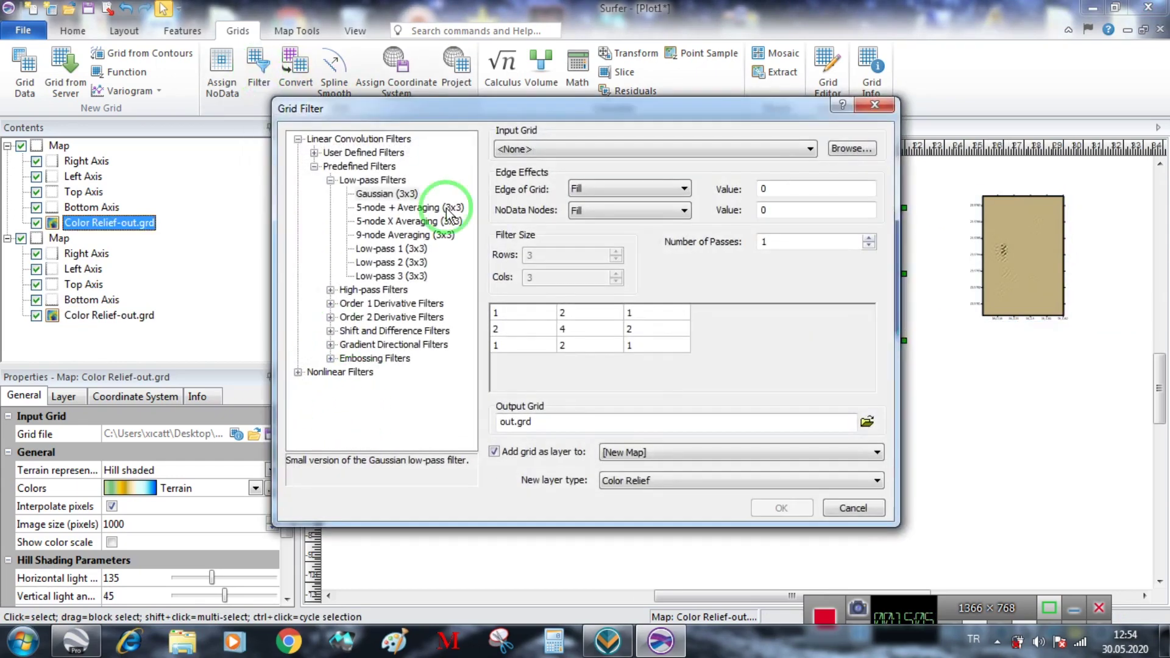
drag(564, 117, 420, 105)
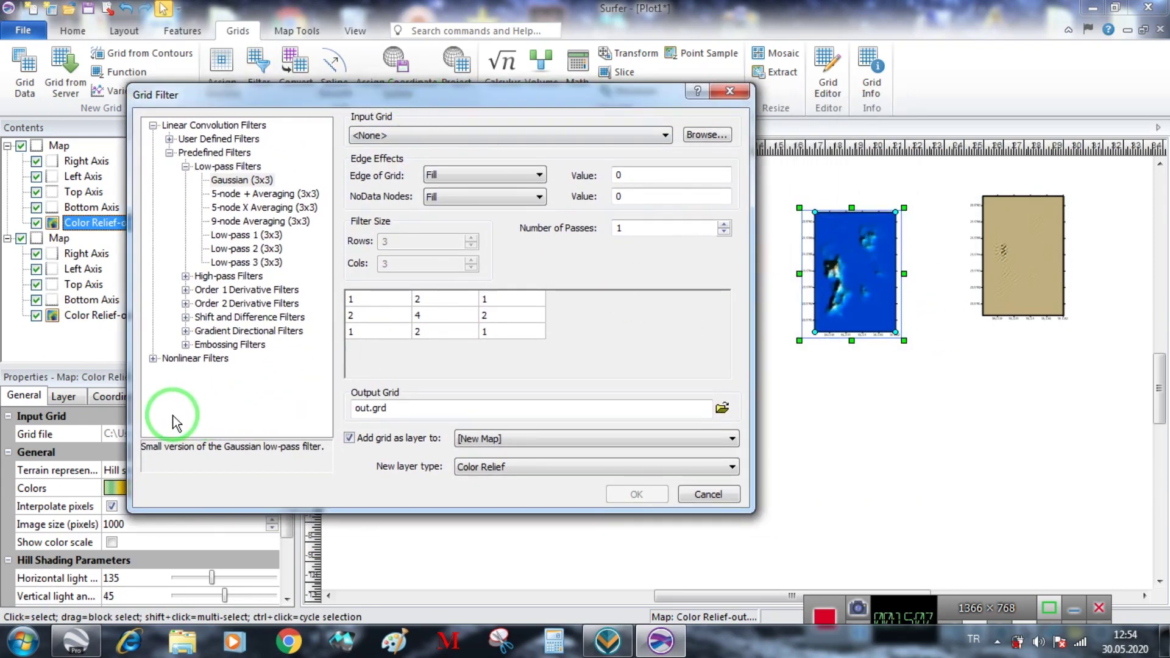
click(152, 358)
click(169, 372)
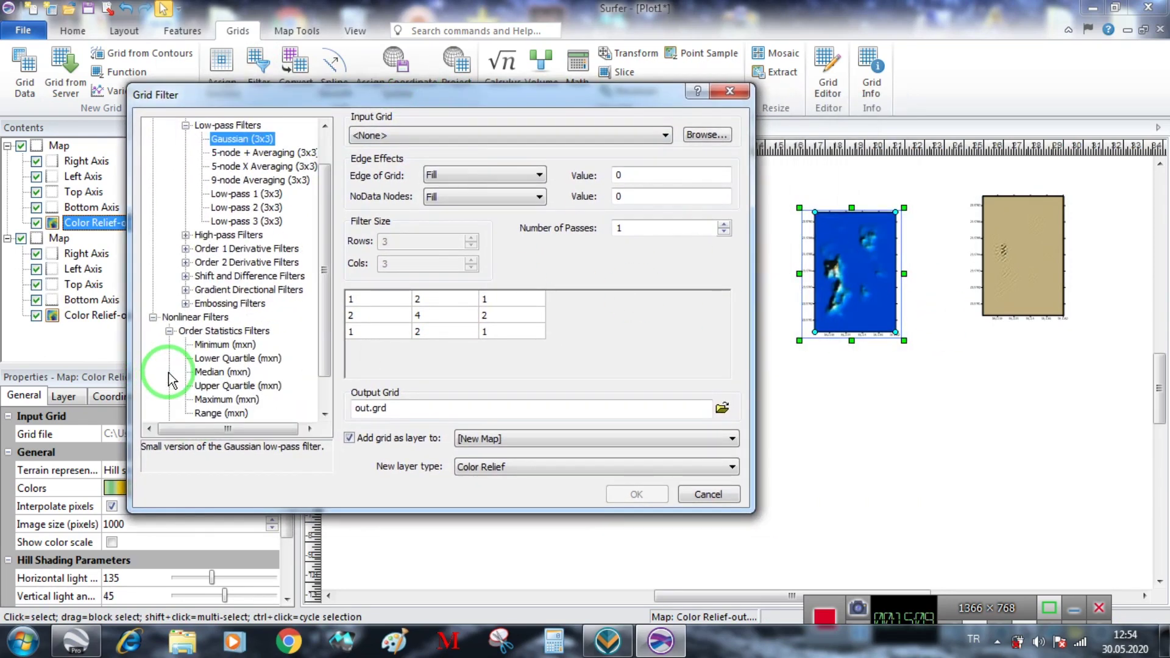
click(238, 358)
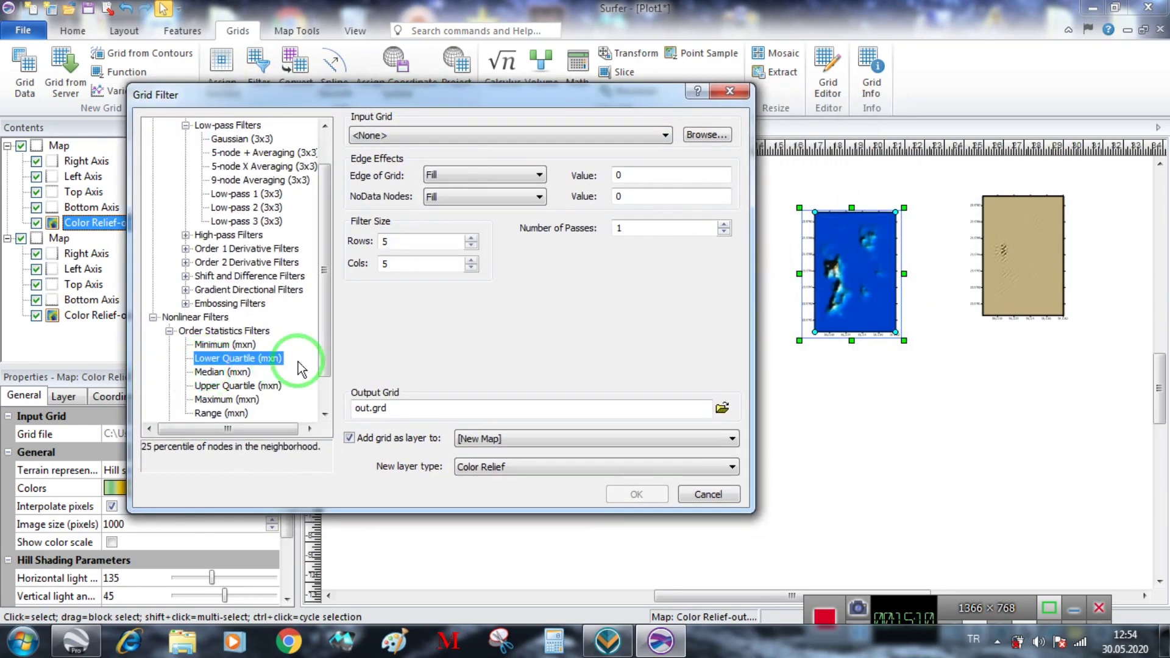
- Run the Lower Quartile filter on the desktop's out.grd without adding a map layer, replacing the existing file
click(707, 135)
drag(671, 183, 606, 282)
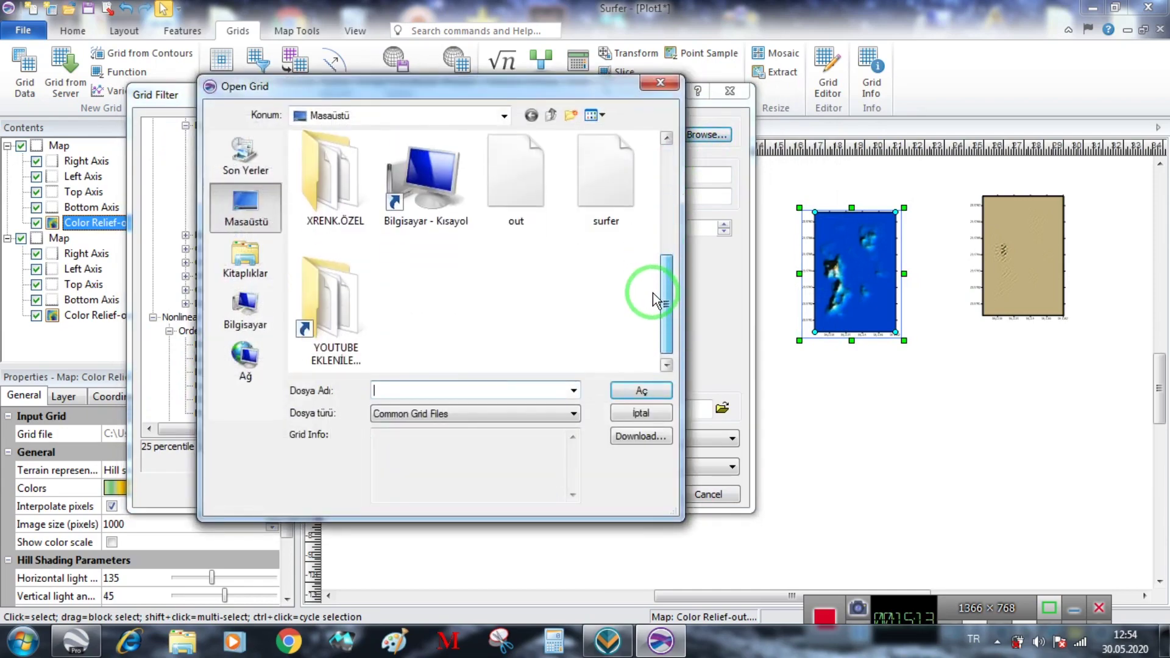
click(534, 201)
click(641, 390)
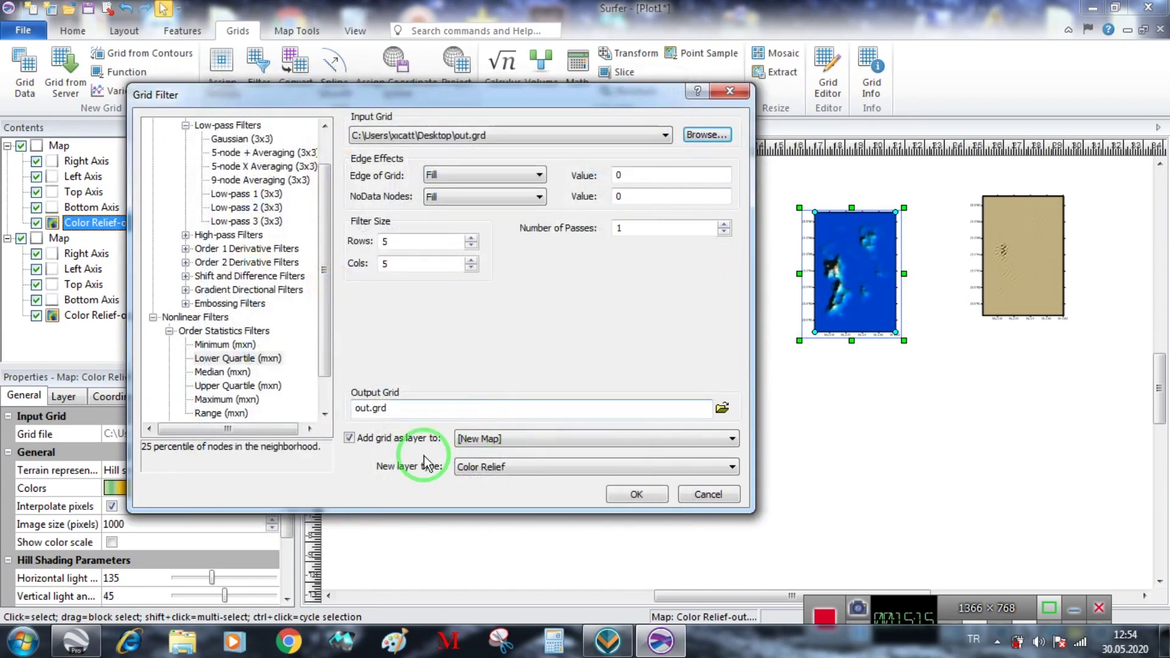
click(628, 492)
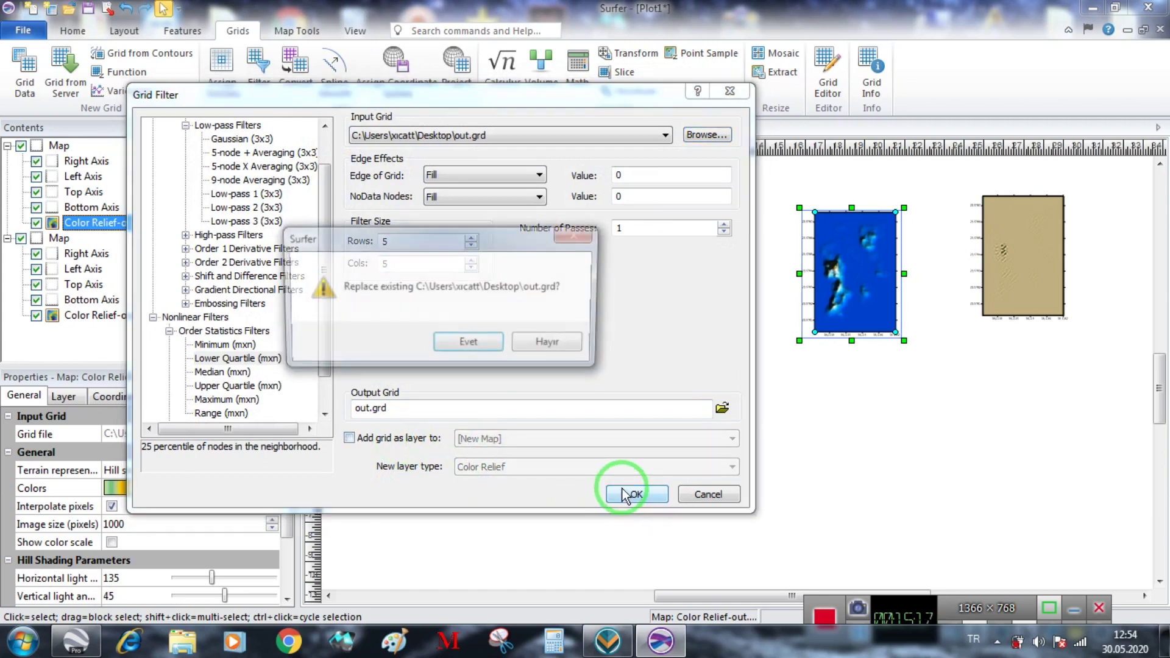
click(616, 487)
click(612, 365)
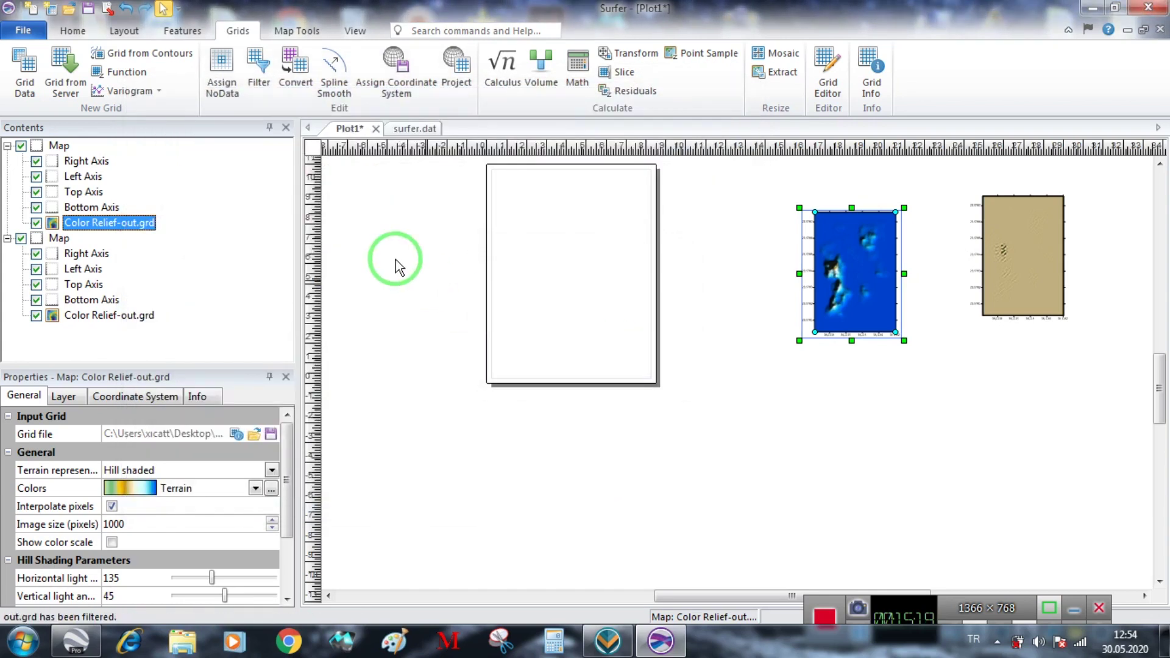
- Apply the 5 by 5 Lower Quartile filter to out.grd again, overwriting out.grd with no layer added to a map
click(259, 67)
click(298, 372)
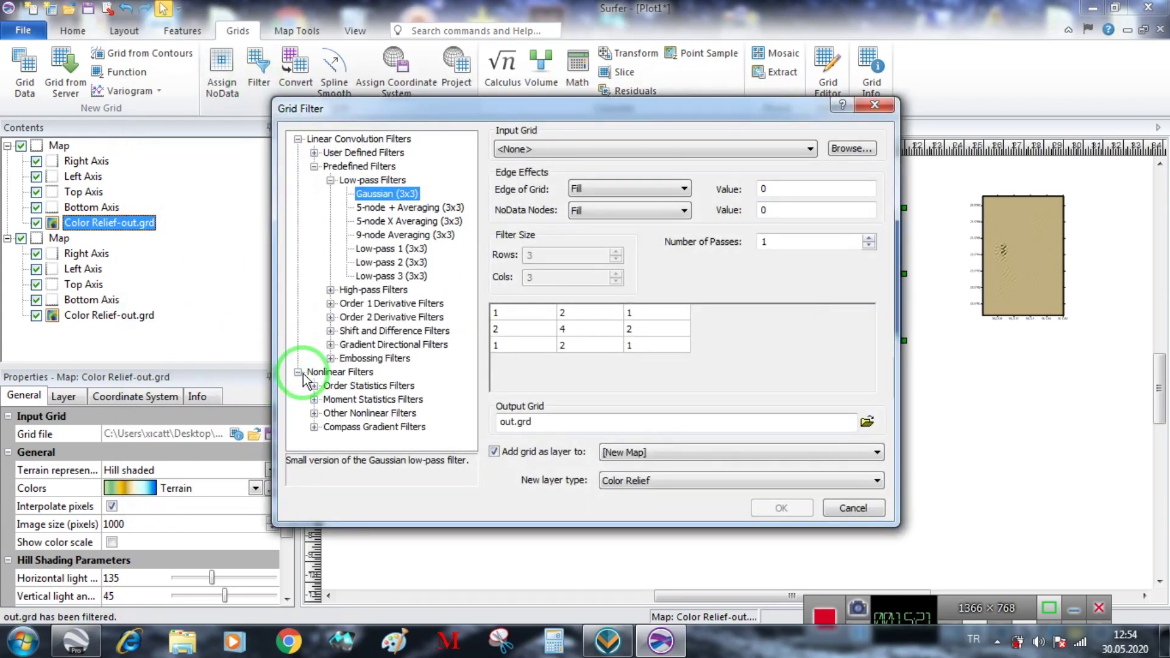
click(353, 373)
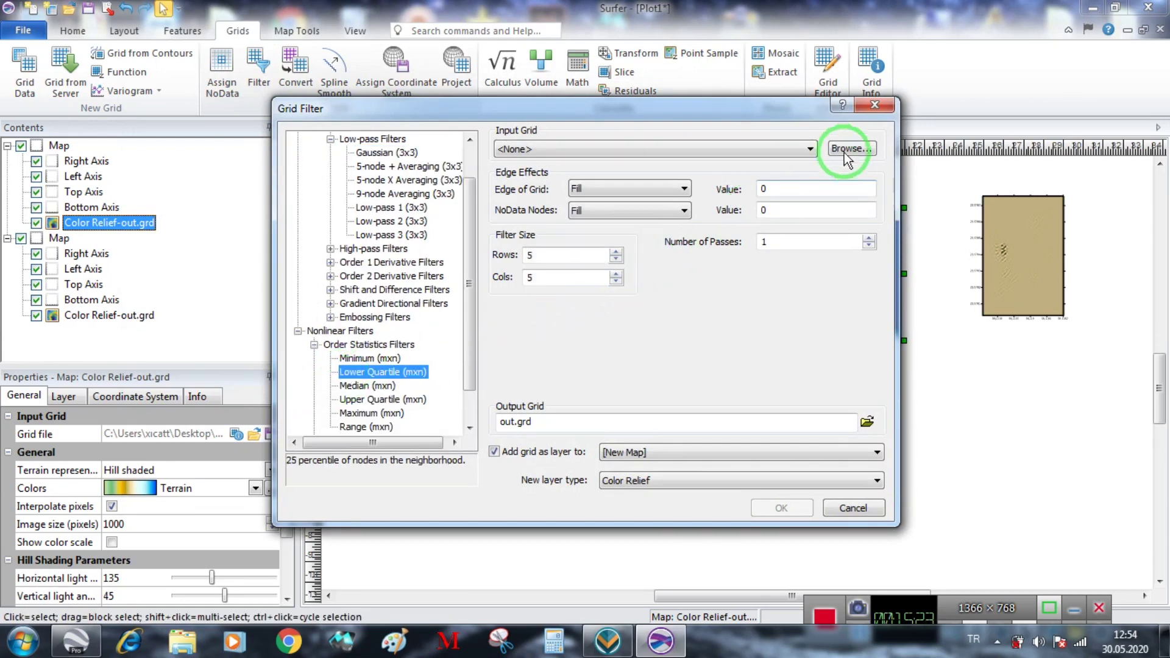
click(845, 148)
scroll(777, 381, down, 3)
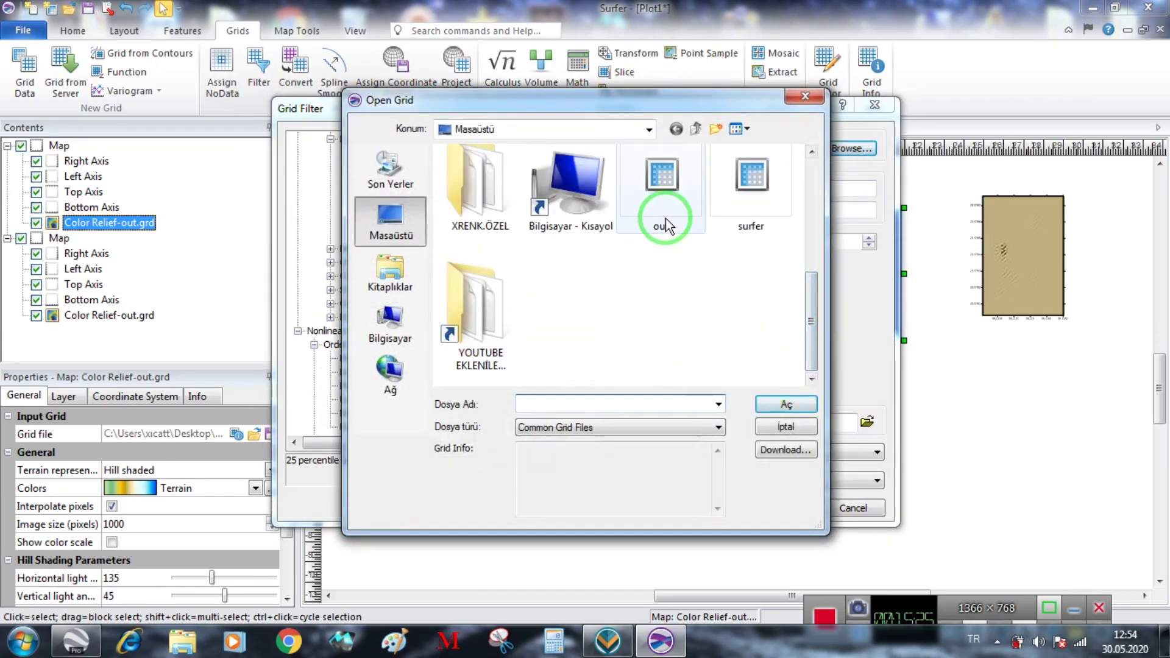
click(663, 229)
click(781, 405)
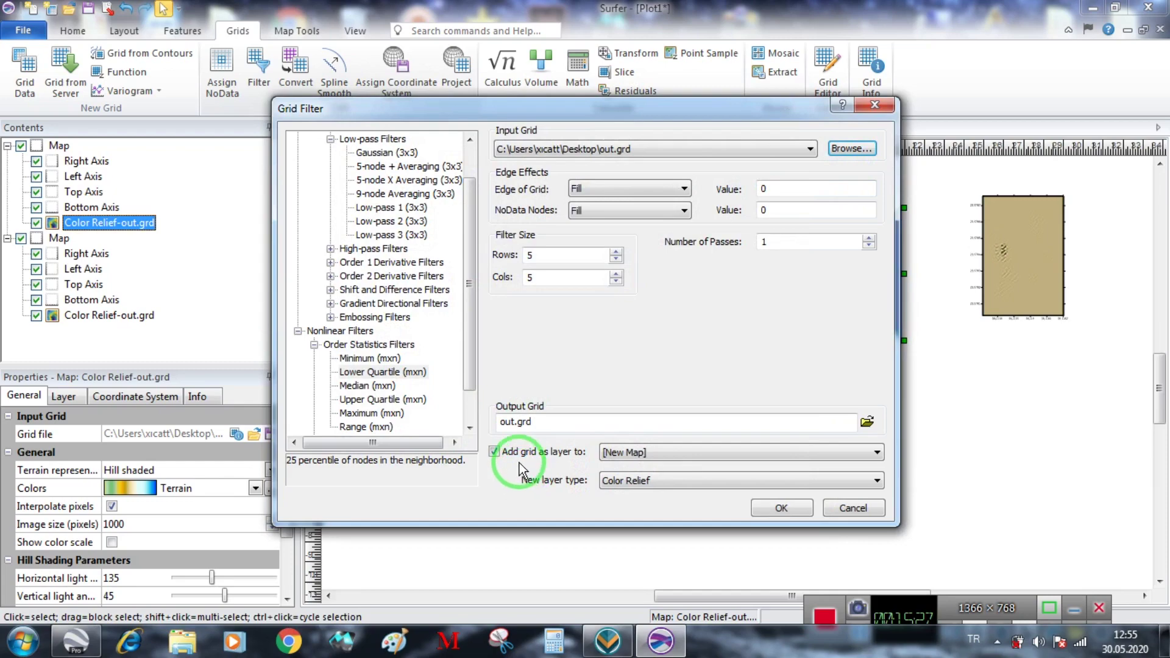
click(764, 509)
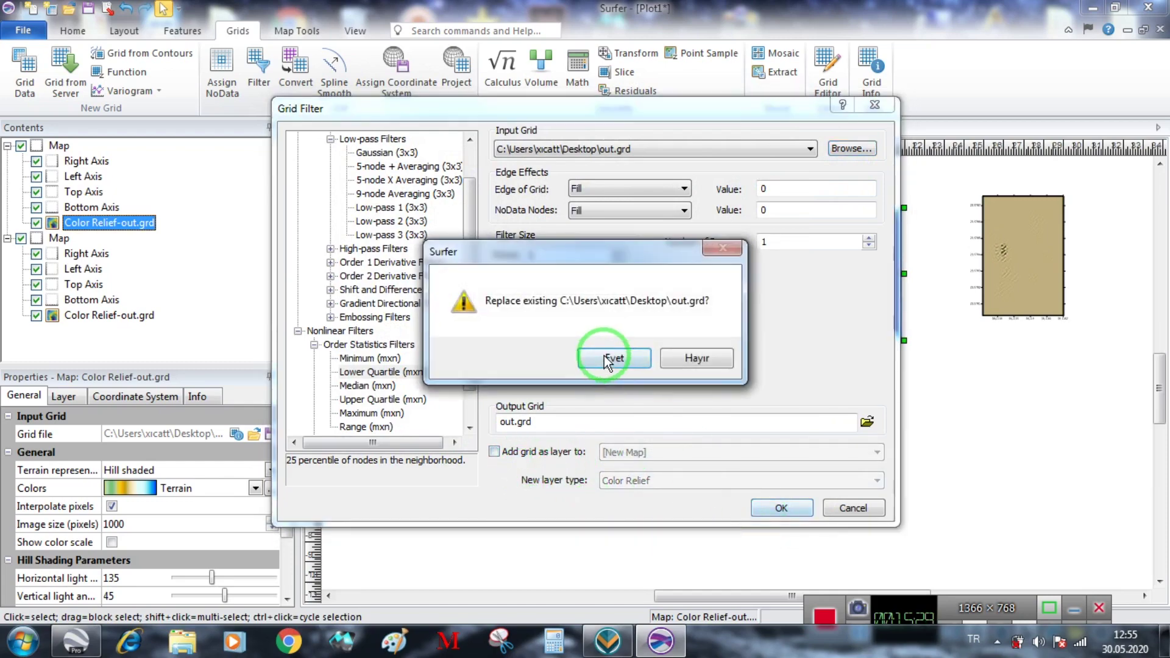
click(527, 358)
click(639, 357)
- Repeat the Lower Quartile (mxn) filtering of out.grd once more without a map layer, replacing the existing grid
click(258, 76)
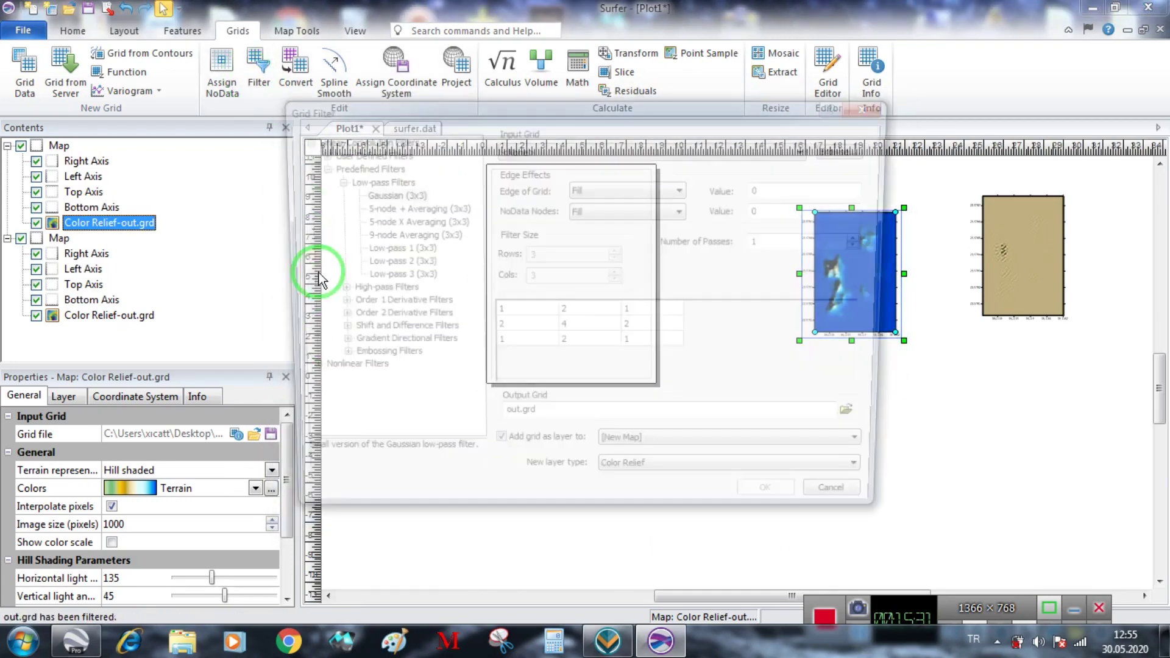
click(321, 385)
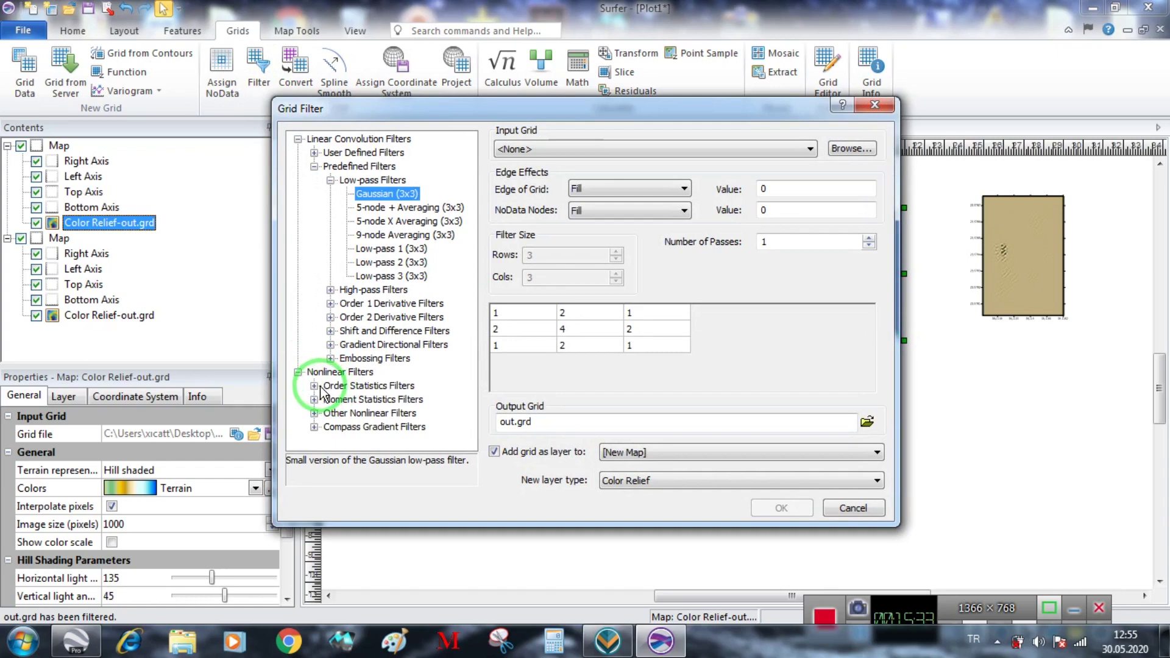
click(319, 386)
click(372, 372)
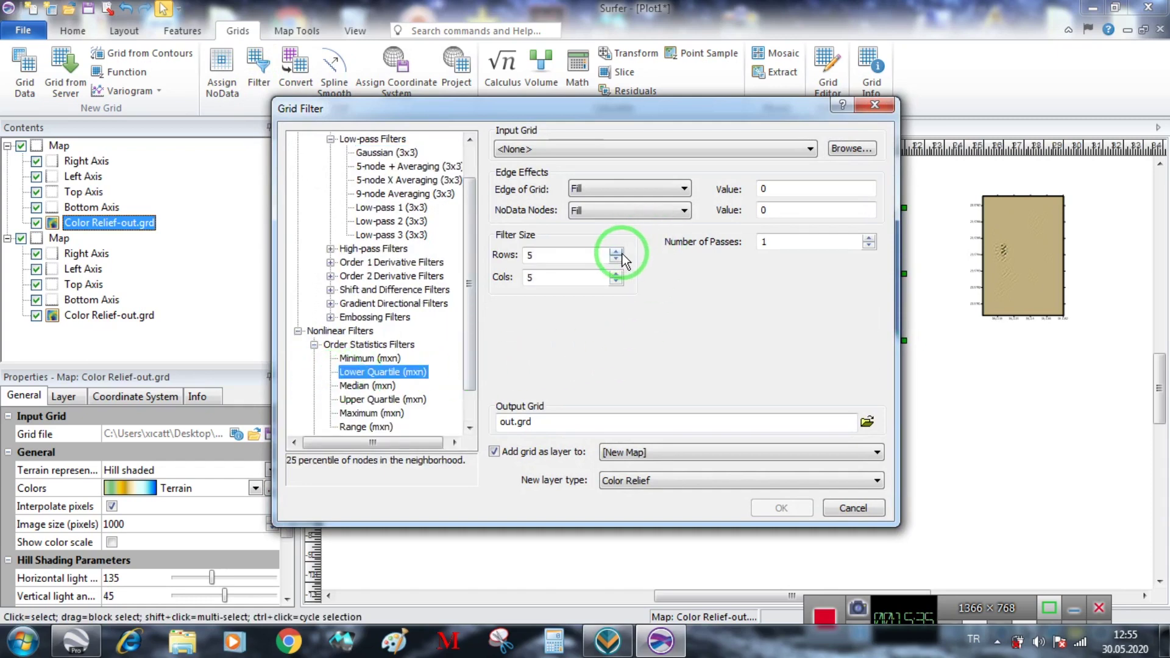
click(555, 467)
click(837, 153)
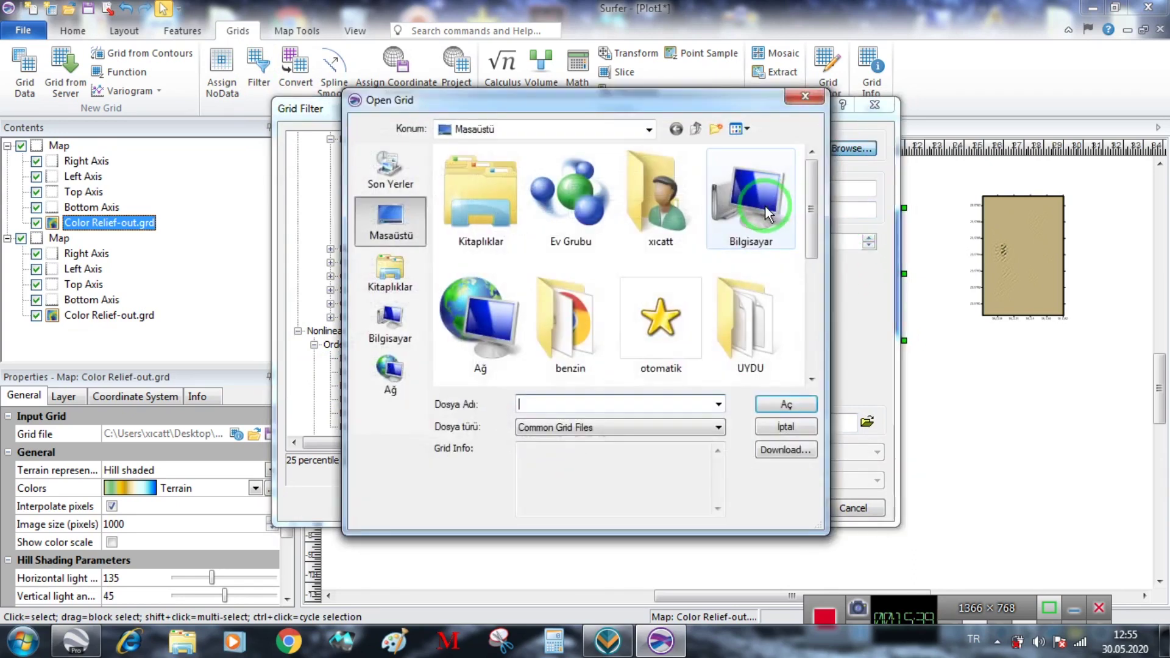
click(814, 240)
click(663, 210)
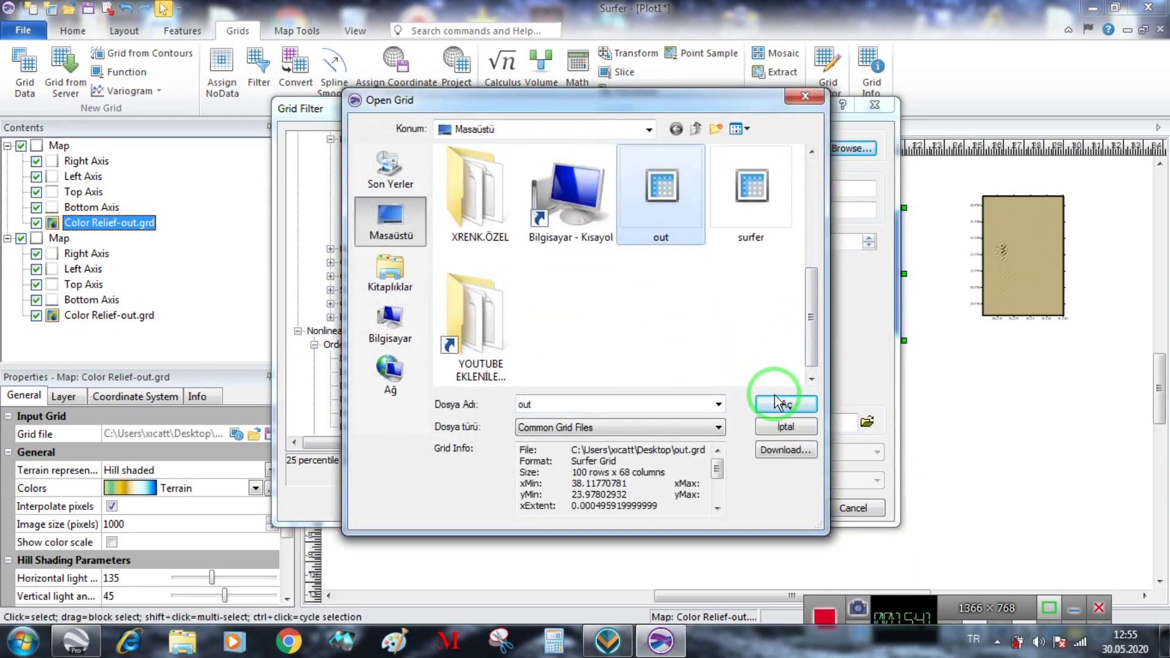
click(775, 405)
click(768, 509)
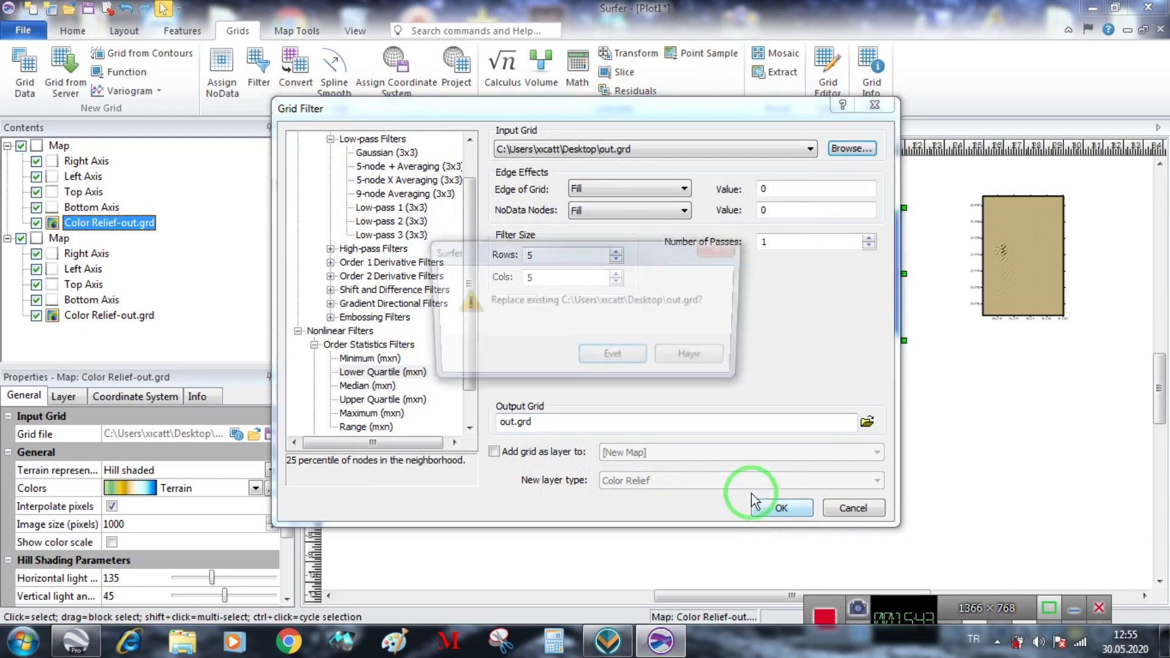
click(628, 369)
click(621, 364)
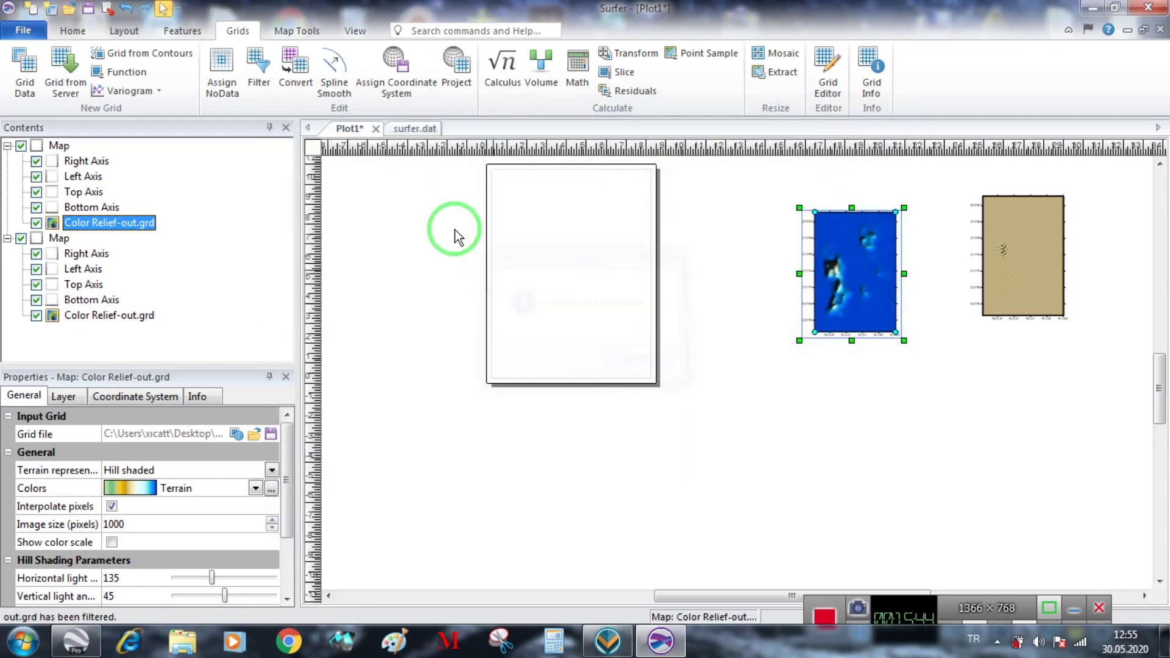
- Filter out.grd with Lower Quartile (mxn) into the same file, adding the output to a new map as a Color Relief layer
click(258, 68)
click(297, 372)
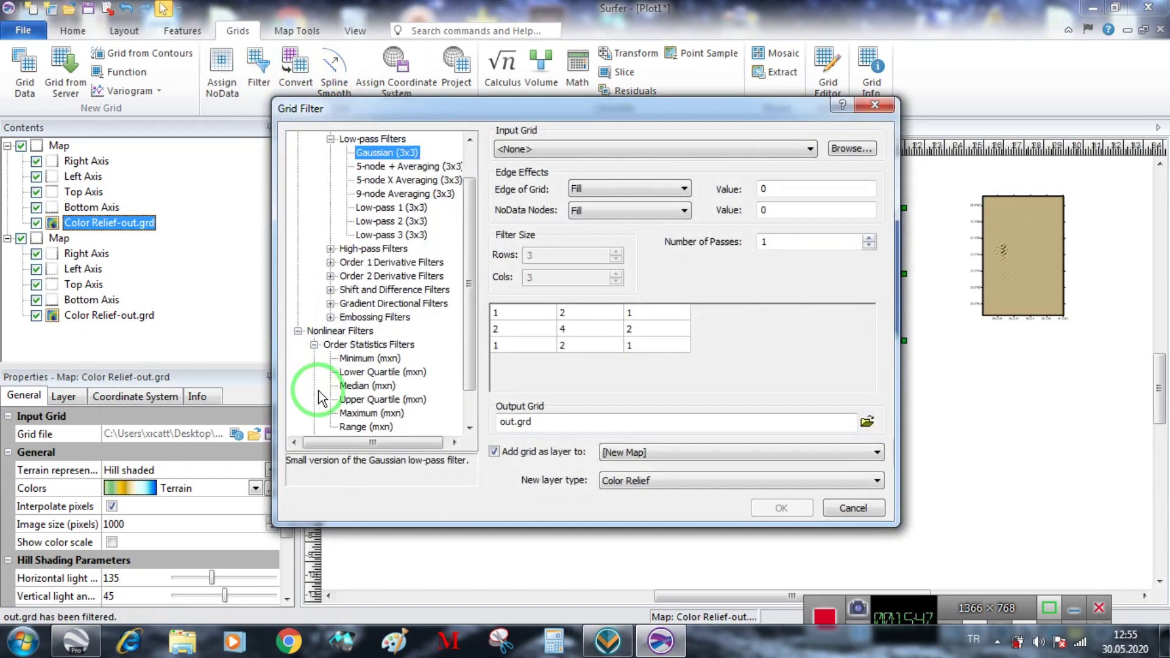
click(403, 371)
click(832, 149)
scroll(810, 233, down, 5)
click(658, 173)
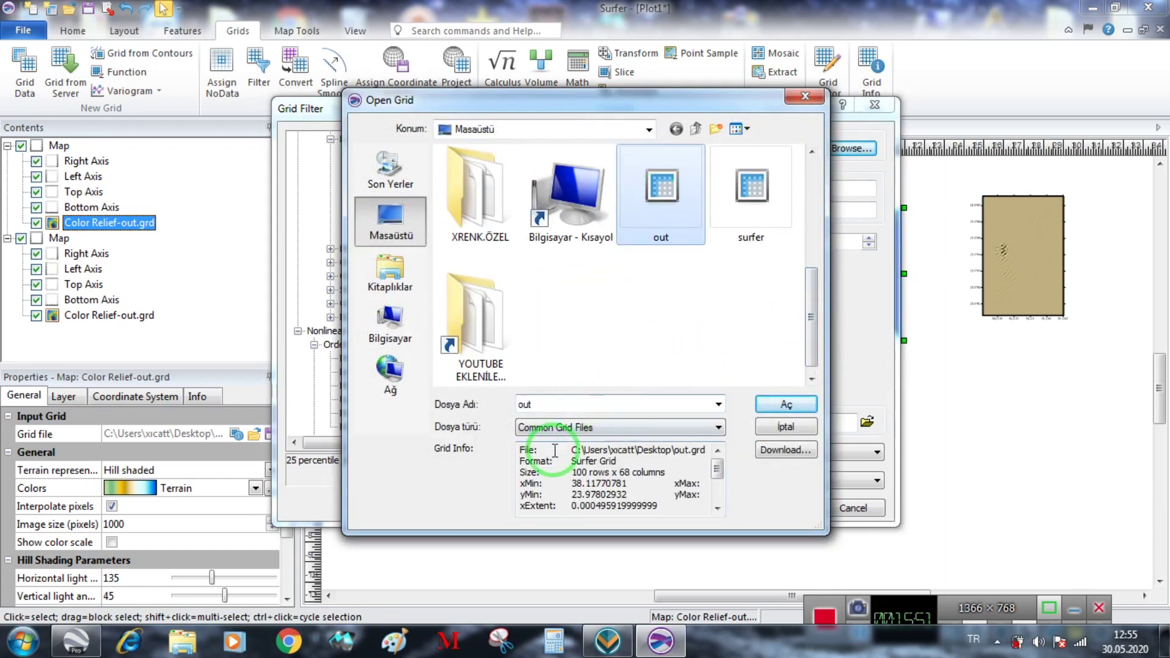
click(768, 409)
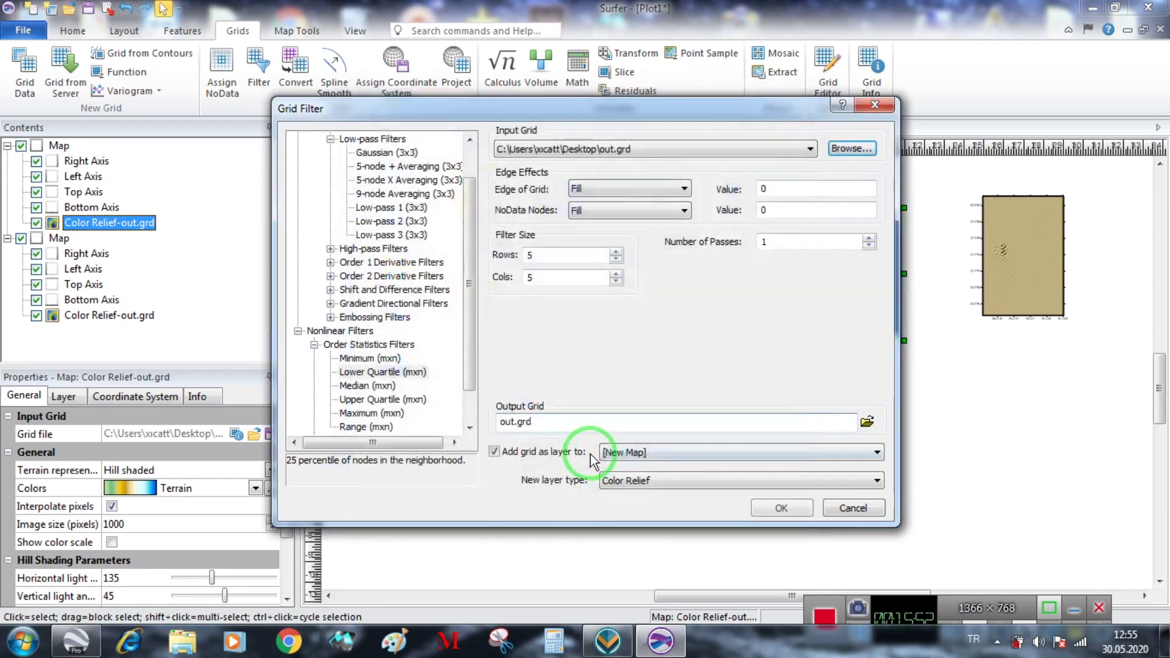
click(762, 512)
click(686, 366)
click(634, 360)
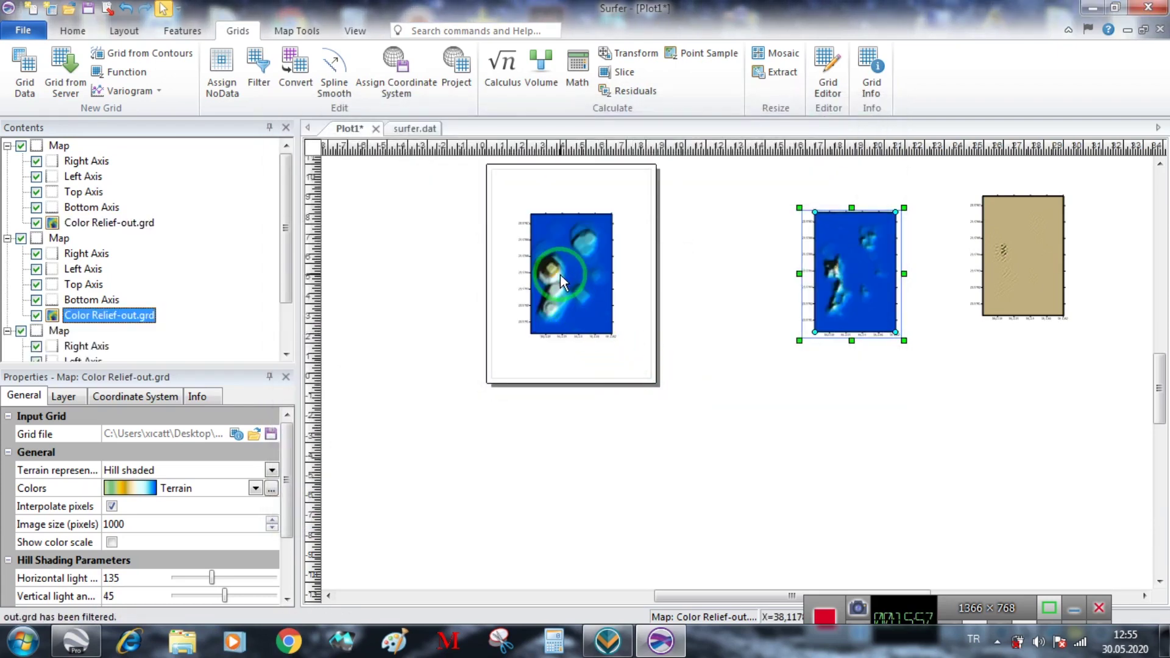
- Shift the color relief map slightly right on the page and delete the two maps lying outside the page
click(612, 271)
drag(612, 271, 633, 269)
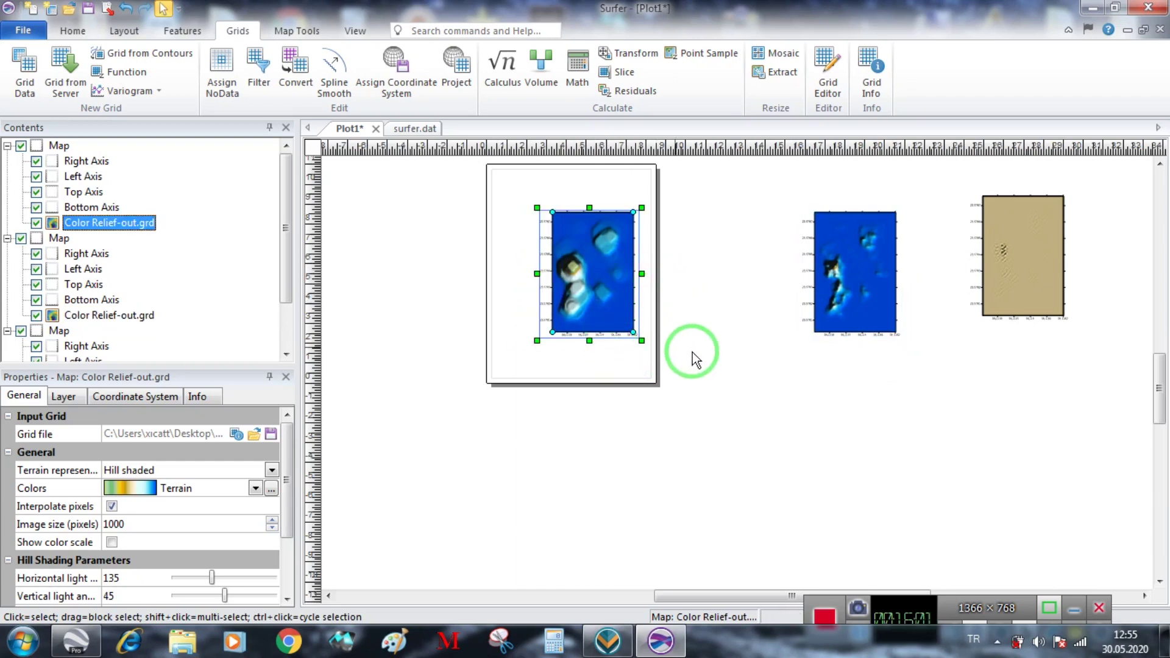
click(850, 269)
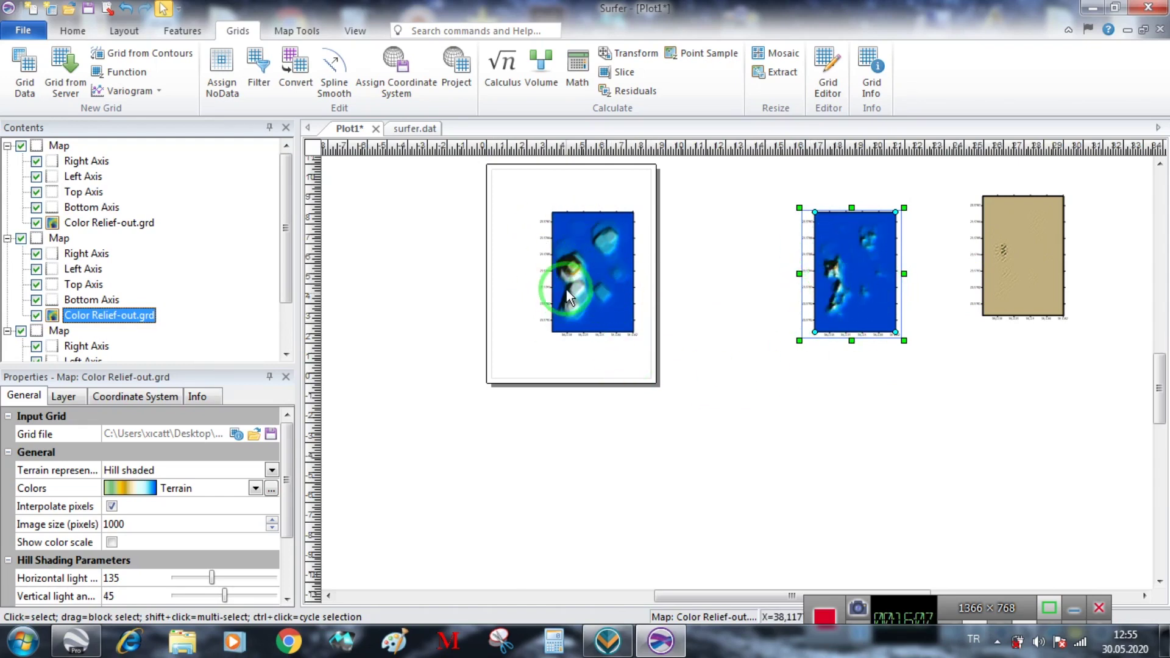
right_click(864, 281)
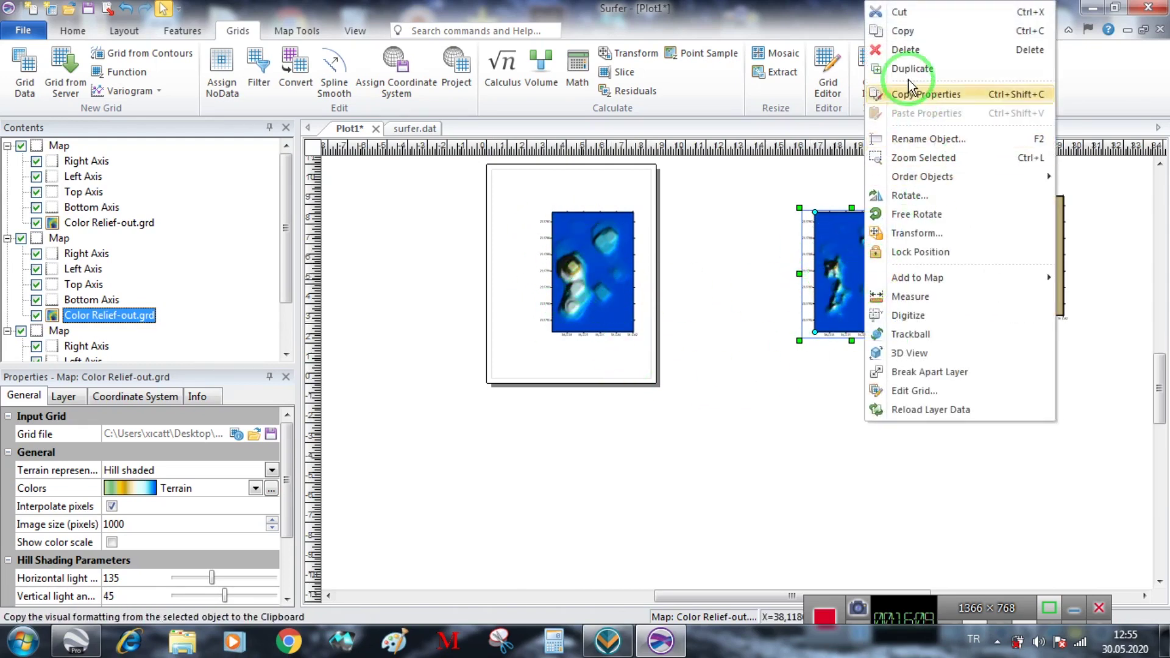
click(919, 44)
right_click(1003, 258)
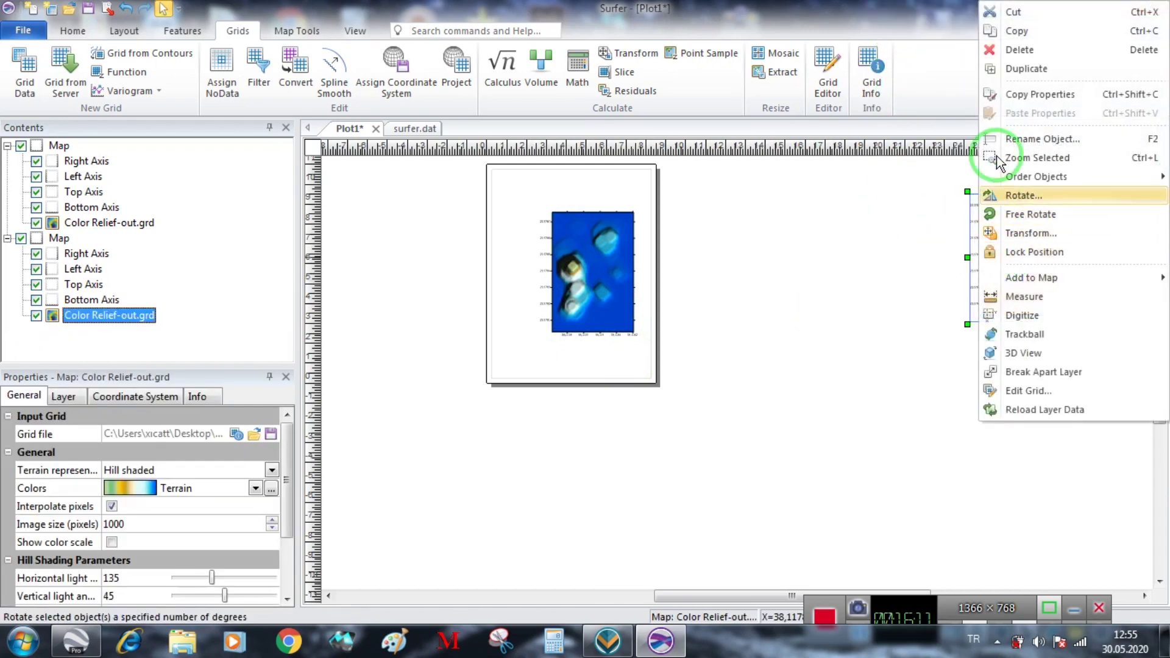
click(1009, 48)
- Open the remaining out.grd color relief layer's colormap for editing
scroll(620, 286, up, 3)
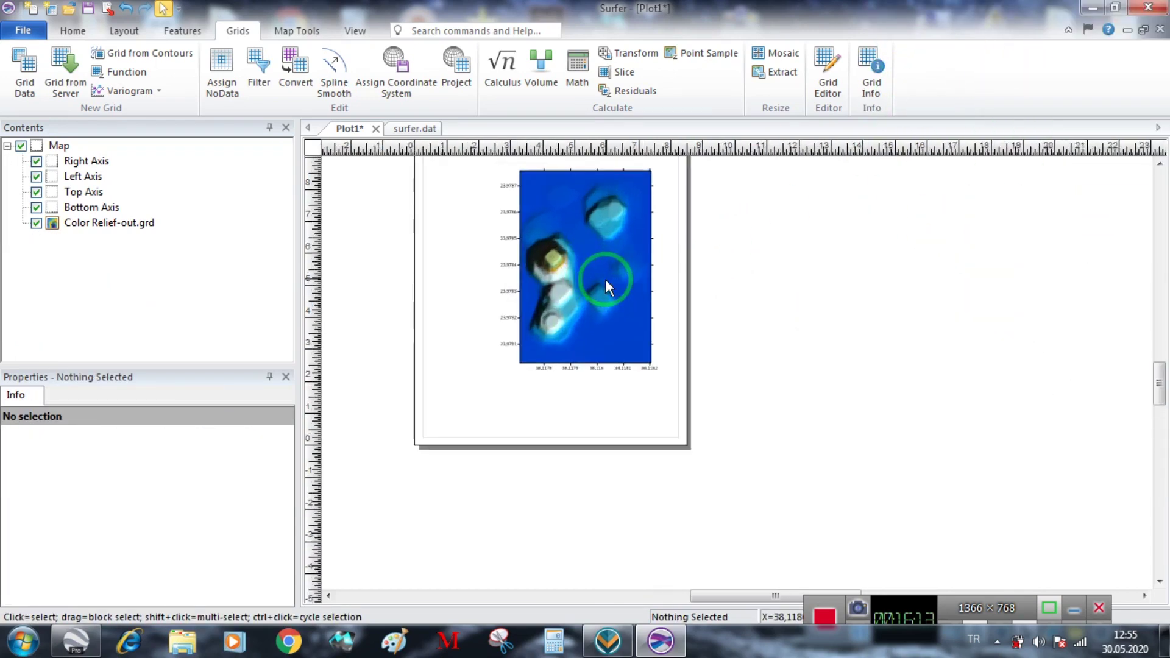
scroll(664, 293, down, 4)
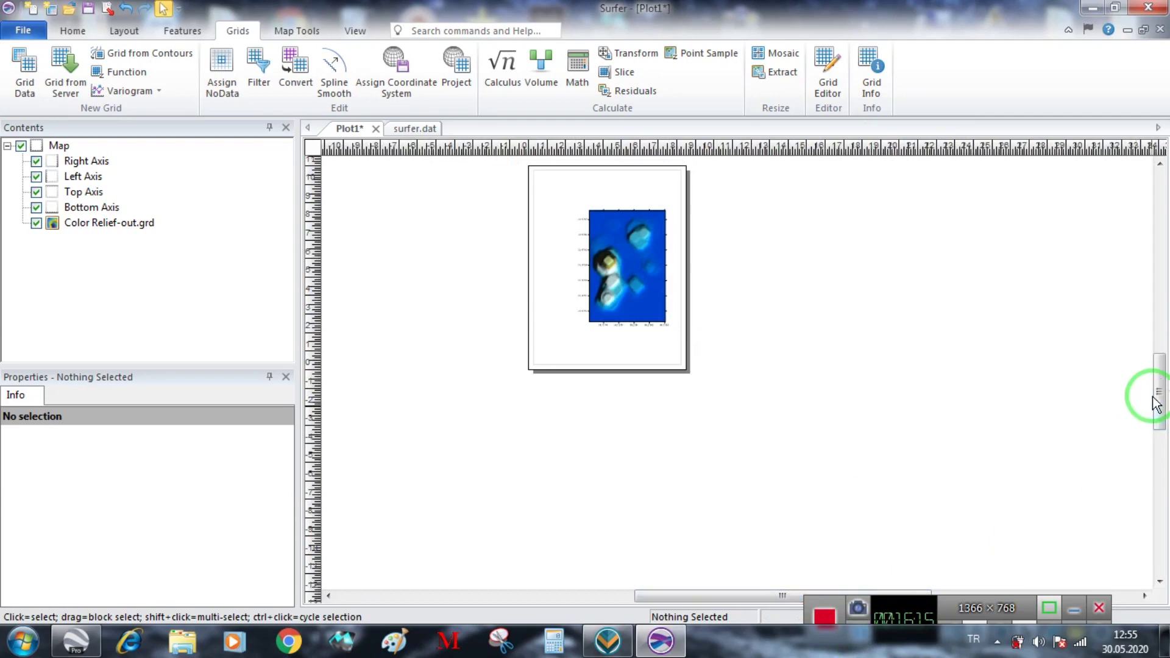
scroll(633, 323, up, 2)
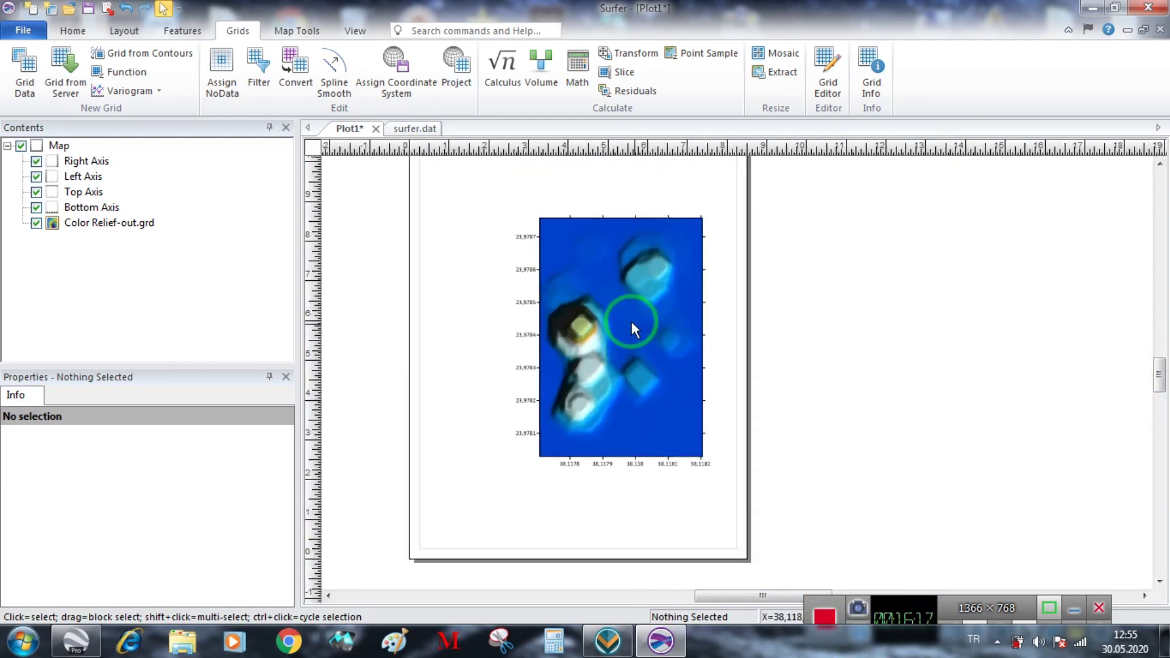
click(633, 327)
click(271, 488)
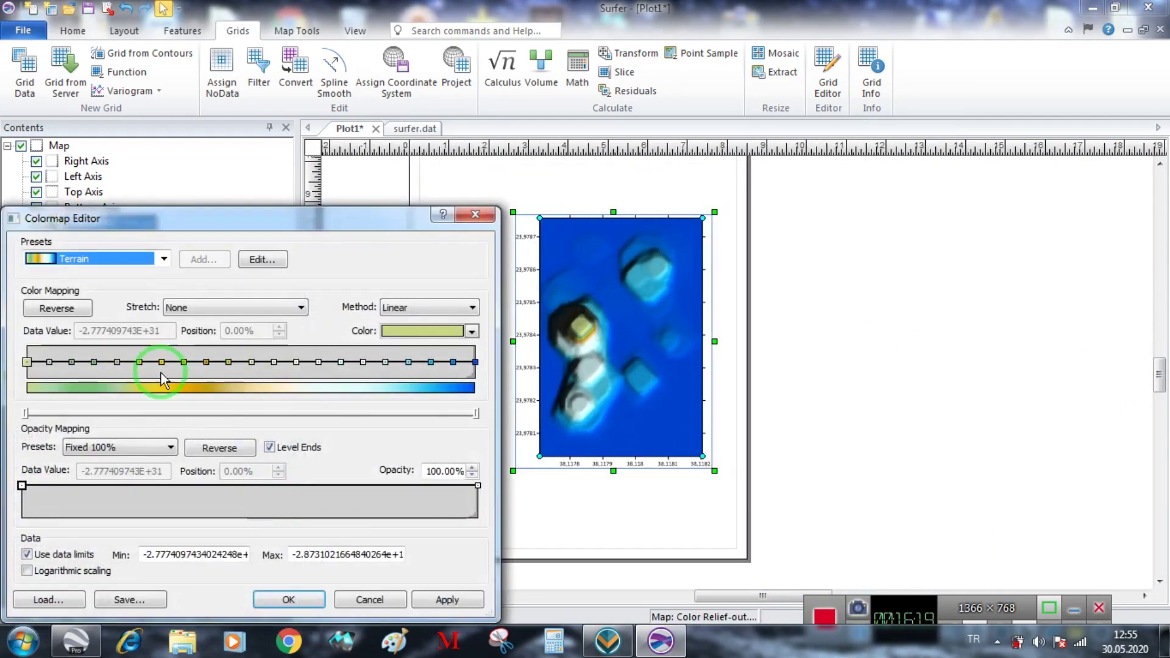
- Load the KAPALI ODA.clr color map file from the desktop's UYDU folder into the colormap
click(47, 599)
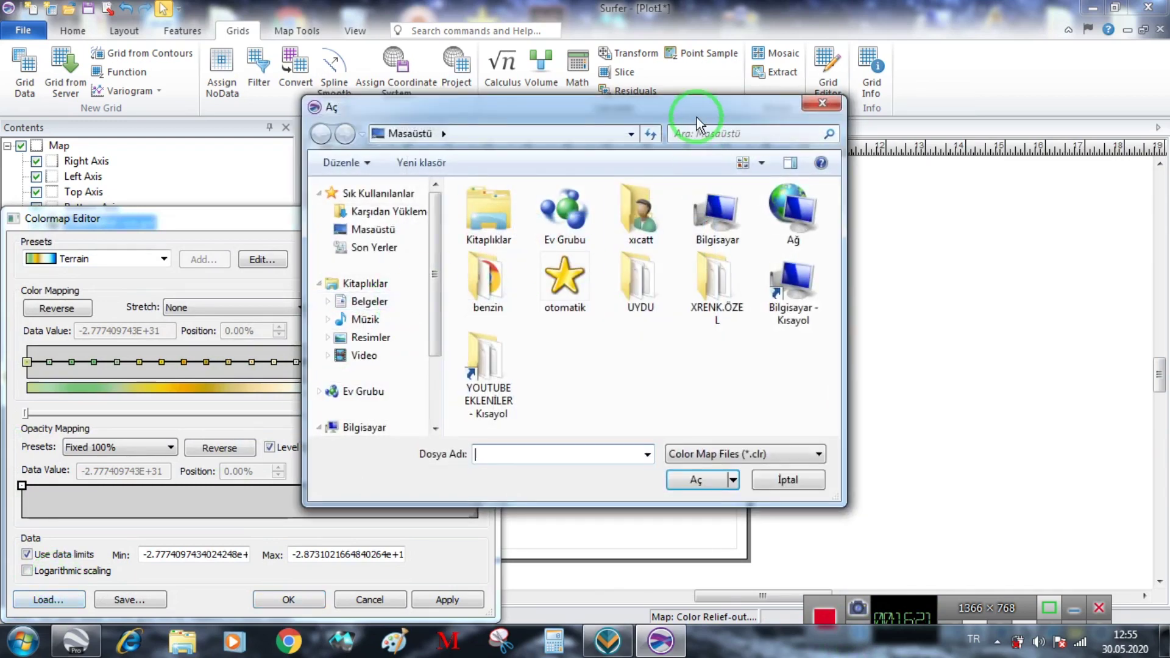
drag(575, 99, 575, 81)
double_click(645, 285)
drag(596, 97, 293, 73)
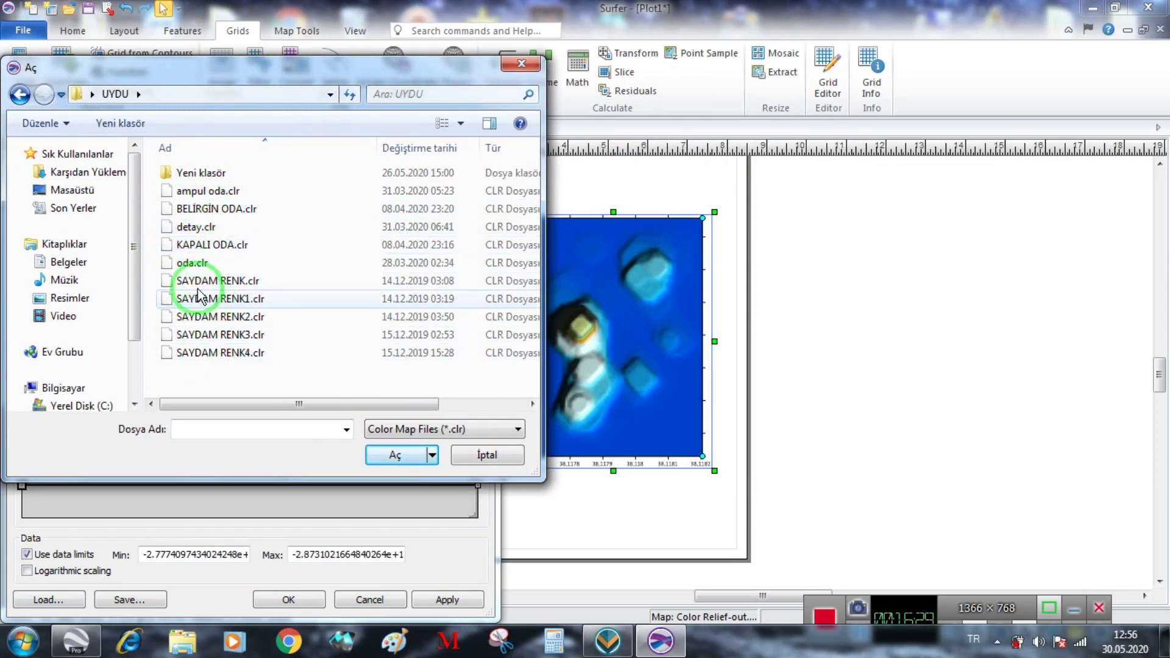
click(189, 247)
click(391, 452)
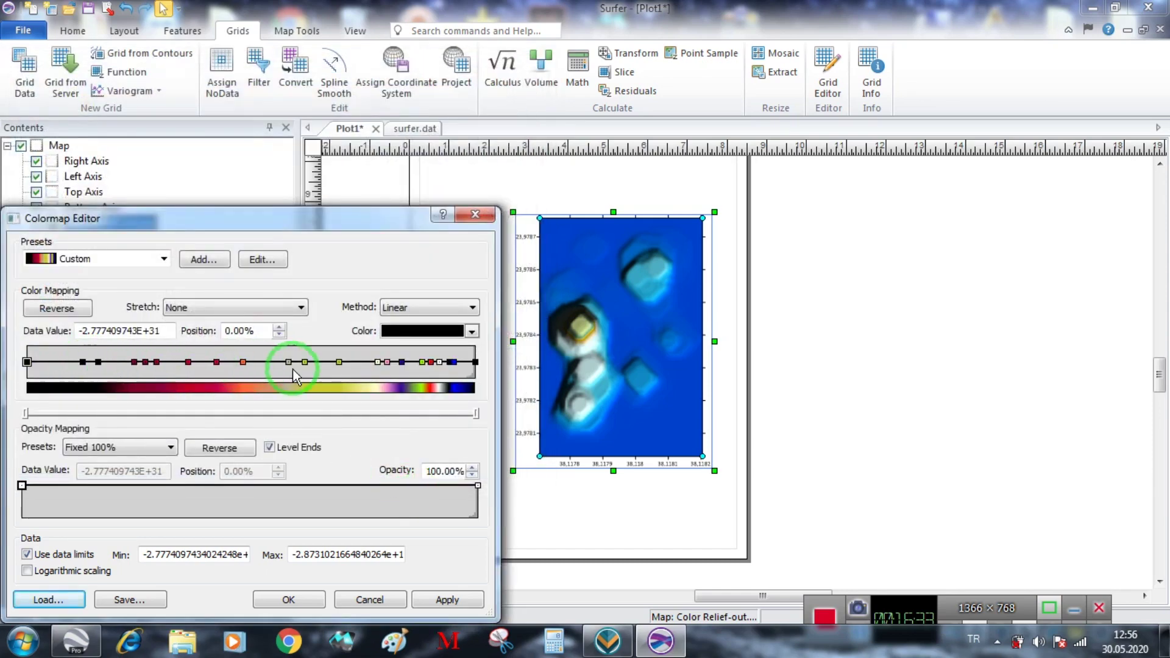
- Move the second black color node to 10.13%, apply it to the map, and reverse the colormap
click(82, 363)
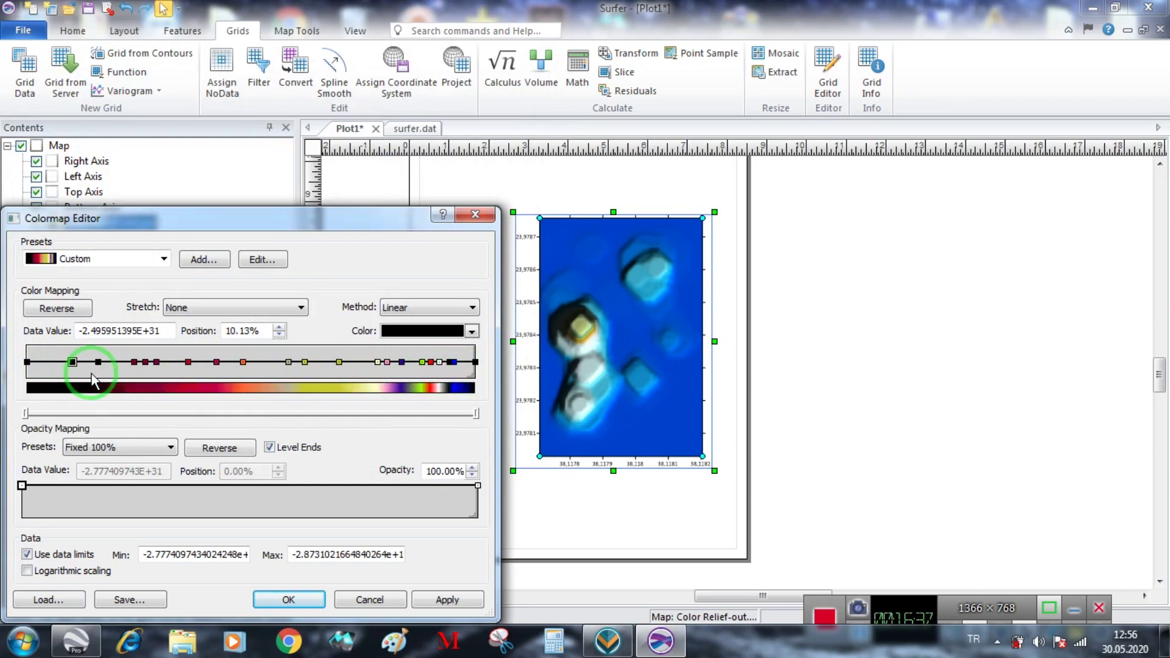
click(451, 599)
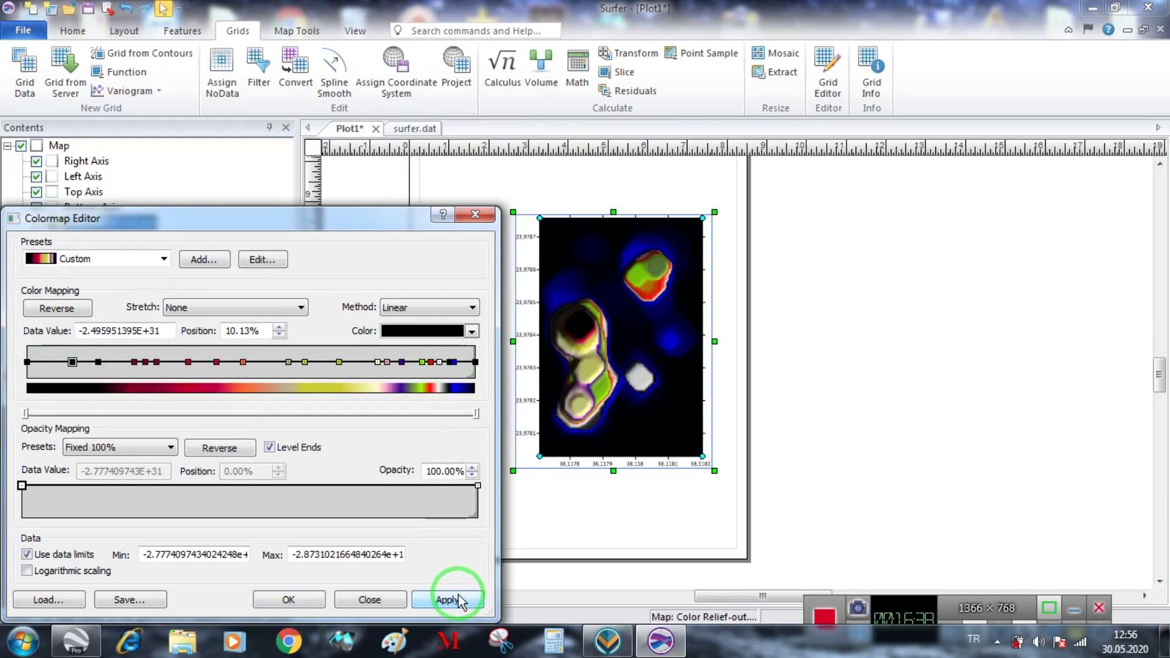
click(40, 311)
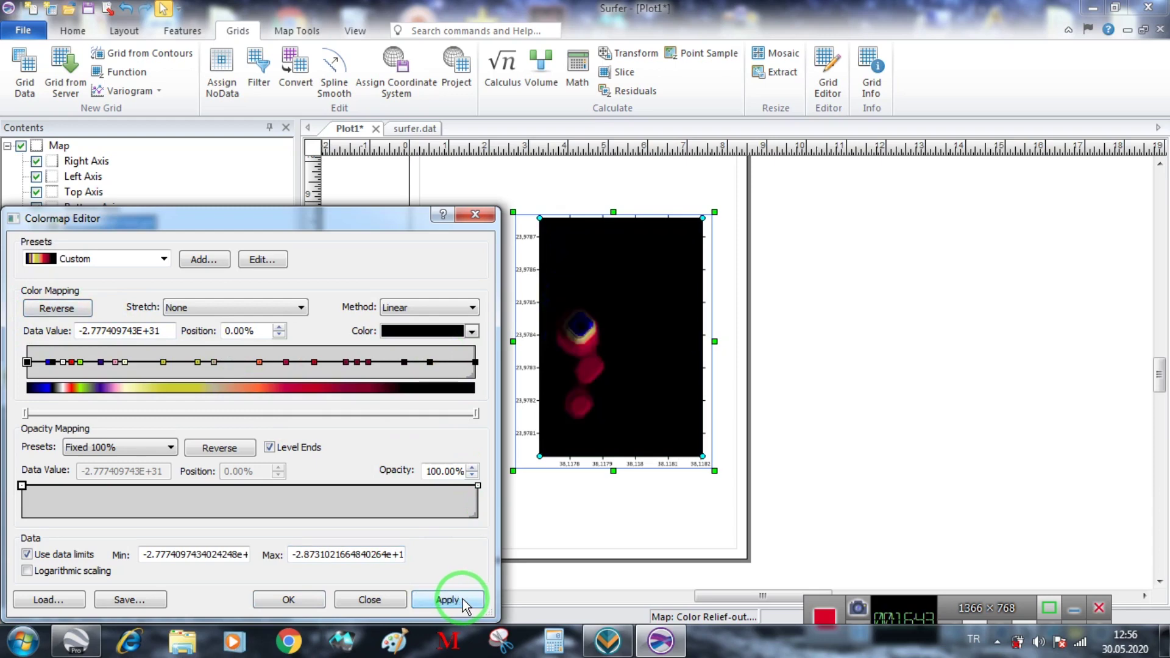
- Switch the colormap to the Brown-Aqua preset and apply it to the map
click(162, 260)
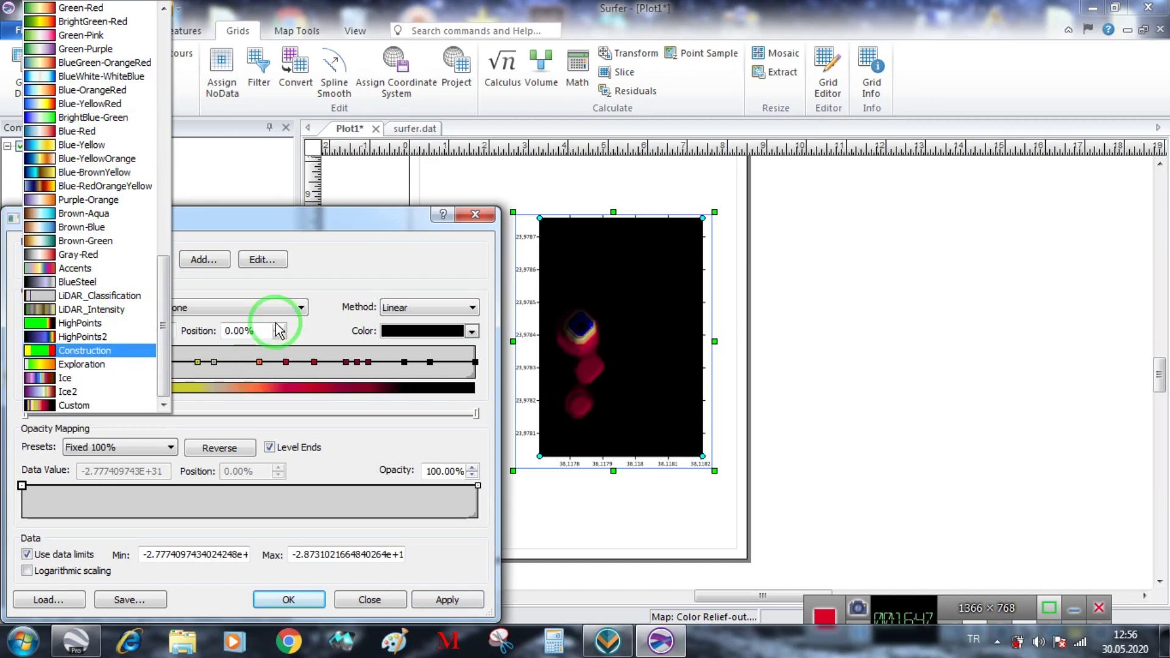
click(351, 269)
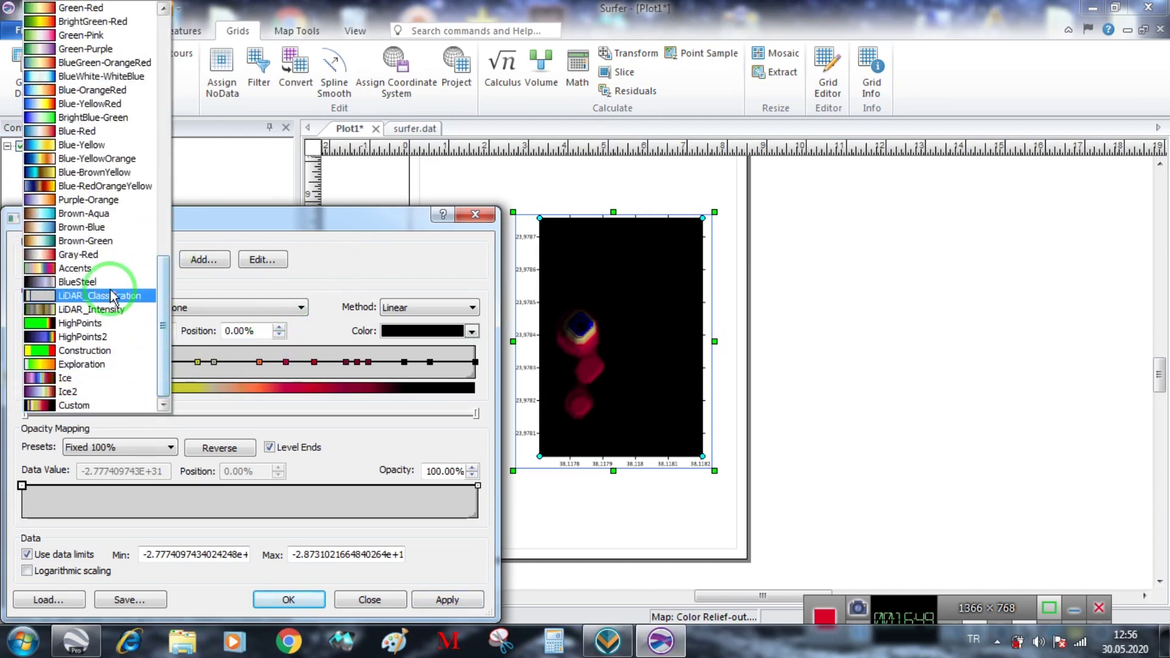
scroll(163, 268, up, 8)
drag(166, 274, 175, 125)
click(173, 120)
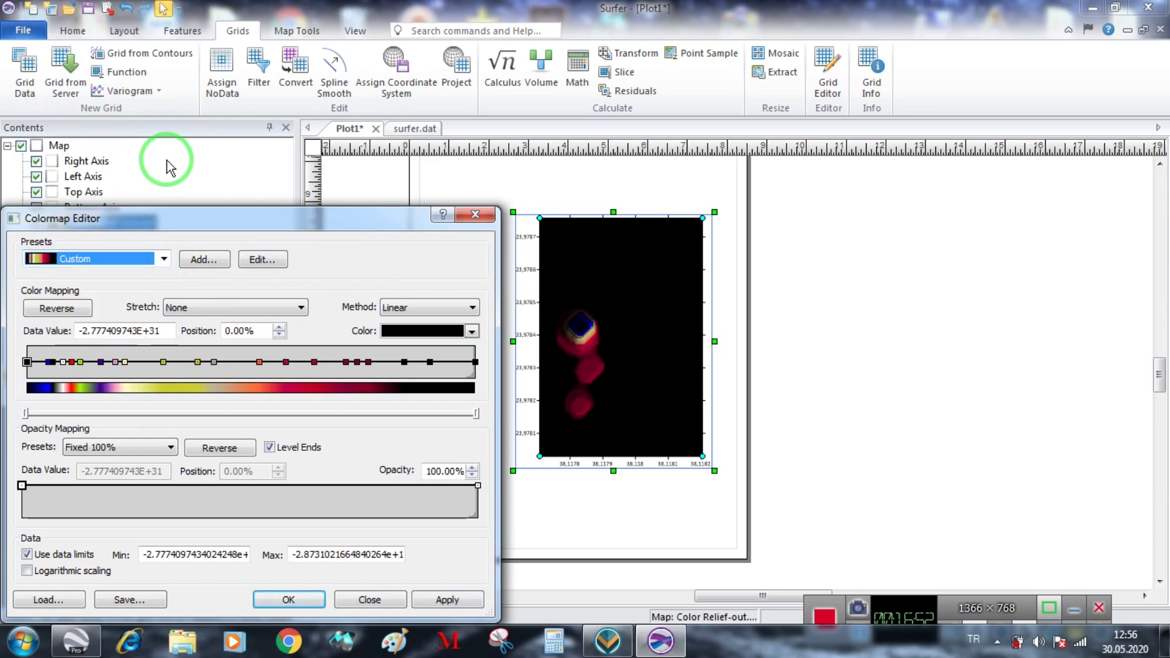
click(164, 261)
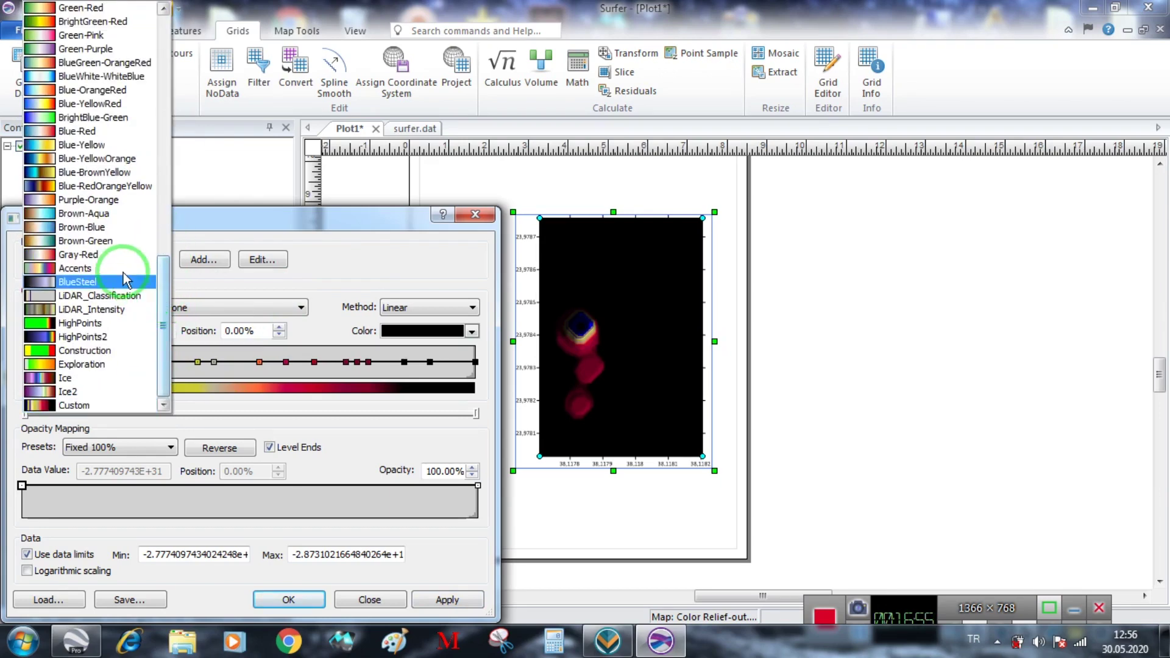
click(56, 214)
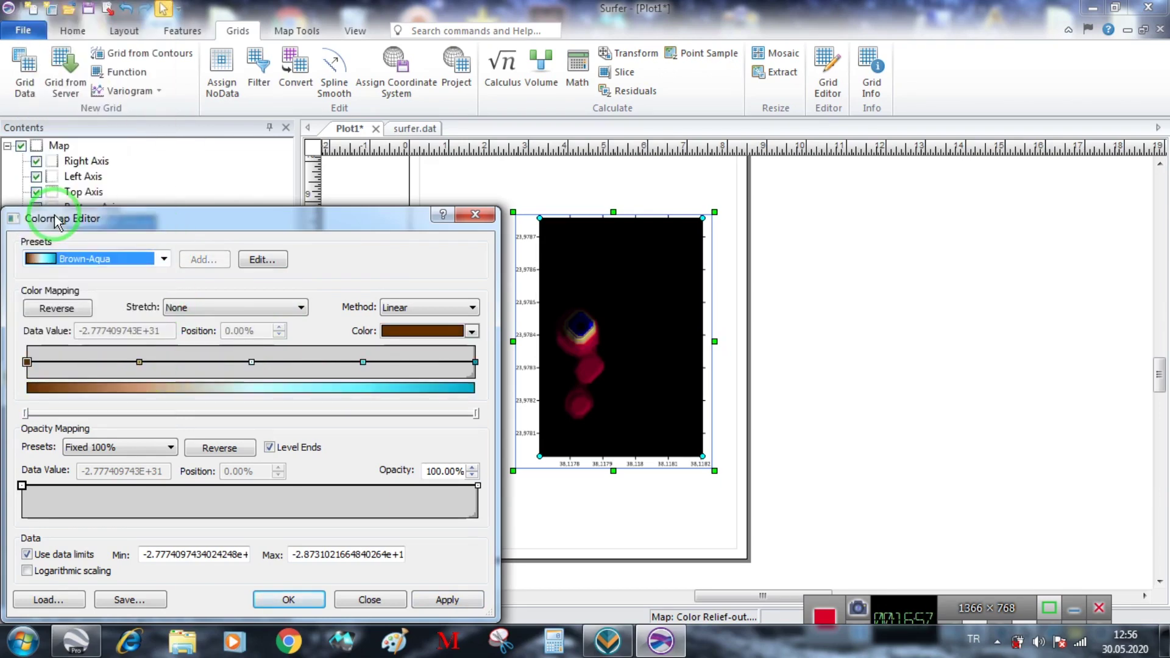
click(450, 597)
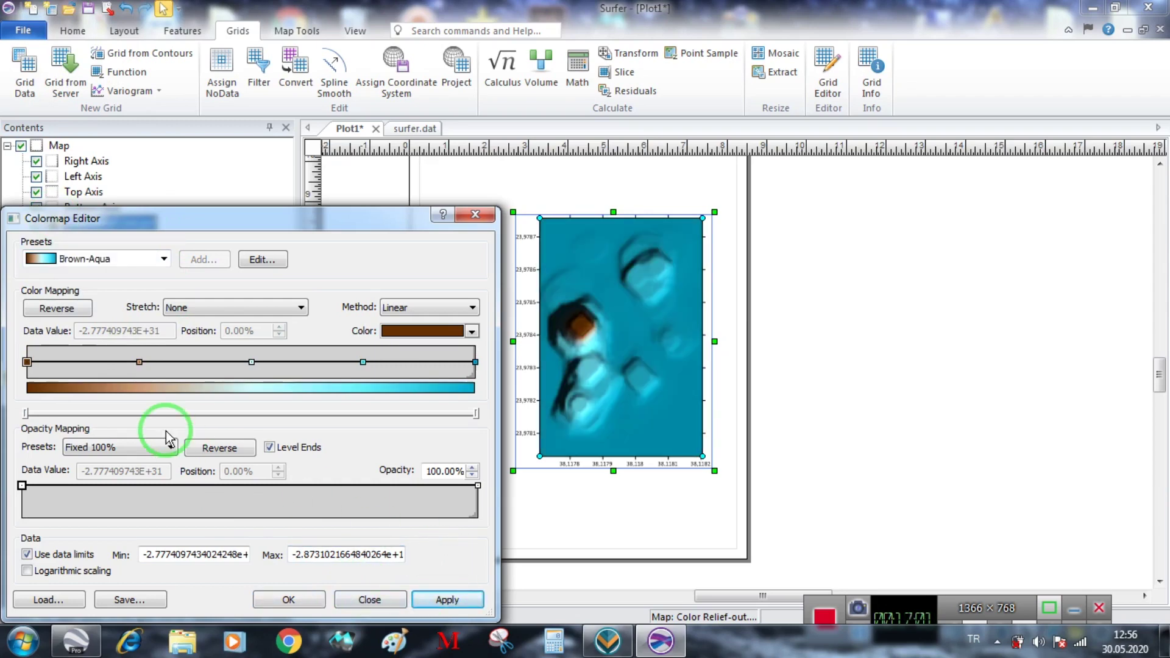
- Change the middle color node at 50.10% to white and apply the change
click(252, 363)
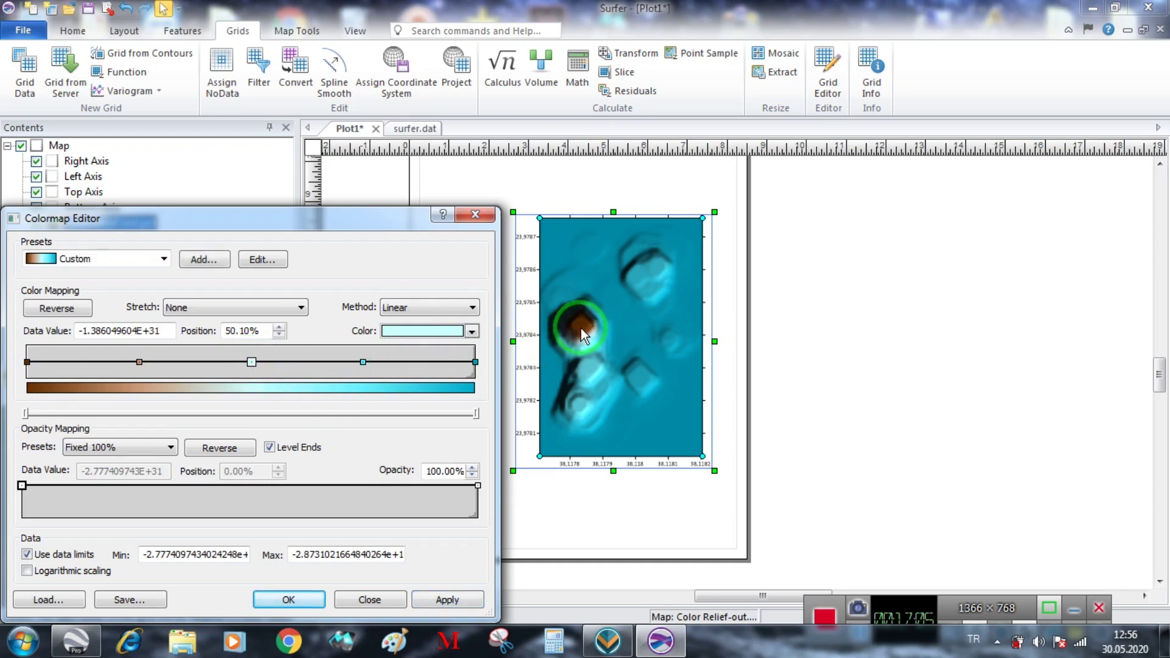
click(448, 332)
click(389, 364)
click(448, 600)
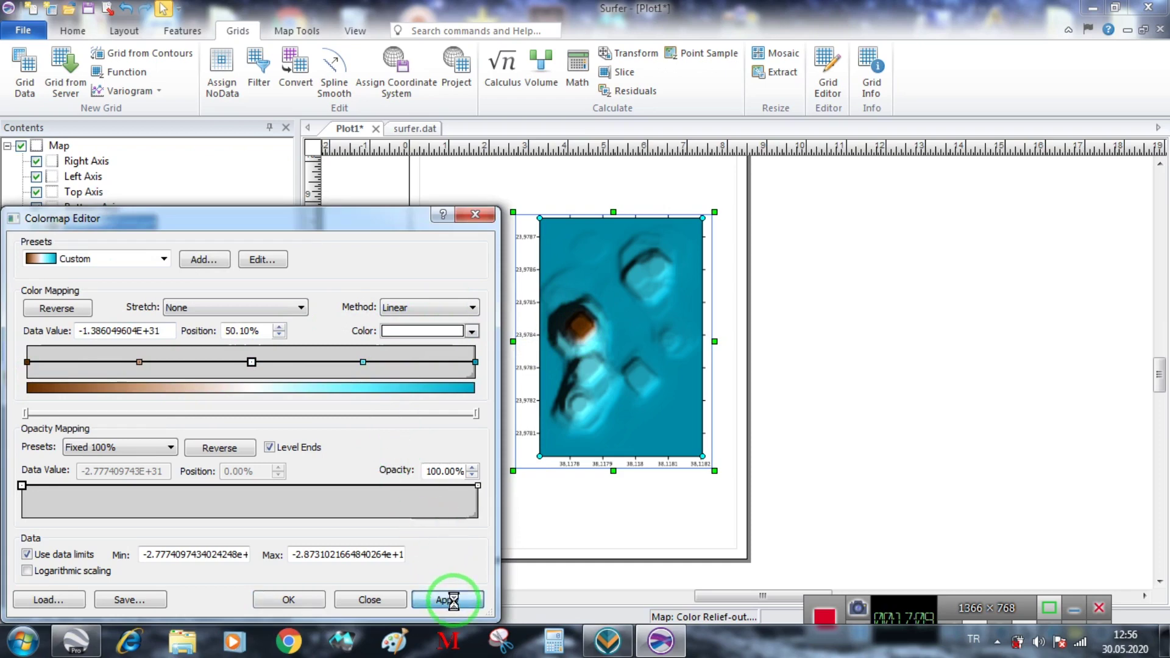
- Make the color nodes at 75% and 100% white and apply them to the map
click(364, 362)
click(391, 332)
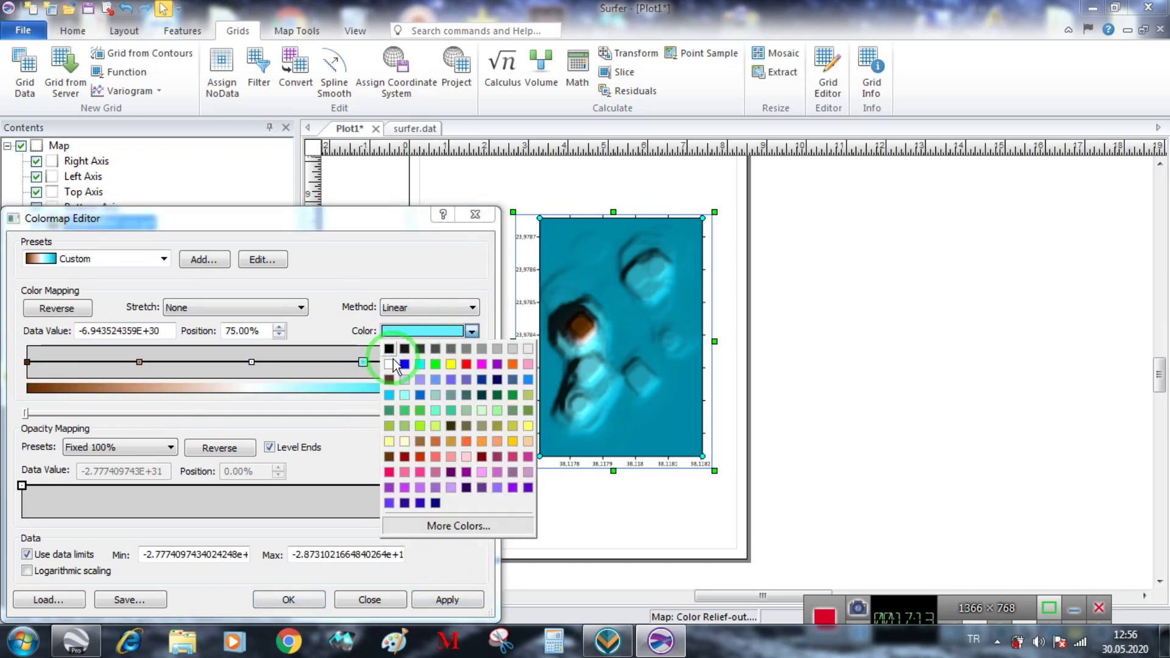
click(393, 360)
click(476, 362)
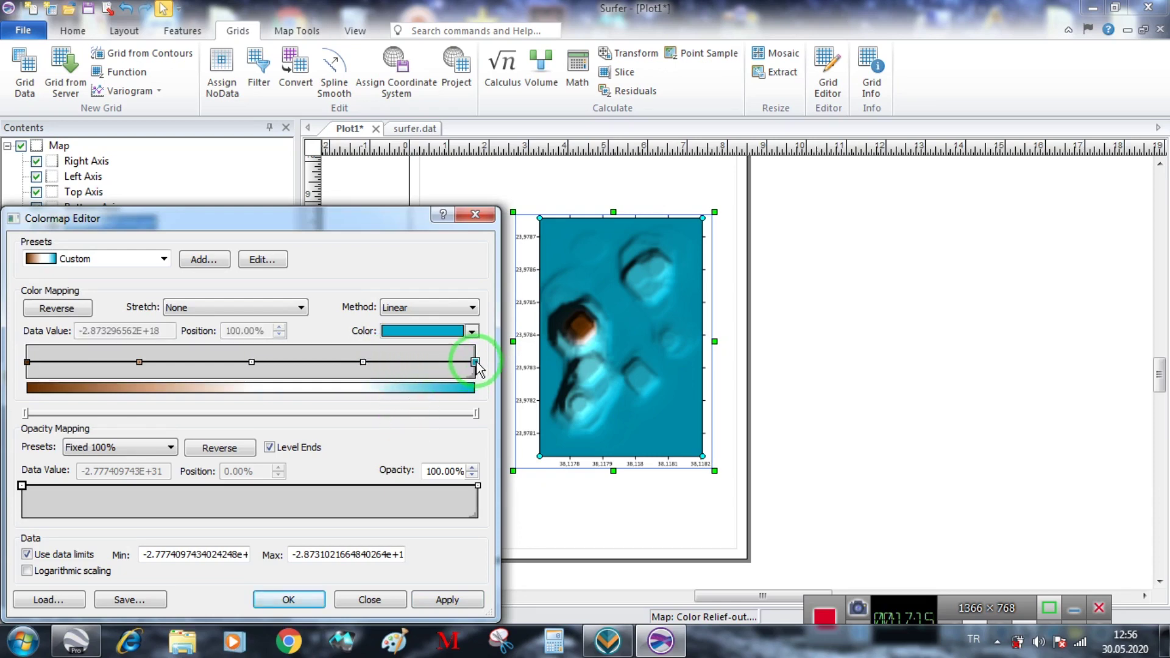
click(426, 332)
click(392, 366)
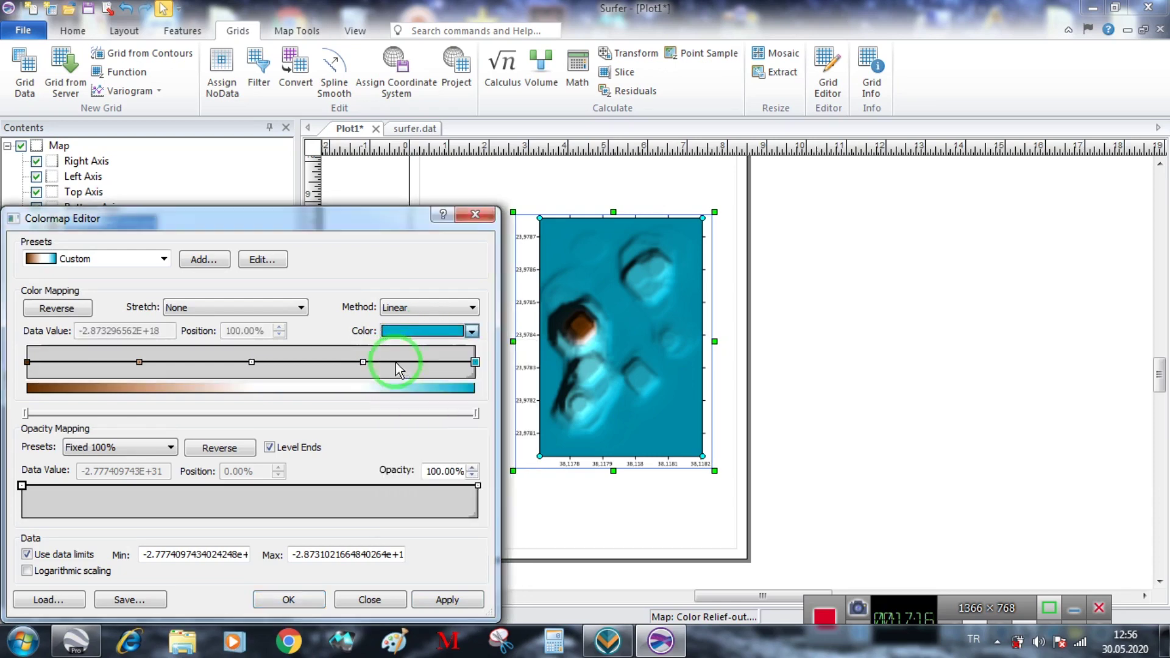
click(473, 599)
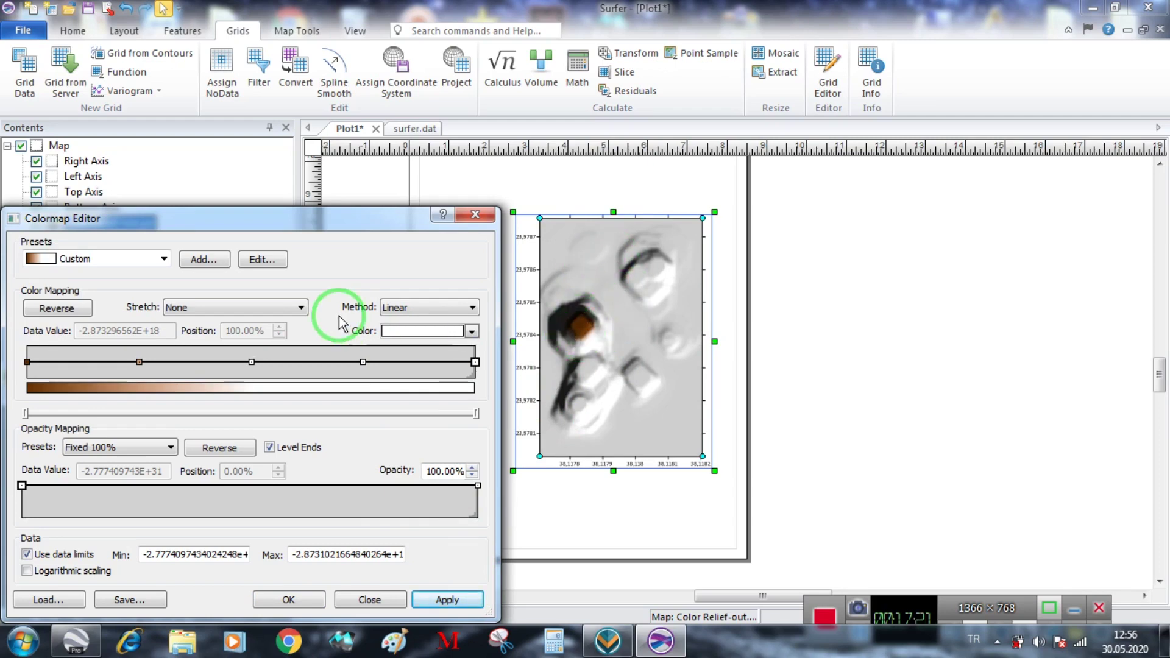
- Move the tan color node close to the colormap's start, recolor the first node red, and apply
drag(140, 363, 57, 364)
click(27, 363)
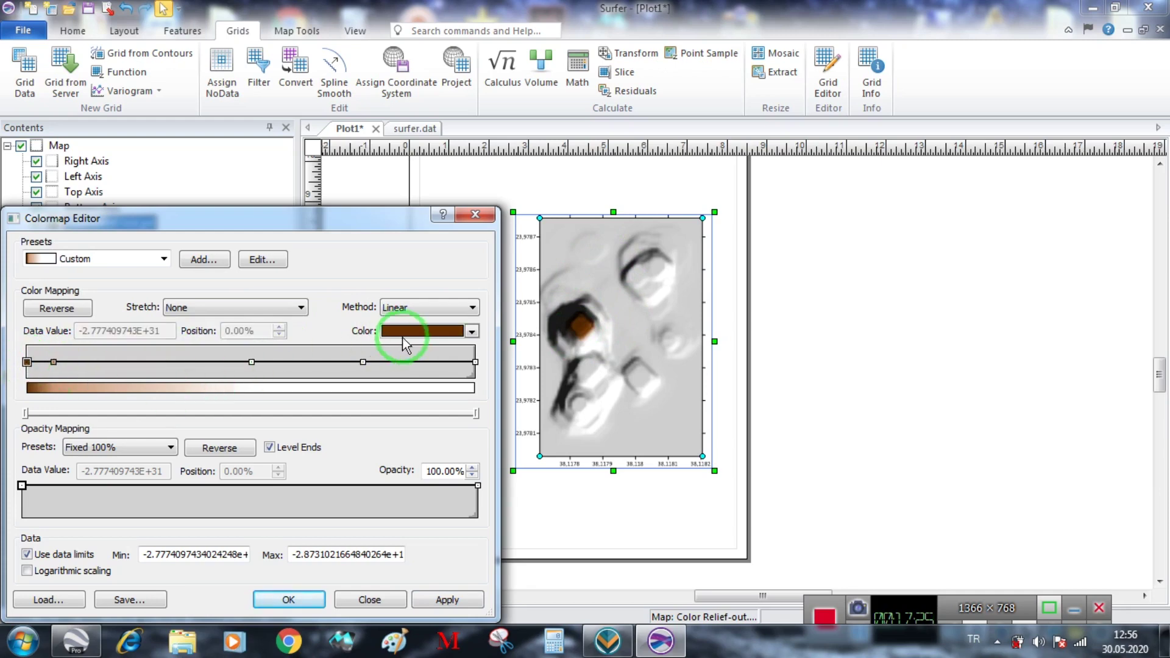
click(407, 335)
click(480, 371)
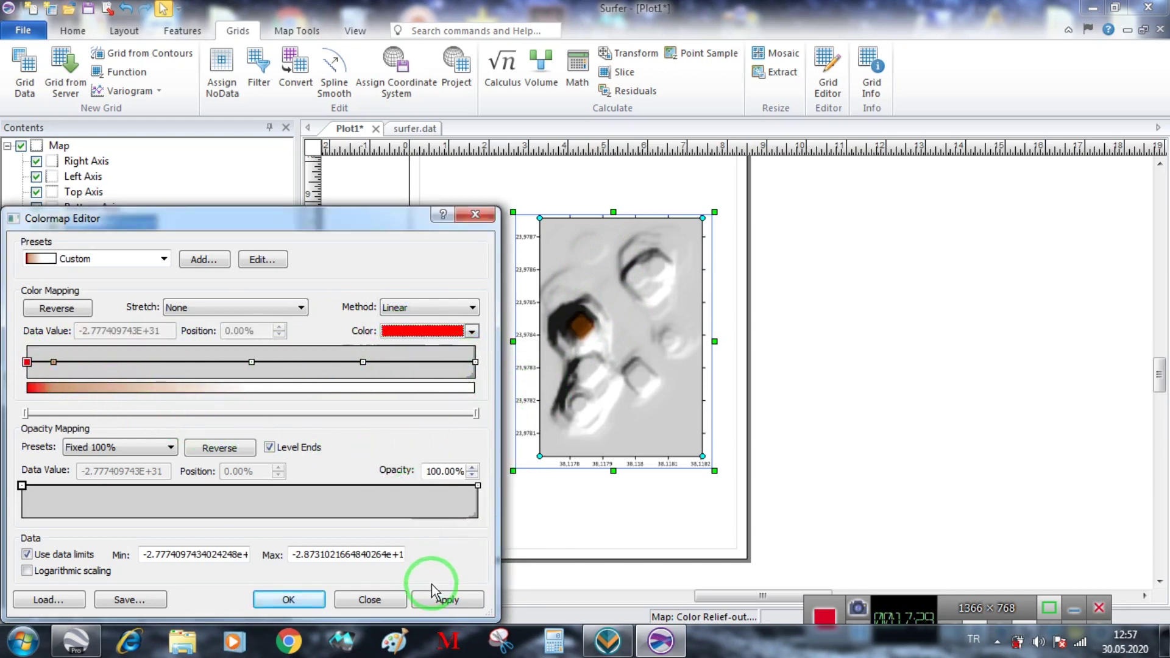
click(307, 375)
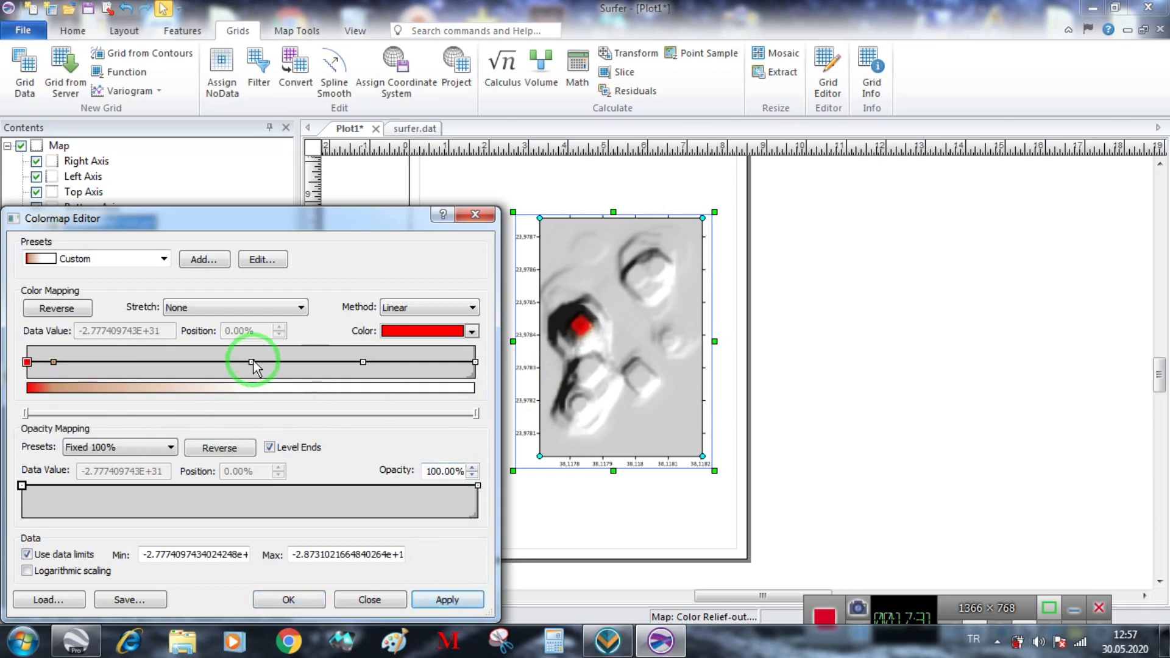
- Move the middle white node to 9.56% and the tan node to 4.97%, applying the changes to the map
drag(251, 361, 72, 373)
click(444, 600)
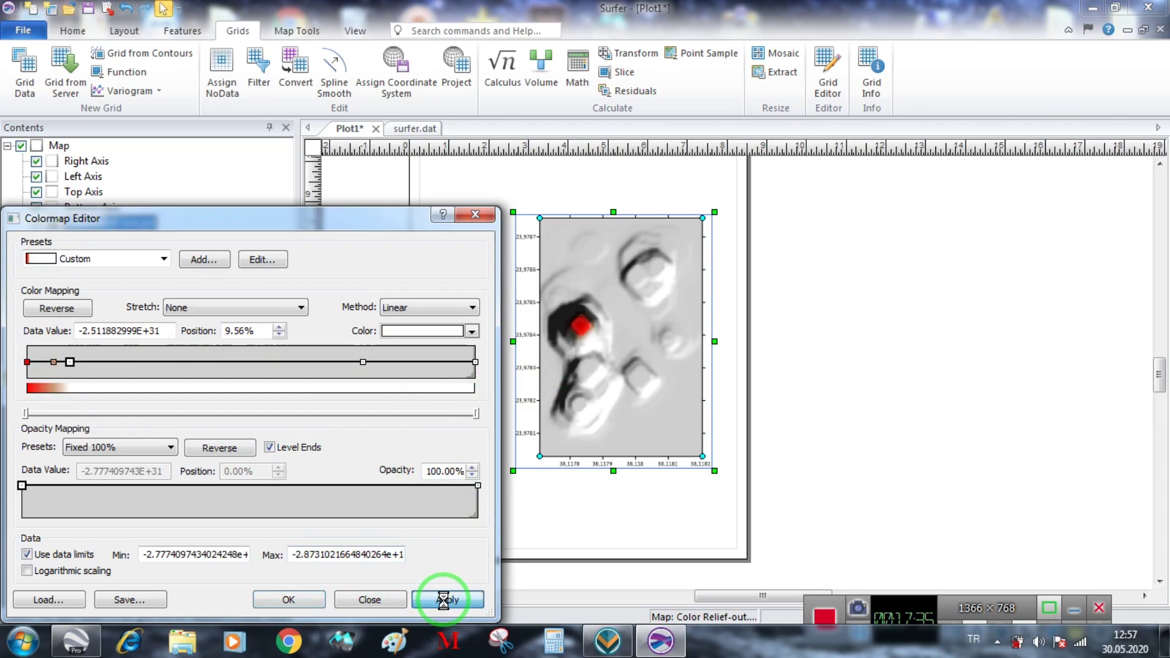
click(54, 362)
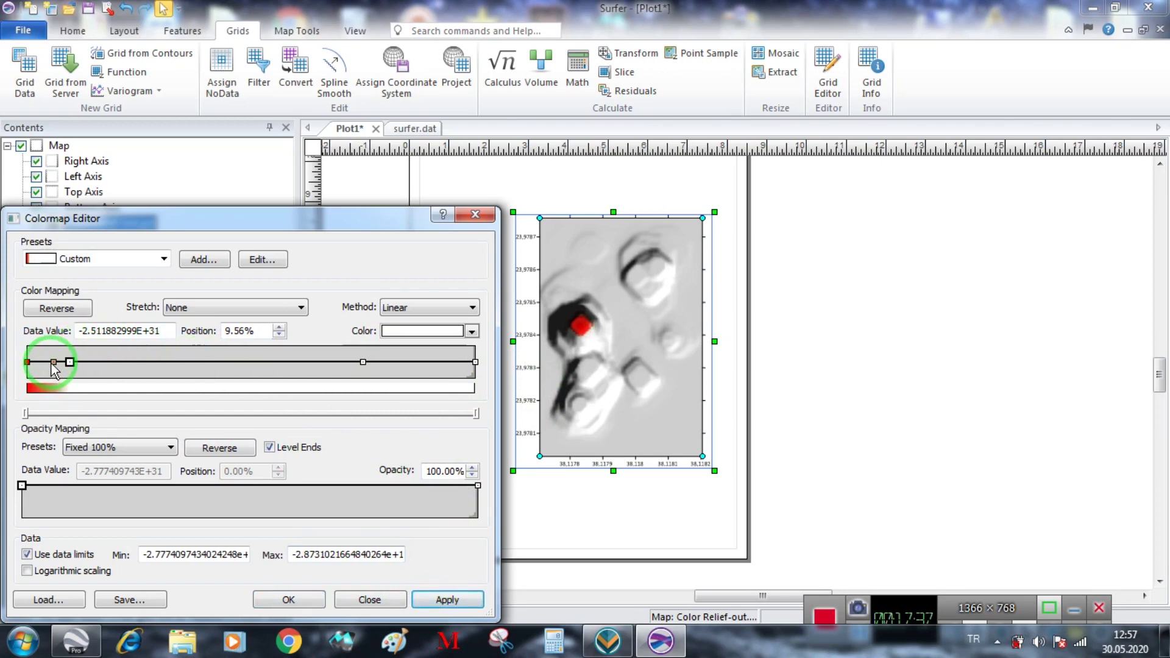
drag(53, 363, 47, 363)
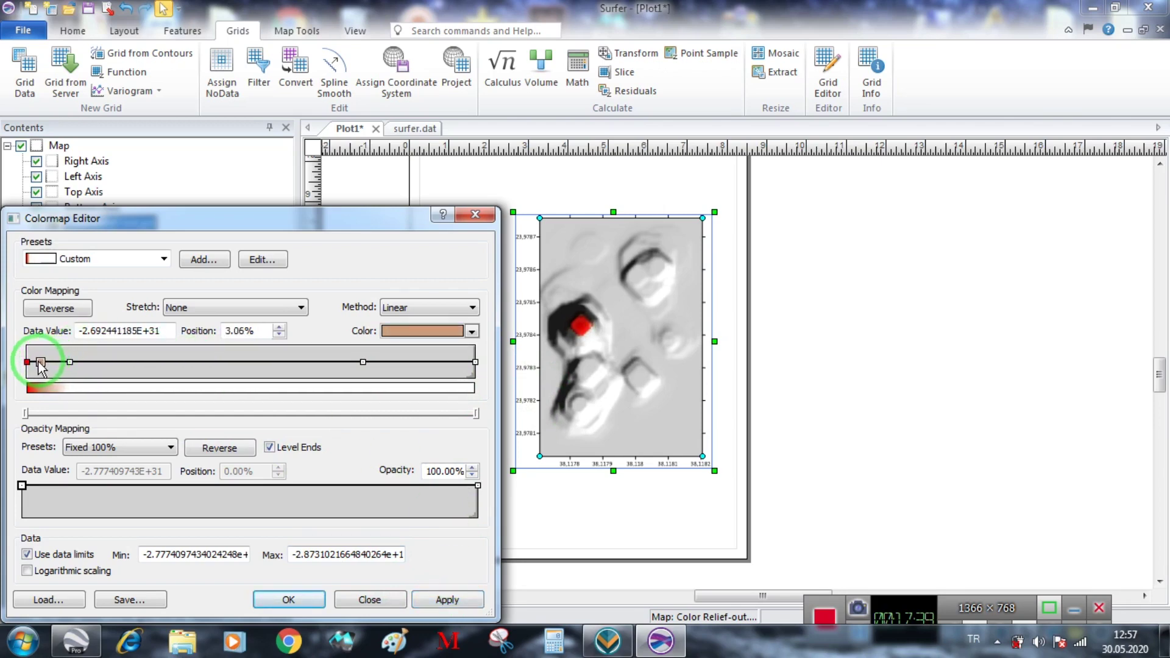
click(346, 579)
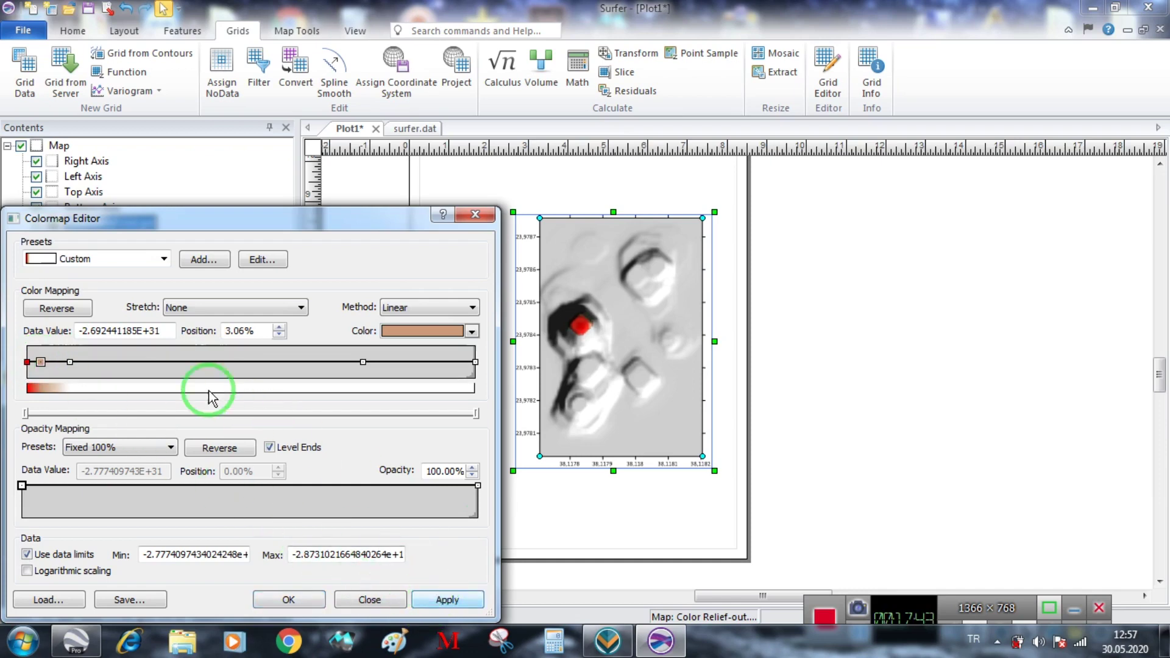
drag(40, 363, 49, 365)
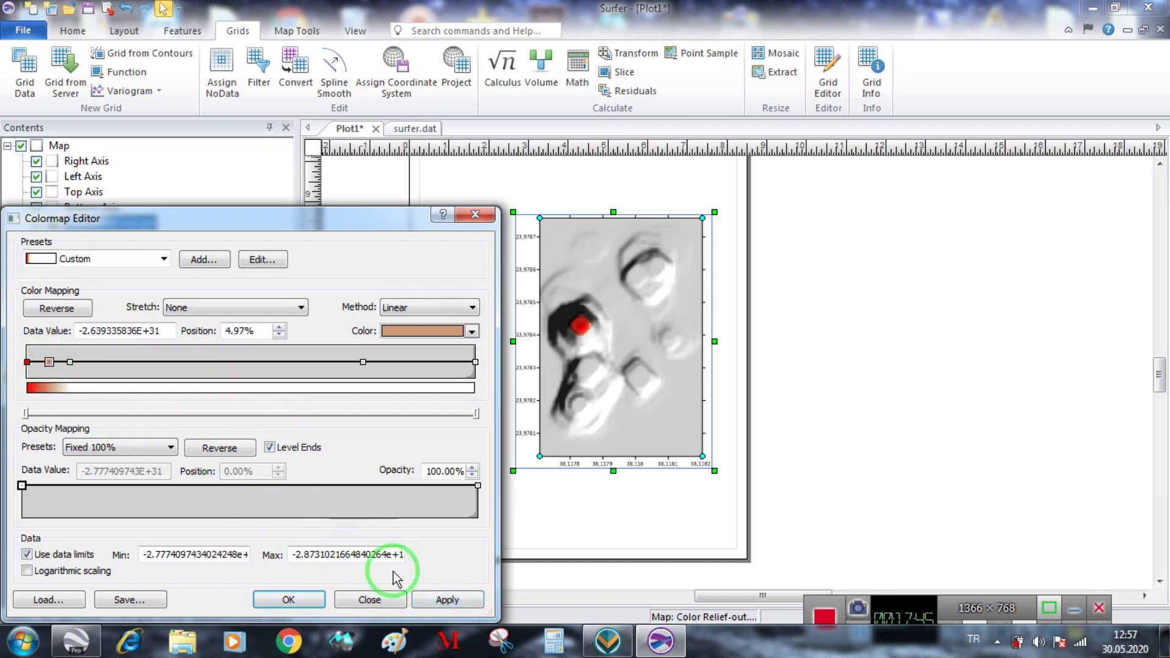
click(434, 601)
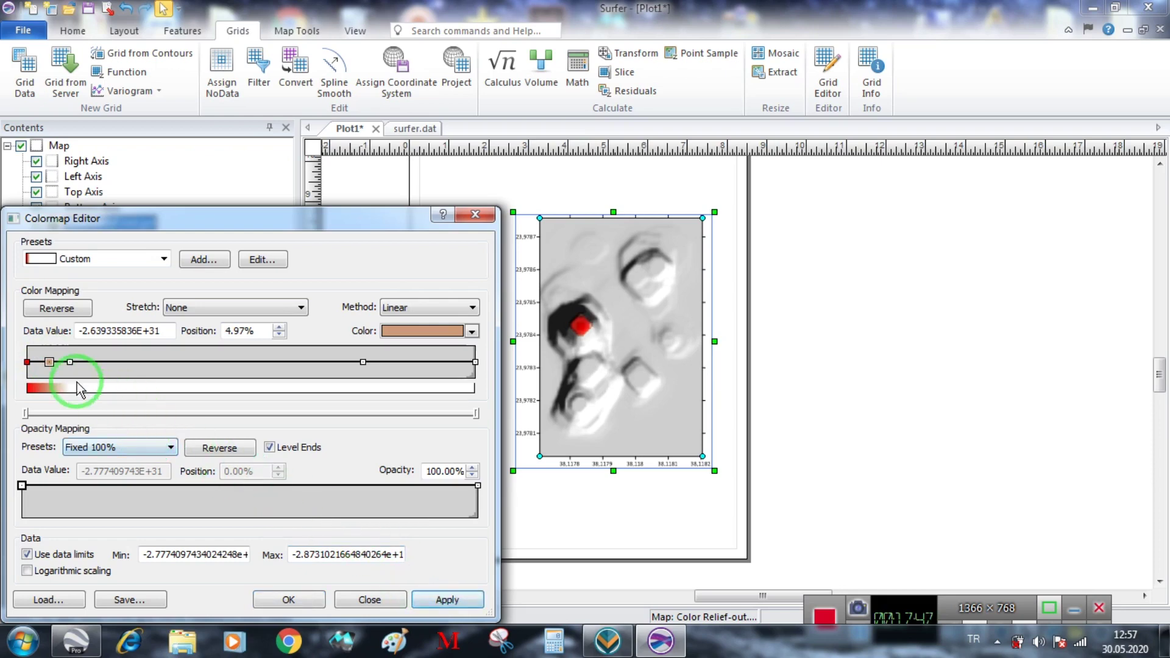
- Move the white node nearest the tan node to 6.31% and the 75% white node to 8.03%, then apply and accept the colormap
drag(70, 363, 67, 363)
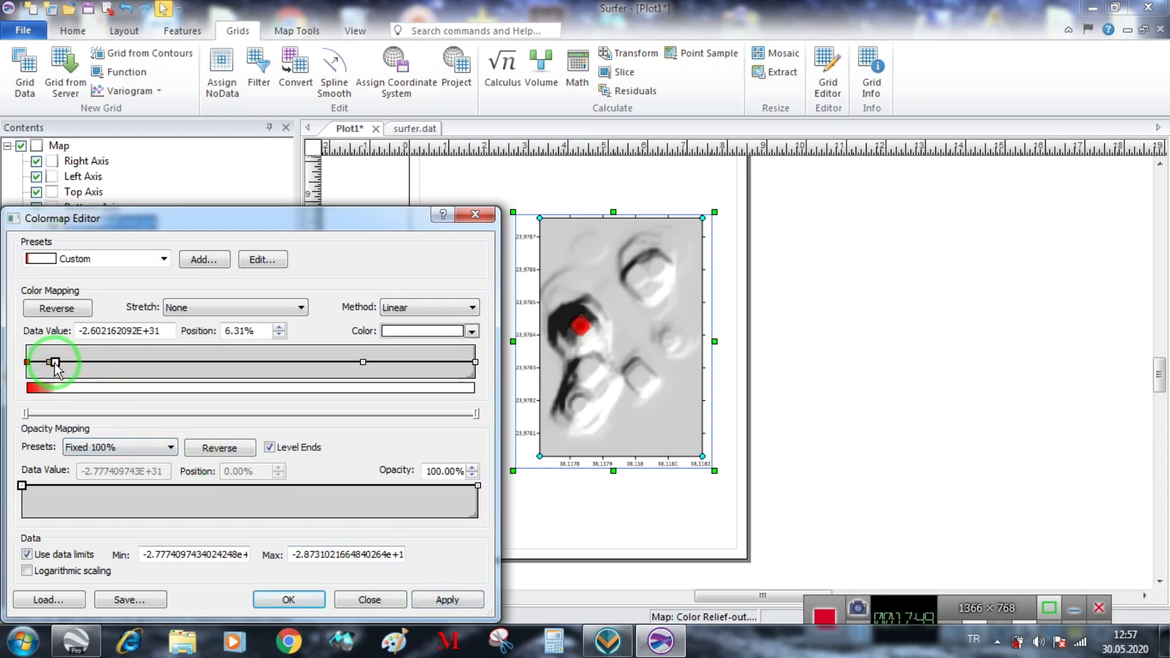
click(453, 599)
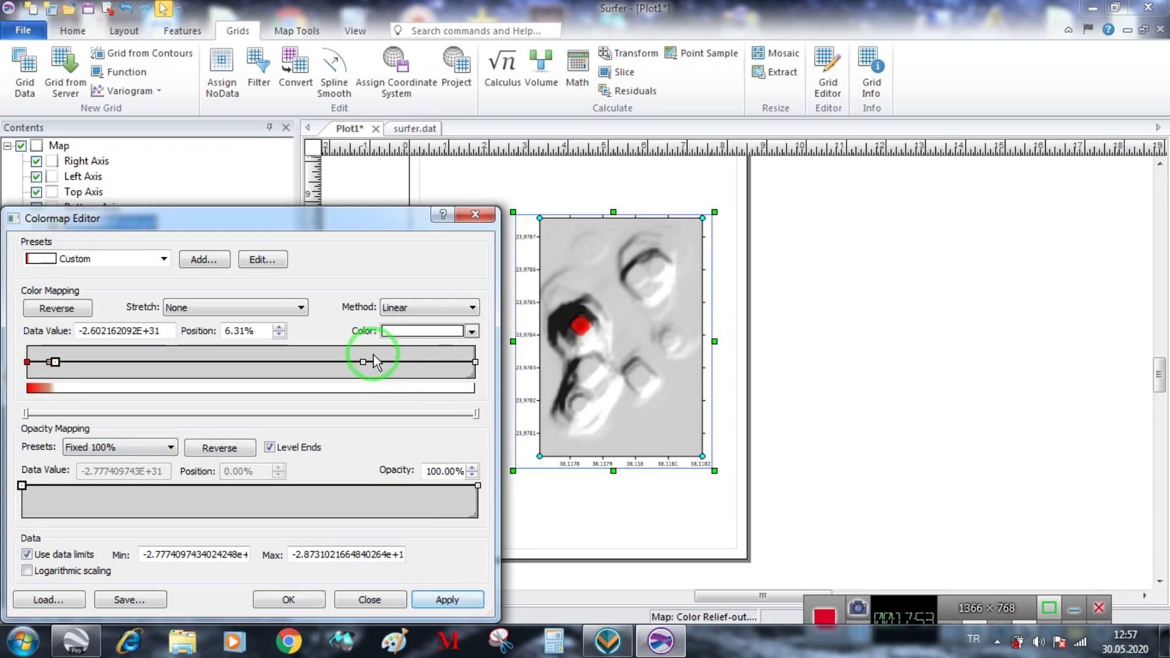
drag(362, 362, 65, 362)
click(450, 599)
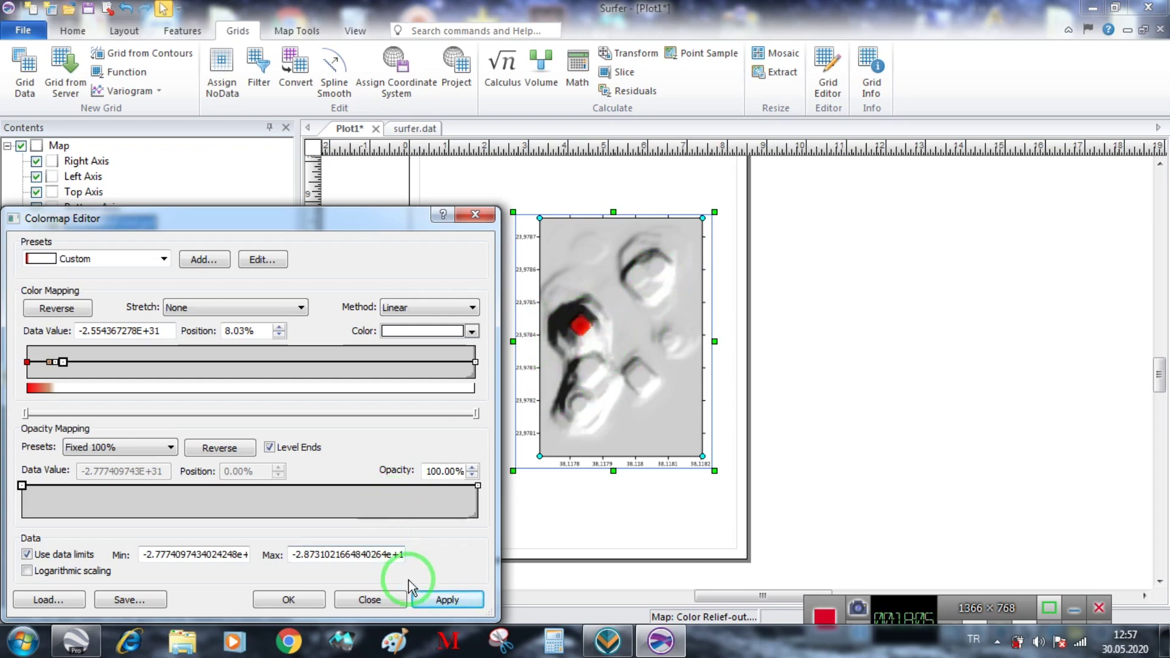
click(318, 605)
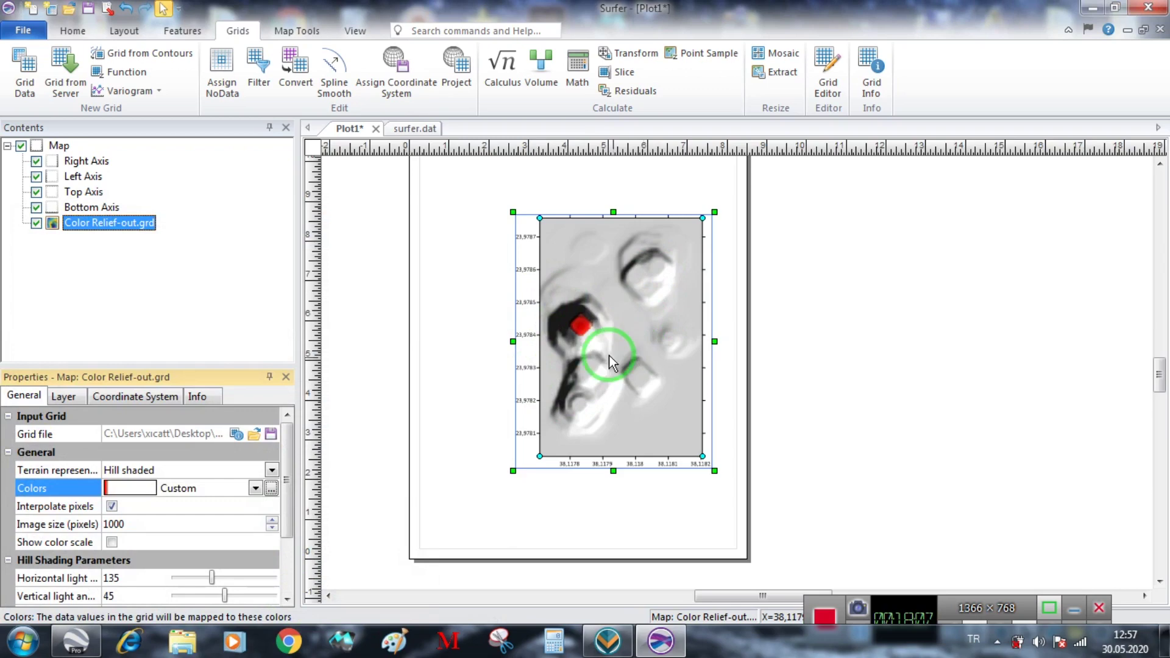
- Examine the red anomaly and the dark structure around it on the color relief map up close
scroll(630, 357, up, 5)
scroll(647, 361, down, 3)
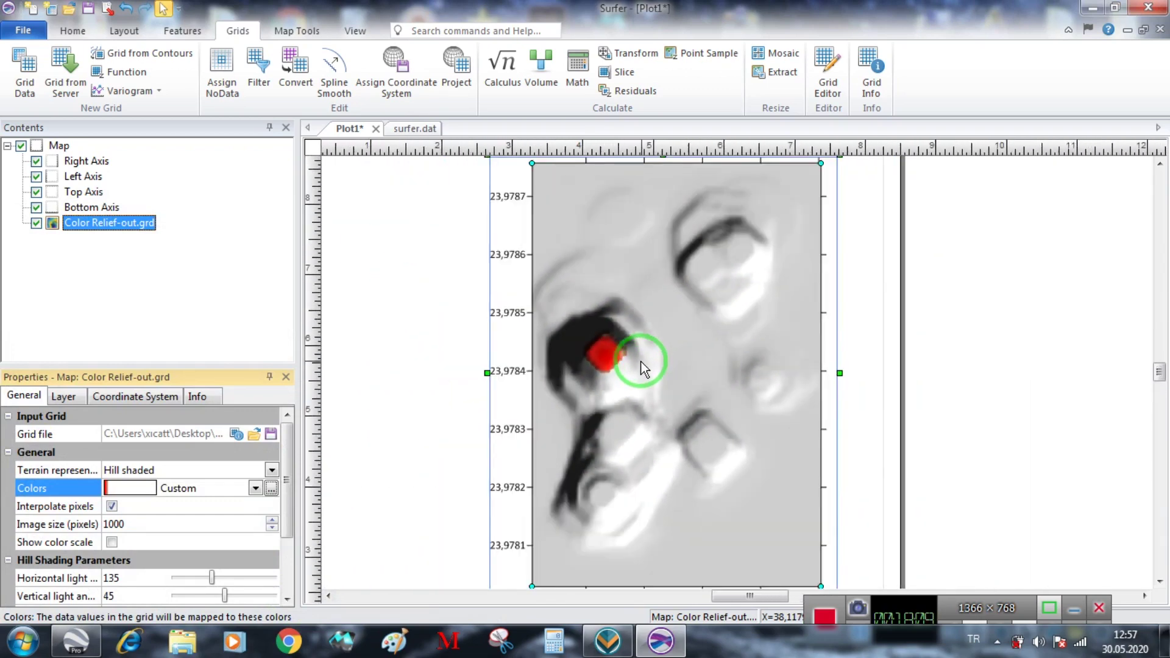
scroll(634, 360, up, 2)
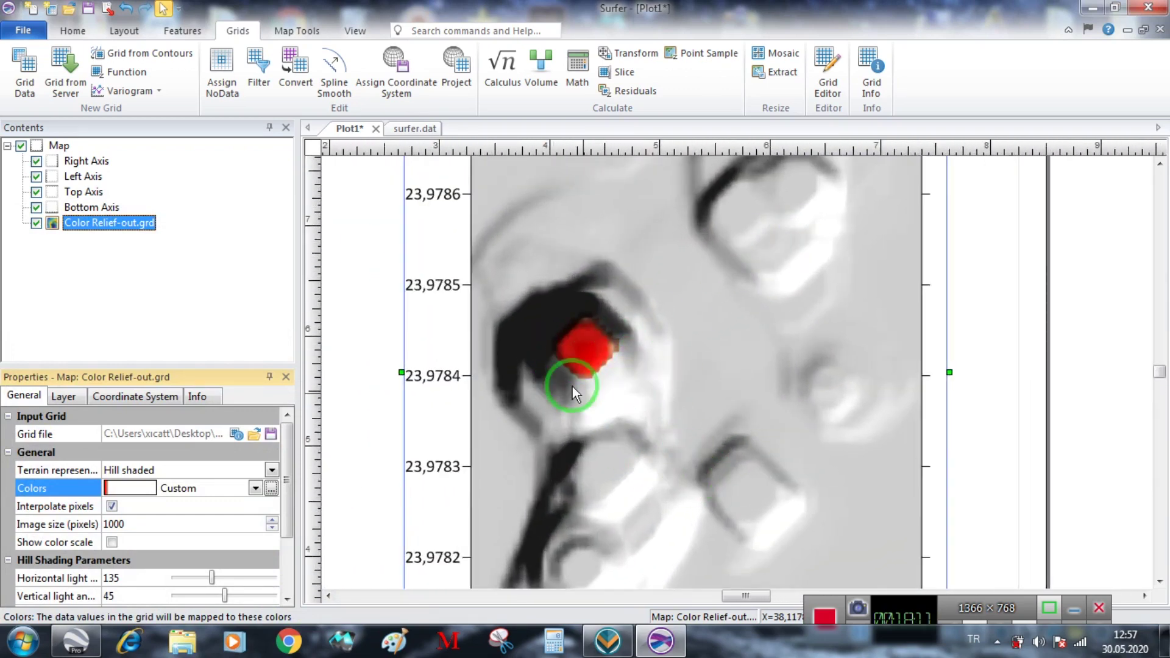
scroll(579, 362, down, 1)
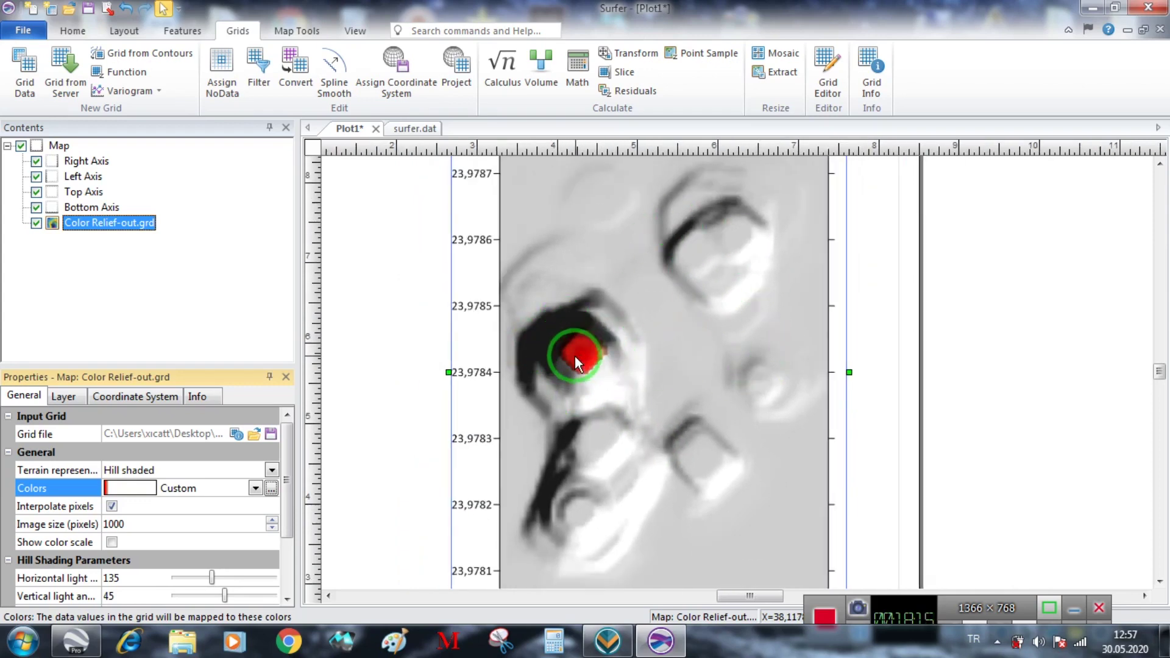
scroll(601, 358, up, 2)
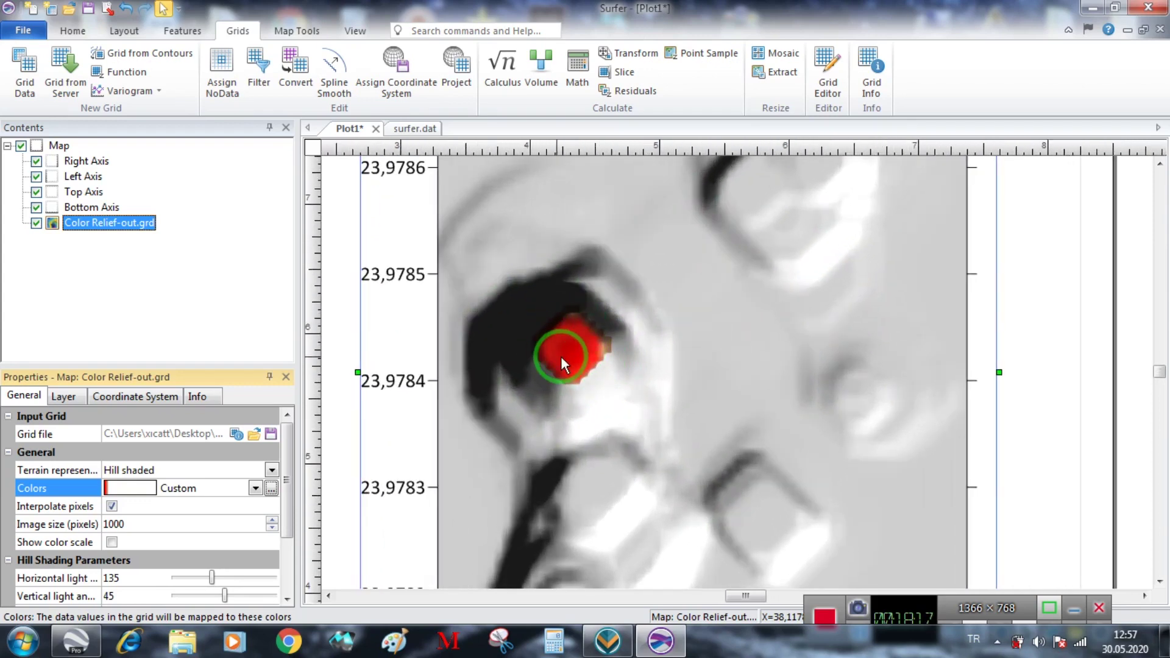
scroll(561, 353, down, 3)
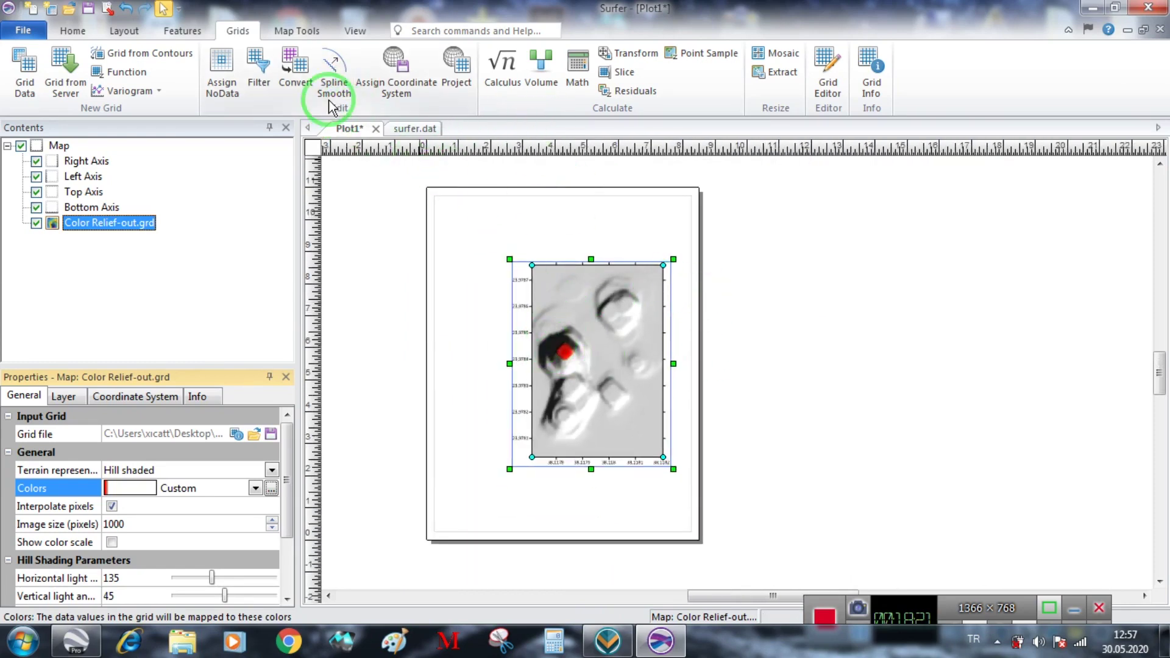
- Create a 3D surface map from out.grd on the desktop and move the color relief map off the page beside it
click(297, 31)
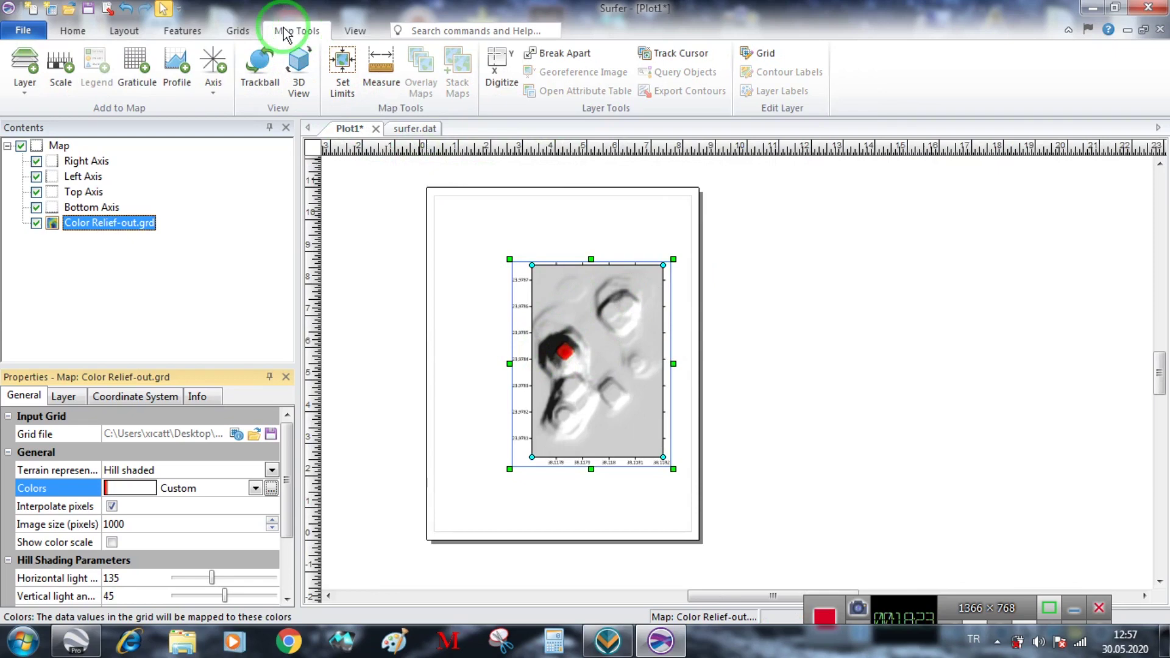
click(72, 31)
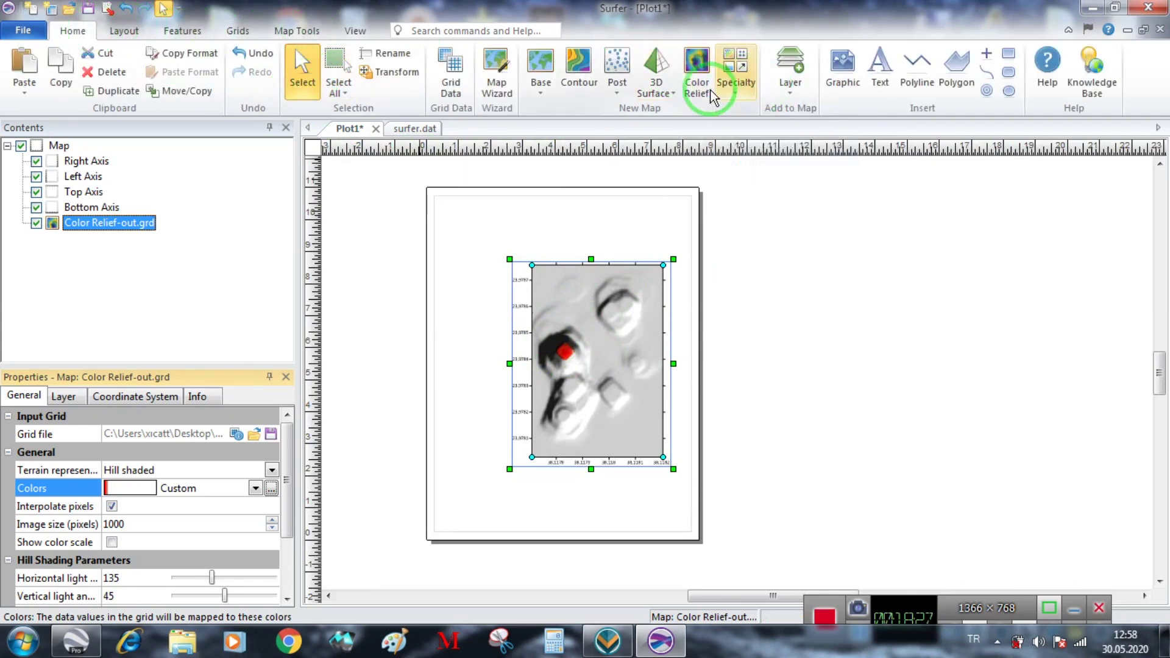
click(656, 82)
click(676, 119)
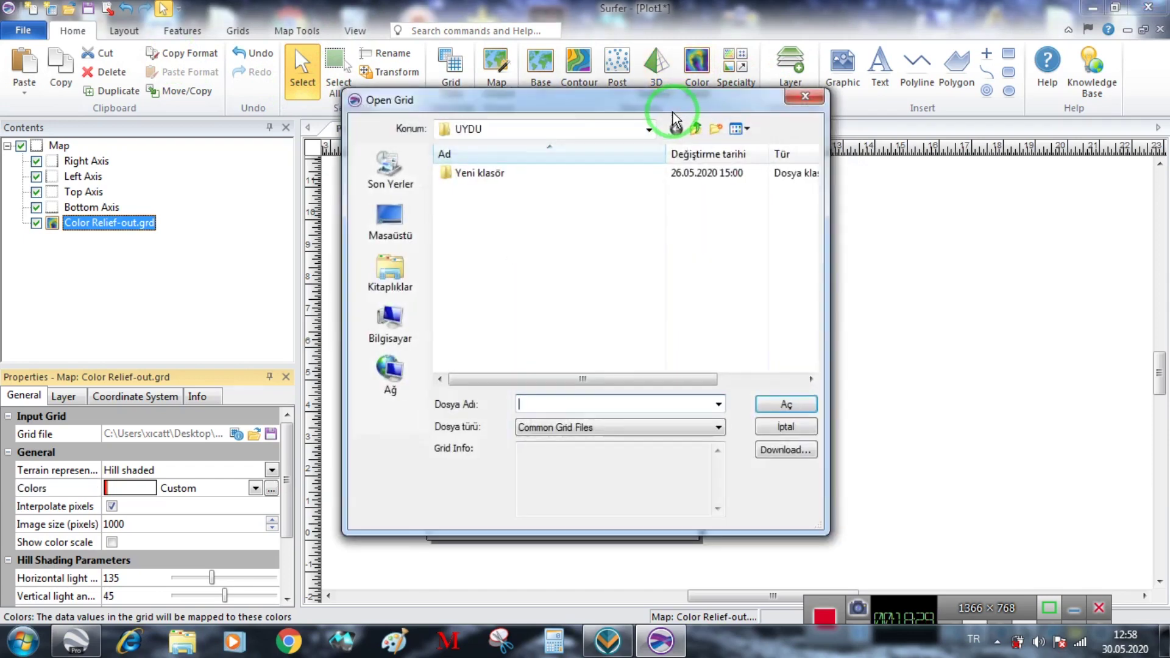
click(390, 222)
drag(803, 213, 810, 326)
click(664, 183)
click(774, 407)
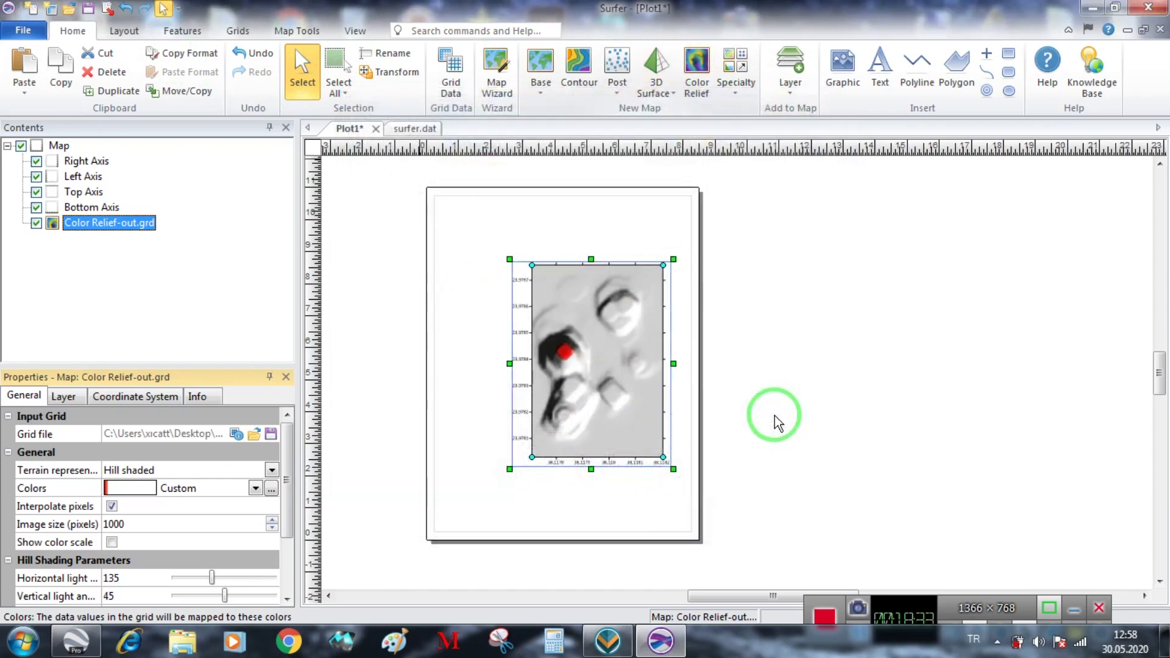
drag(588, 381, 906, 375)
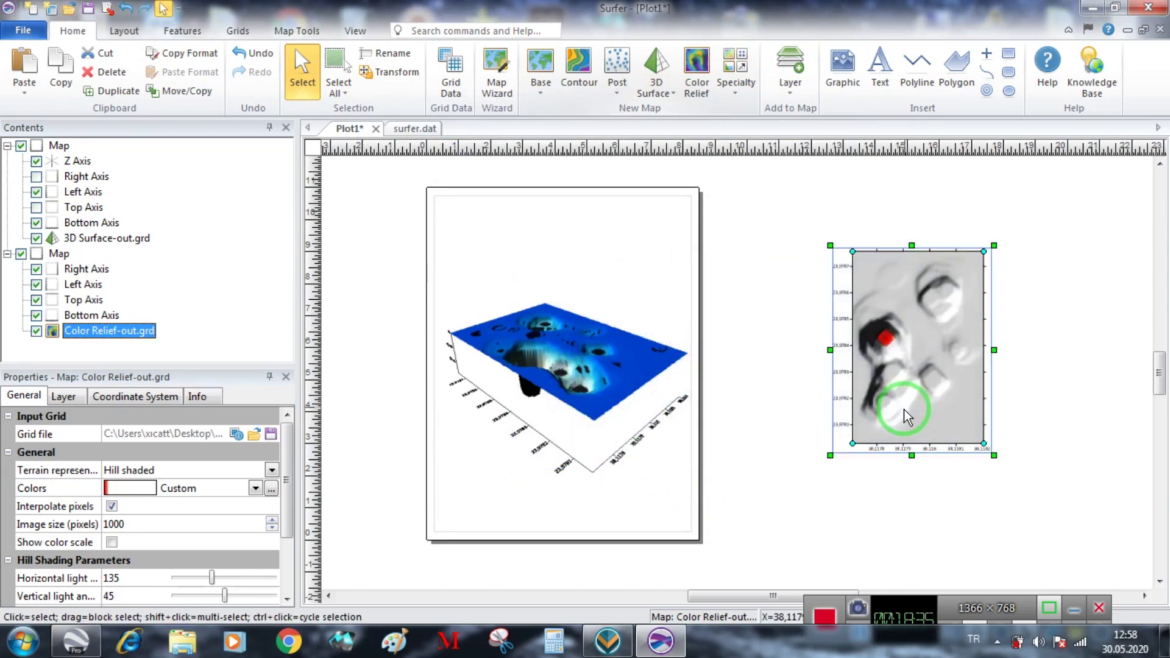
- Rotate the 3D surface map with the Trackball to a side profile to examine the depth of its anomaly
click(586, 381)
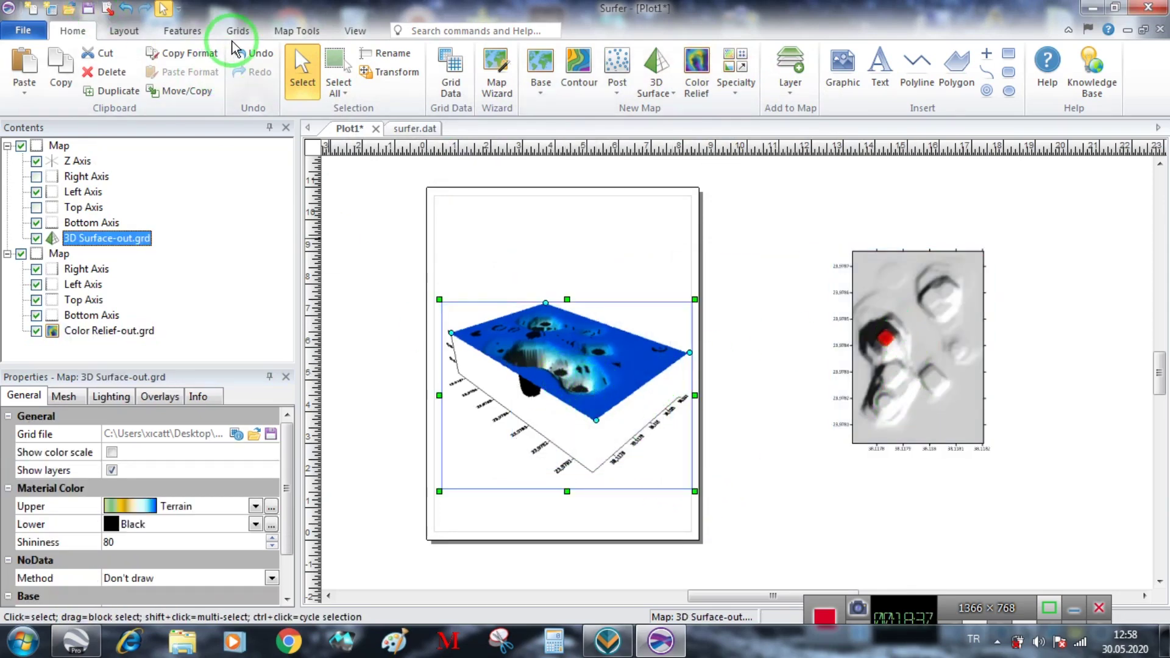
click(297, 31)
click(260, 72)
drag(531, 387, 556, 388)
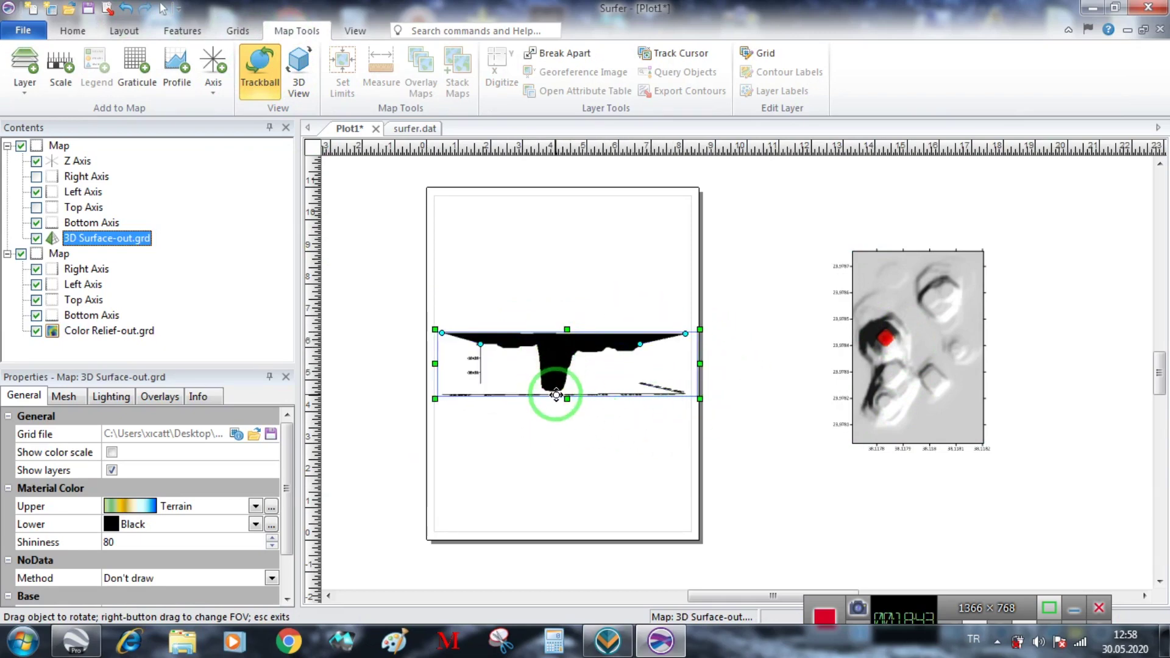
click(895, 427)
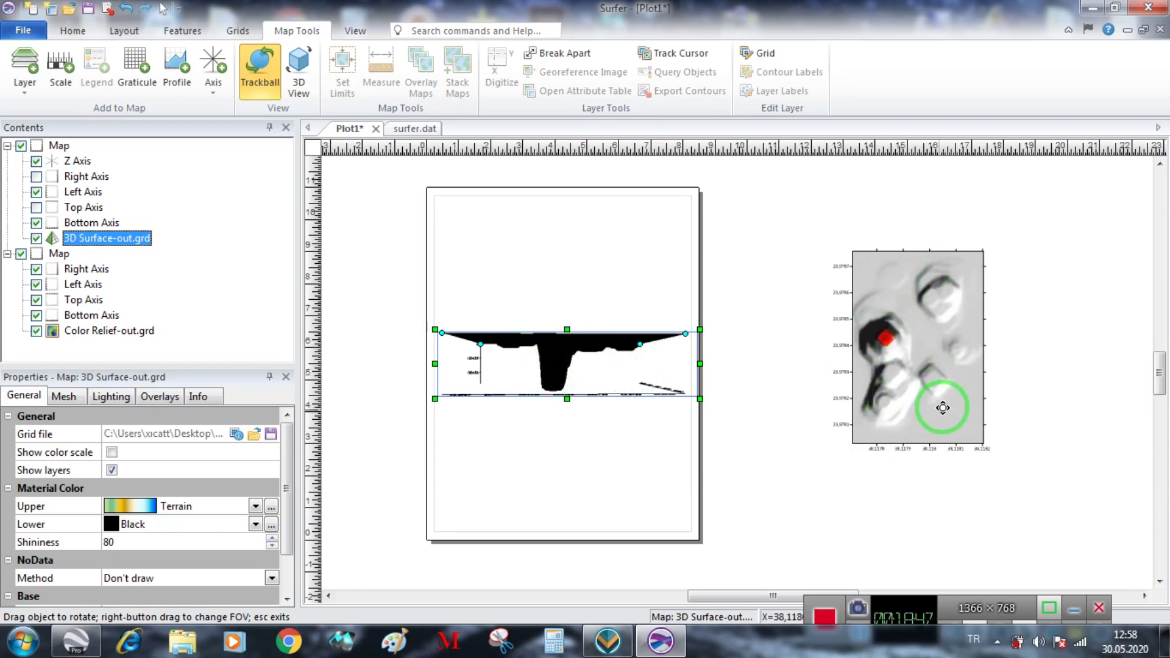
- Turn the 3D surface map to a view from above and compare its anomalies with the color relief map
drag(619, 339, 515, 471)
scroll(616, 346, up, 2)
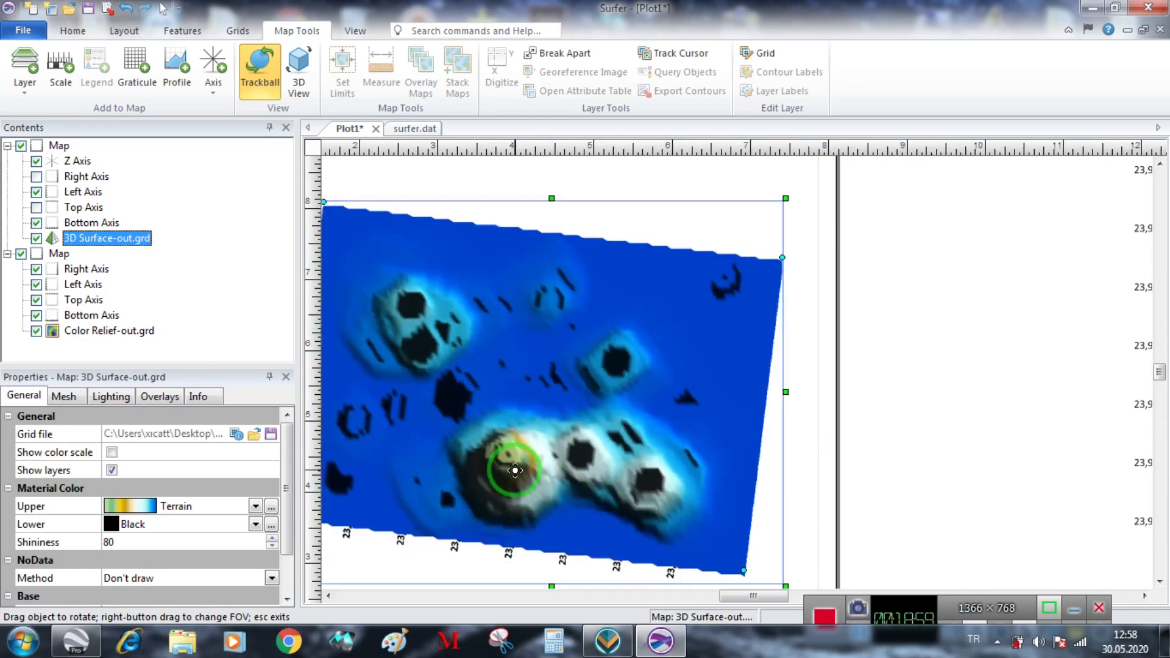
scroll(515, 471, down, 3)
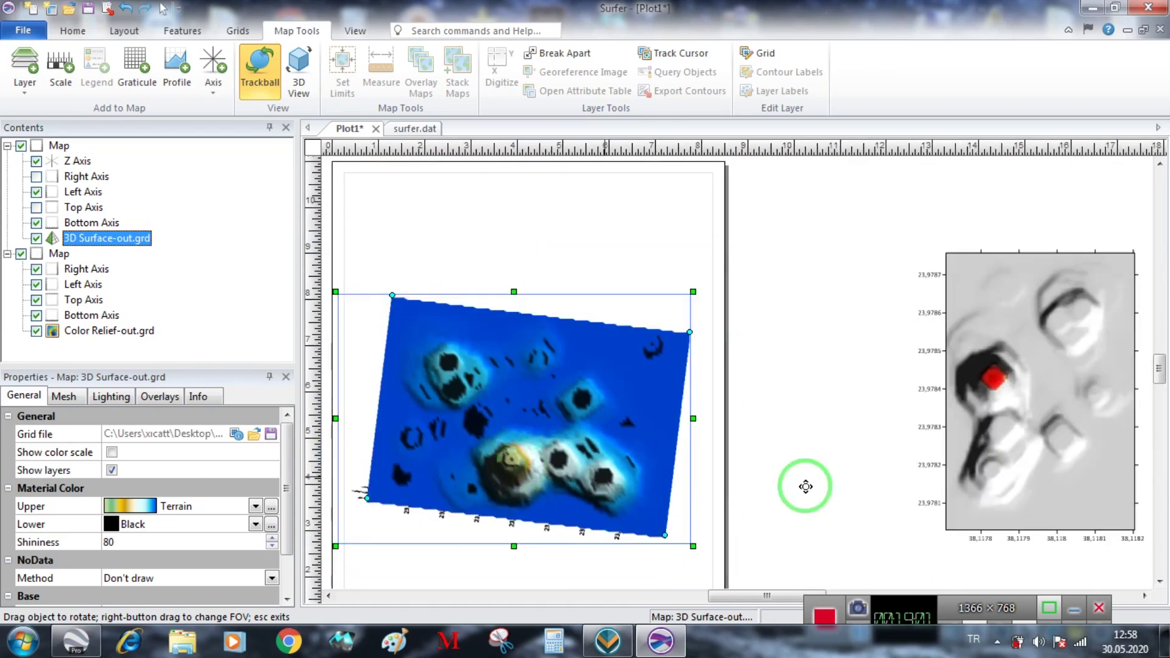
scroll(995, 375, up, 2)
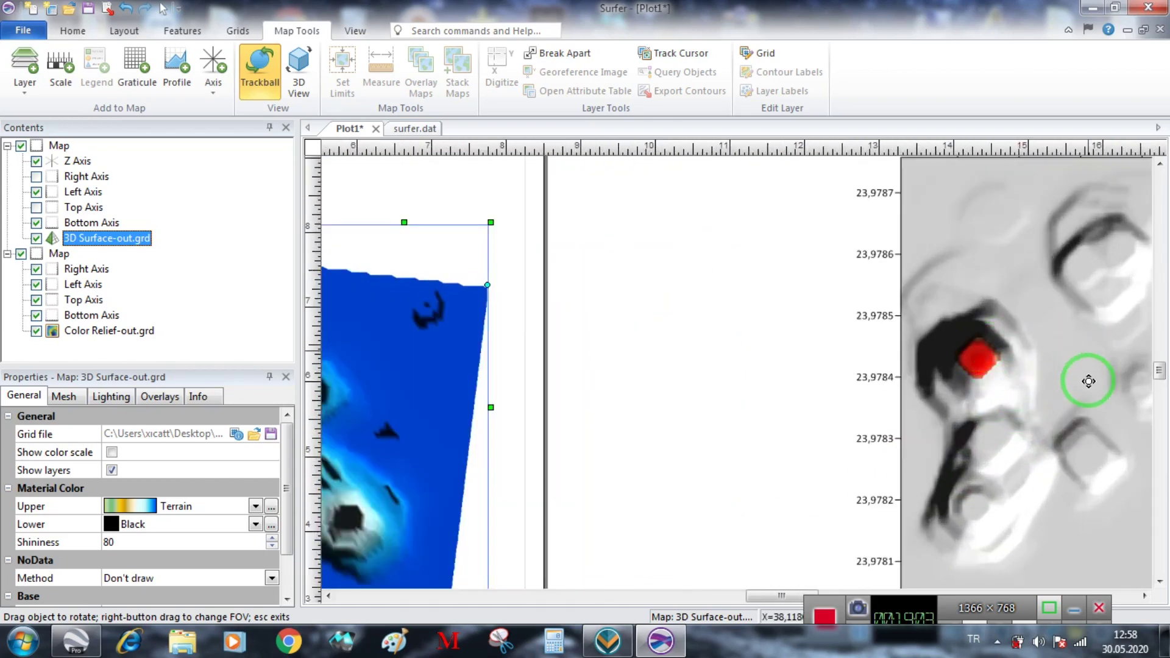
scroll(889, 395, down, 3)
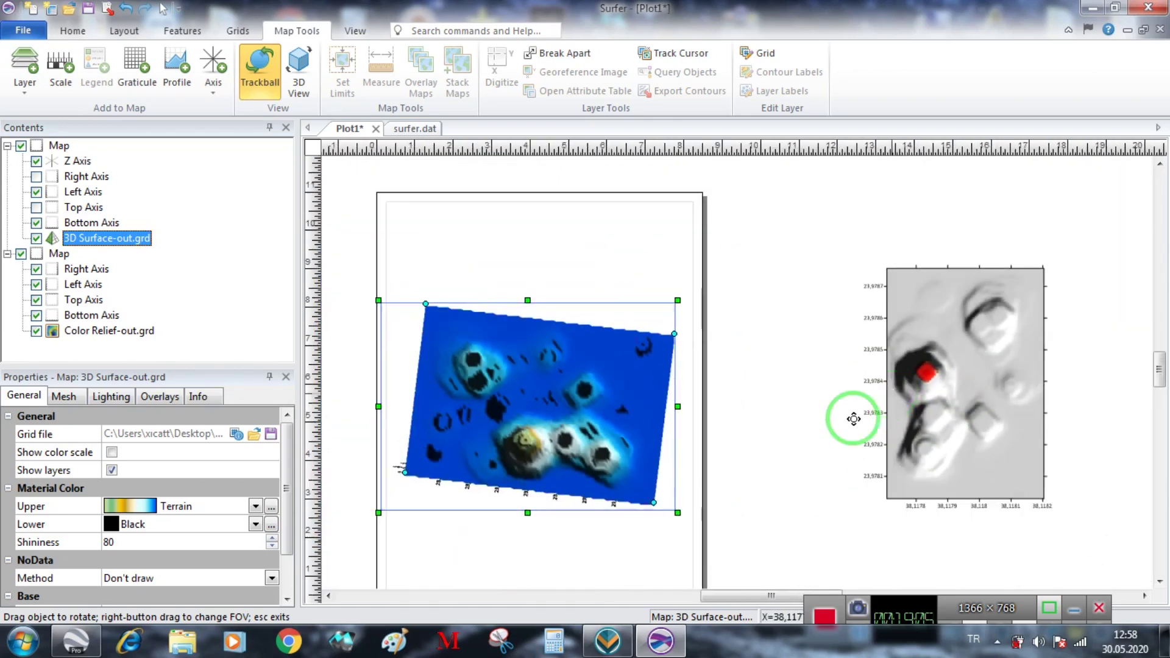
scroll(752, 464, down, 1)
drag(739, 601, 728, 603)
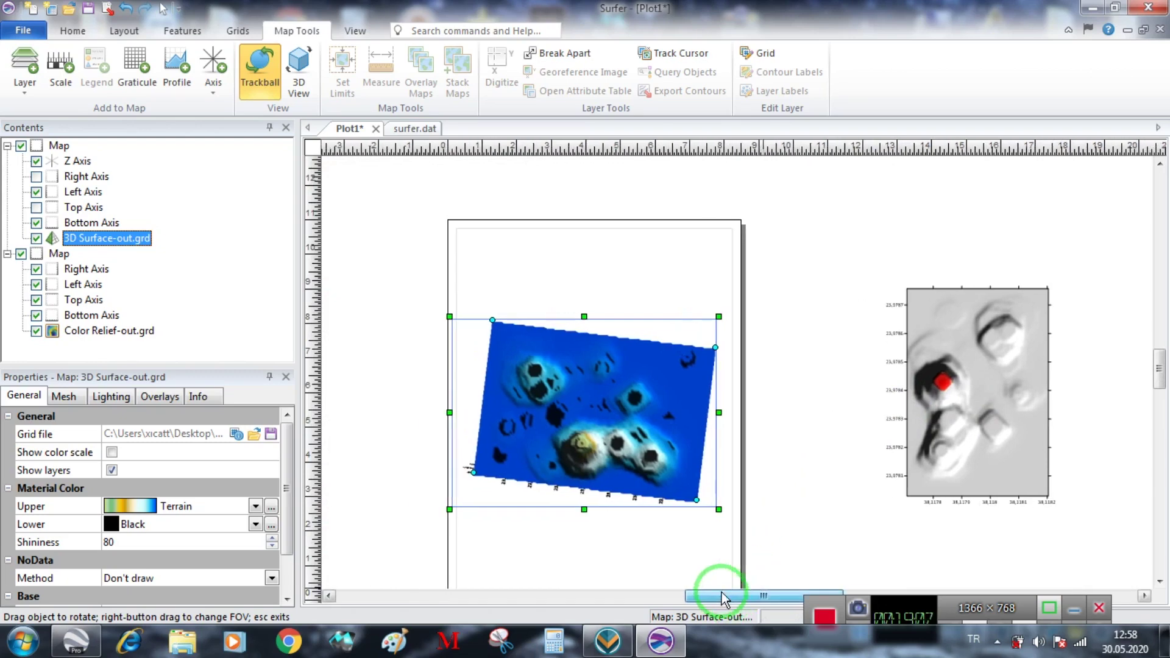
scroll(536, 463, down, 1)
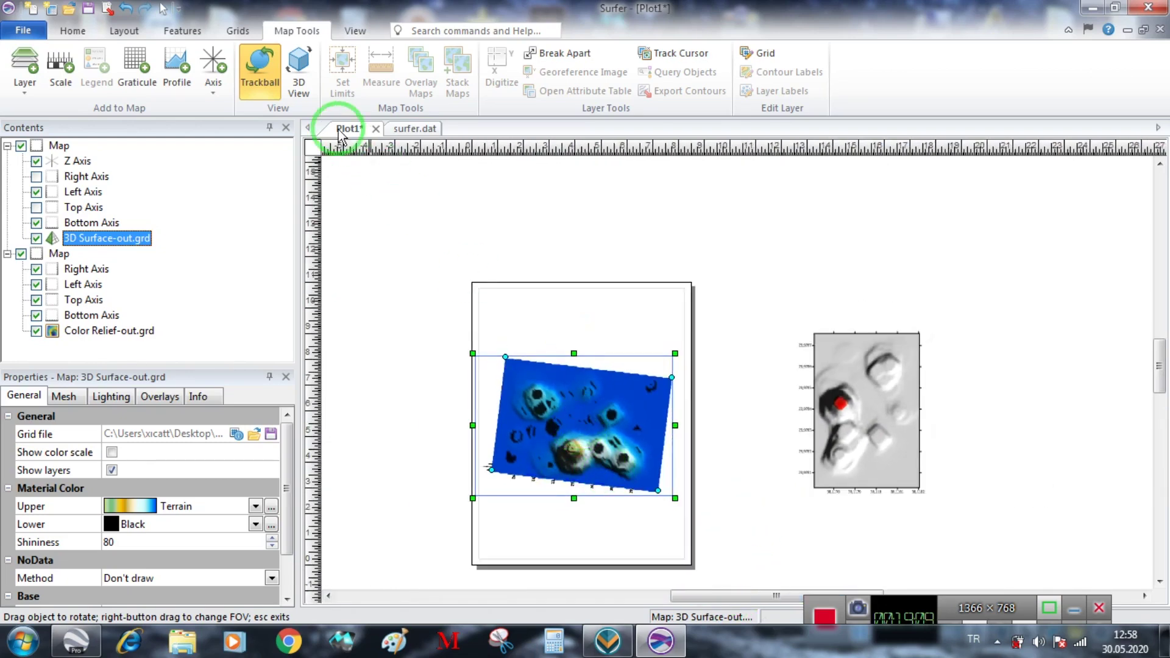
- Delete the 3D surface map and move the color relief map back onto the page
click(259, 70)
right_click(539, 408)
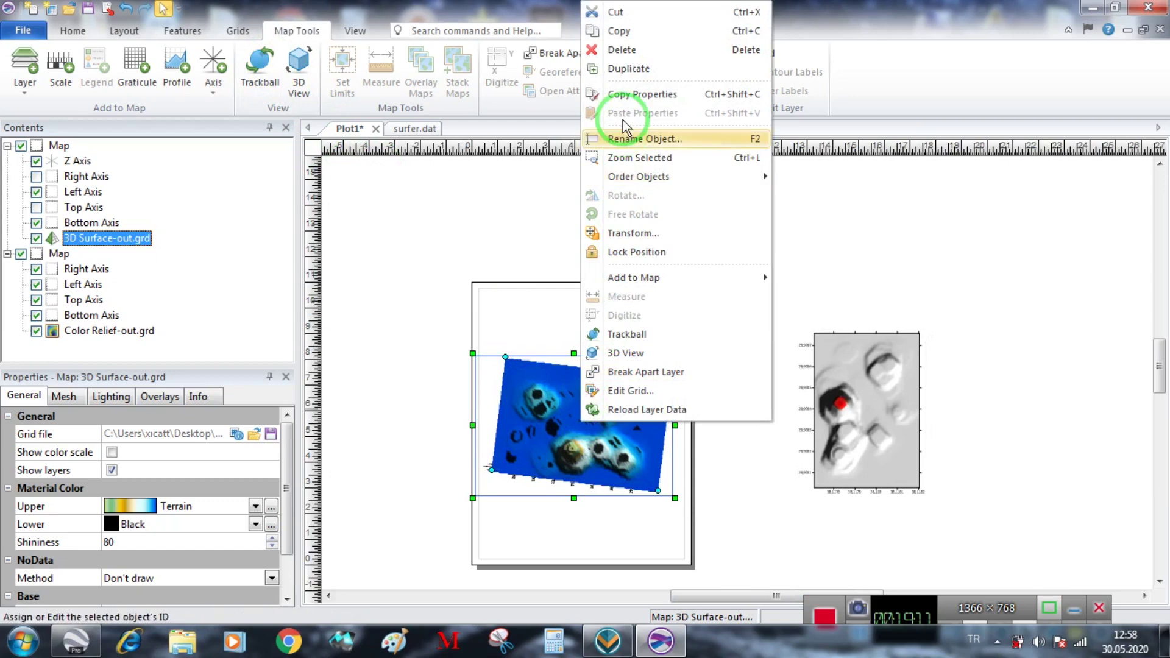
click(622, 49)
drag(800, 386, 547, 374)
scroll(548, 374, up, 2)
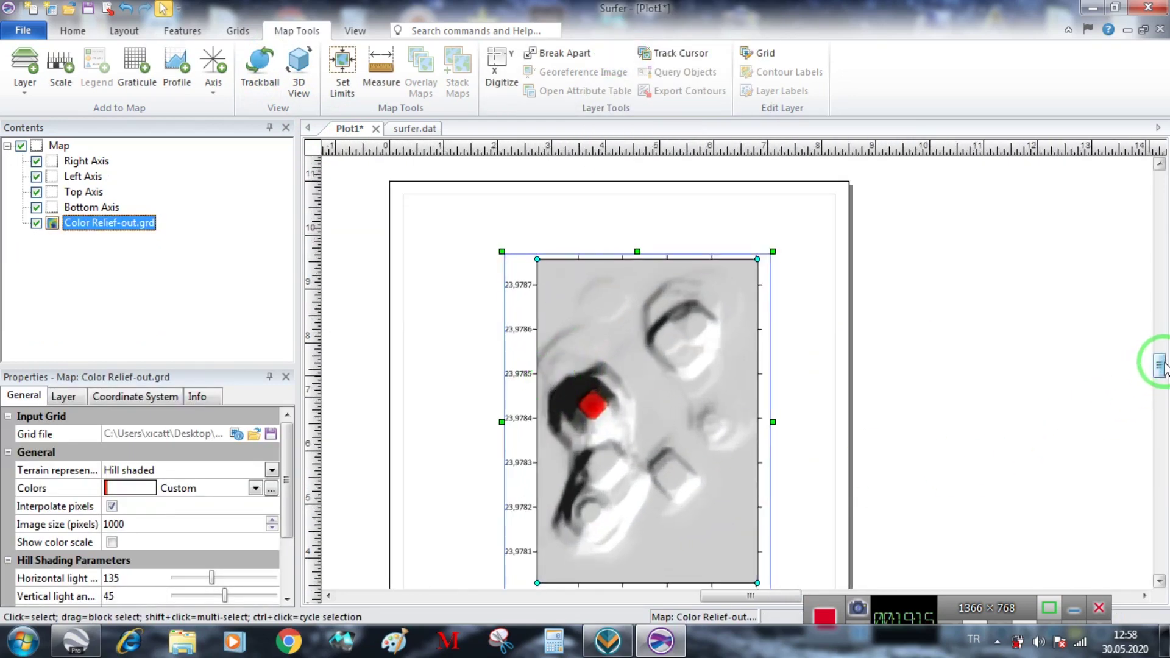
scroll(1157, 365, down, 1)
scroll(627, 387, up, 1)
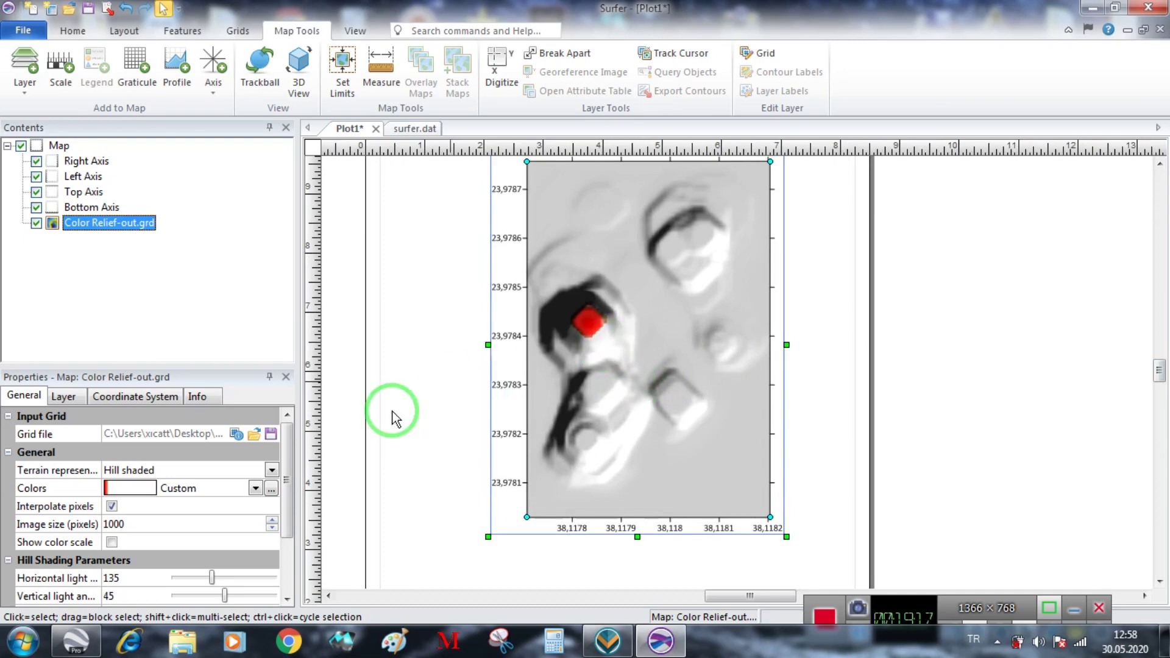
- Set the color relief map's image size to 10000 pixels and inspect the red anomaly at the new resolution
click(173, 523)
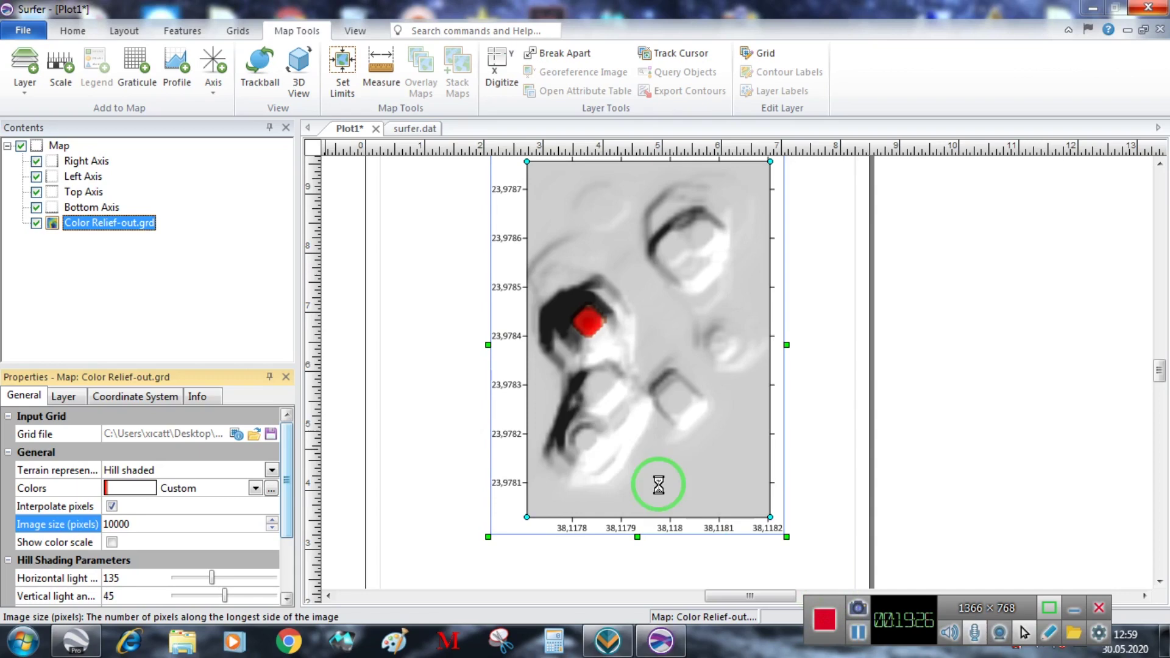
click(860, 638)
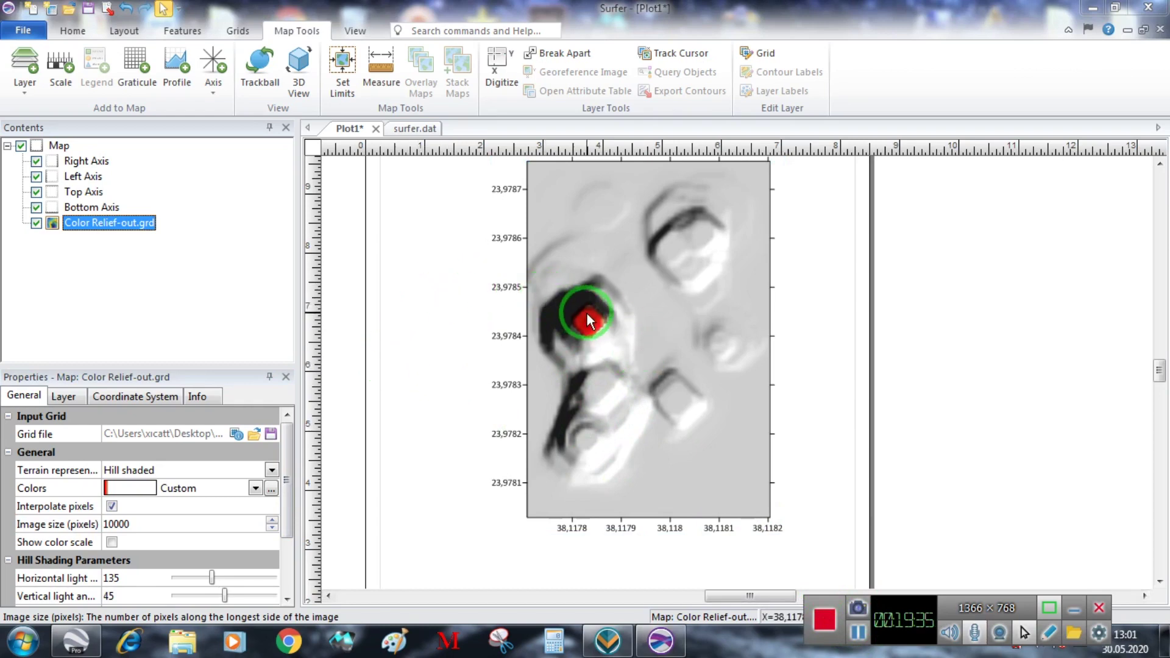
click(655, 350)
scroll(561, 306, up, 3)
scroll(561, 306, up, 1)
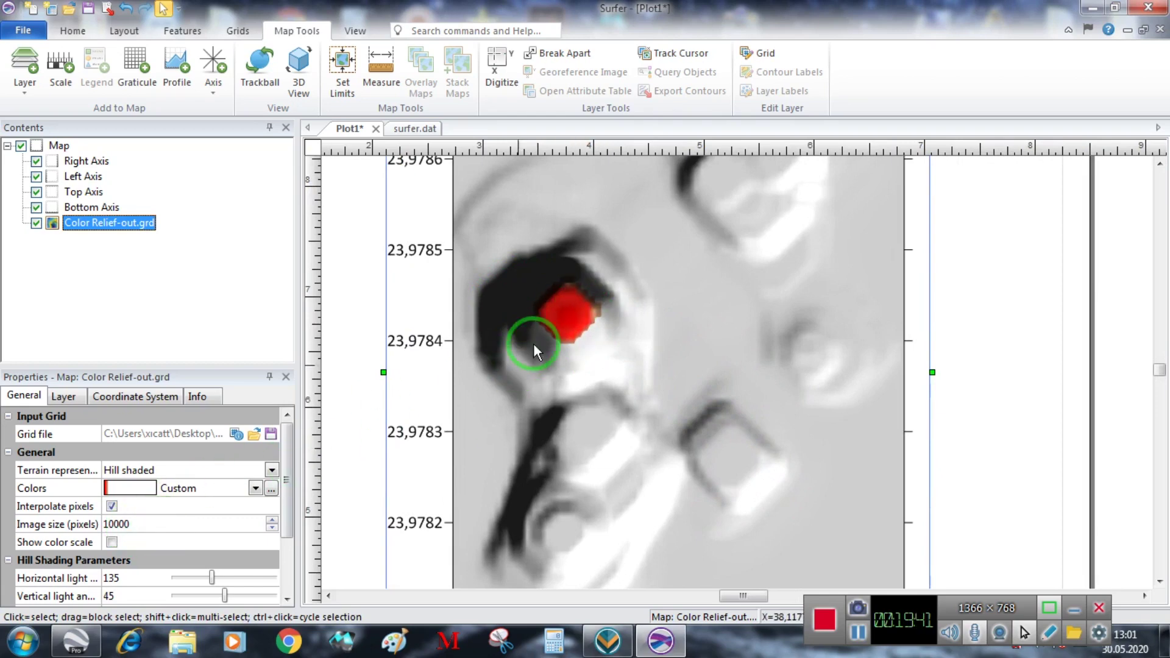
scroll(552, 332, down, 2)
scroll(553, 335, down, 2)
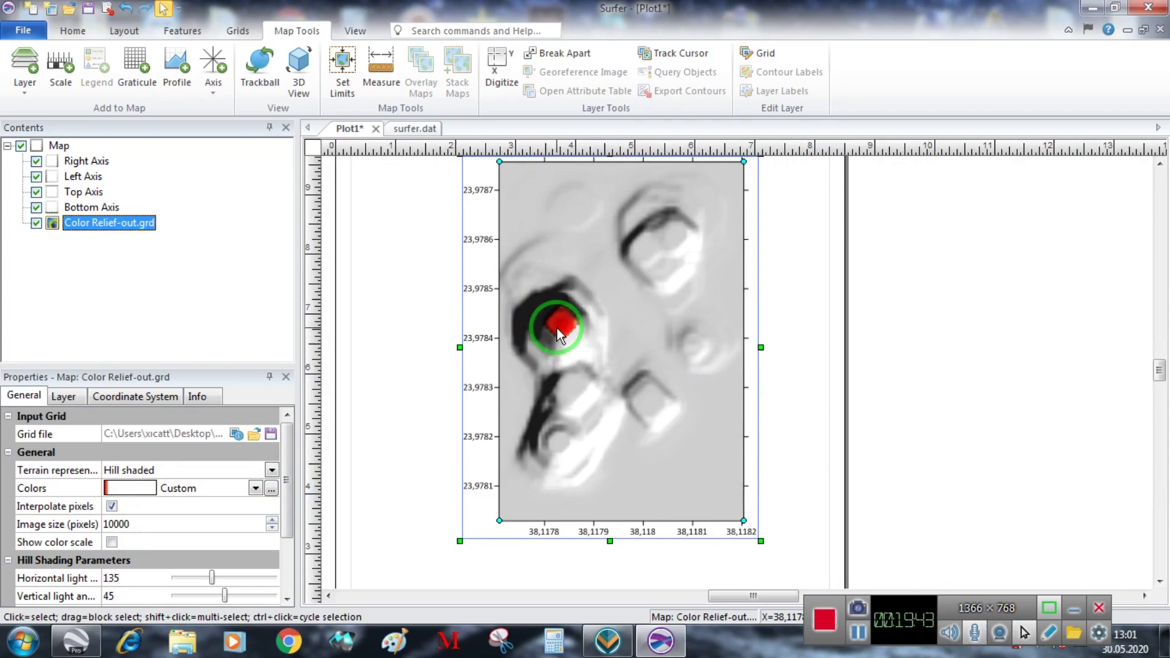
- Restore the program window to a smaller size and move the surfer and out file icons away from the desktop's edge
click(1119, 12)
drag(472, 283, 653, 90)
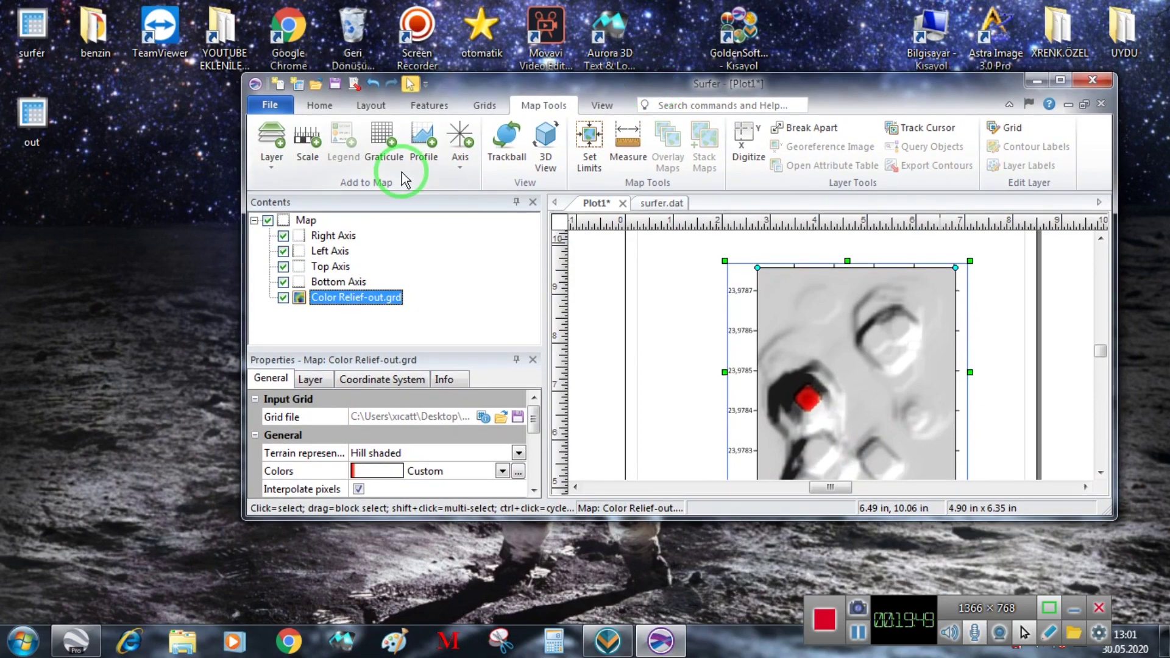
drag(633, 86, 399, 316)
drag(56, 155, 1011, 208)
drag(514, 323, 811, 94)
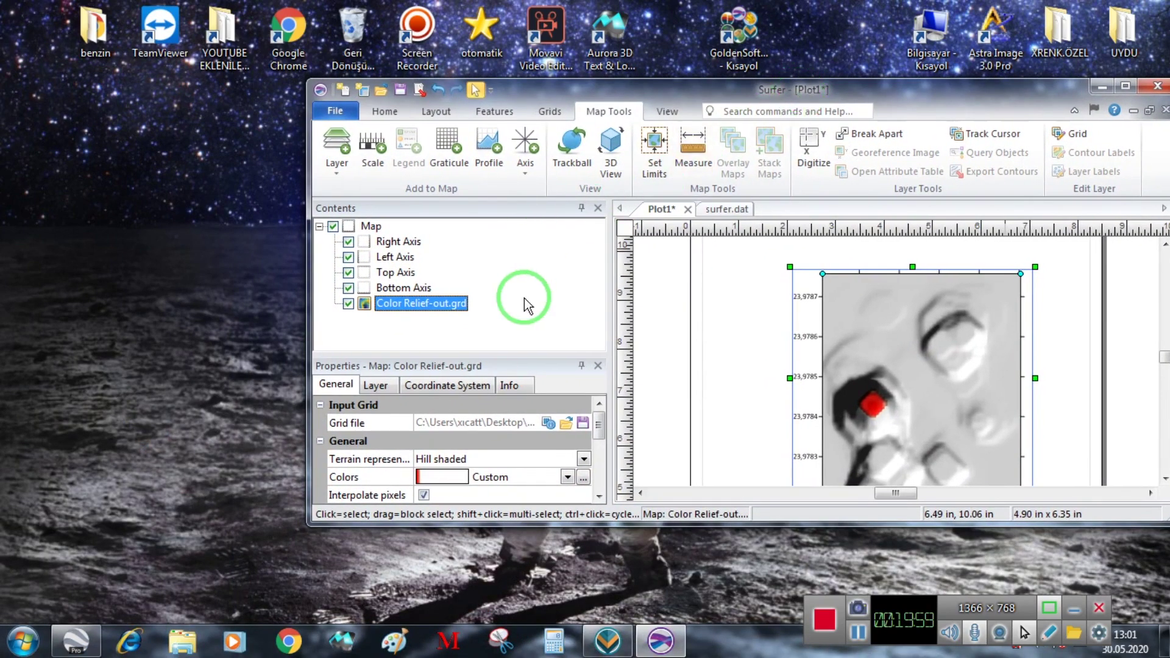
- Start exporting the color relief map to the desktop (Masaüstü) and choose KML Google Earth KML (*.kml) as the file type
click(419, 90)
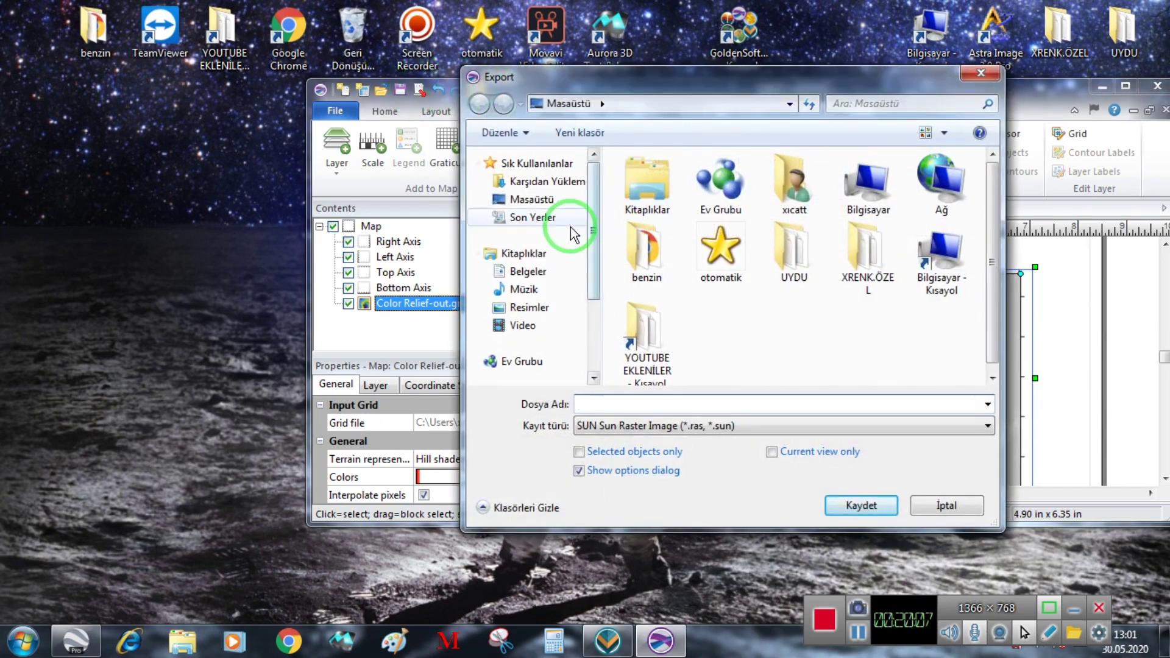
click(531, 200)
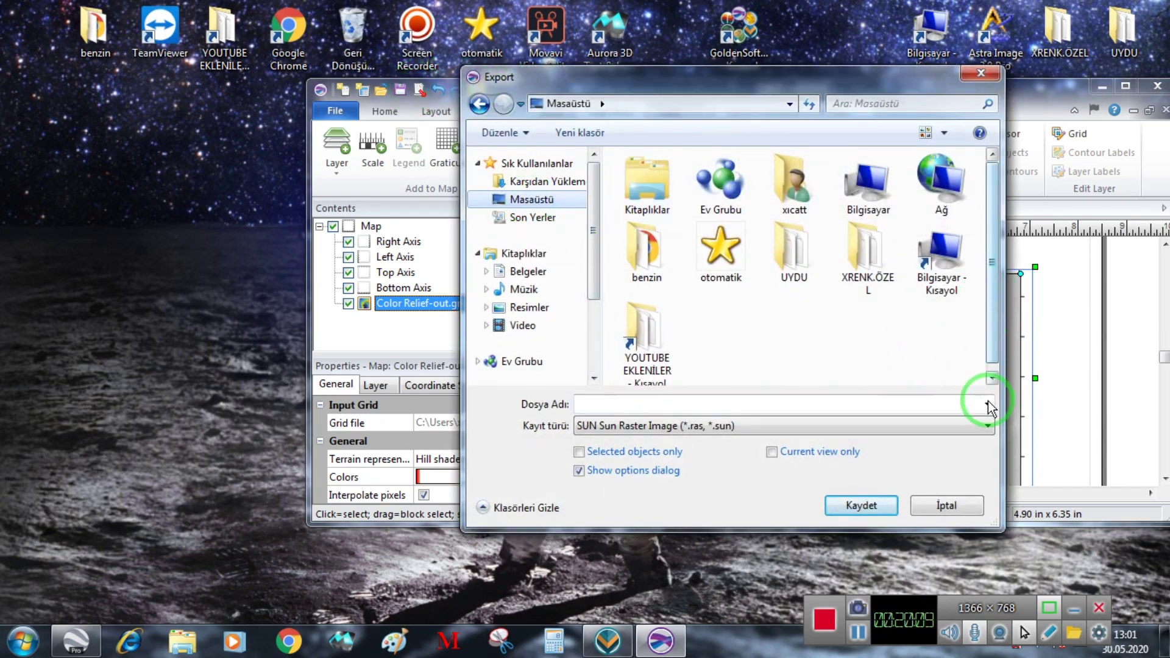
drag(835, 78, 534, 74)
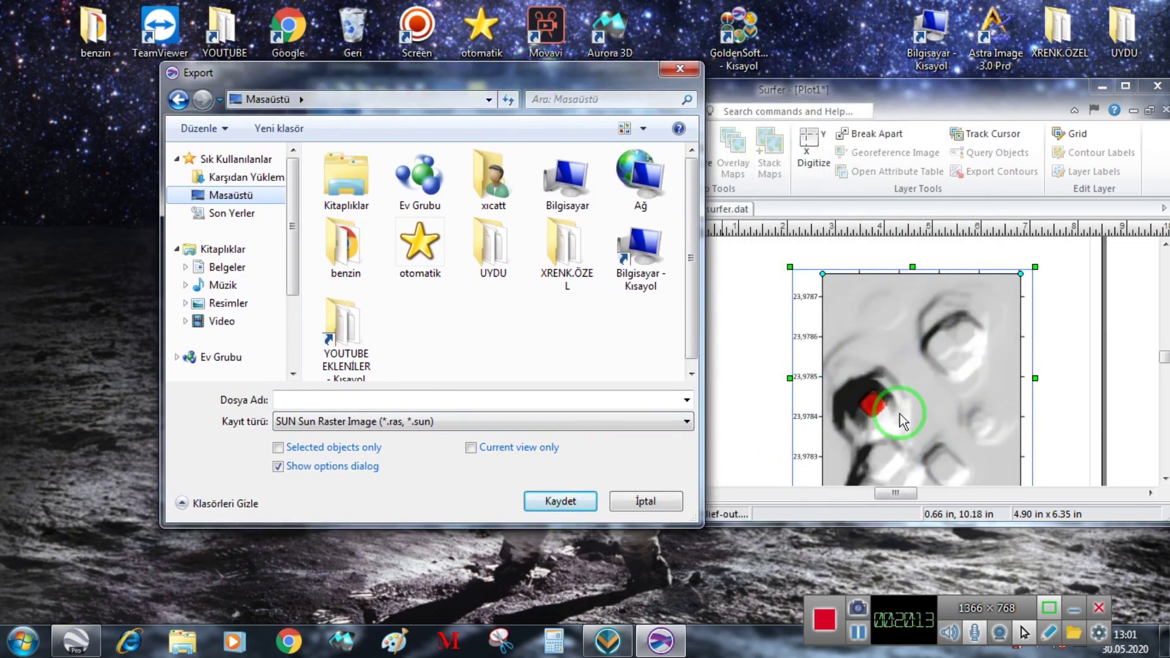
click(687, 422)
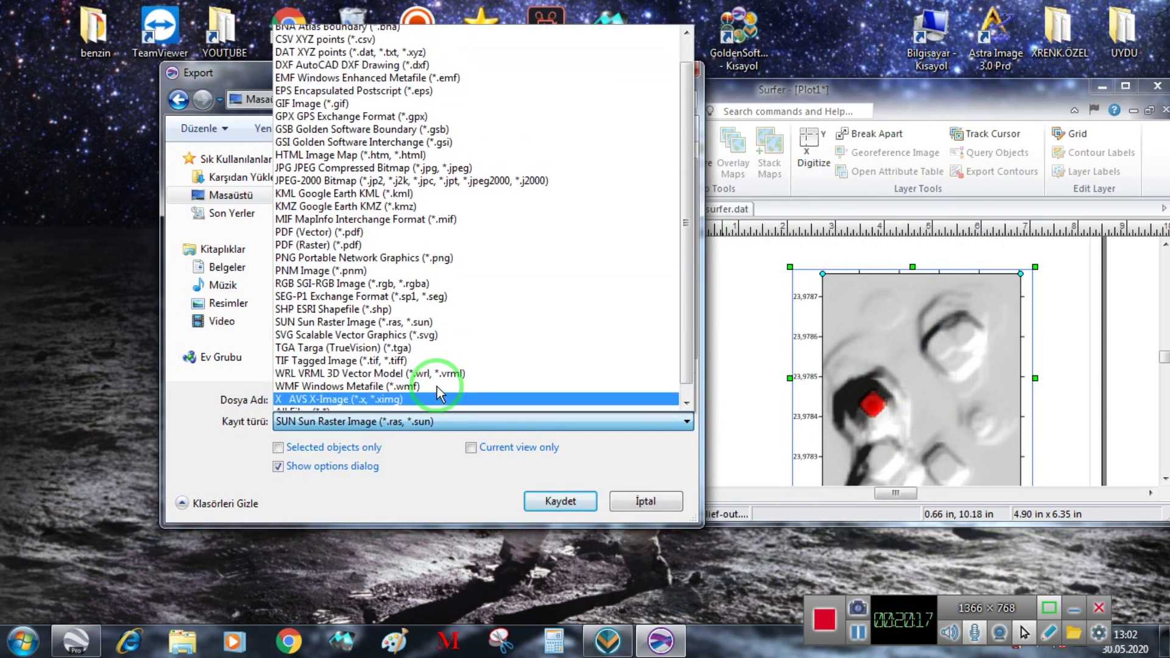
scroll(426, 384, up, 1)
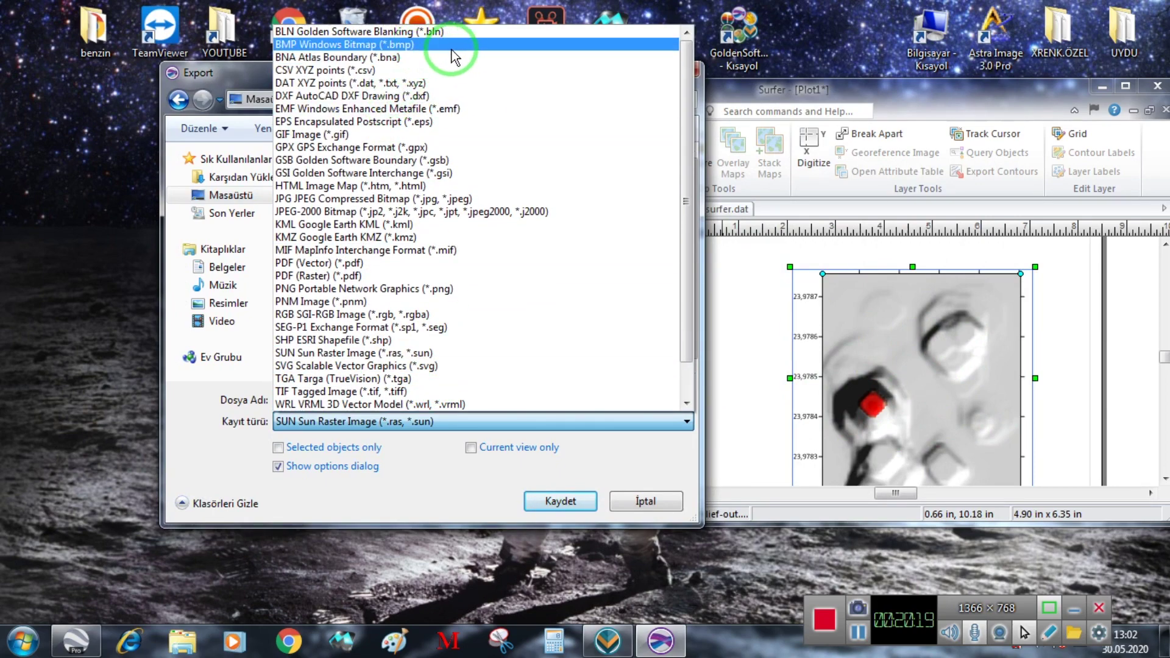
scroll(684, 243, down, 1)
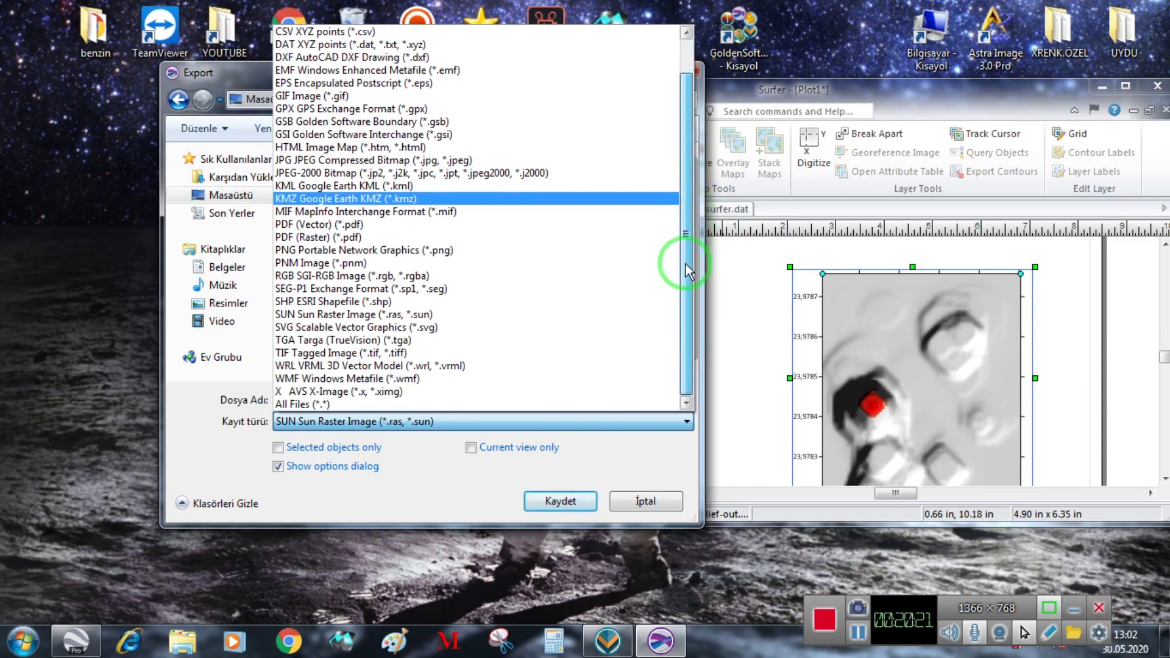
click(681, 315)
click(627, 420)
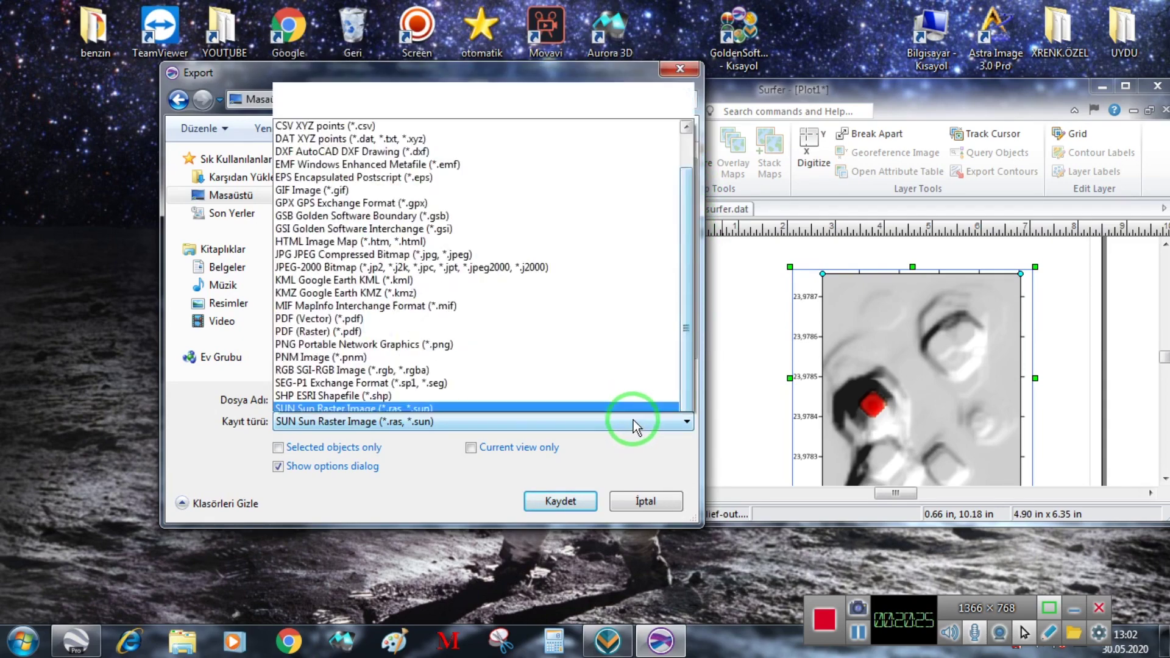
scroll(687, 329, up, 1)
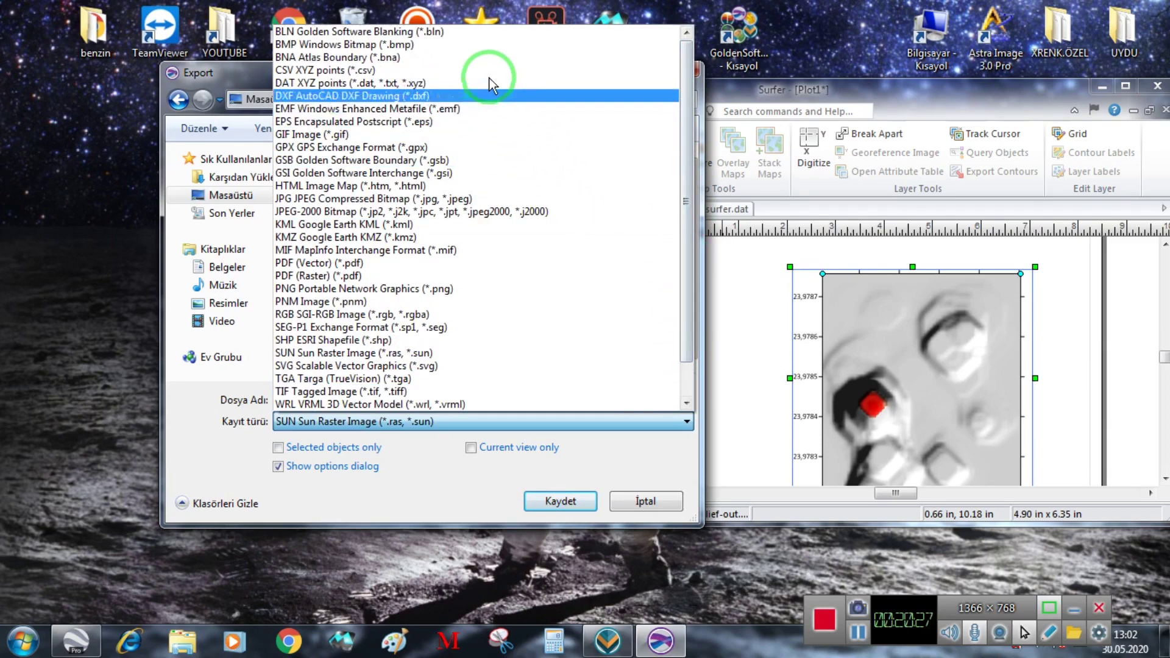
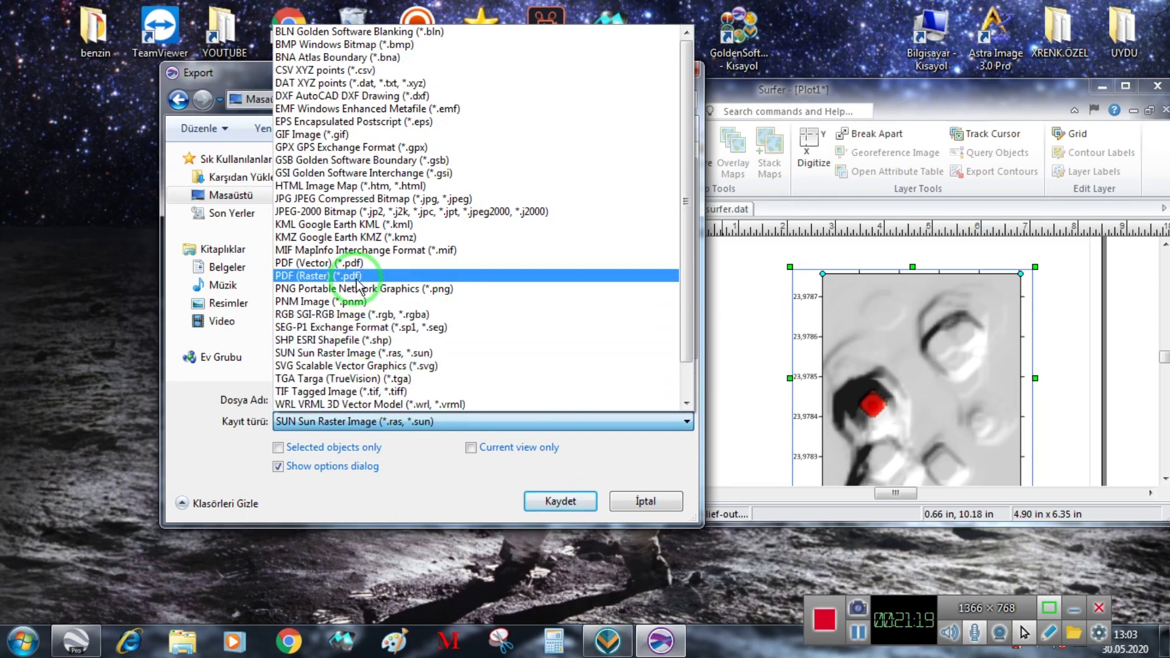
click(381, 225)
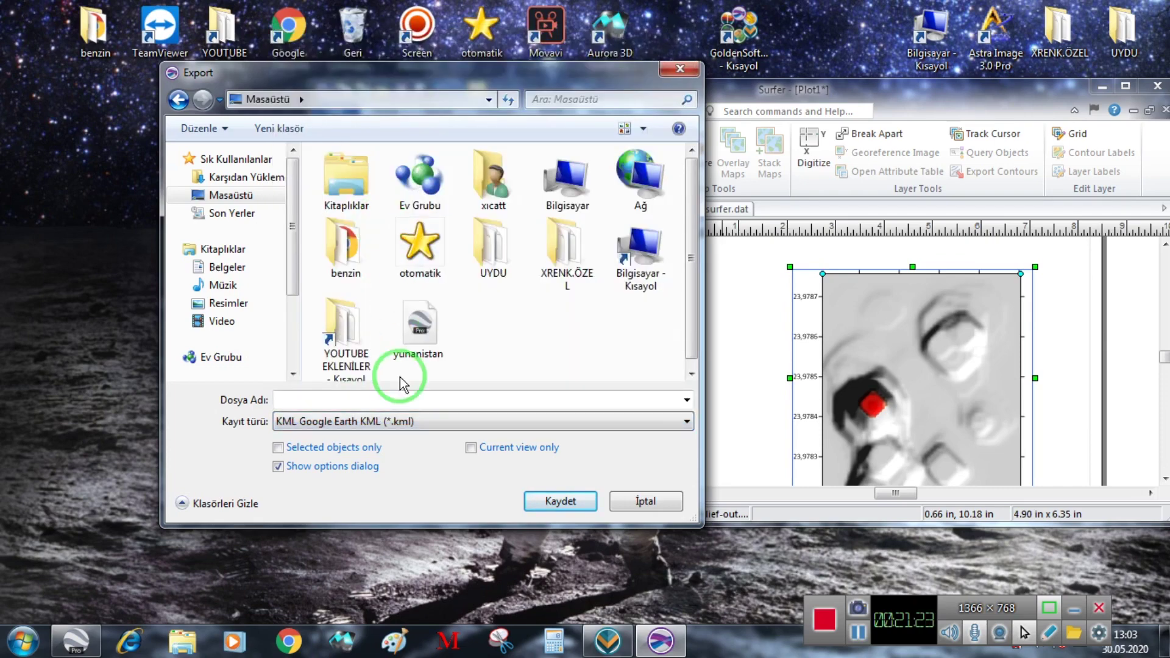
- Export the map as yunanıstannnn with the offered scaling options and move the new file's icon into free desktop space
click(308, 402)
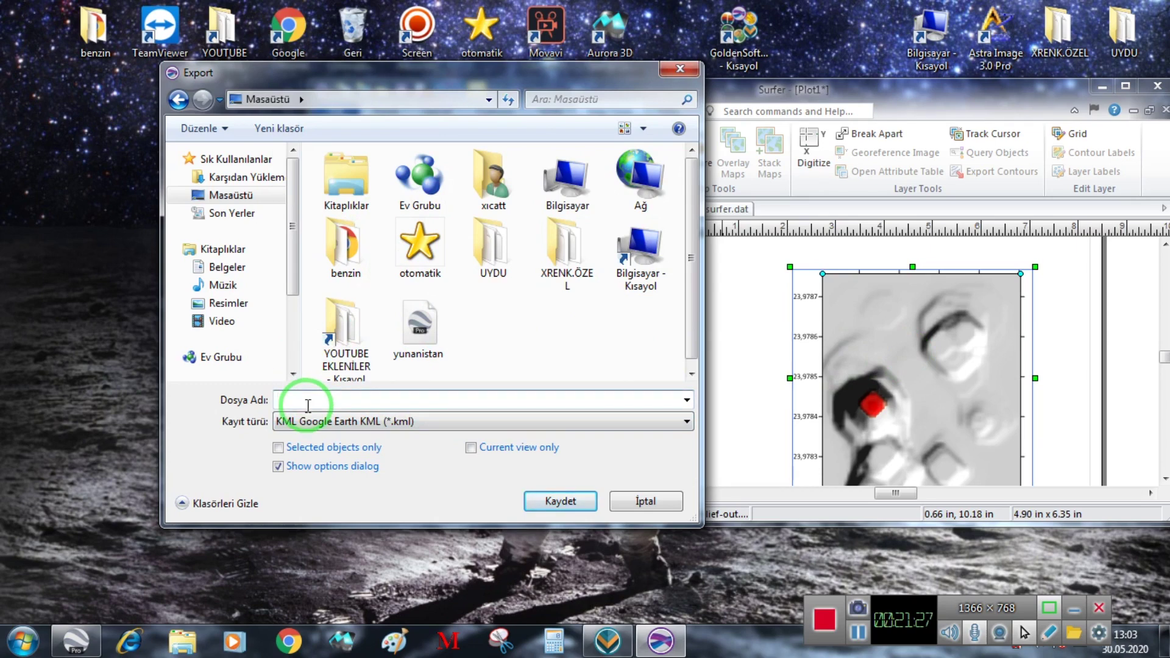
text(yunan)
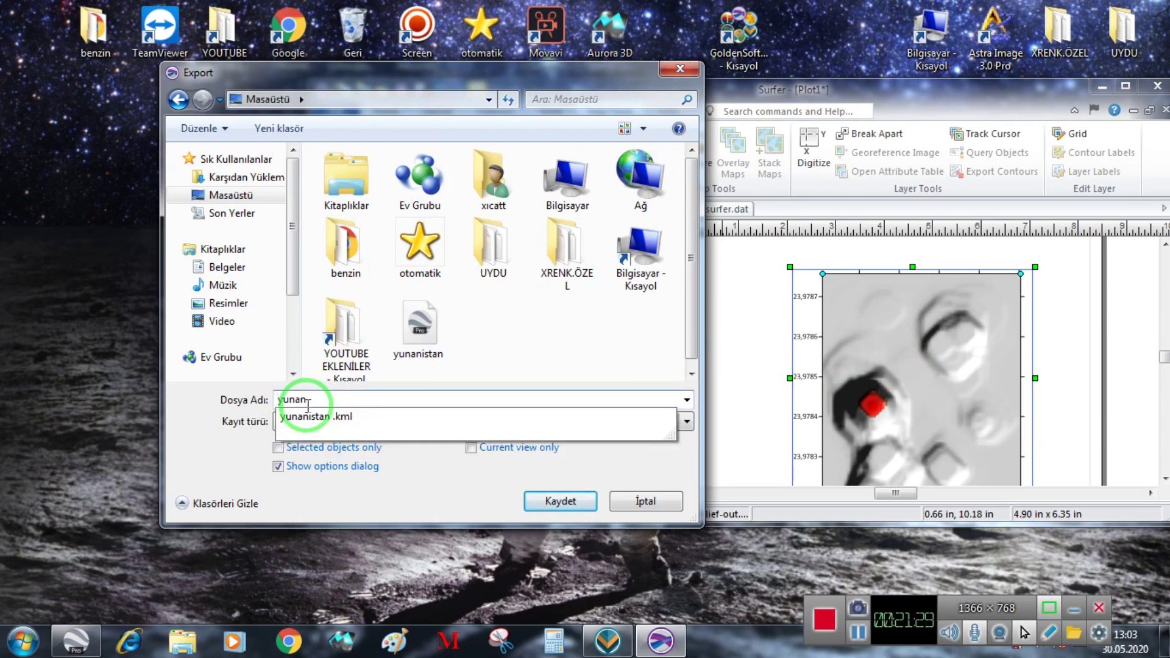
text(stannnn)
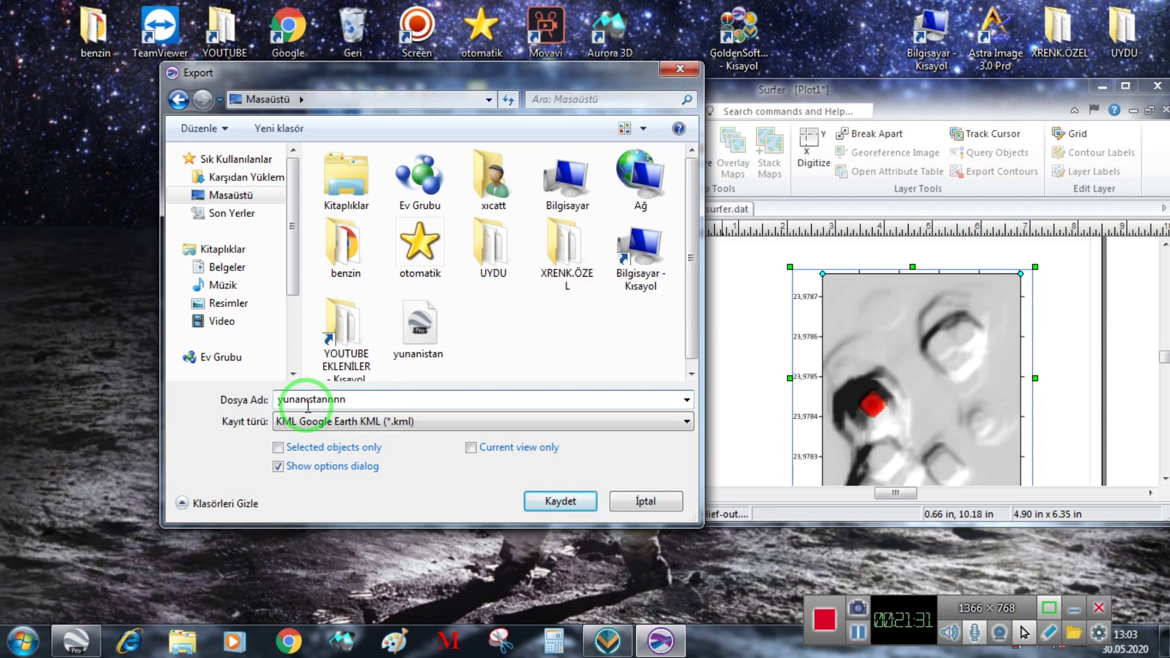
click(551, 502)
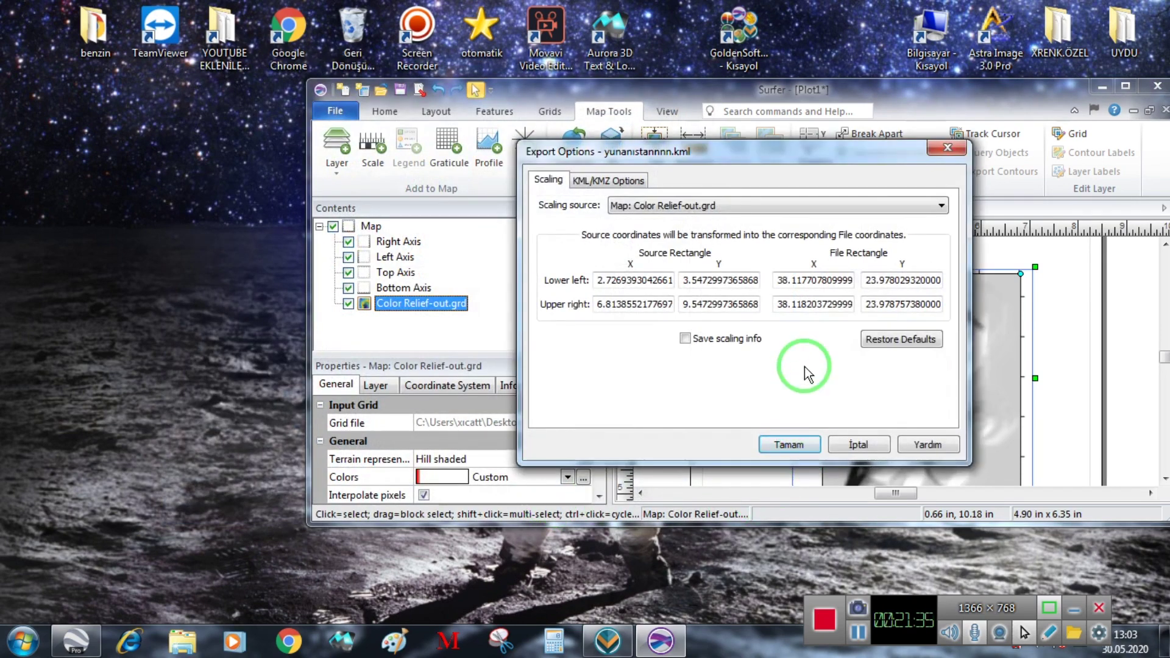
click(788, 444)
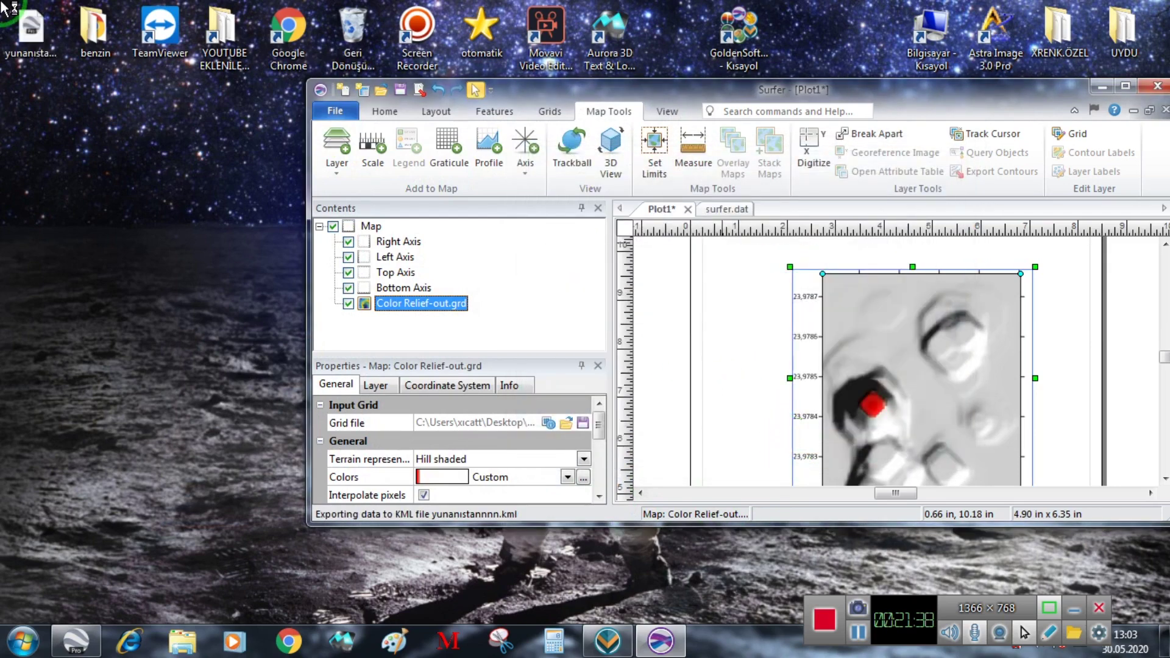
drag(32, 30, 95, 180)
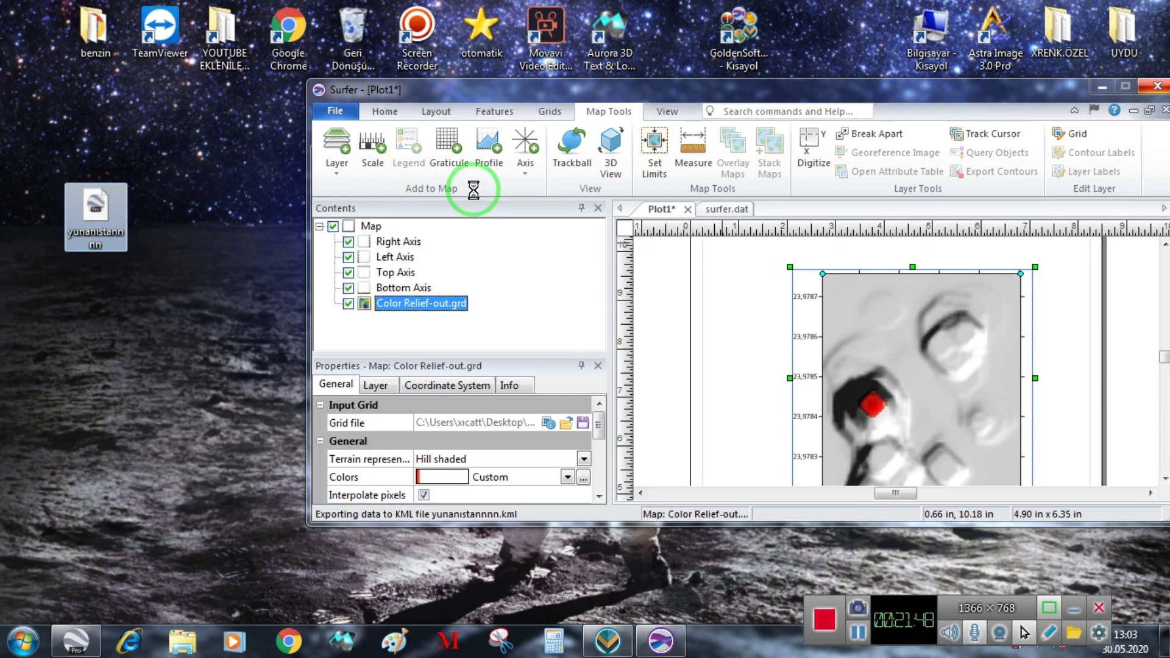
- Switch to Voxler and try to import the yunanıstannnn file from the desktop
click(1099, 89)
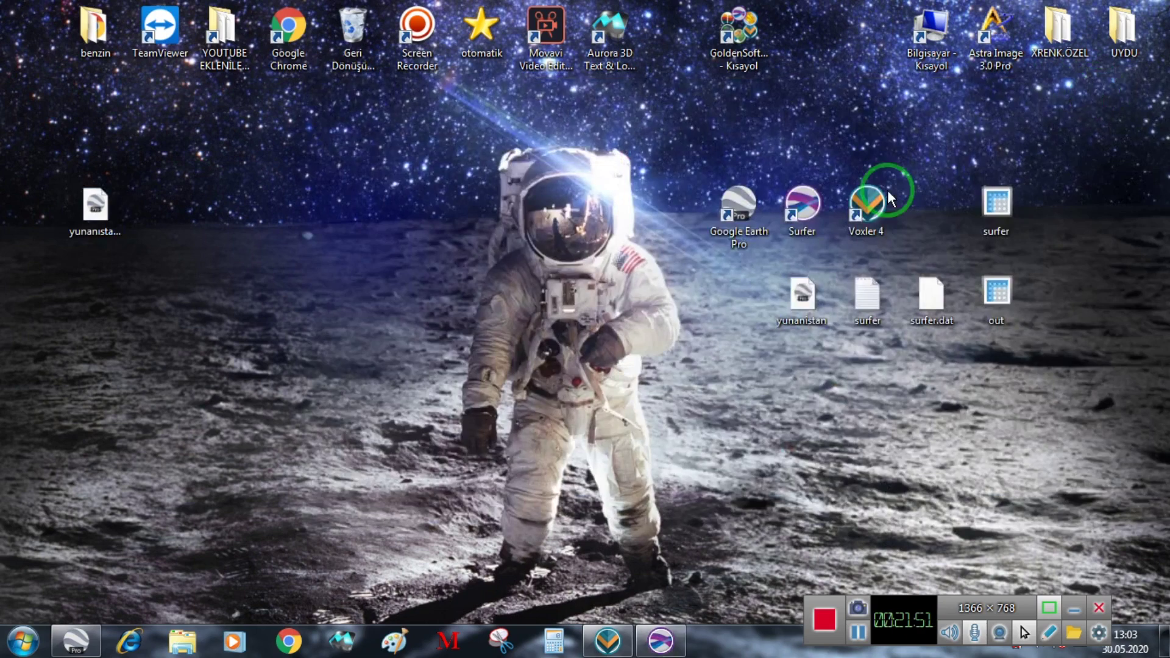
click(604, 640)
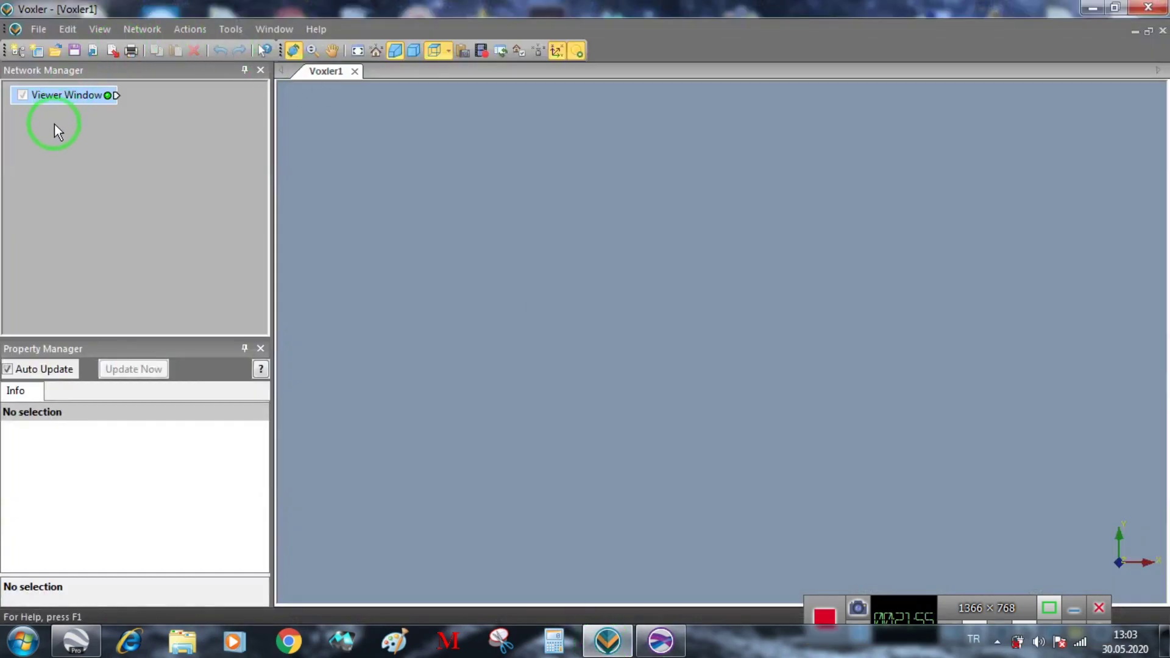
right_click(50, 126)
click(104, 140)
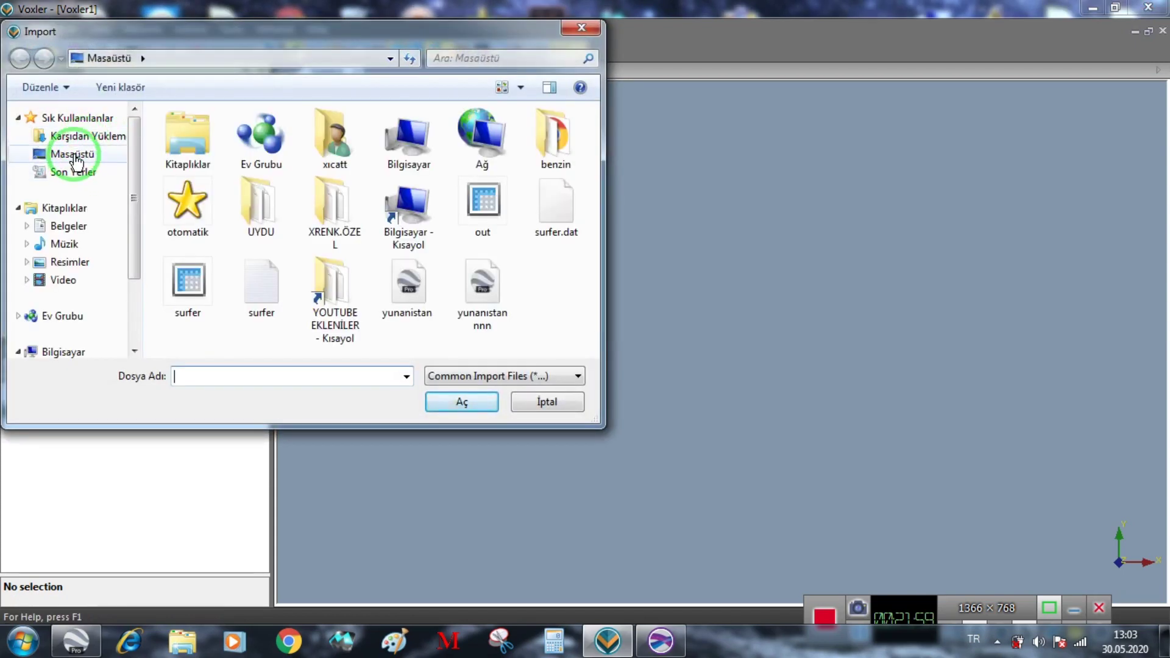
click(75, 155)
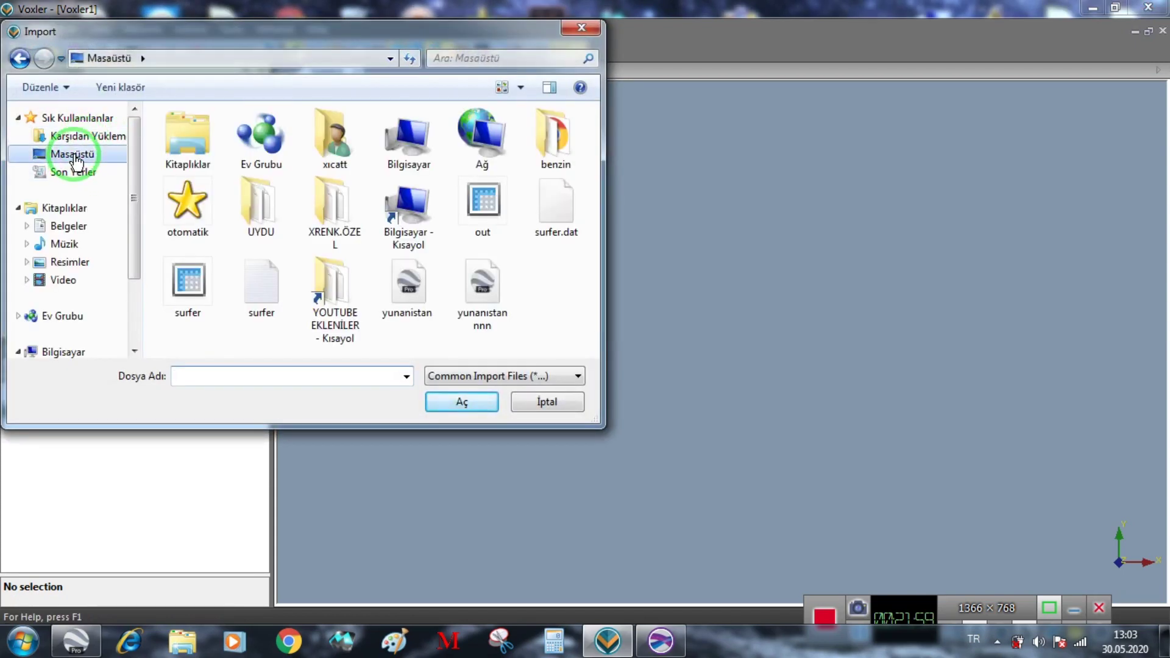
click(470, 291)
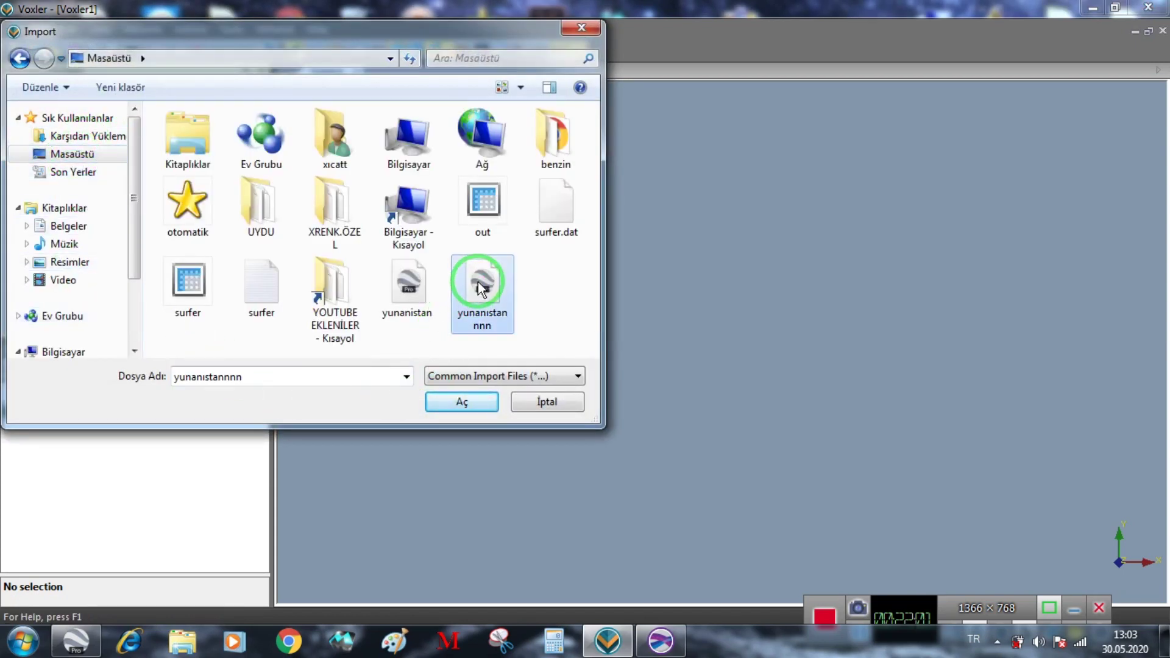
click(467, 407)
click(708, 332)
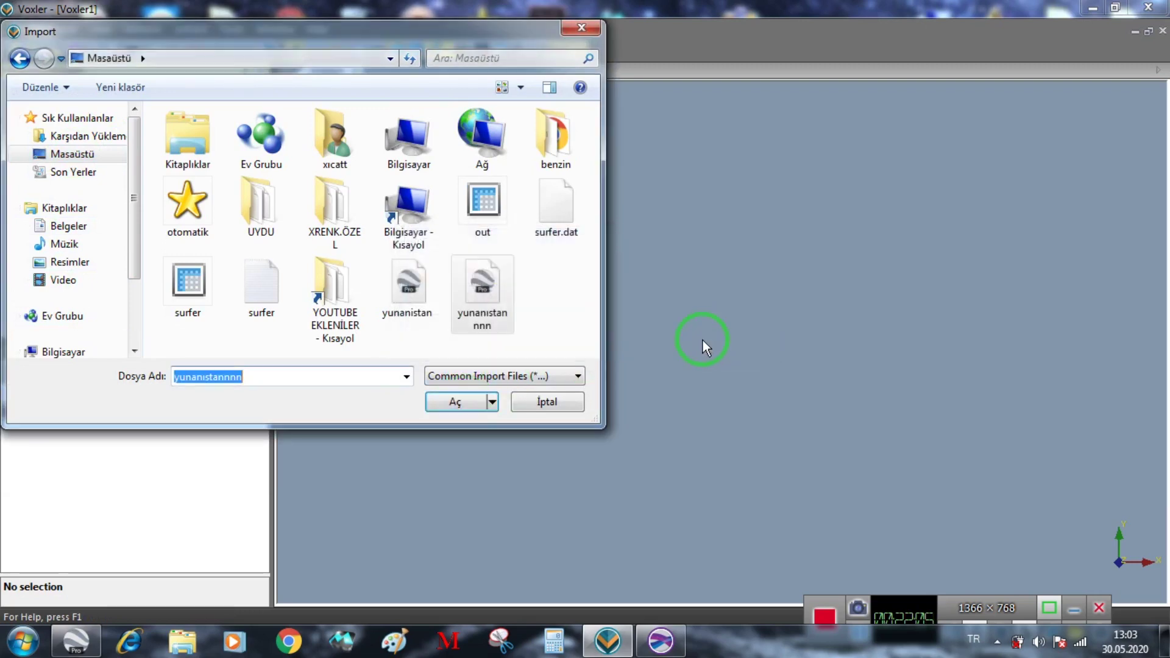
click(447, 408)
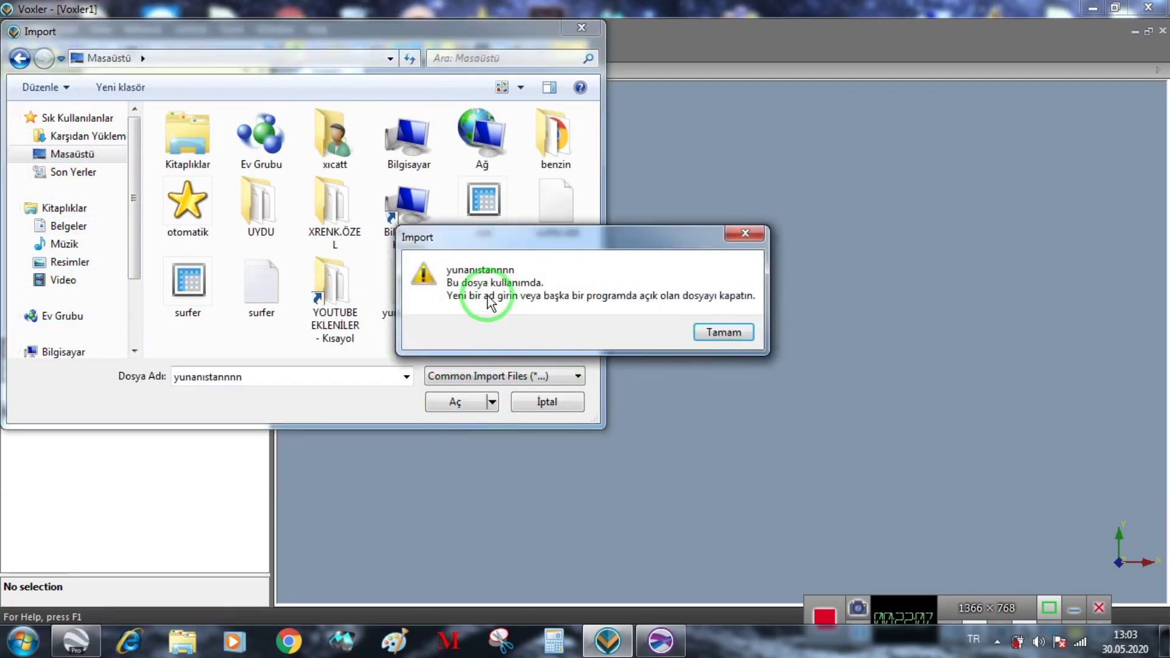
click(716, 332)
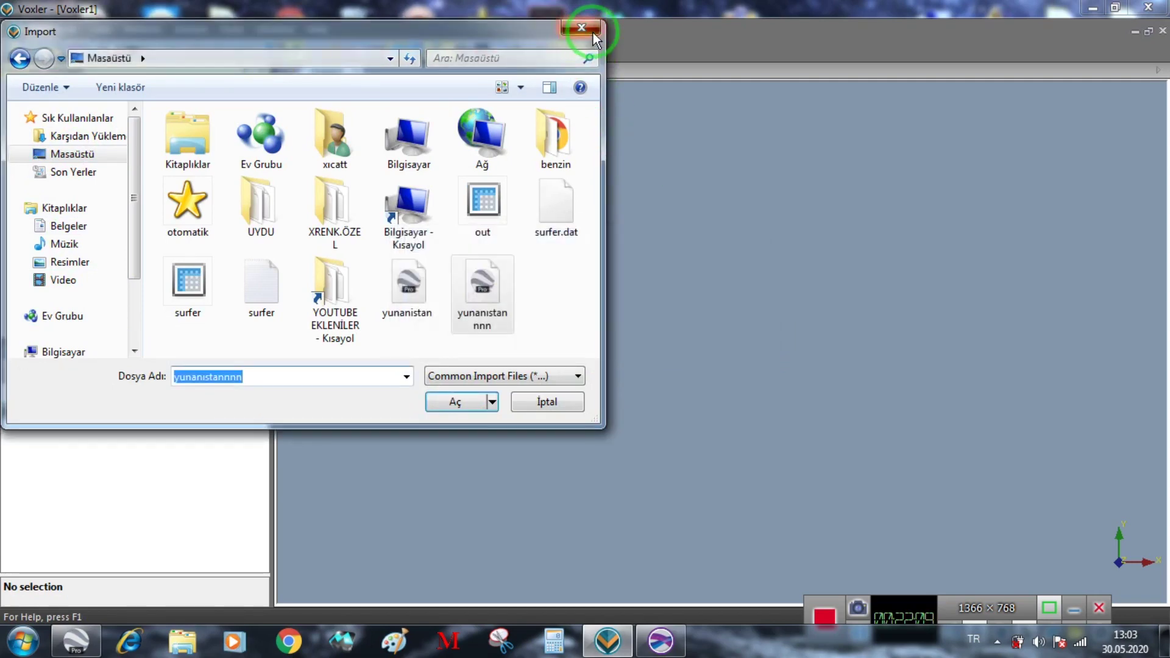
click(591, 31)
- Switch back to Surfer, select the color relief map and move the window clear of the exported files on the desktop
click(658, 639)
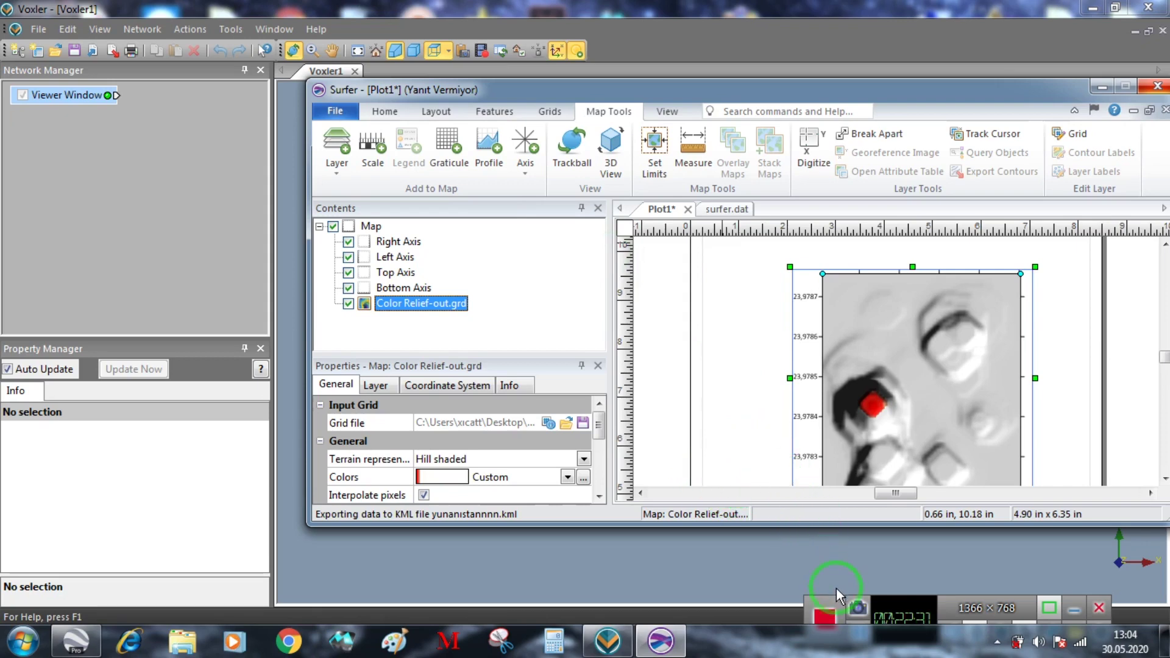
drag(828, 602, 799, 541)
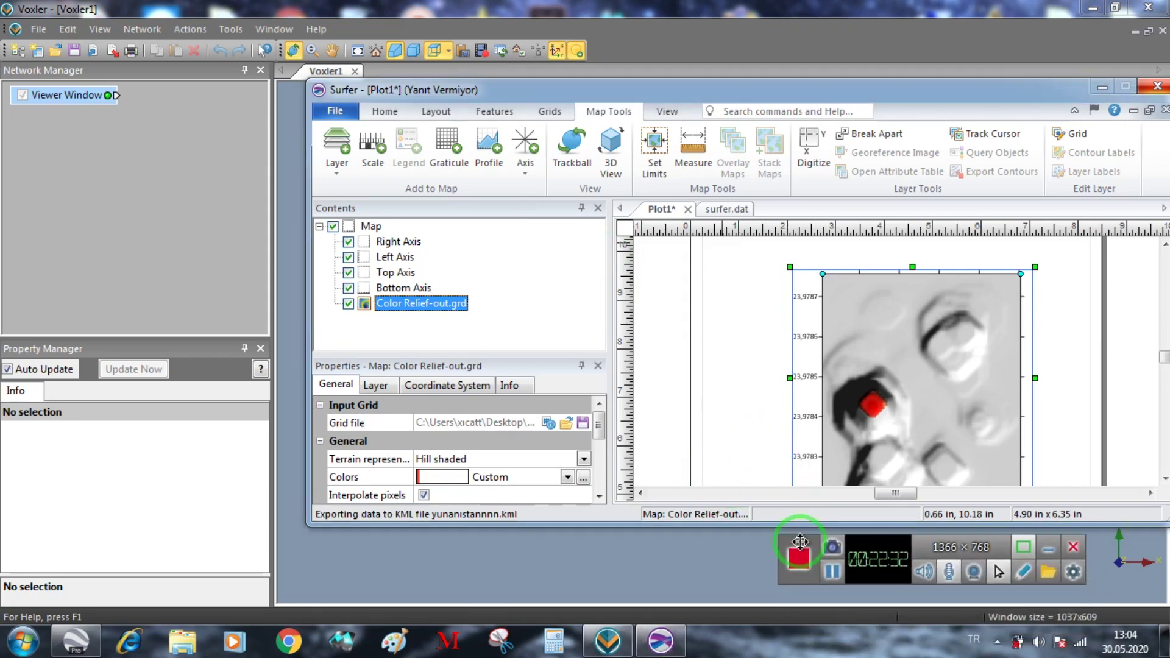
click(833, 572)
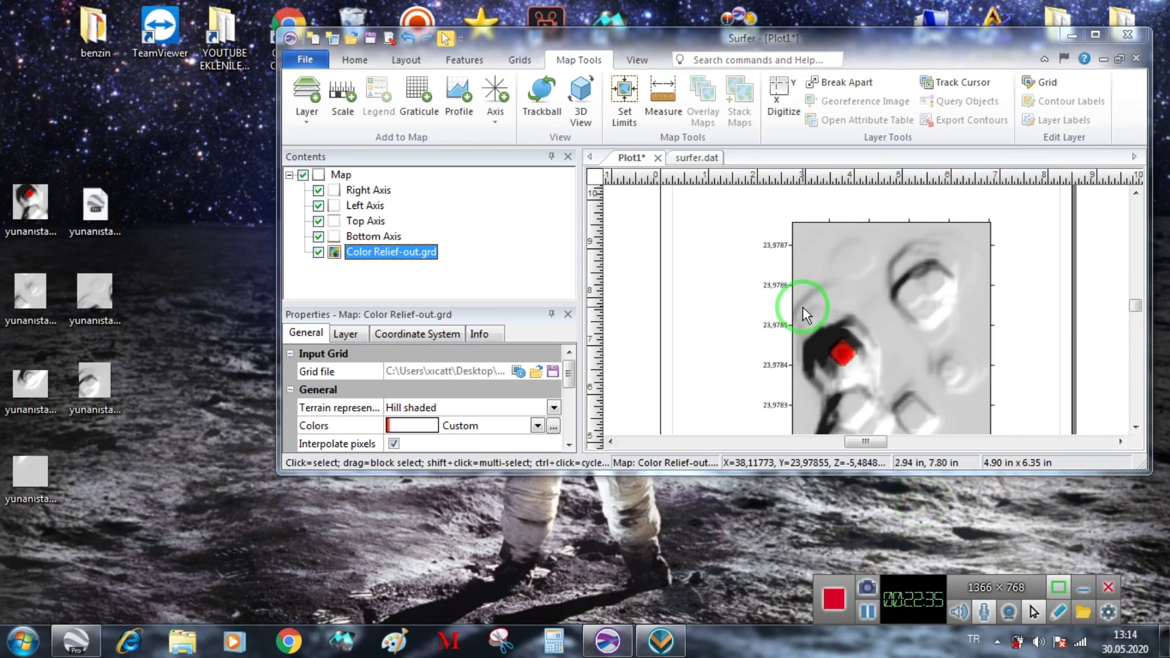
click(802, 307)
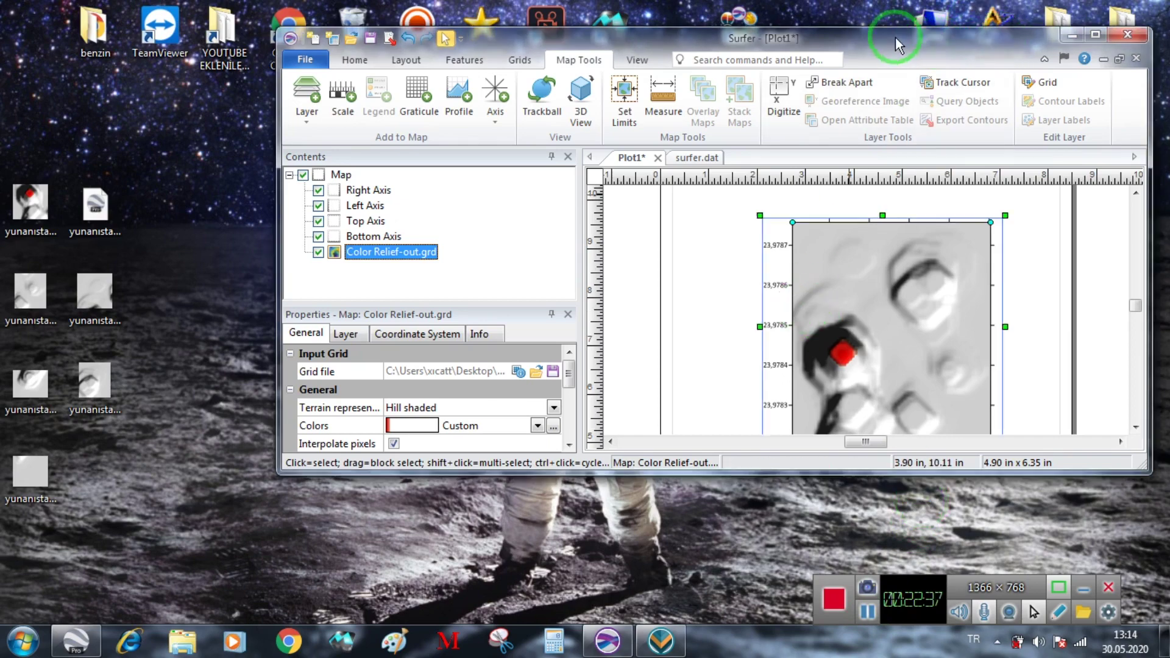
drag(938, 49, 880, 43)
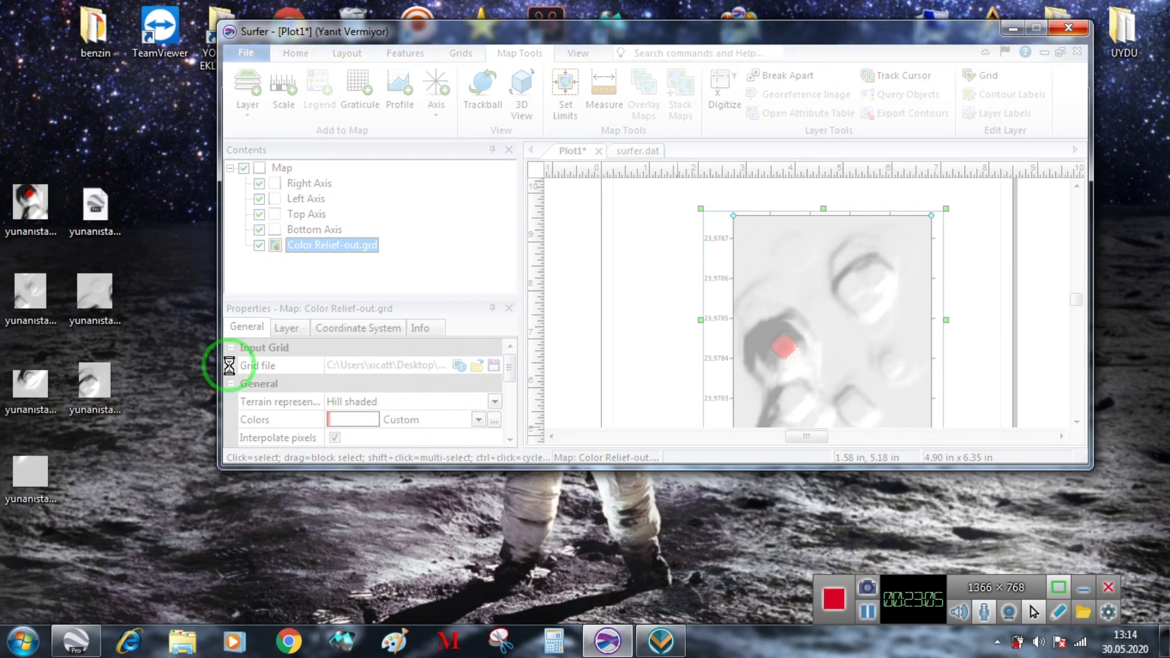
drag(24, 201, 78, 210)
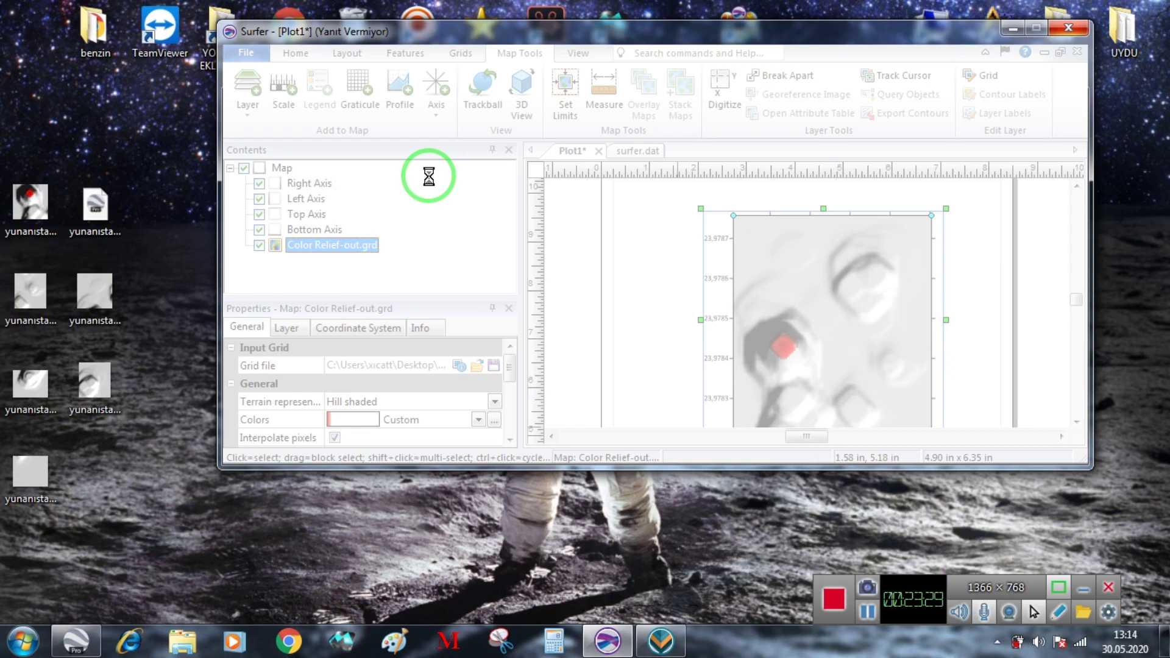
mouse_move(688, 33)
mouse_down()
mouse_move(731, 27)
mouse_move(692, 37)
mouse_move(739, 253)
mouse_move(705, 222)
mouse_move(682, 31)
mouse_up()
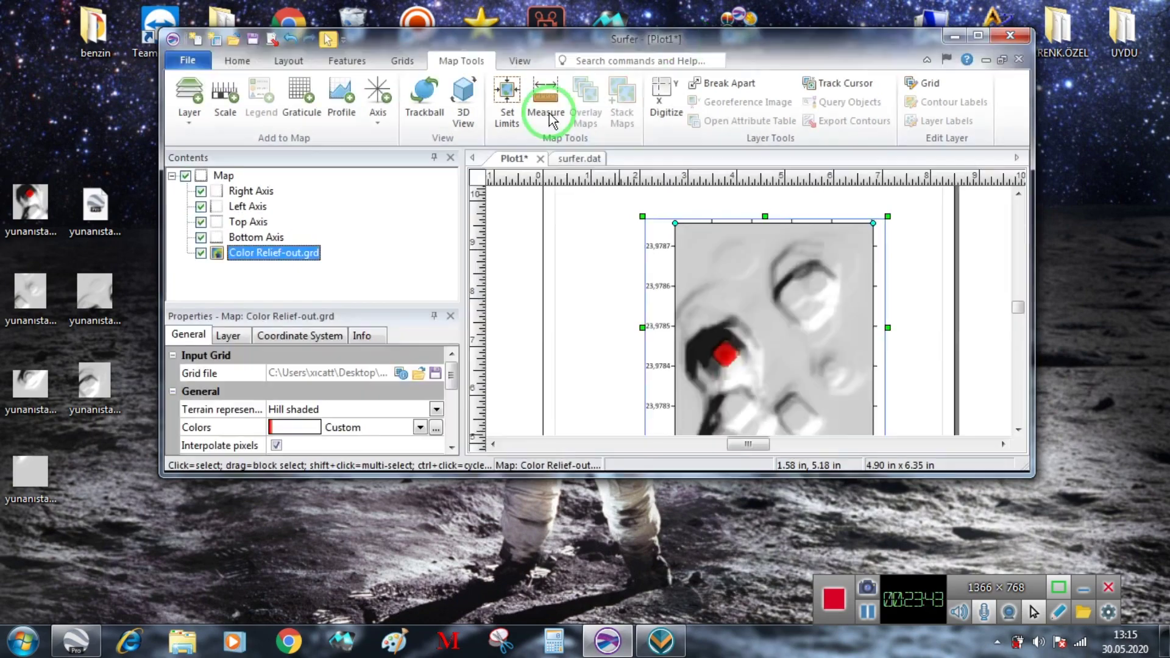
- Enlarge the Surfer window to show the whole map, select the image size setting and shift the window away from the desktop files
drag(542, 476, 542, 576)
click(334, 514)
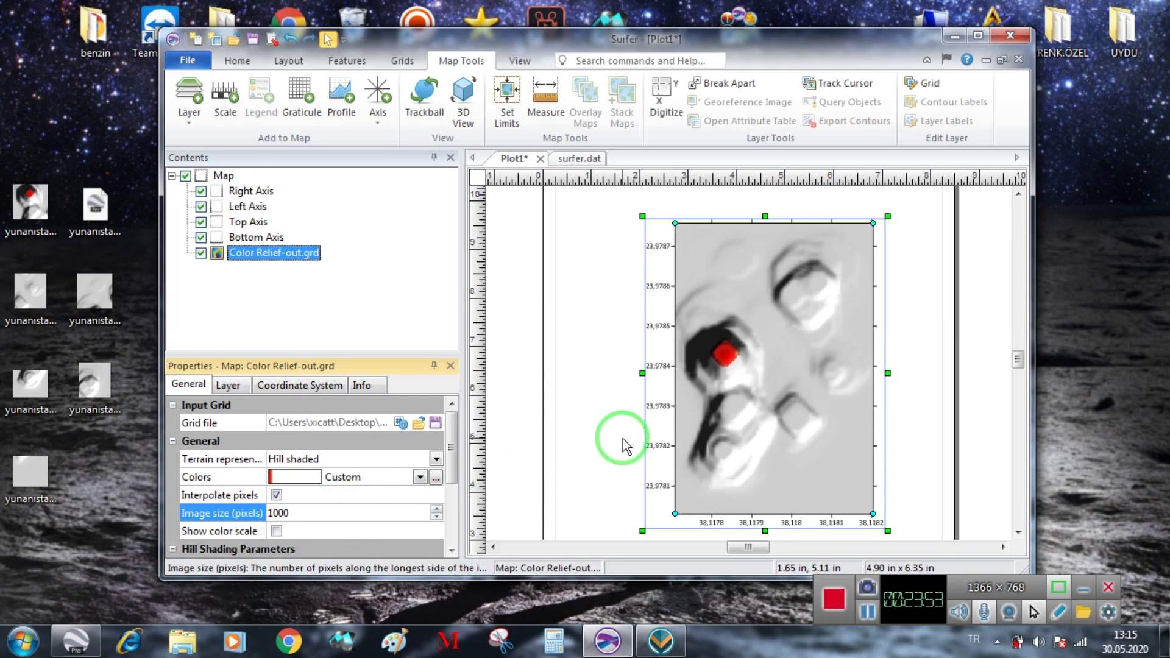
drag(766, 39, 835, 31)
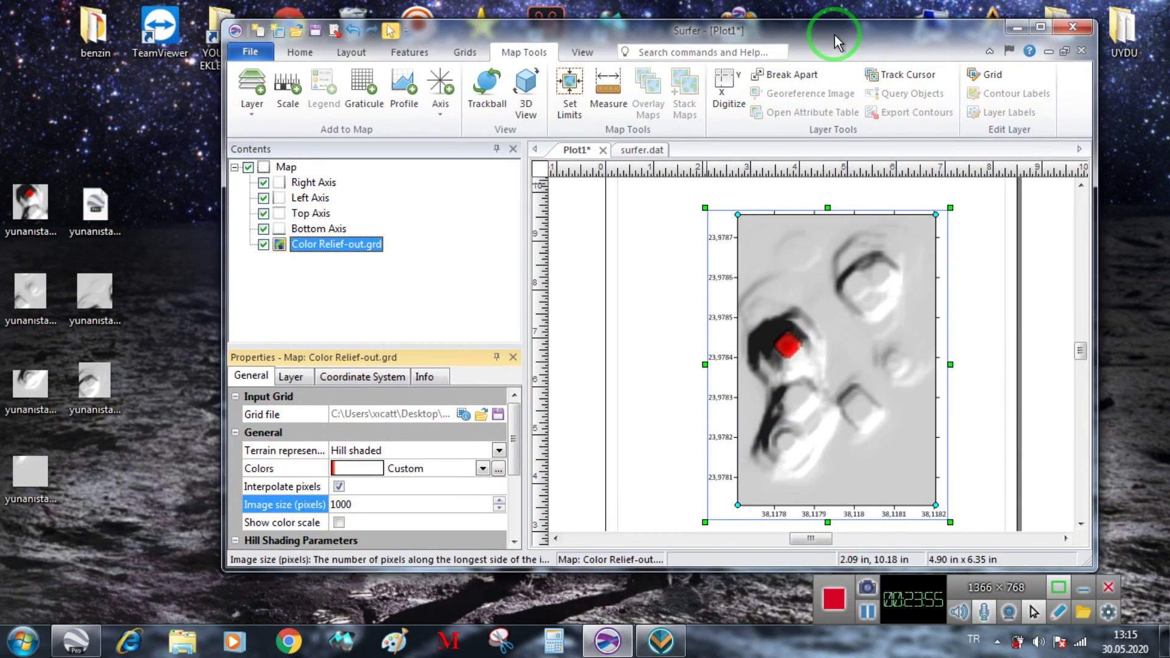
- Open the exported overlay image containing the red anomaly from the desktop and close its viewer
drag(136, 536, 8, 160)
double_click(27, 201)
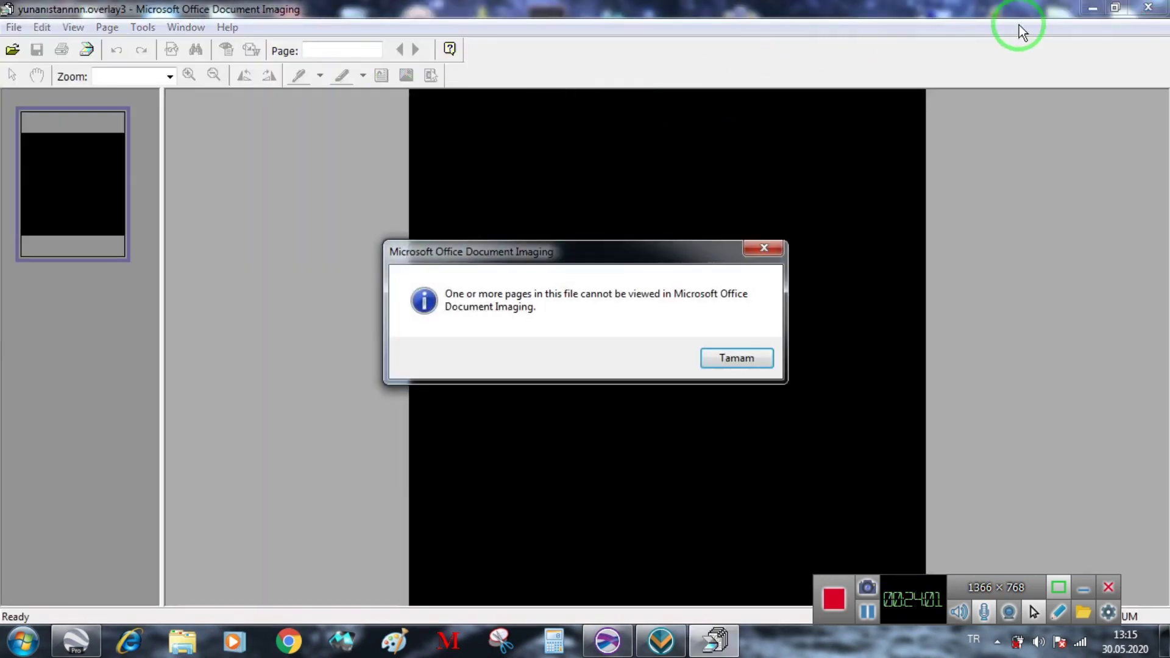
click(740, 361)
click(1148, 7)
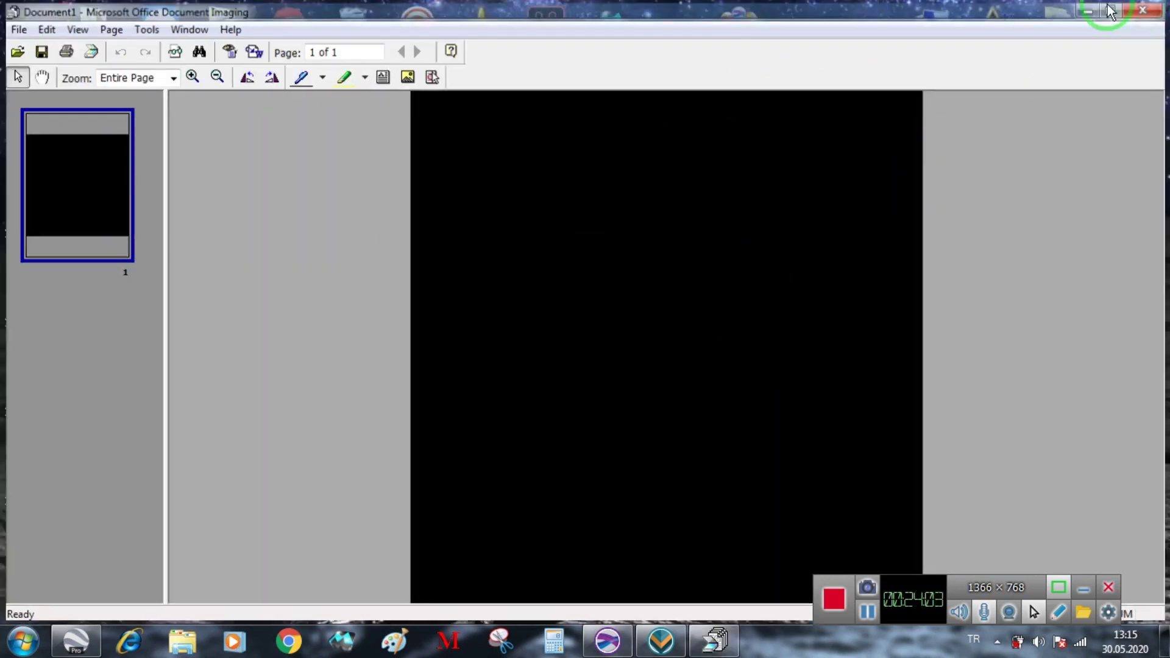
- Reposition the Surfer window and export the color relief map to the desktop as a Google Earth KML named rrrrrr
drag(653, 47, 812, 218)
drag(211, 523, 945, 36)
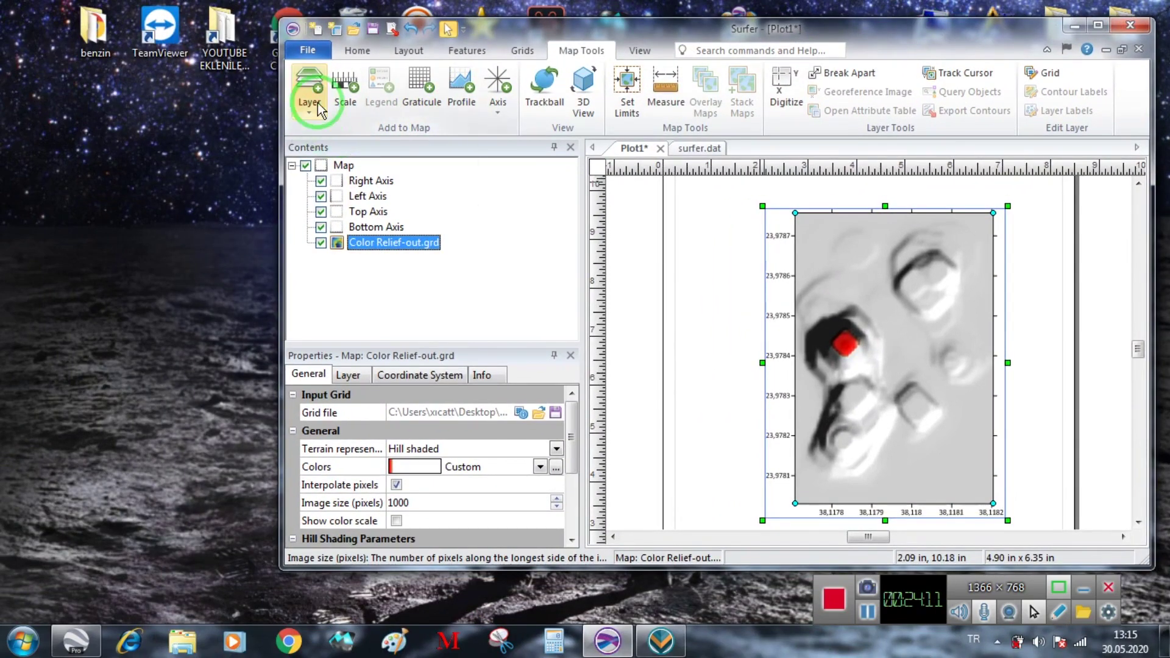
click(393, 29)
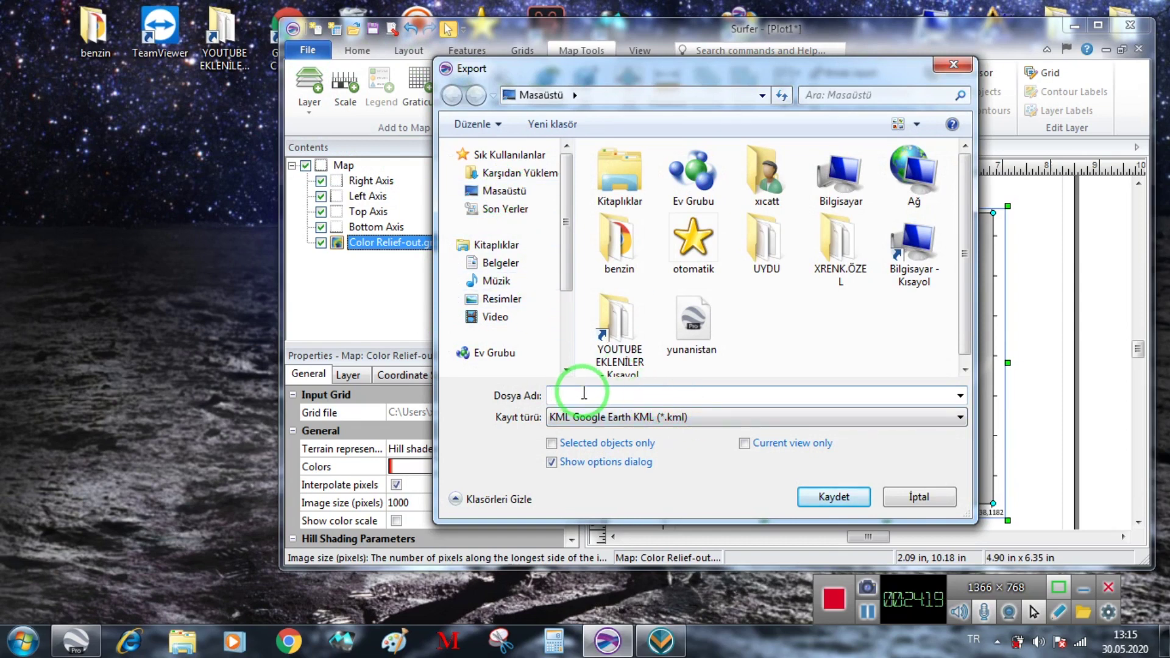
text(rrrrrr)
click(504, 191)
click(832, 495)
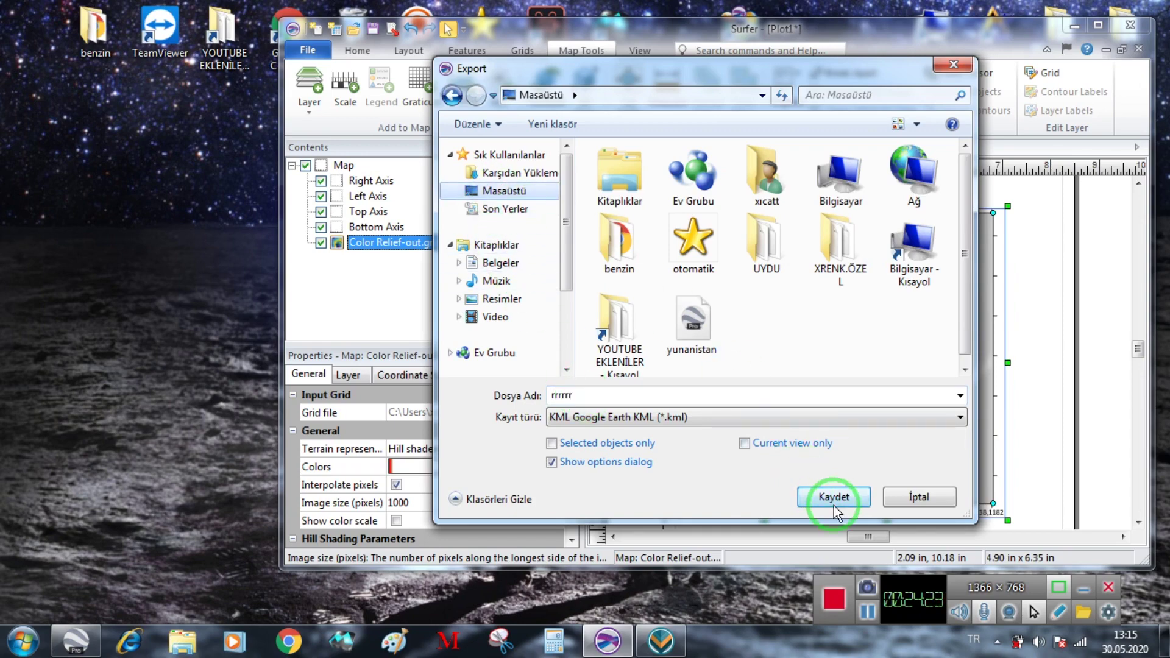
click(778, 433)
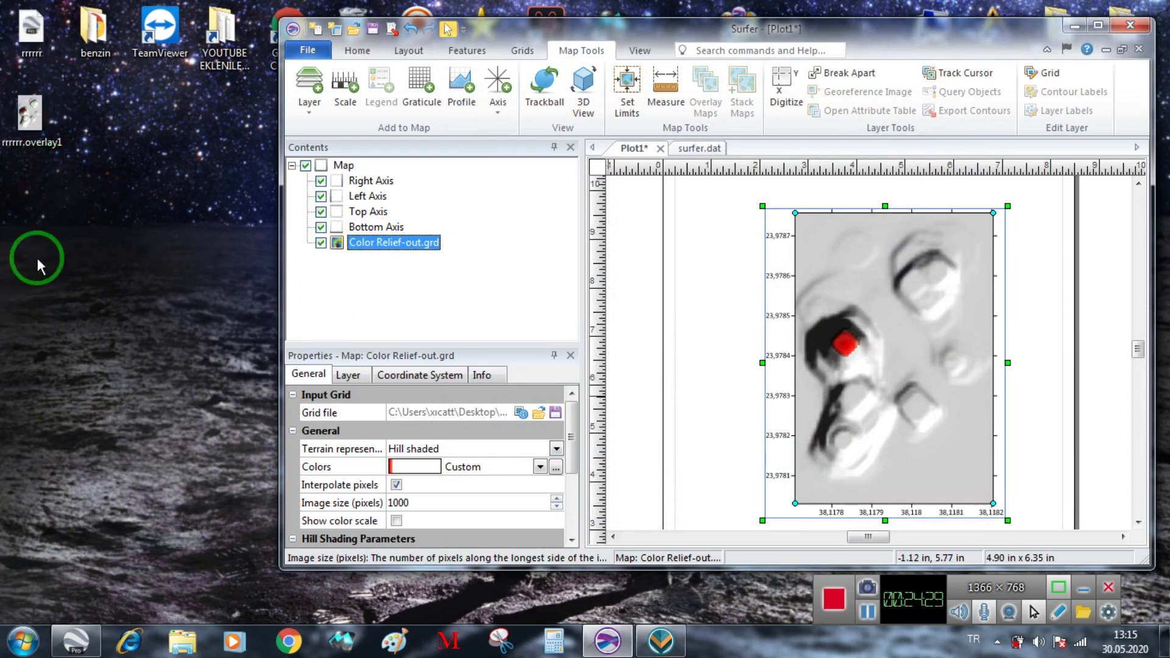
- Open the exported rrrrrr.overlay1 image from the desktop and close its viewer
double_click(30, 115)
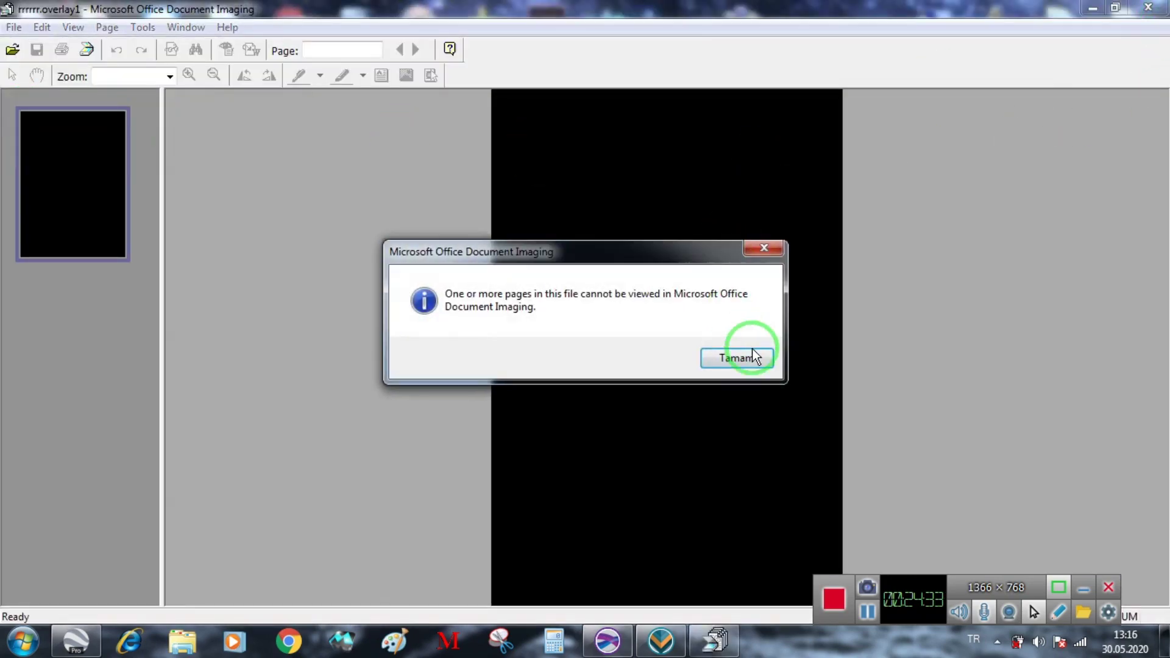
click(746, 355)
click(1157, 12)
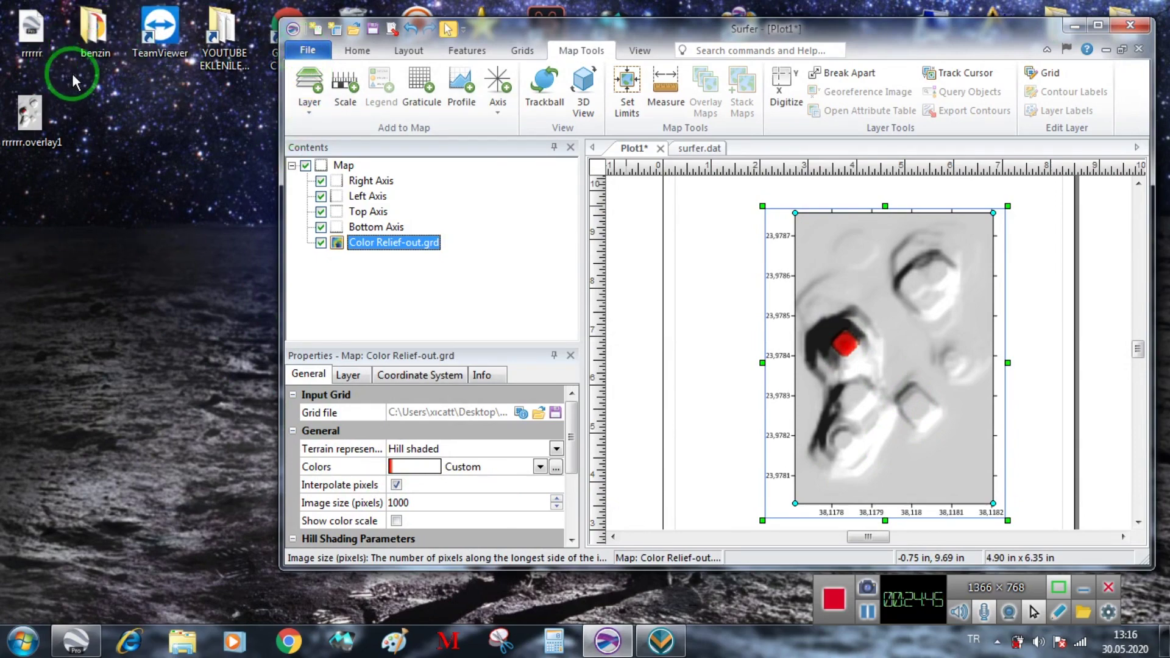
- Switch to Voxler and import the rrrrrr.overlay1 image from the desktop
click(678, 648)
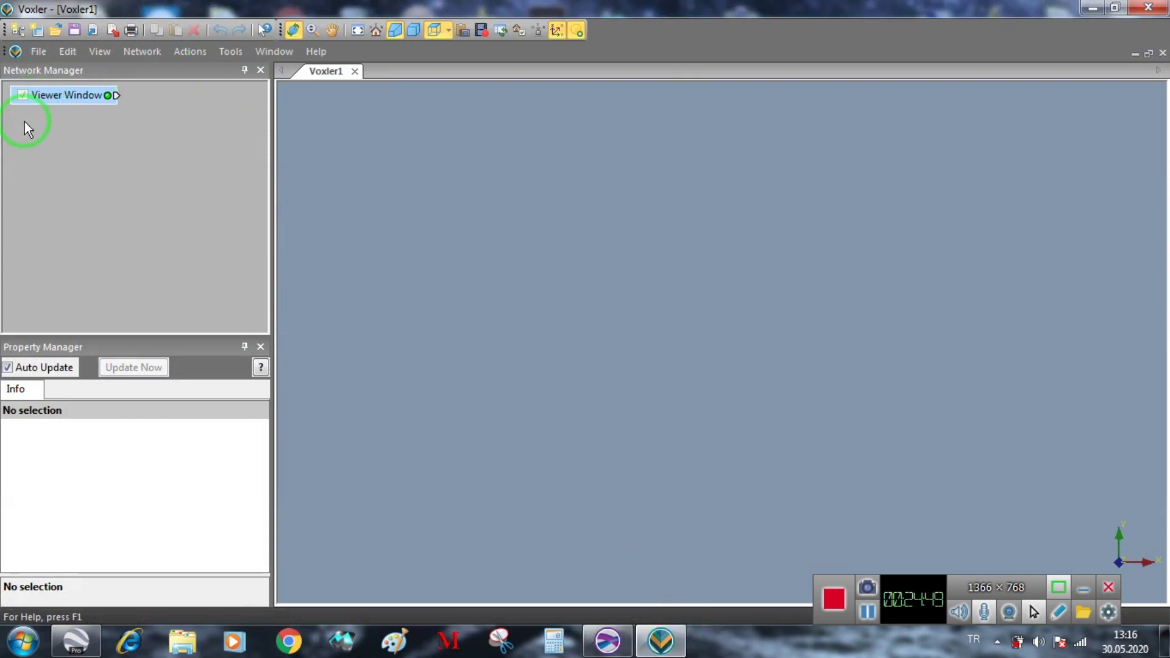
right_click(25, 122)
click(46, 131)
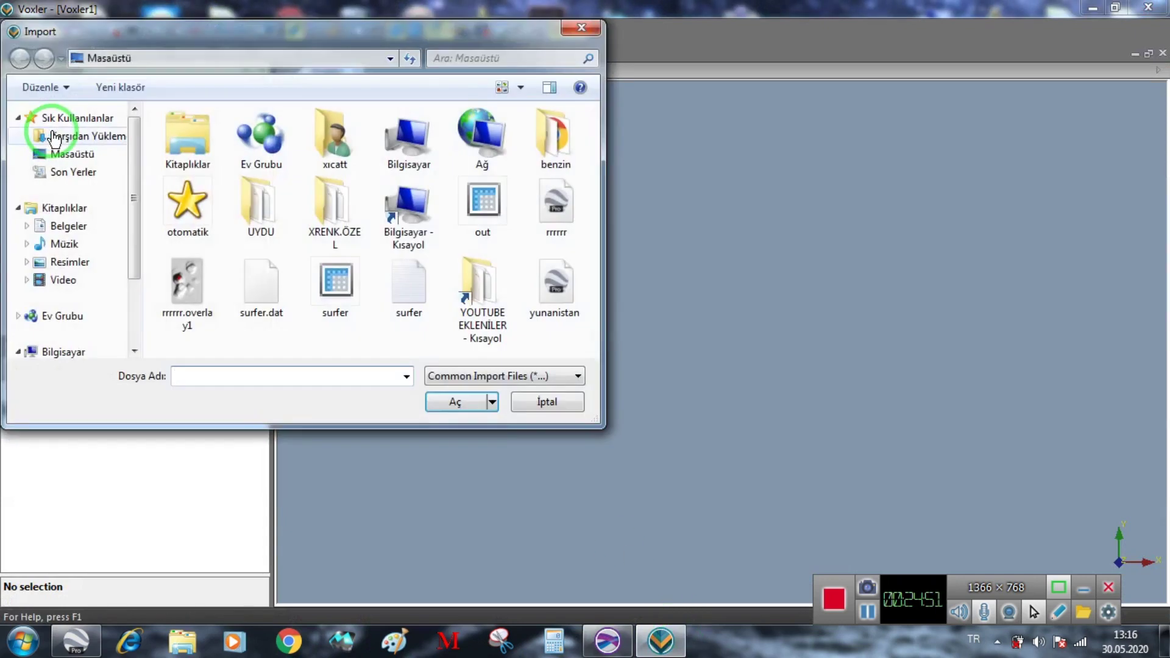
click(193, 295)
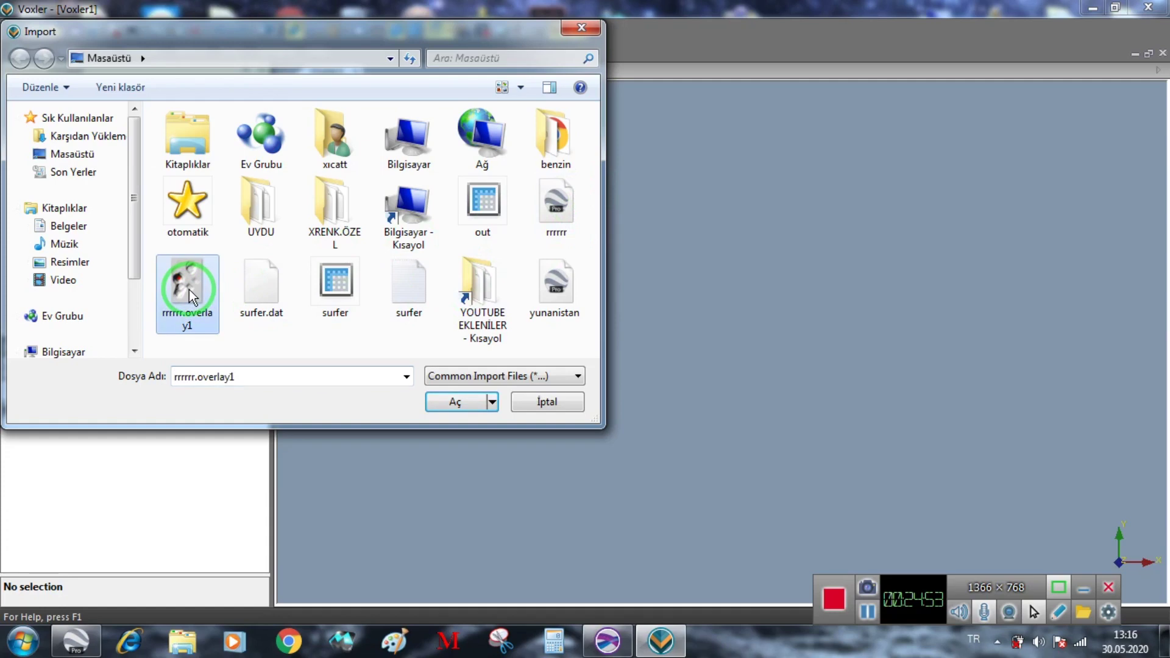
click(452, 402)
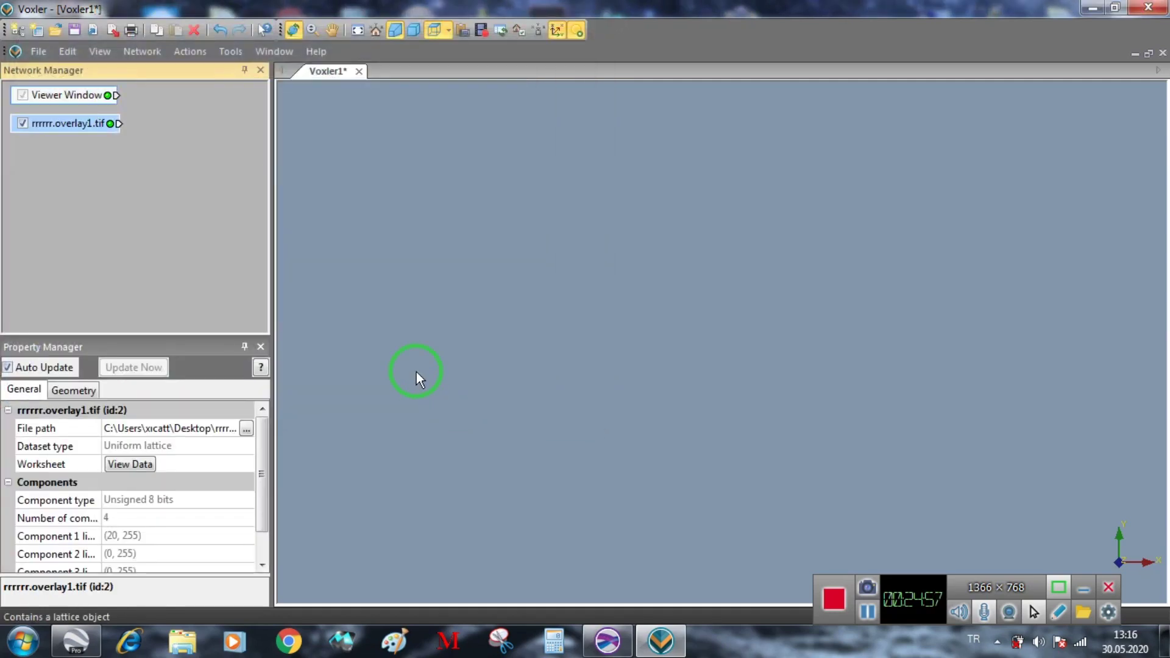
- Attach a Filter module to the rrrrrr.overlay1.tif image and place it below the image in the network
right_click(71, 123)
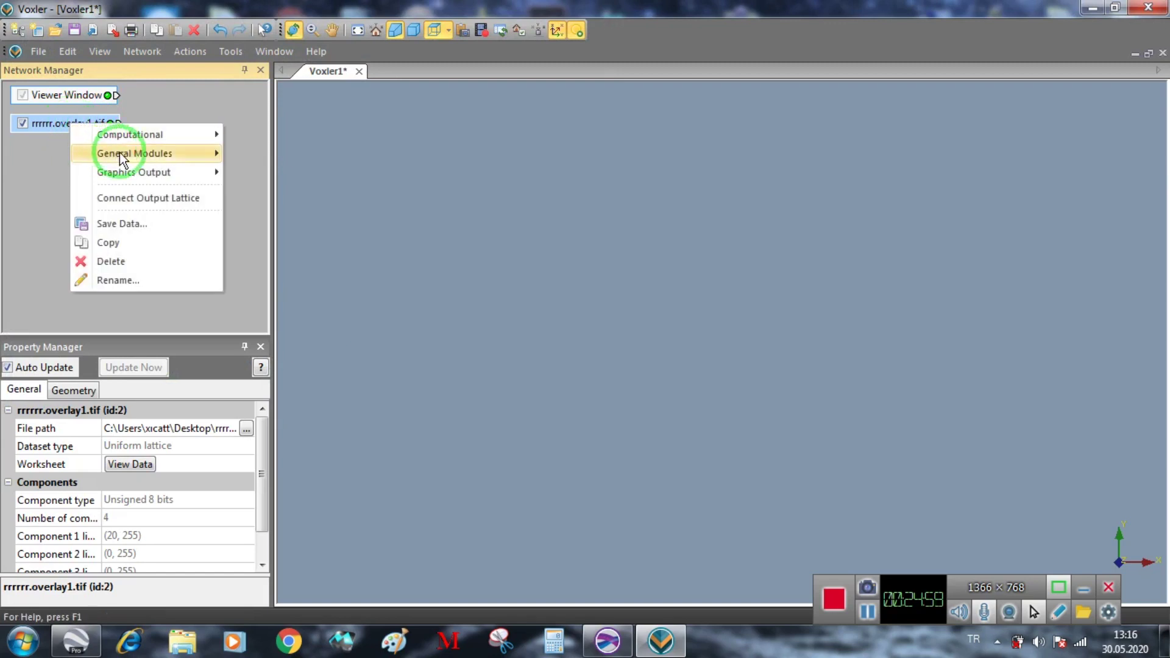
mouse_move(167, 141)
click(279, 174)
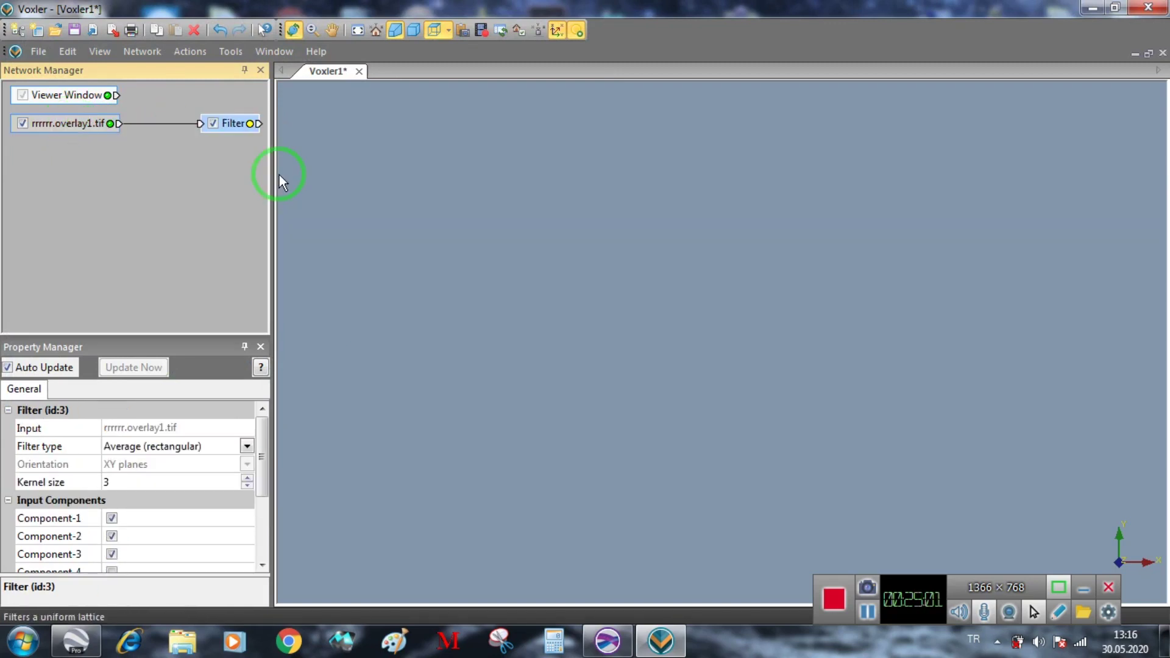
drag(234, 134, 78, 177)
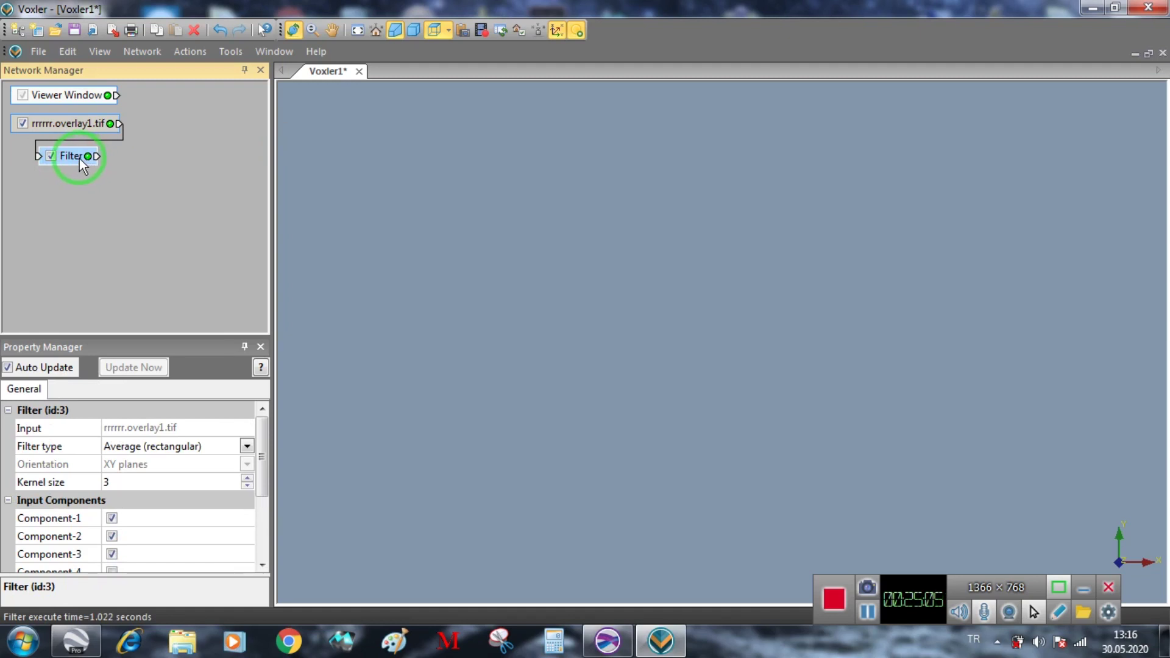
drag(68, 158, 56, 156)
- Attach a HeightField module to the Filter and place it below the Filter in the network
right_click(56, 156)
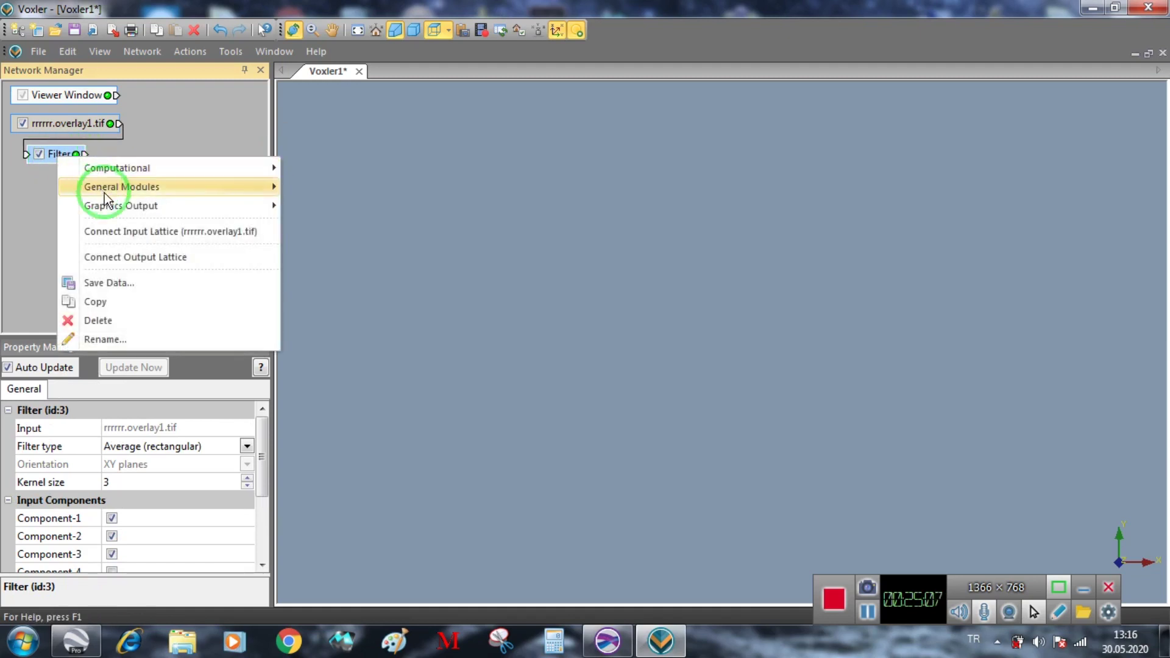
mouse_move(109, 206)
click(342, 281)
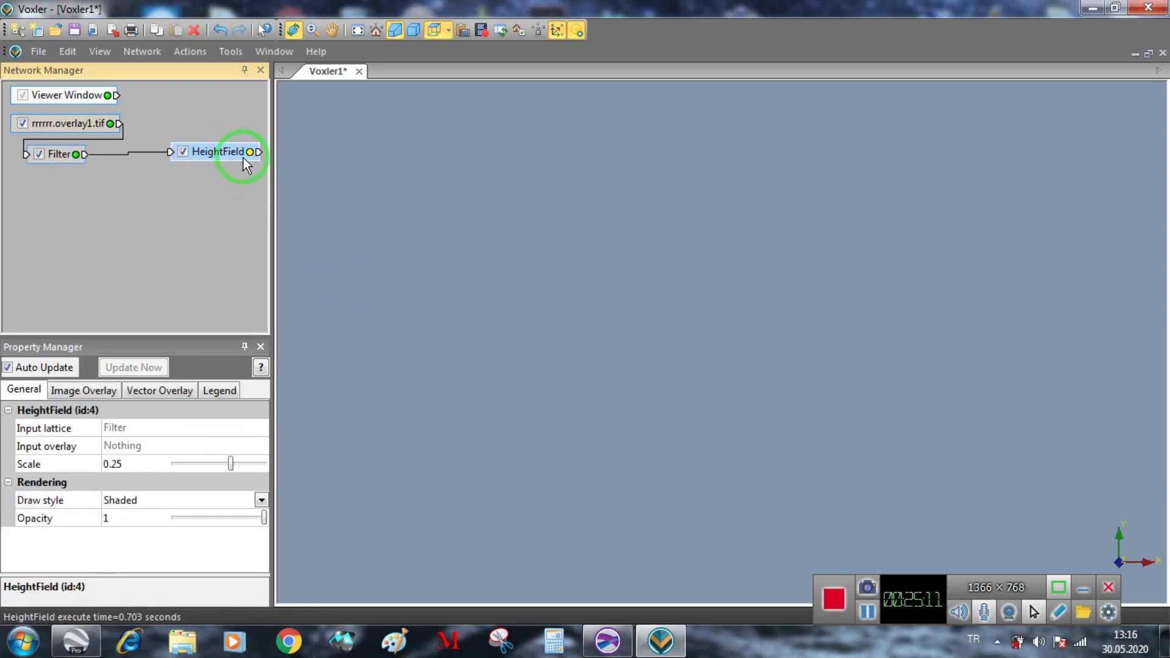
drag(230, 152, 72, 188)
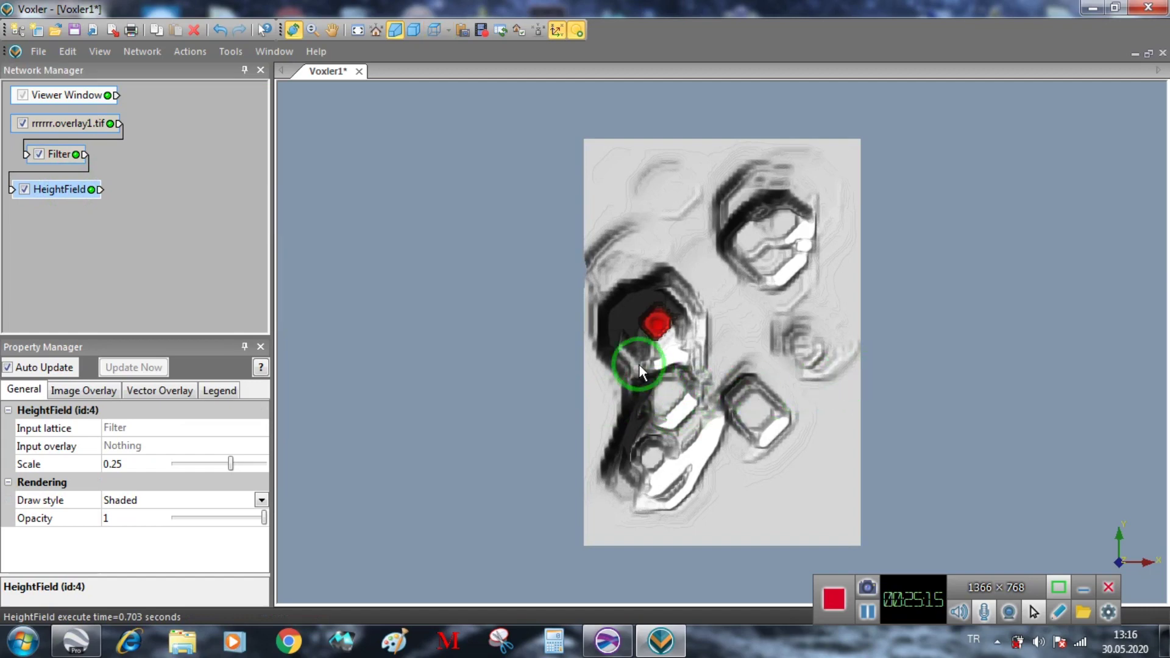
- Examine the red anomaly and the surrounding relief on the 3D height field from above, the side and underneath
drag(694, 426, 802, 371)
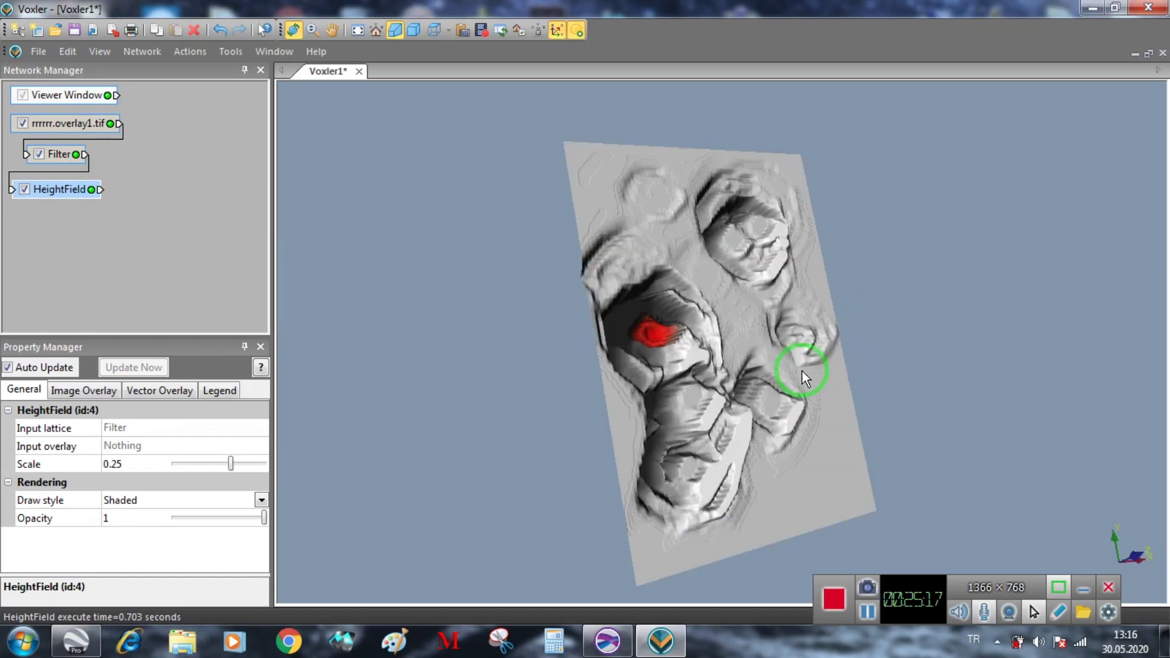
scroll(749, 411, up, 5)
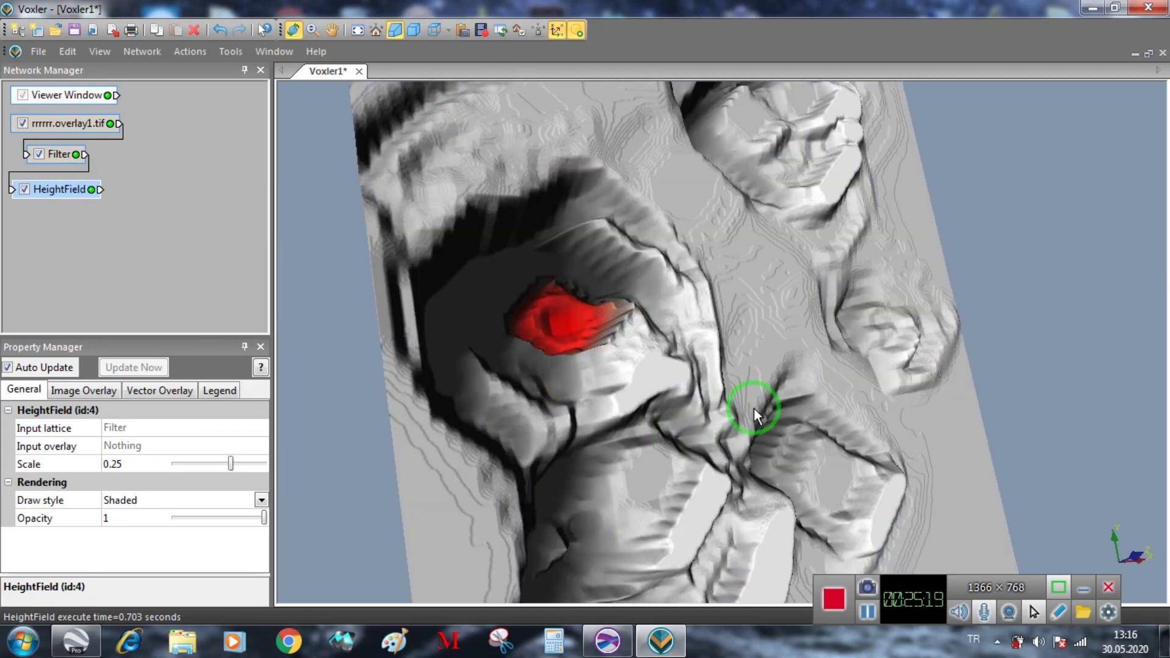
drag(720, 427, 737, 400)
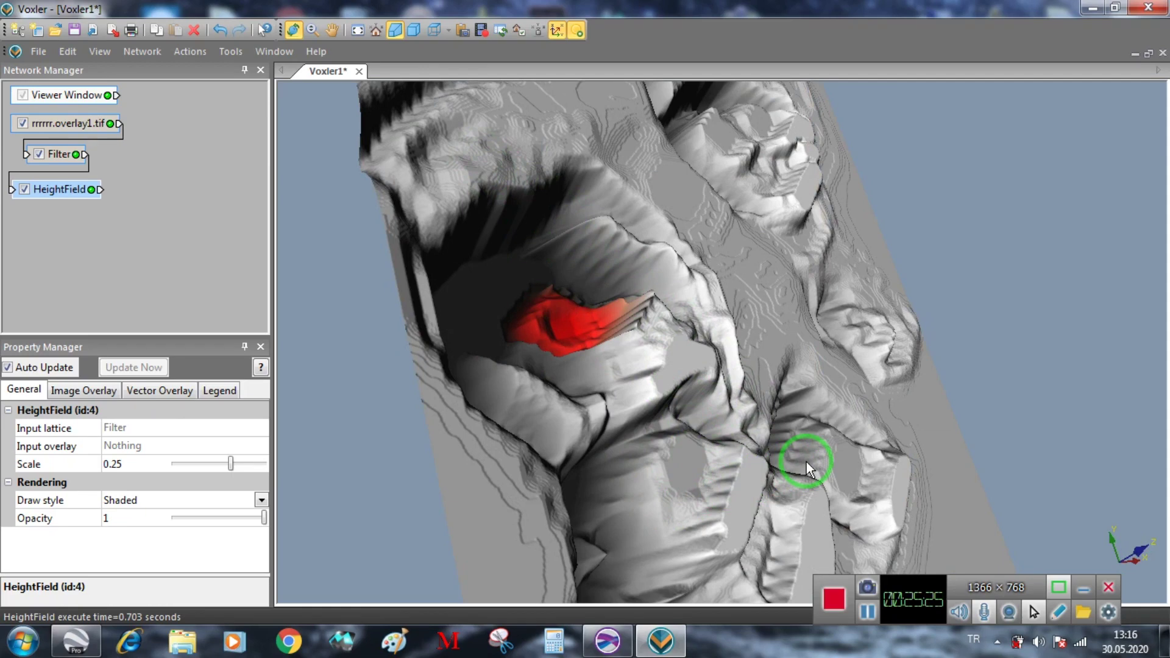
drag(806, 461, 770, 447)
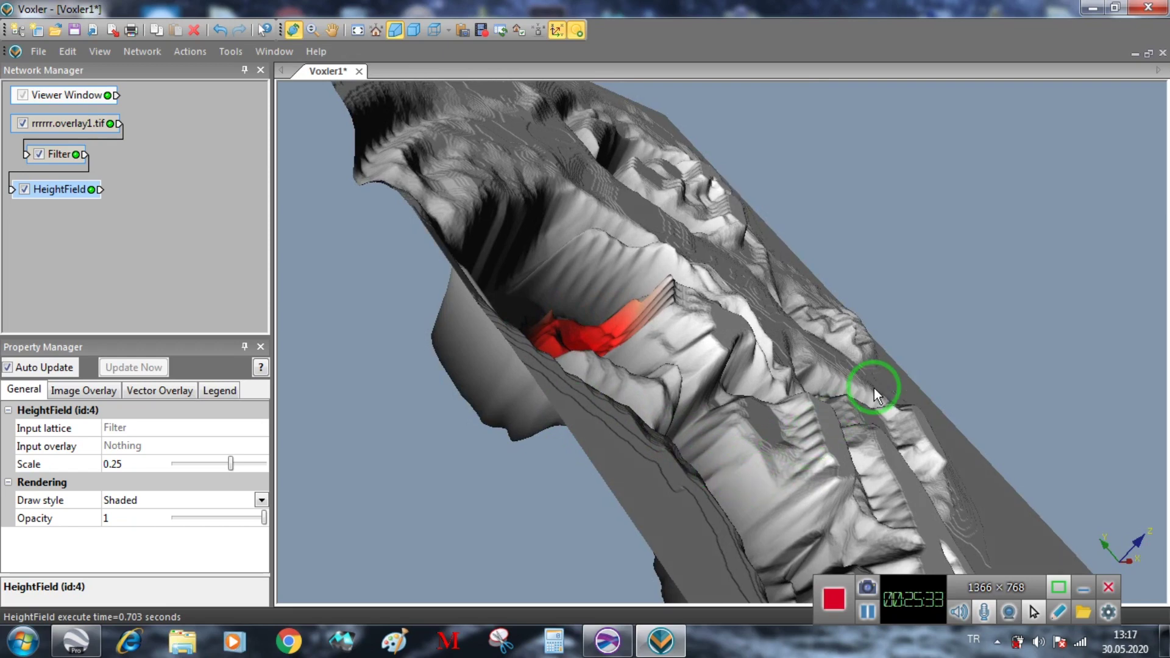
drag(872, 388, 851, 393)
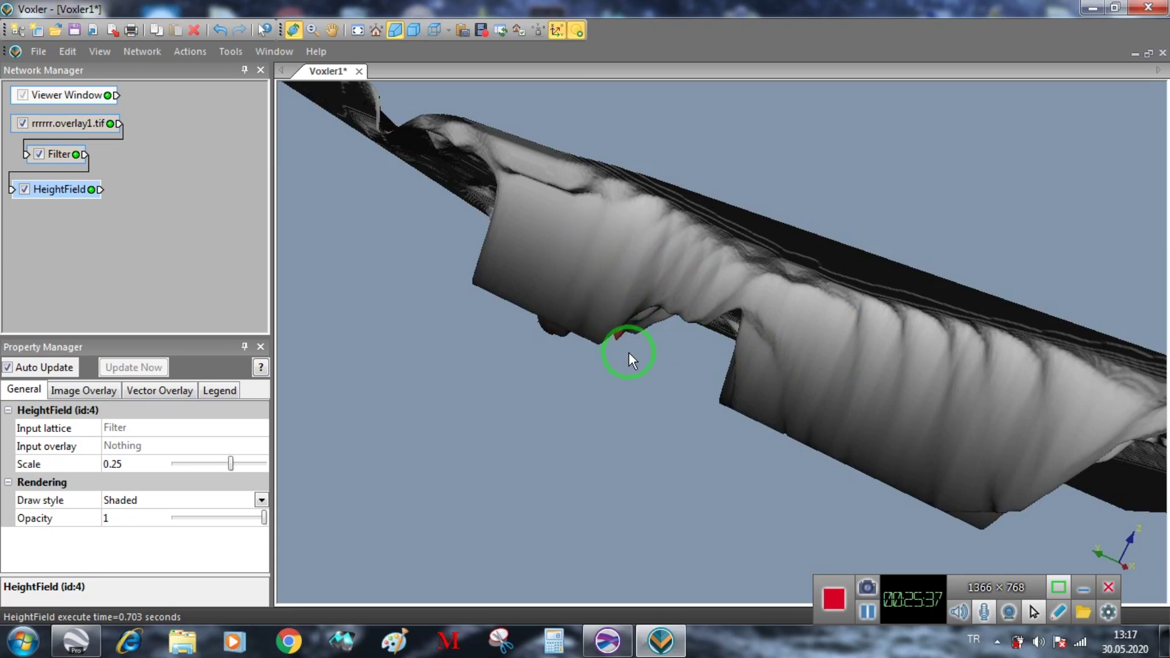
drag(600, 254, 598, 242)
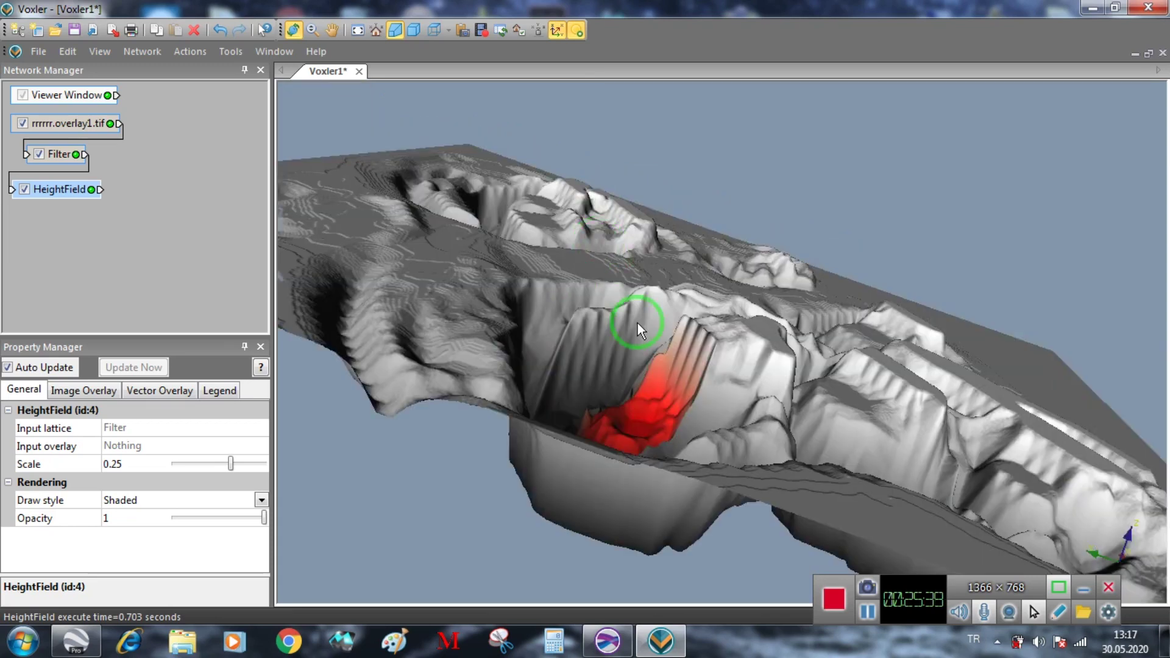
drag(628, 457, 628, 460)
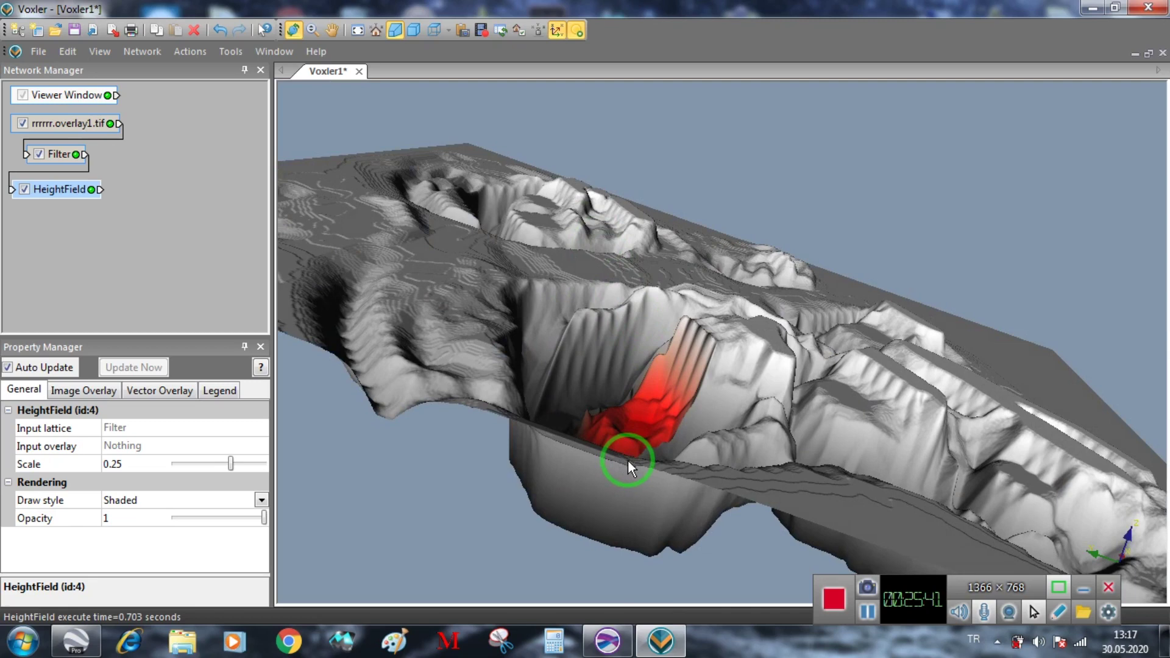
drag(627, 459, 628, 460)
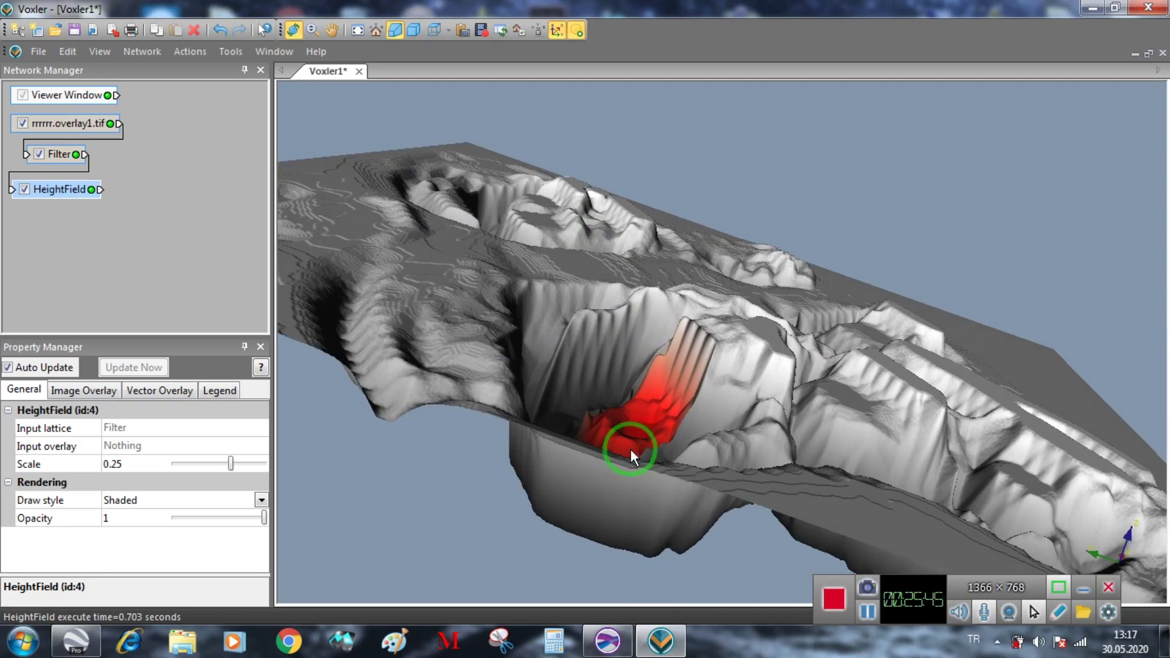
drag(518, 455, 452, 465)
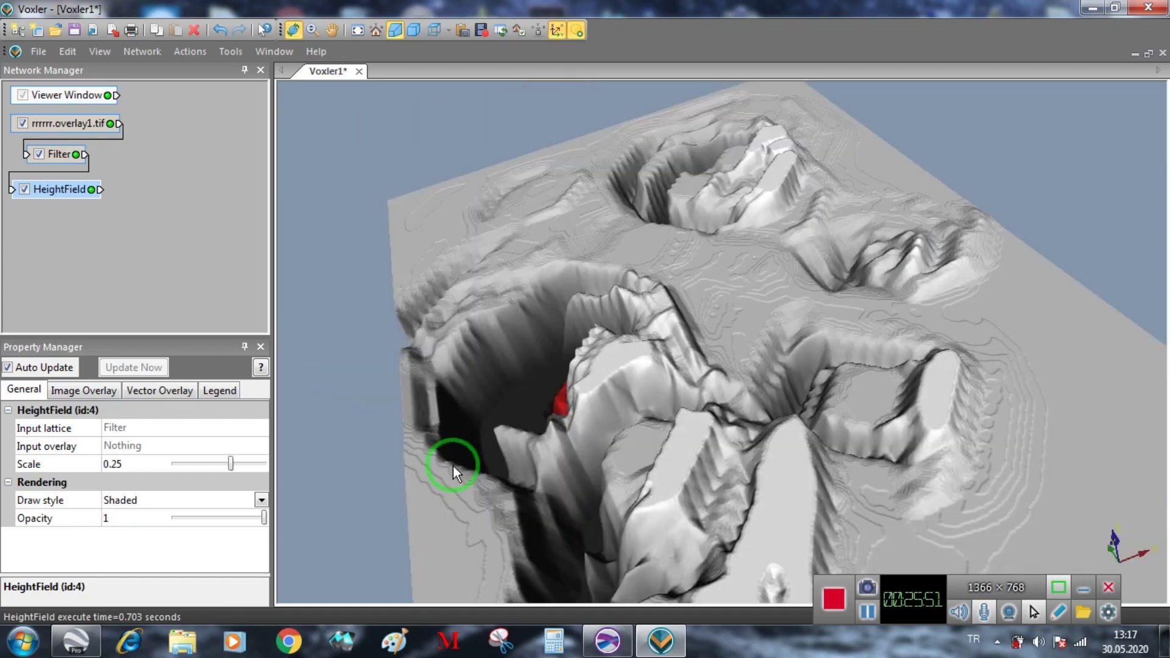
drag(675, 504, 728, 527)
drag(948, 465, 897, 418)
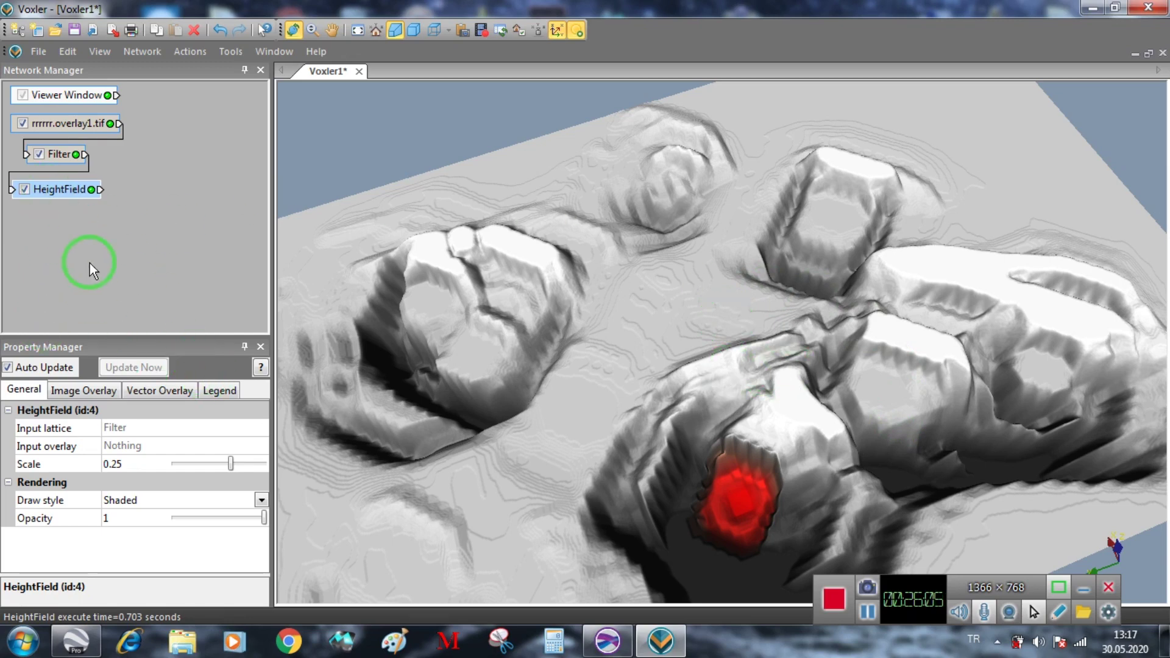
- Set the Filter module's type to Central Moment
click(59, 154)
click(246, 447)
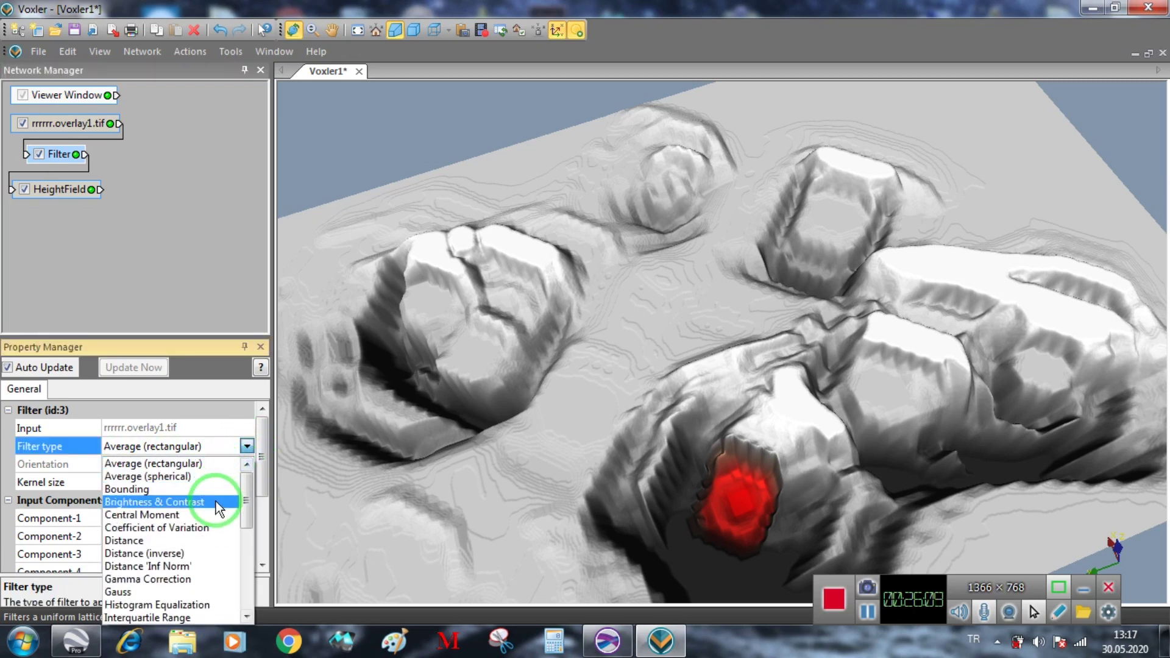
click(212, 514)
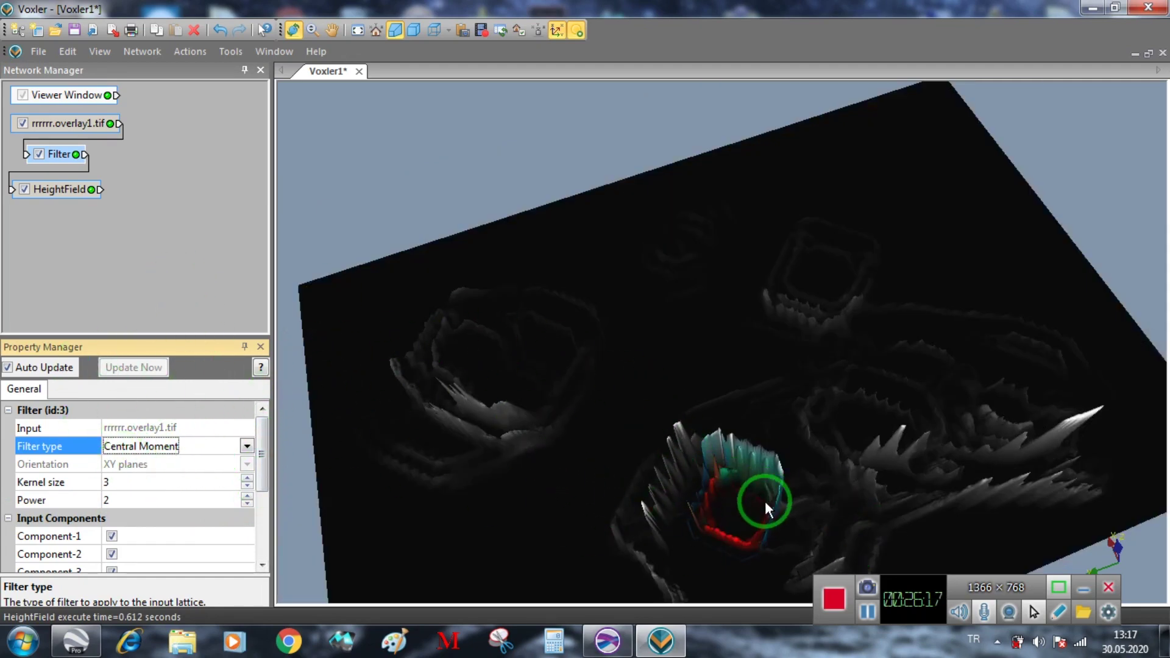
click(247, 445)
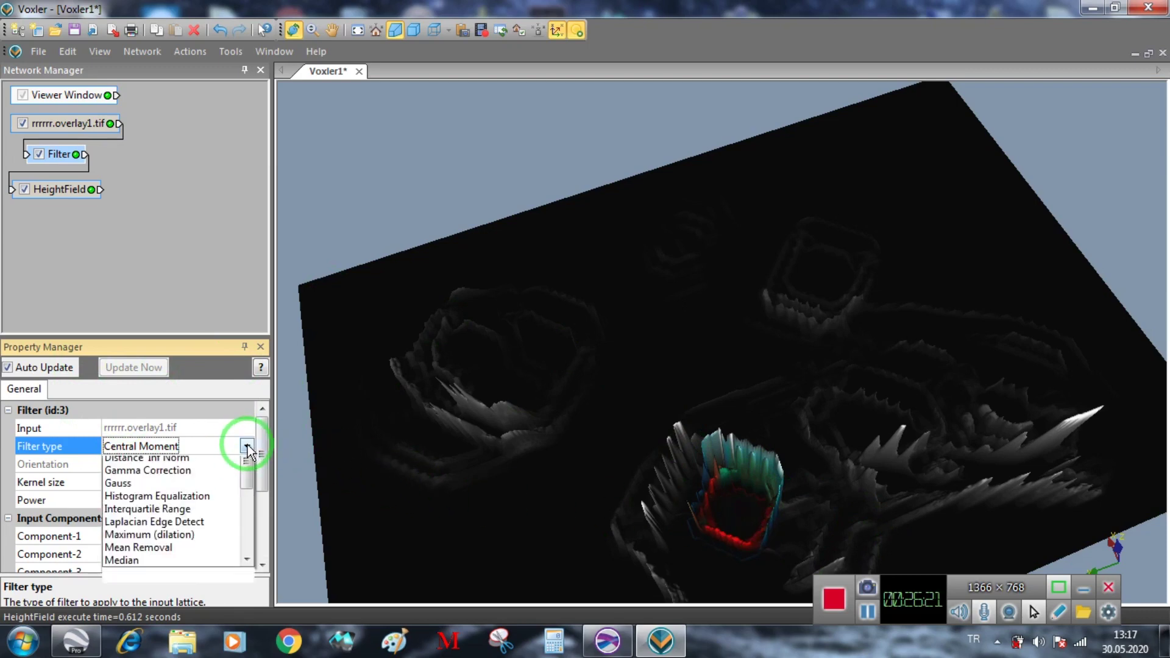
drag(245, 517, 250, 482)
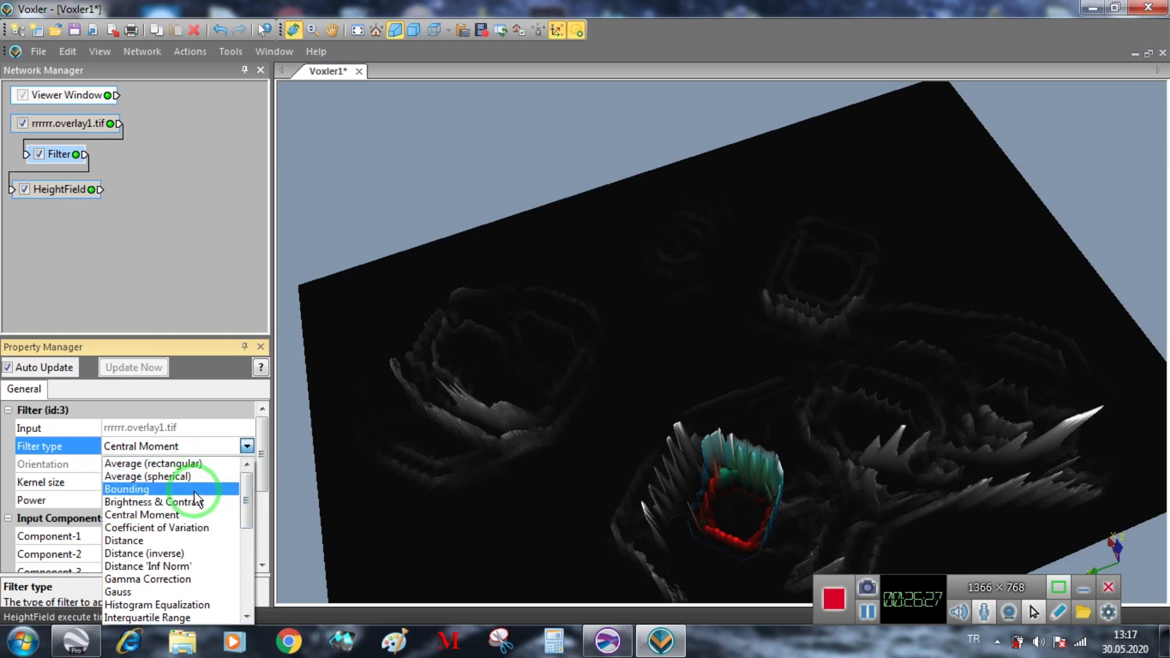
click(634, 376)
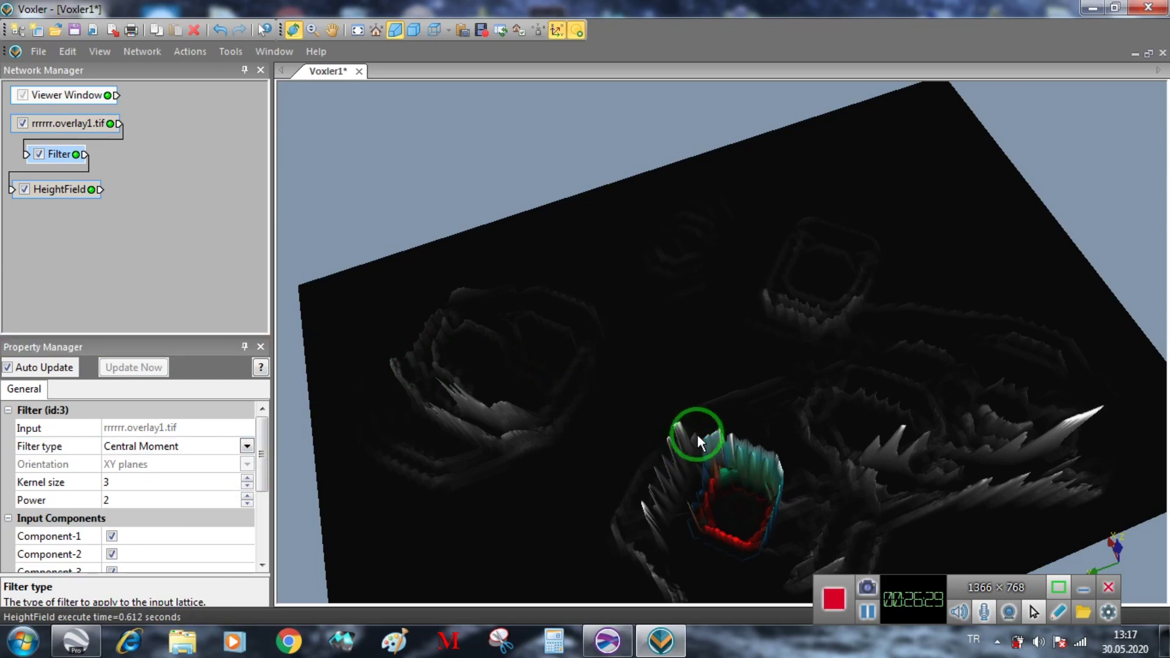
- Inspect the Central Moment height field around the red anomaly from the side and from underneath
drag(689, 299, 689, 294)
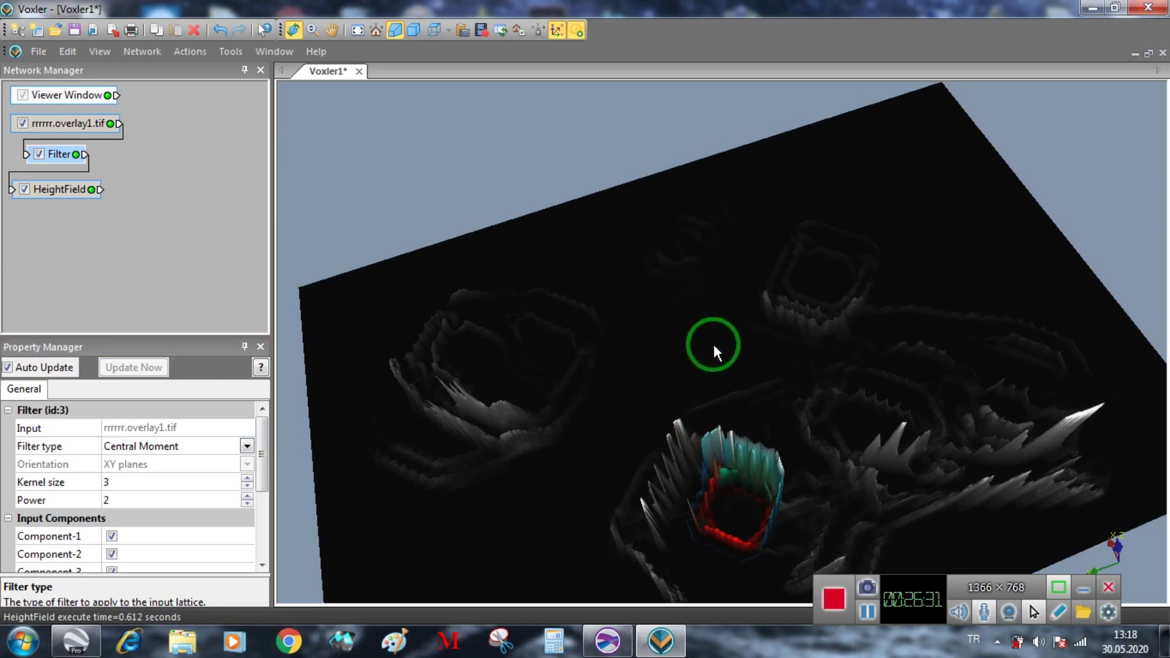
drag(749, 442, 774, 475)
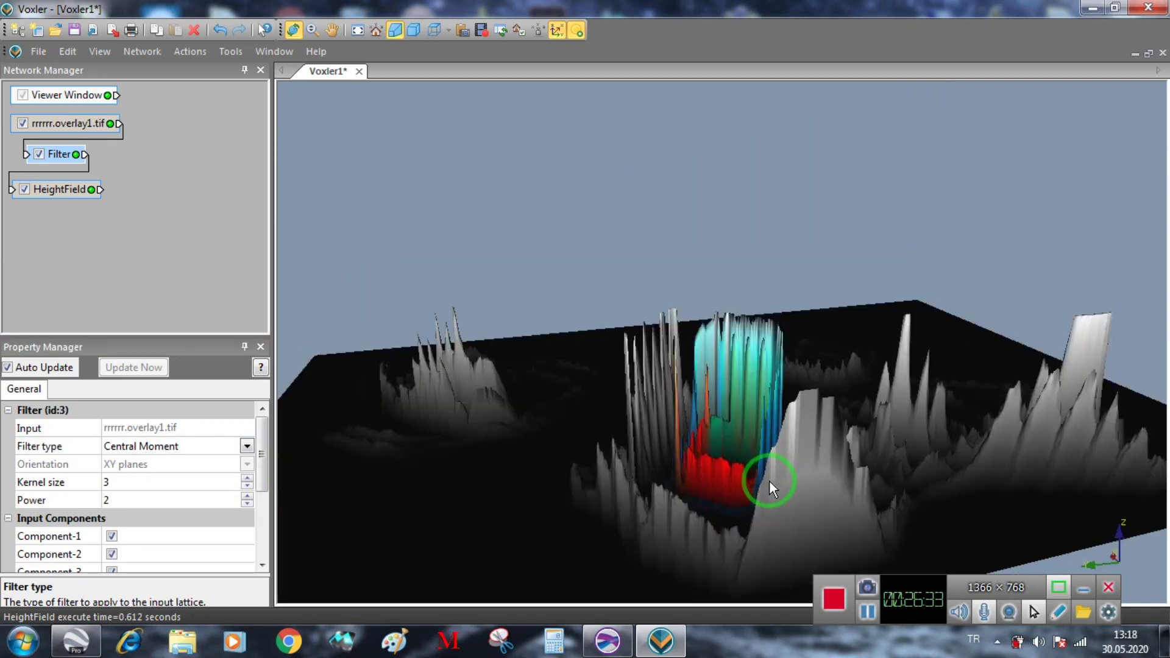
drag(770, 397, 775, 352)
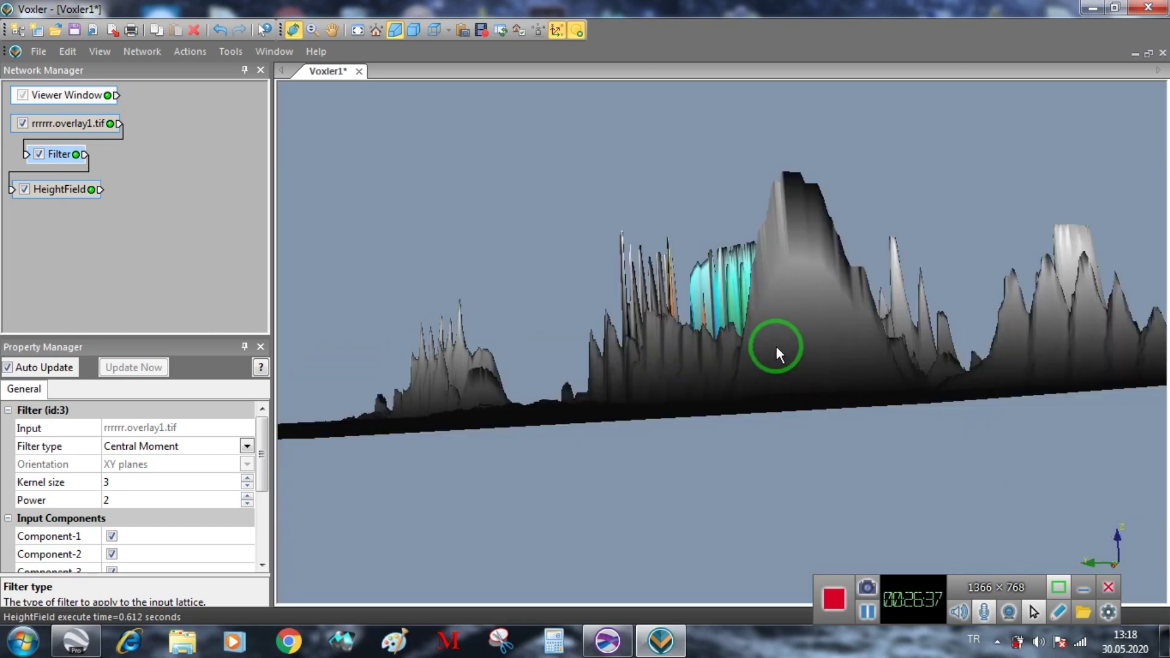
drag(783, 303, 782, 295)
drag(784, 247, 741, 162)
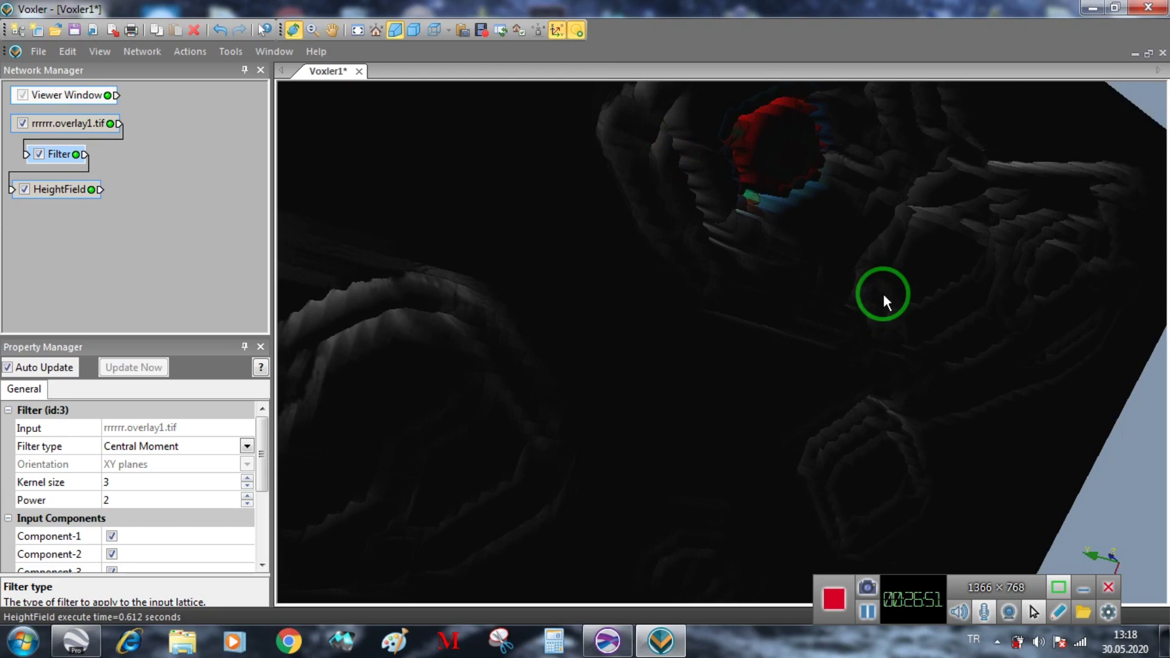
- Set the Filter module's type to Average (rectangular)
click(246, 446)
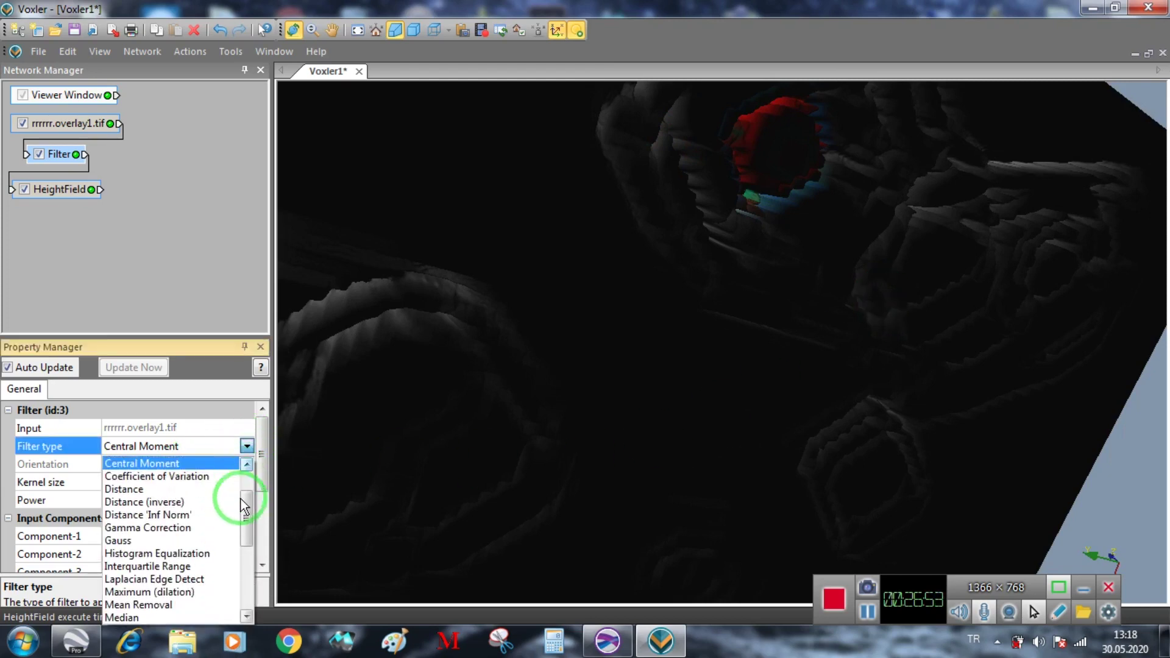
scroll(248, 488, up, 2)
click(218, 465)
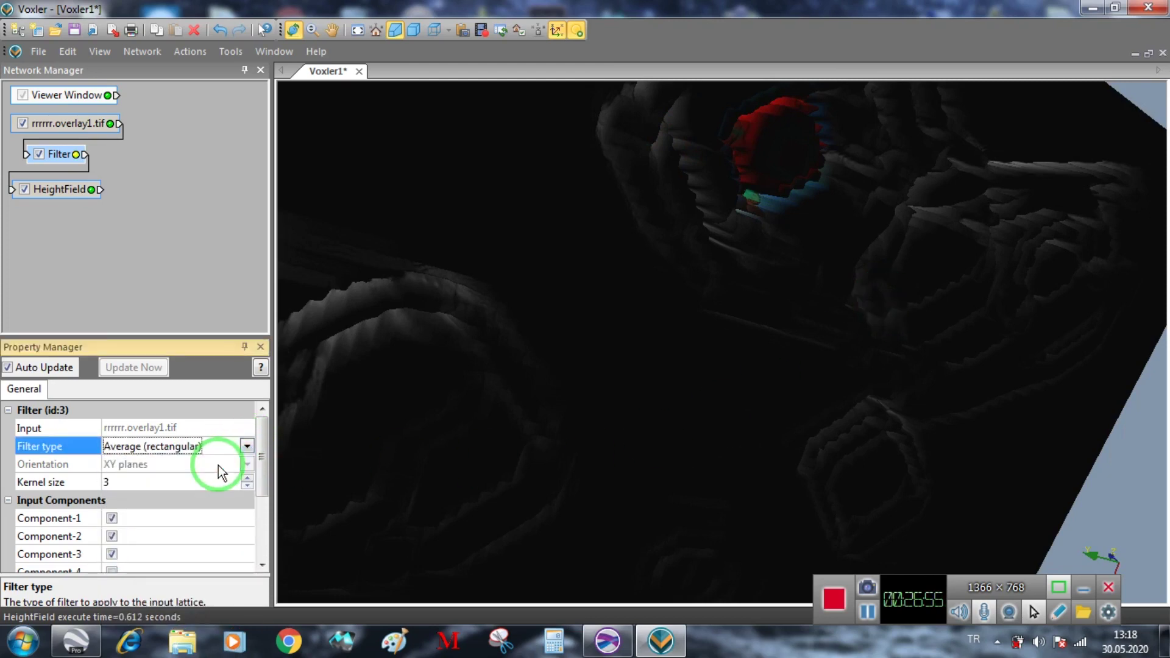
click(698, 367)
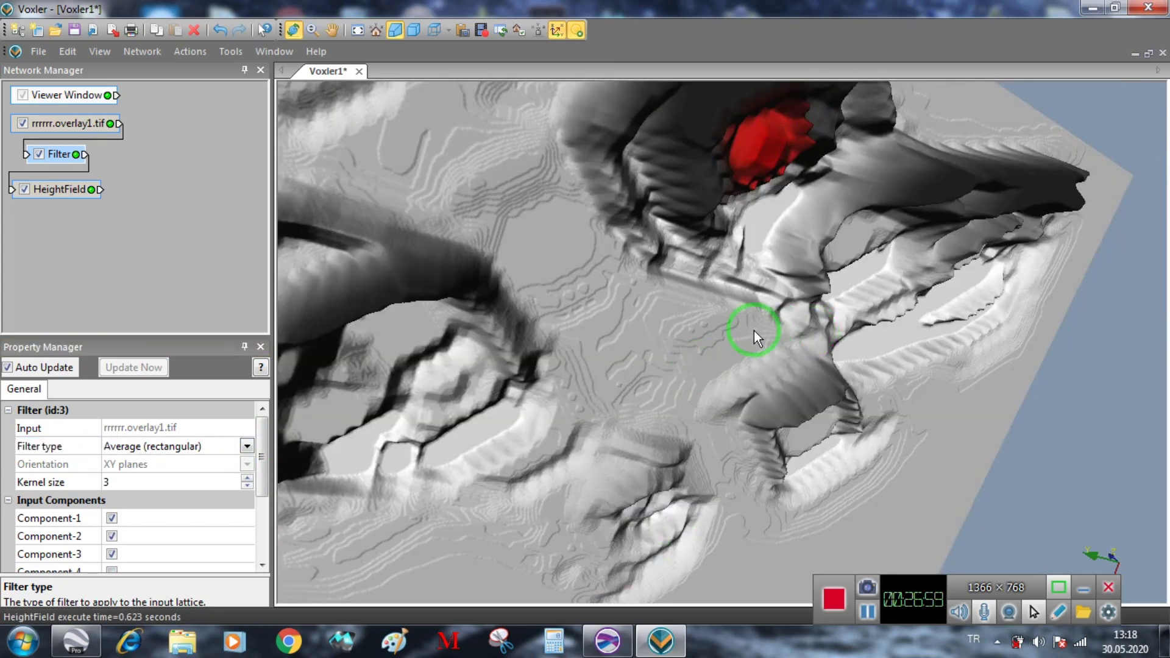
- Examine the red anomaly and nearby relief on the averaged height field from above and at a low side angle
drag(754, 330, 693, 313)
drag(747, 355, 747, 421)
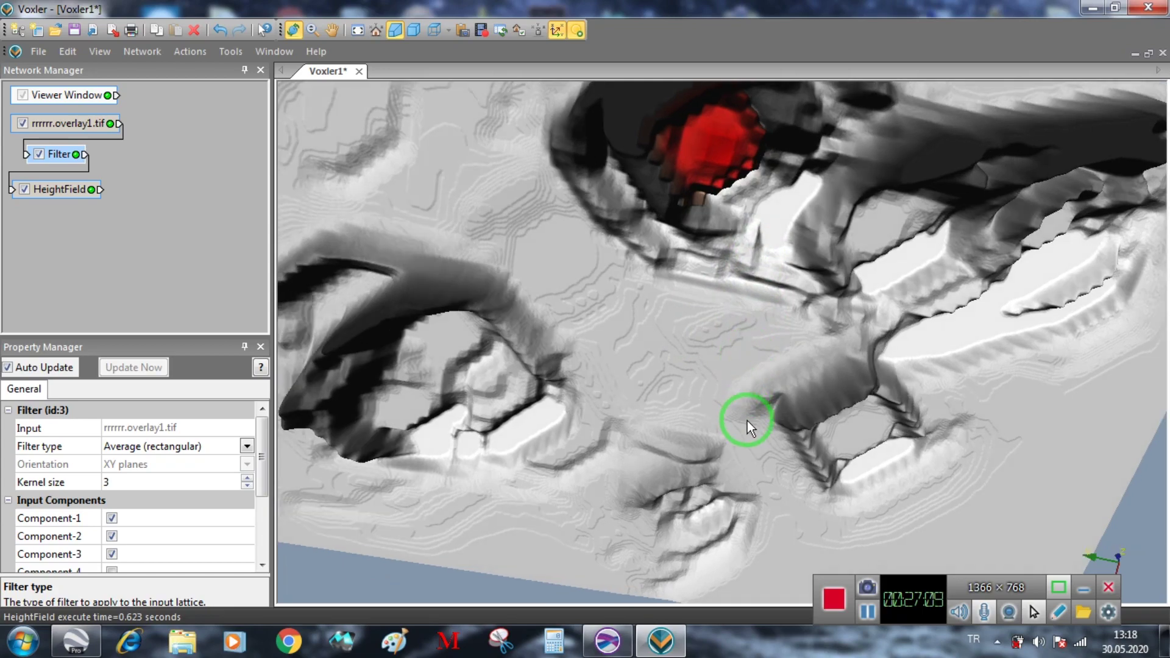
drag(733, 223, 734, 238)
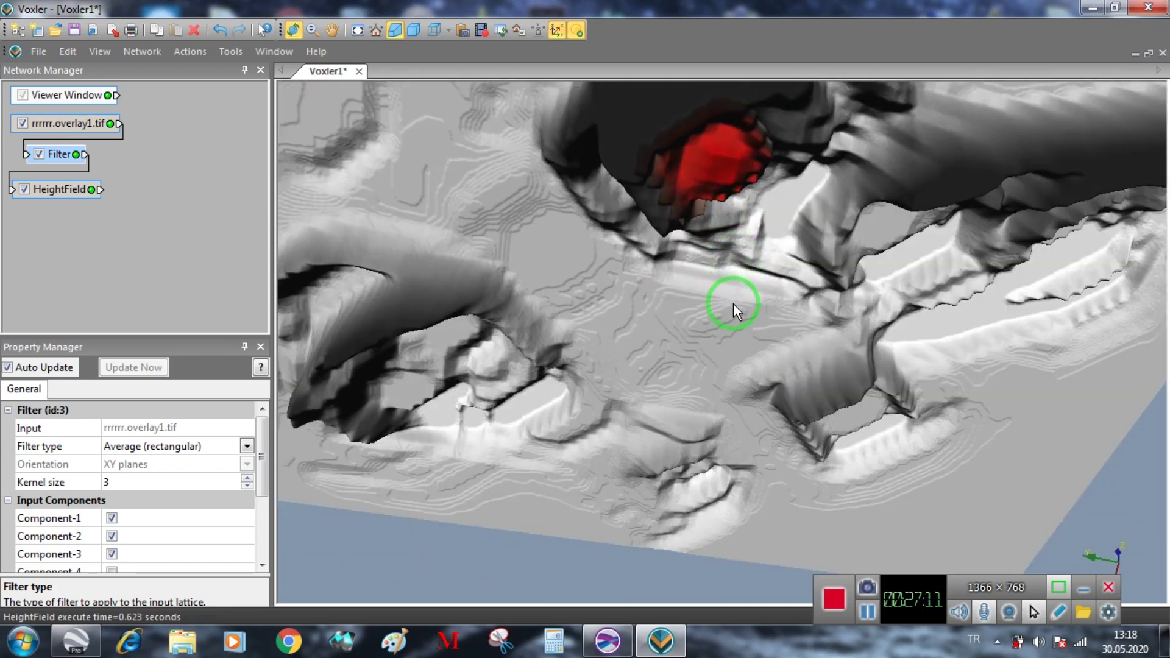
drag(733, 304, 732, 309)
drag(733, 362, 735, 408)
drag(739, 449, 721, 398)
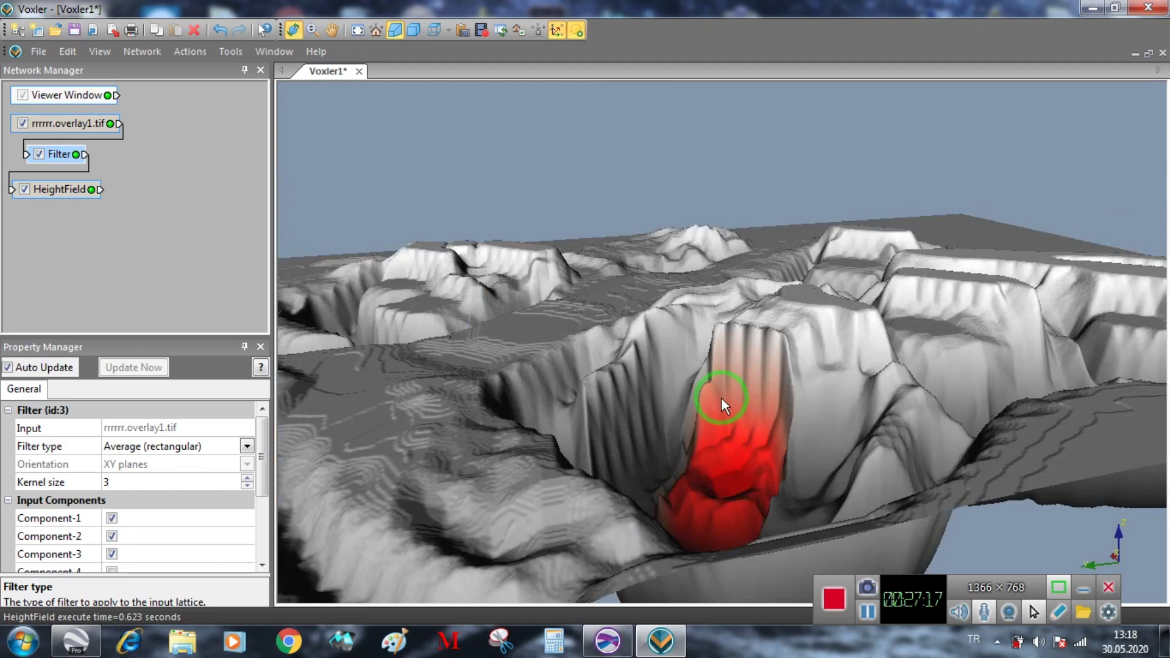
drag(737, 468, 758, 437)
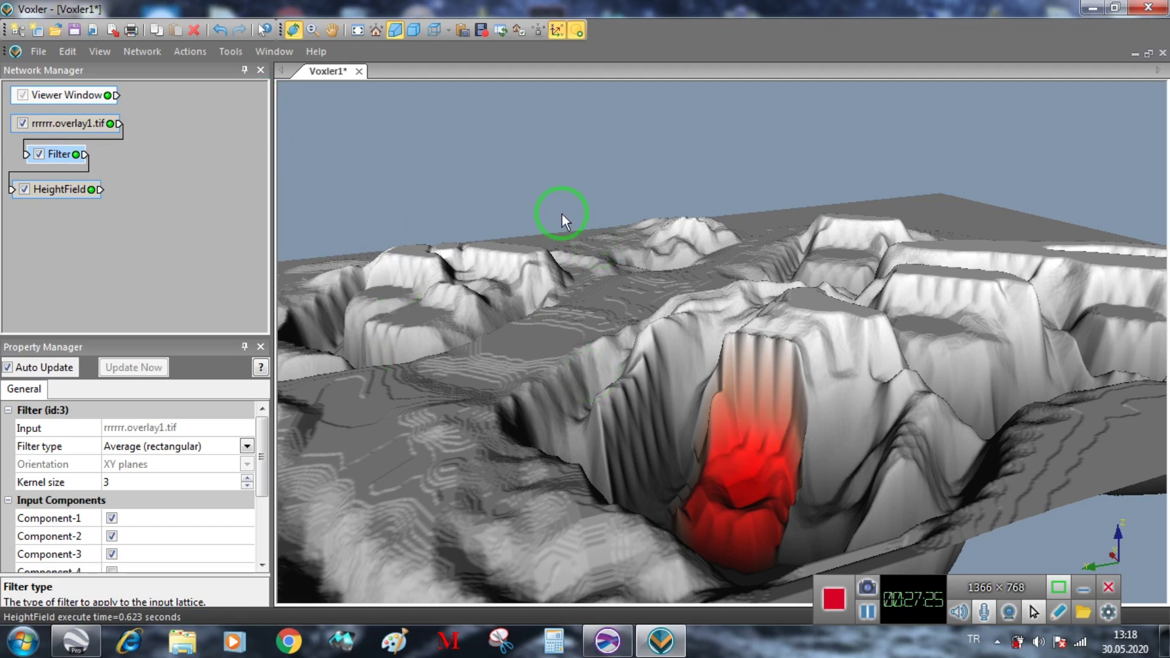
- Delete the HeightField, Filter and rrrrrr.overlay1.tif modules from the network
right_click(65, 192)
click(107, 396)
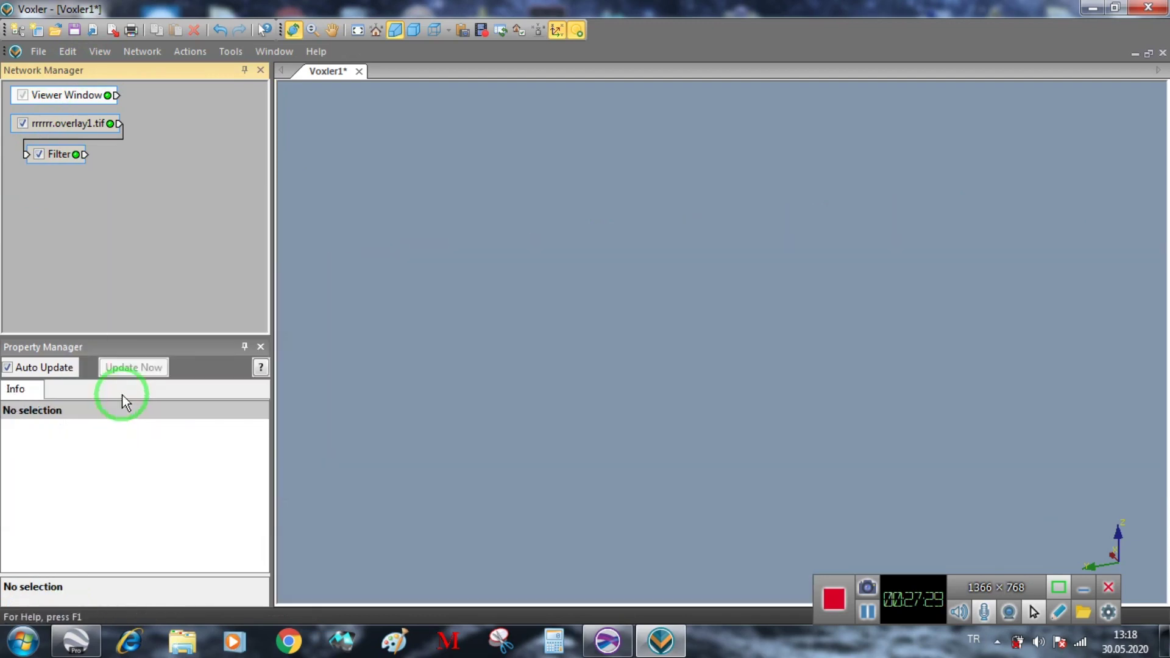
right_click(61, 156)
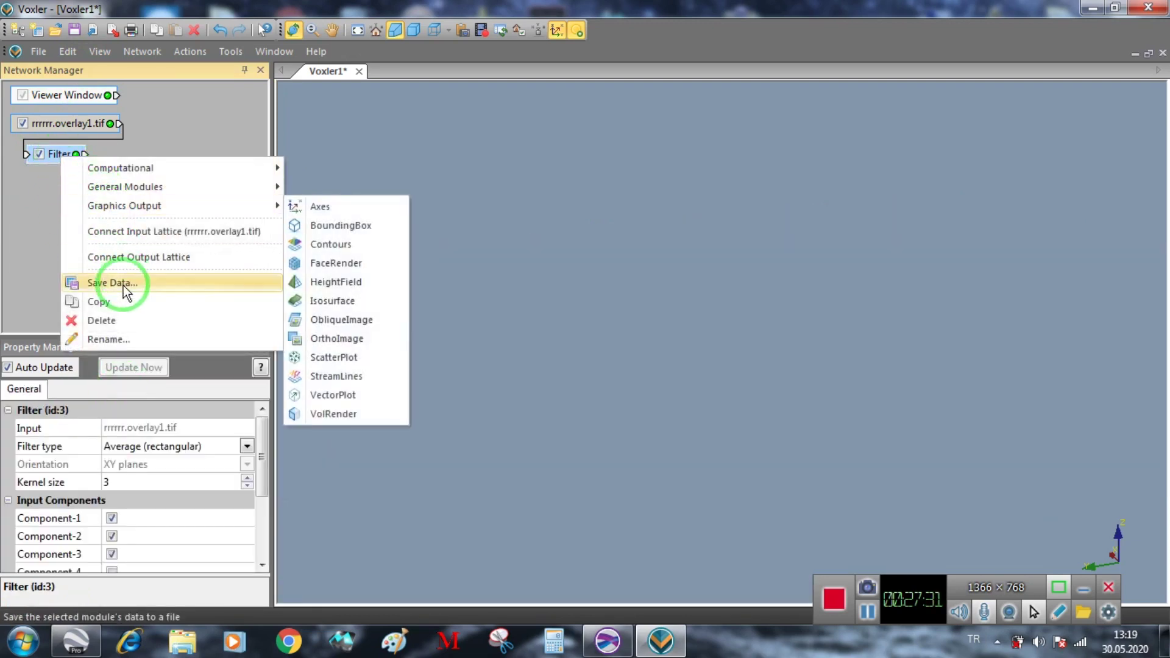
click(127, 320)
click(63, 123)
right_click(63, 123)
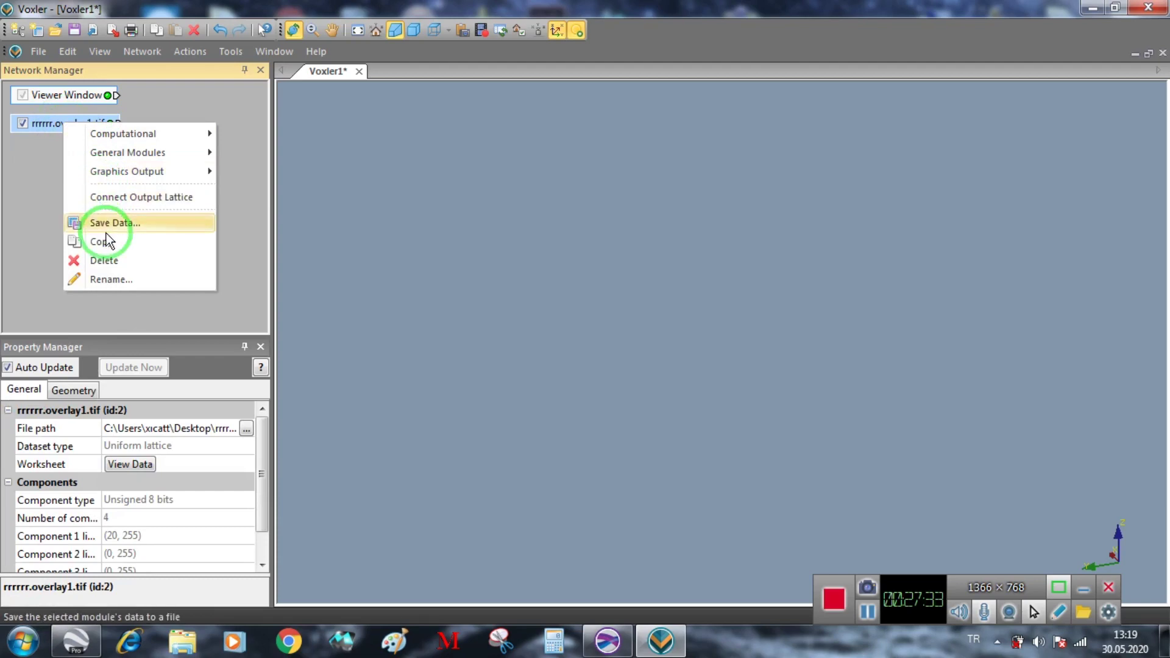
click(111, 260)
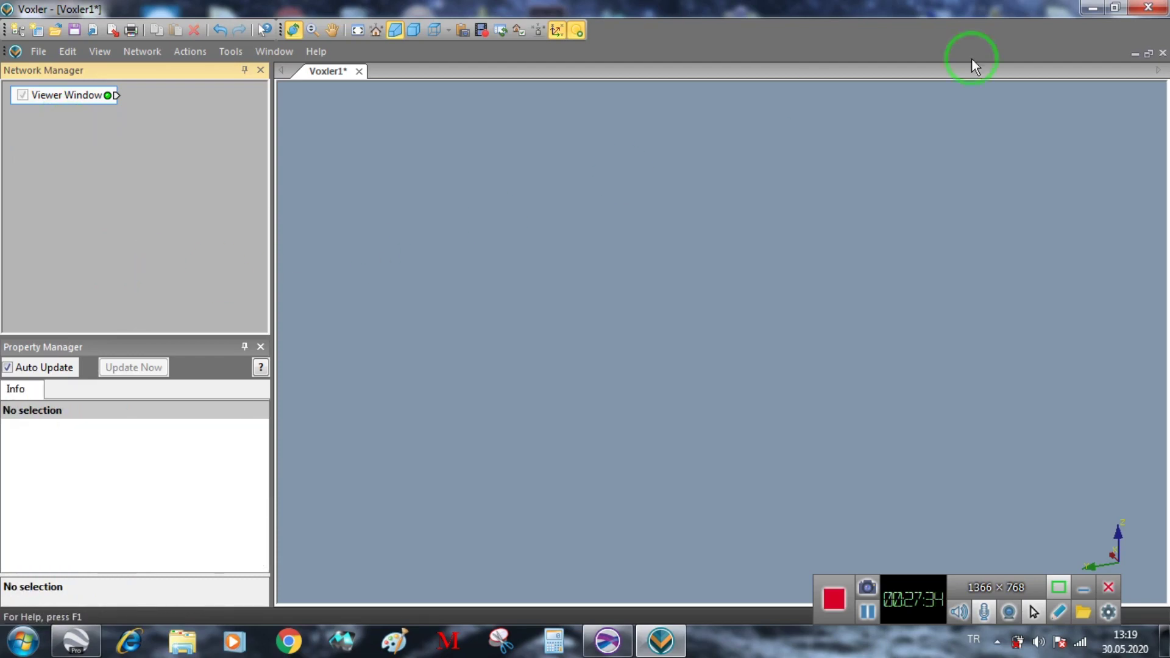
- Minimize Voxler and move the exported rrrrrr and rrrrrr.overlay1 files from the desktop to the recycle bin
click(1099, 8)
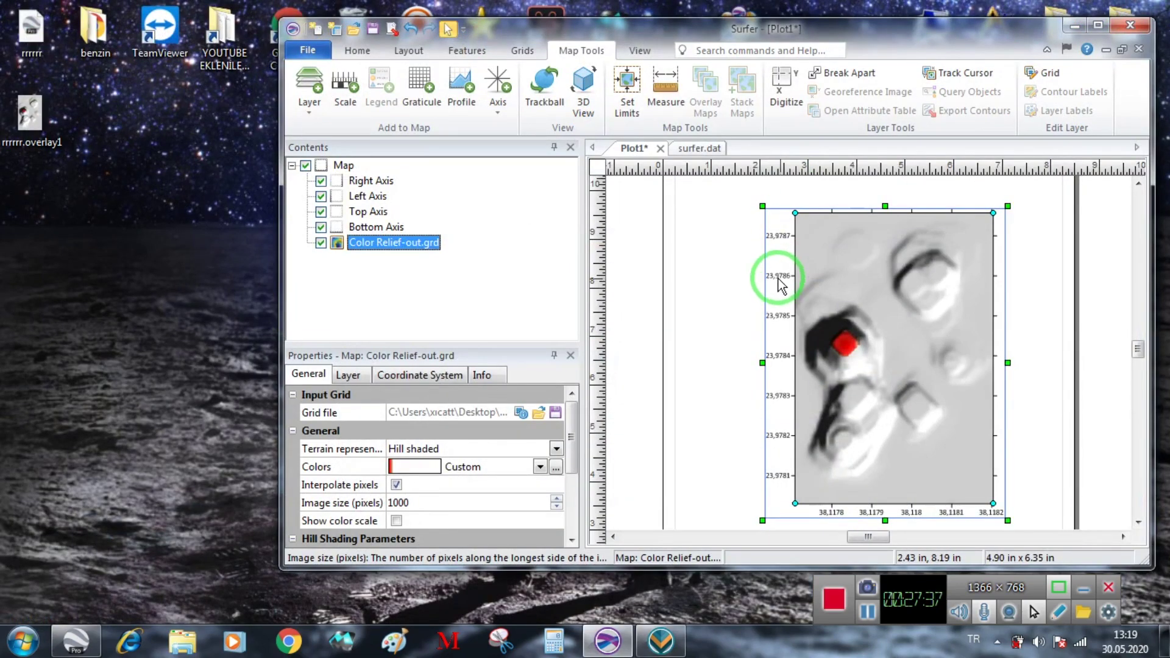
drag(73, 213, 25, 35)
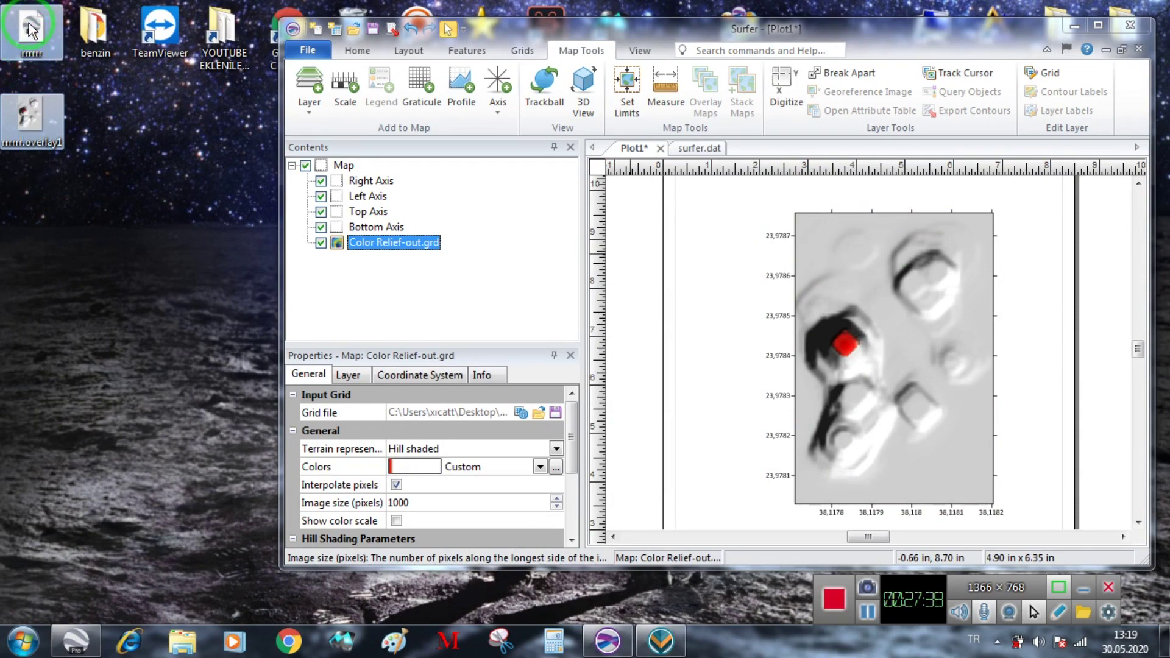
drag(571, 34, 670, 73)
click(170, 112)
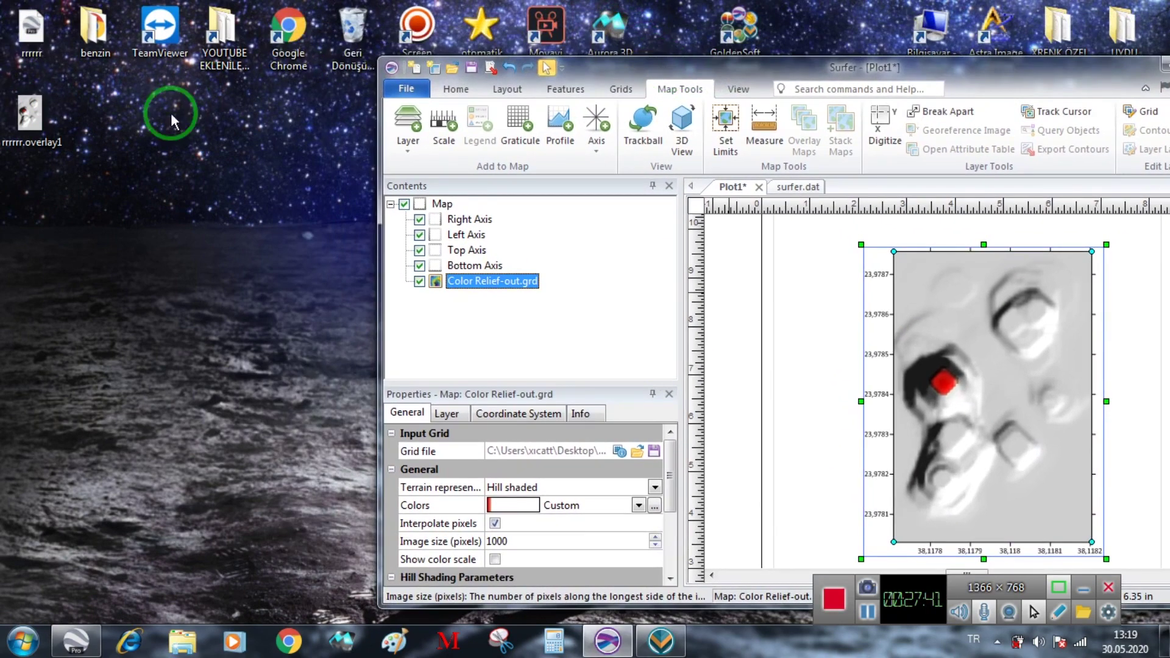
drag(36, 135, 335, 26)
- Export the Surfer color relief map to the desktop as an AutoCAD DXF drawing named eeeee, keeping the default export options
drag(813, 64, 503, 24)
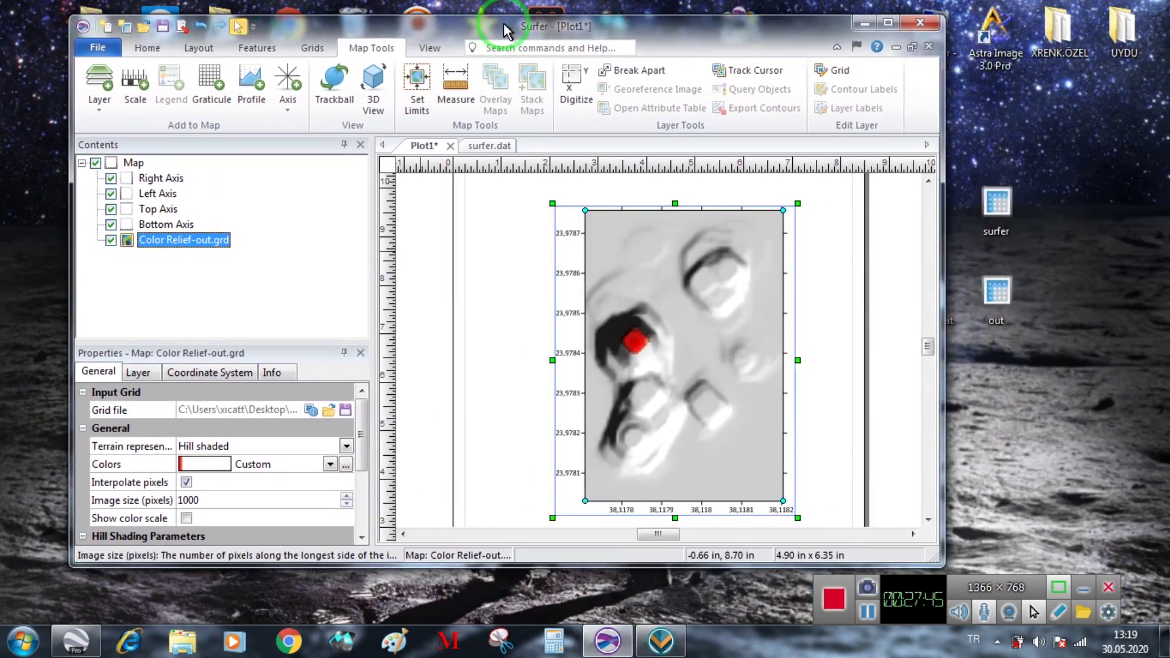
click(97, 46)
click(128, 210)
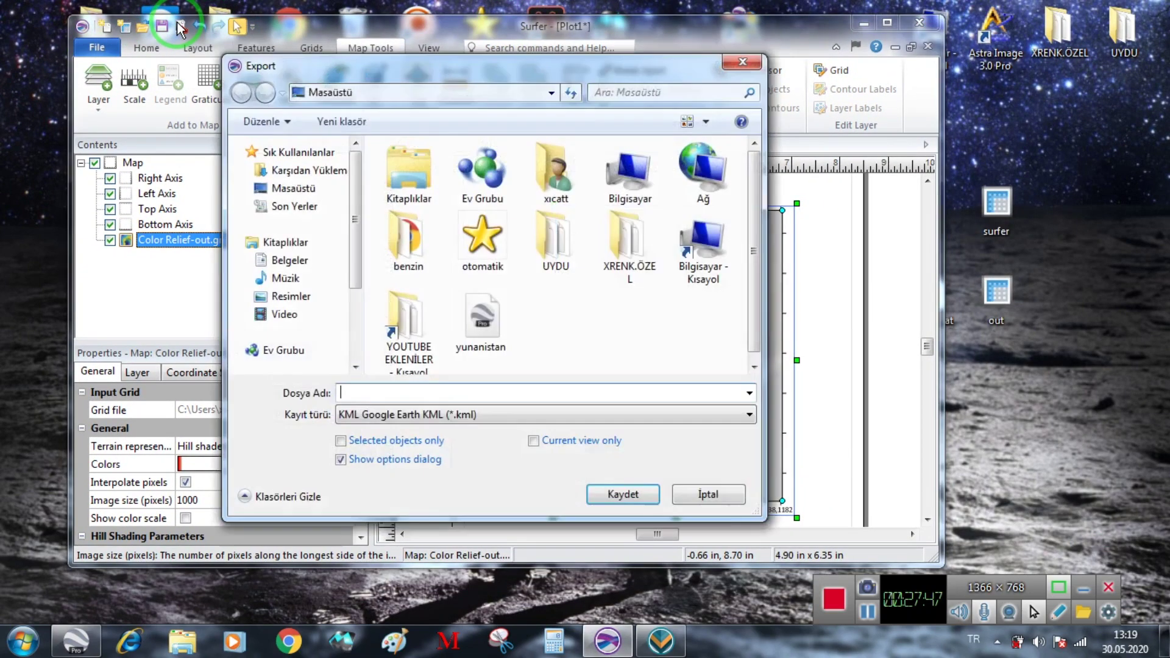
click(461, 415)
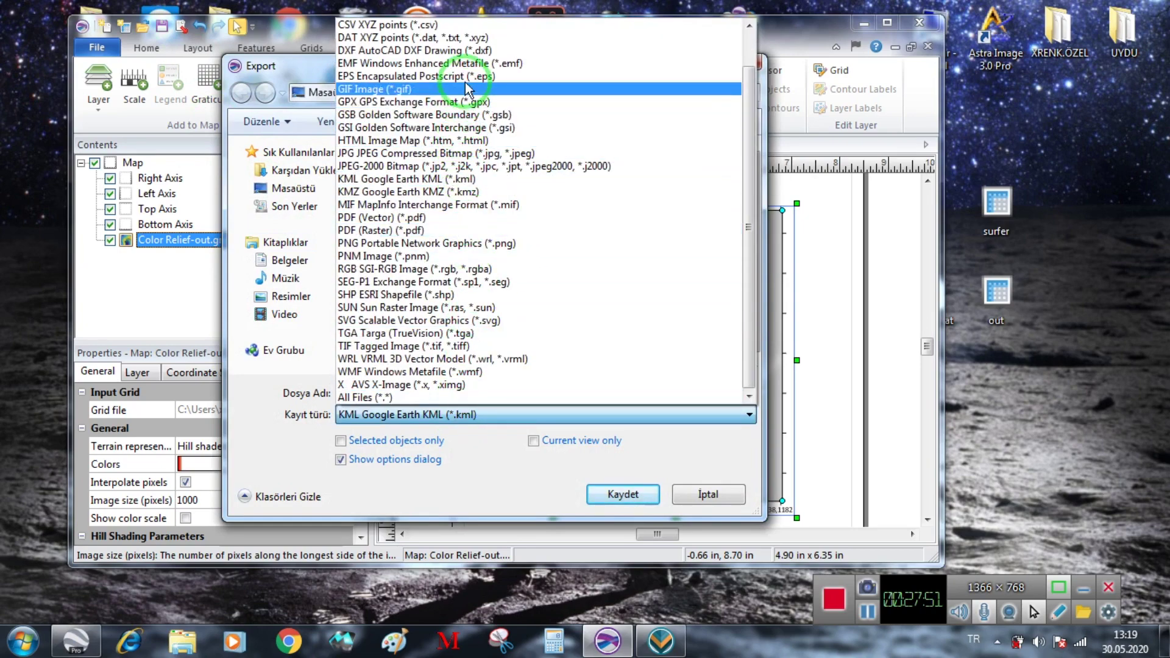
click(472, 52)
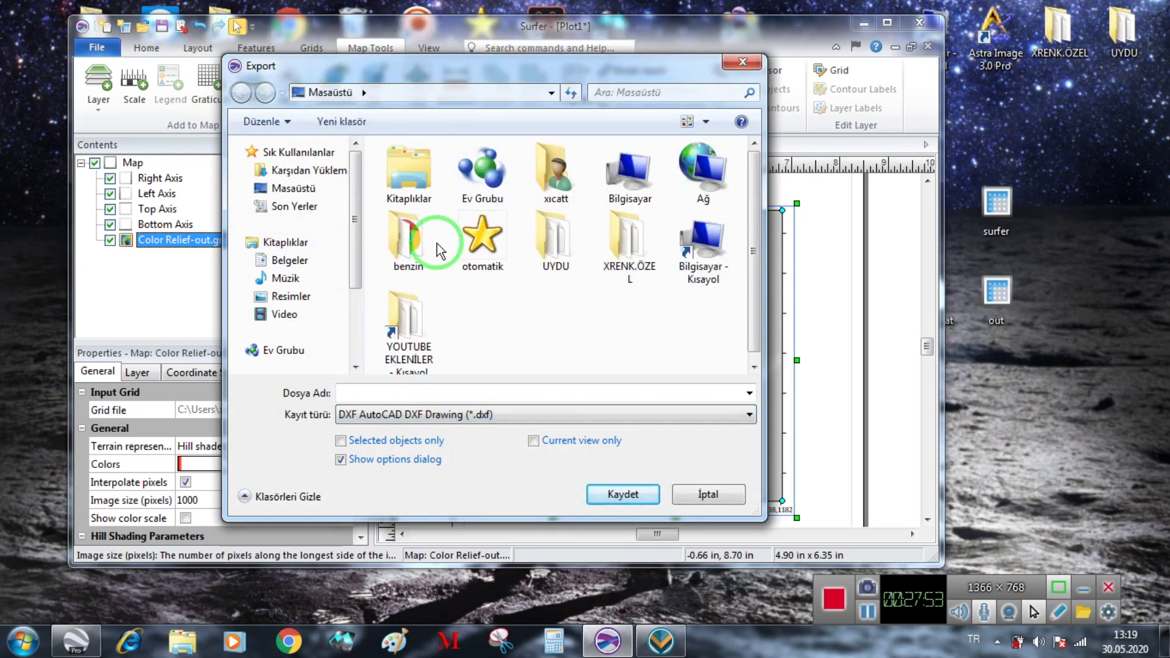
click(395, 397)
text(eeeee)
click(286, 189)
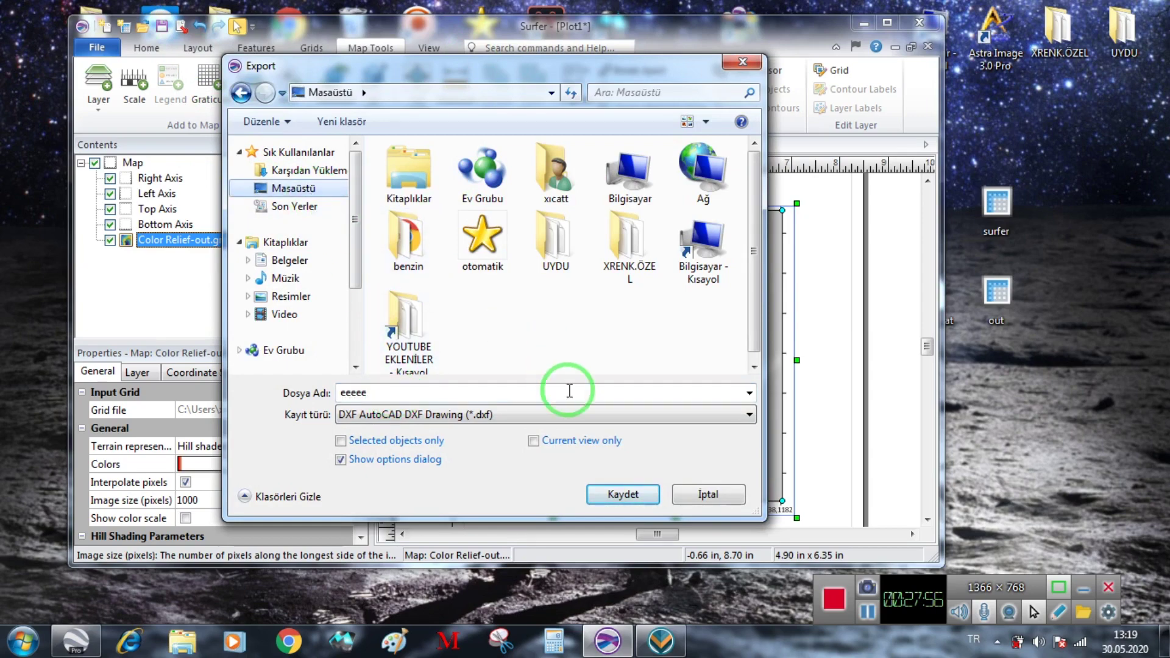
click(616, 493)
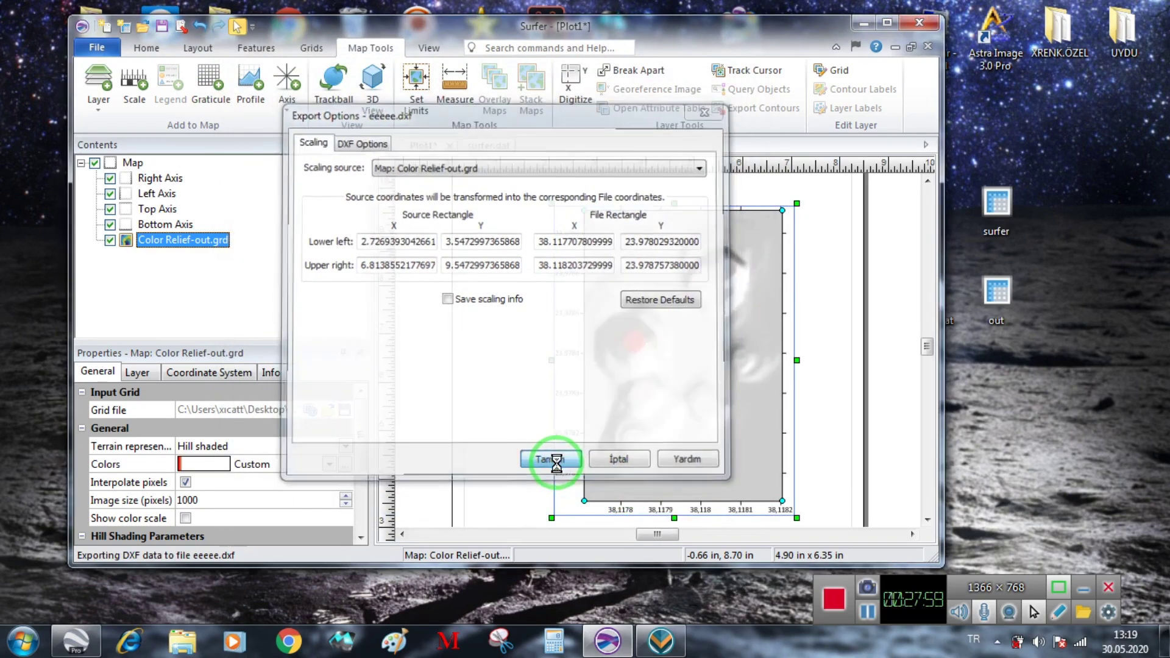
click(551, 465)
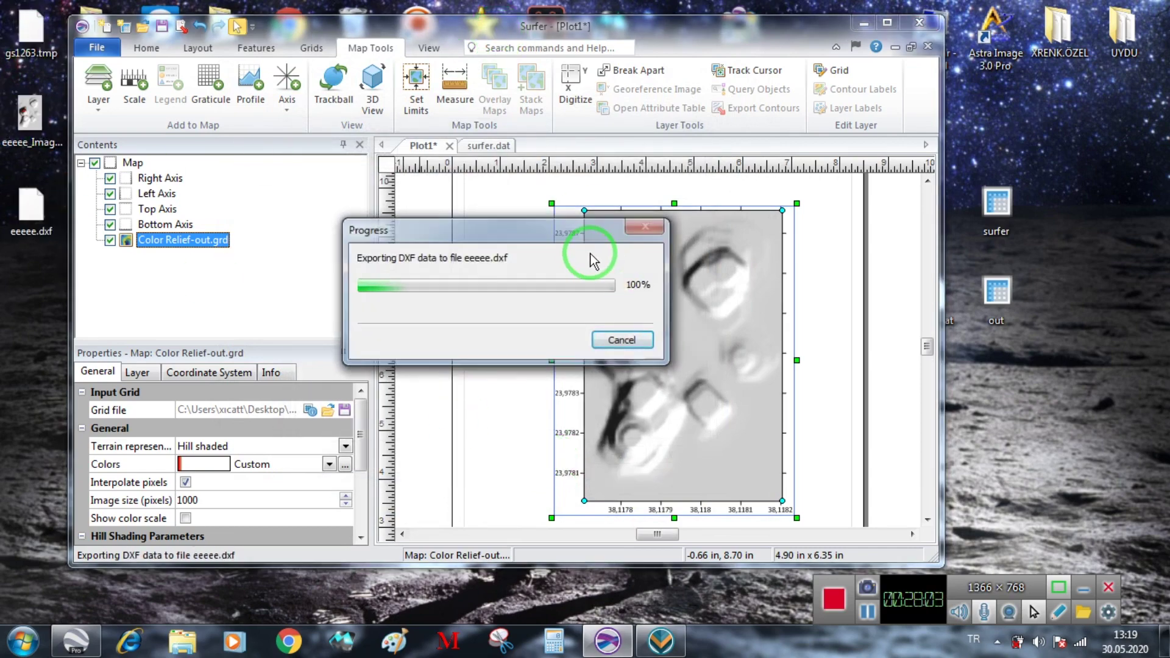
- Minimize Surfer and switch to Voxler, restoring its window down beside the exported desktop files
drag(474, 27, 652, 50)
click(1040, 45)
click(669, 637)
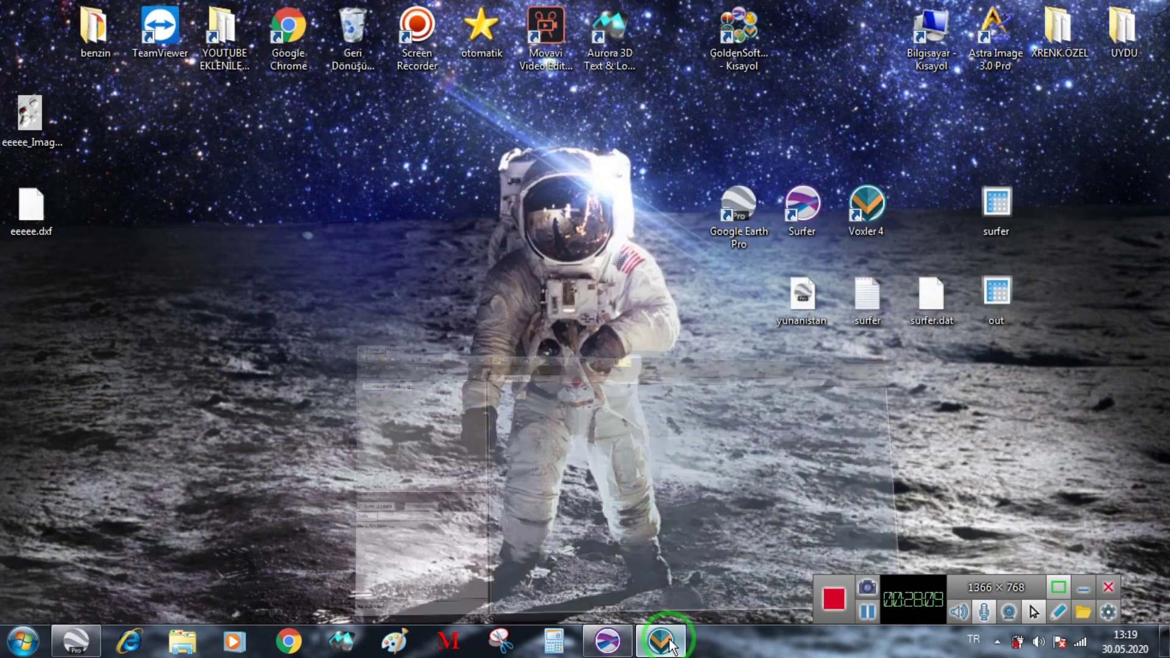
double_click(417, 9)
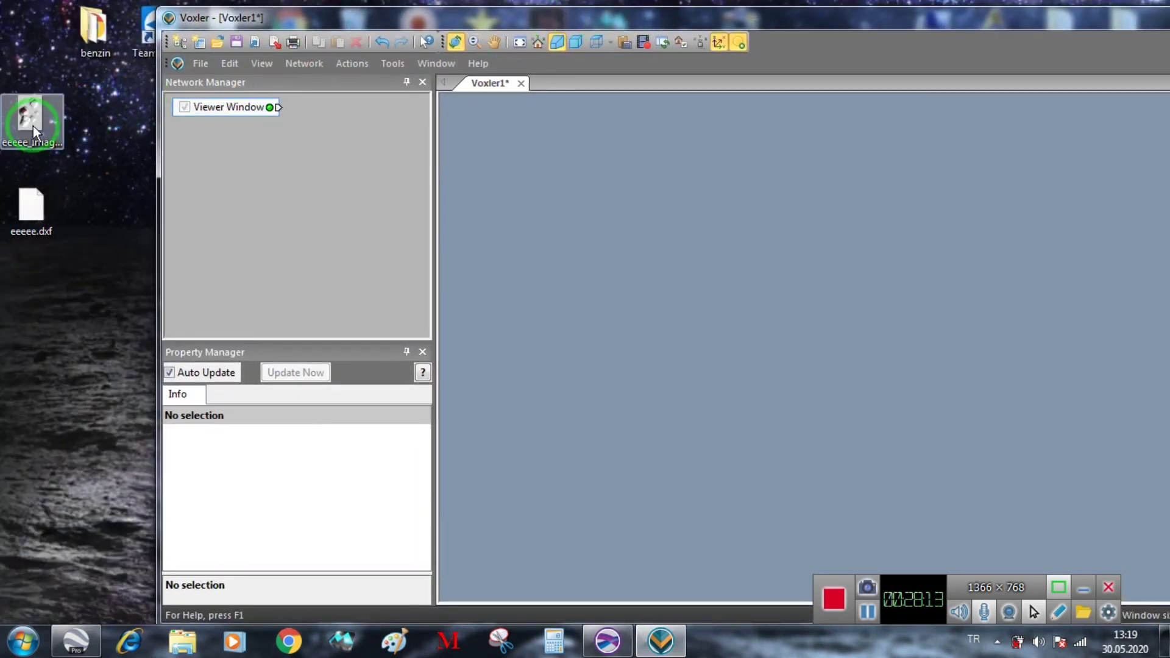
click(34, 238)
- Import eeeee.dxf from the desktop into the Voxler network with the default DXF import options
right_click(242, 137)
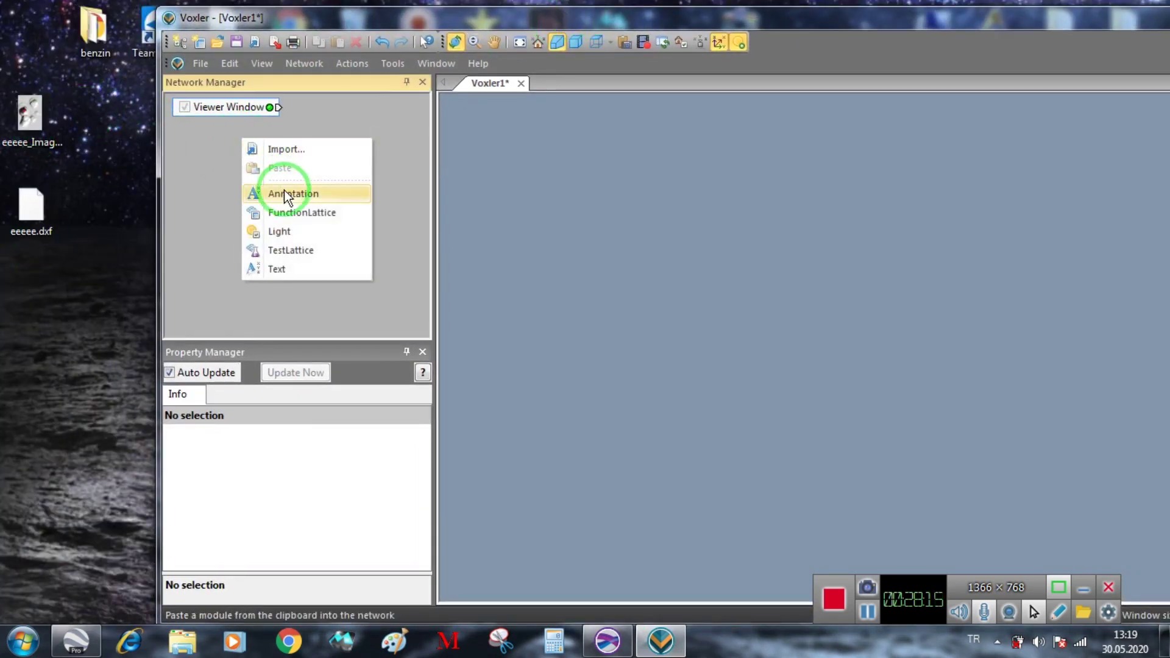
click(302, 149)
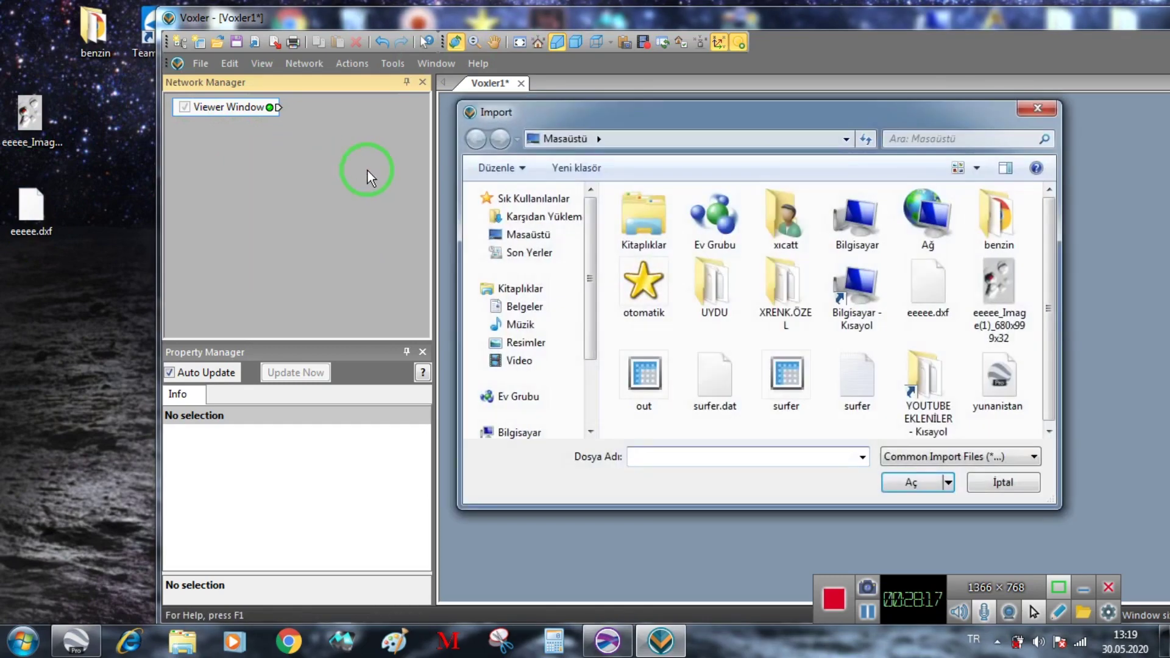
click(1053, 251)
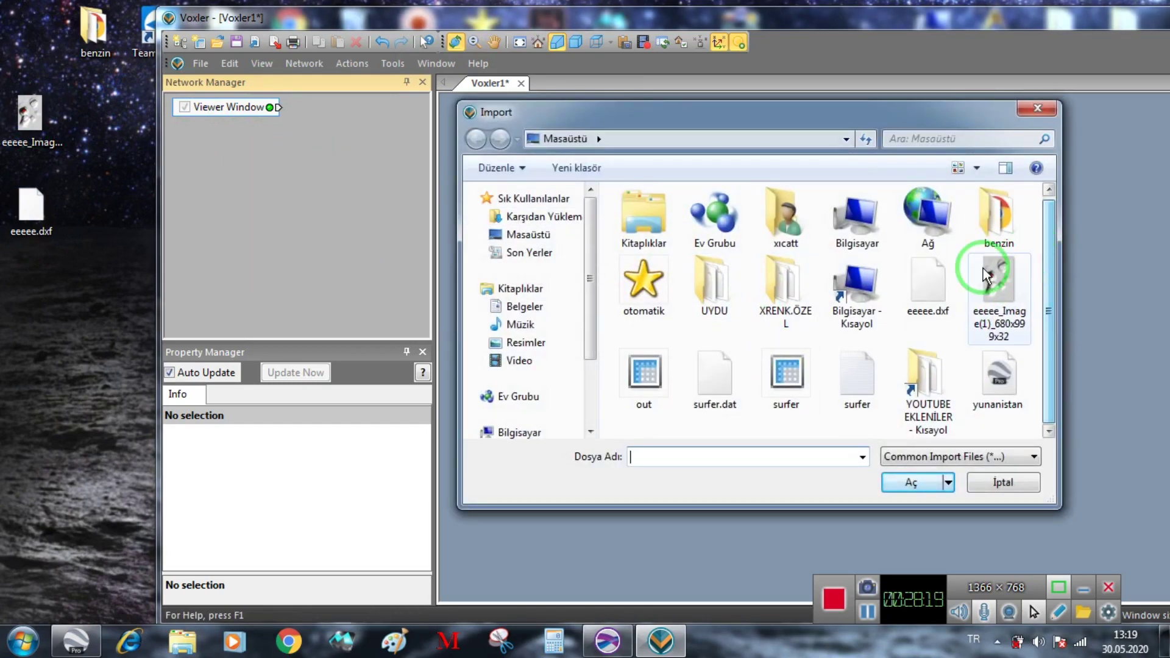
click(929, 282)
click(910, 481)
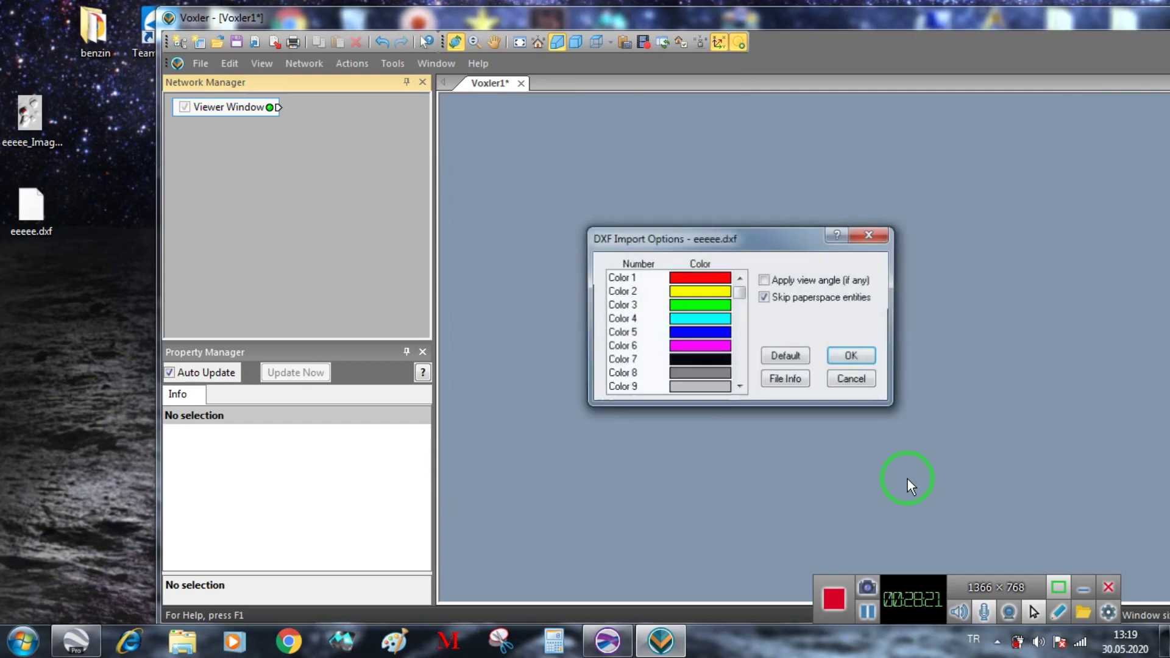
click(851, 358)
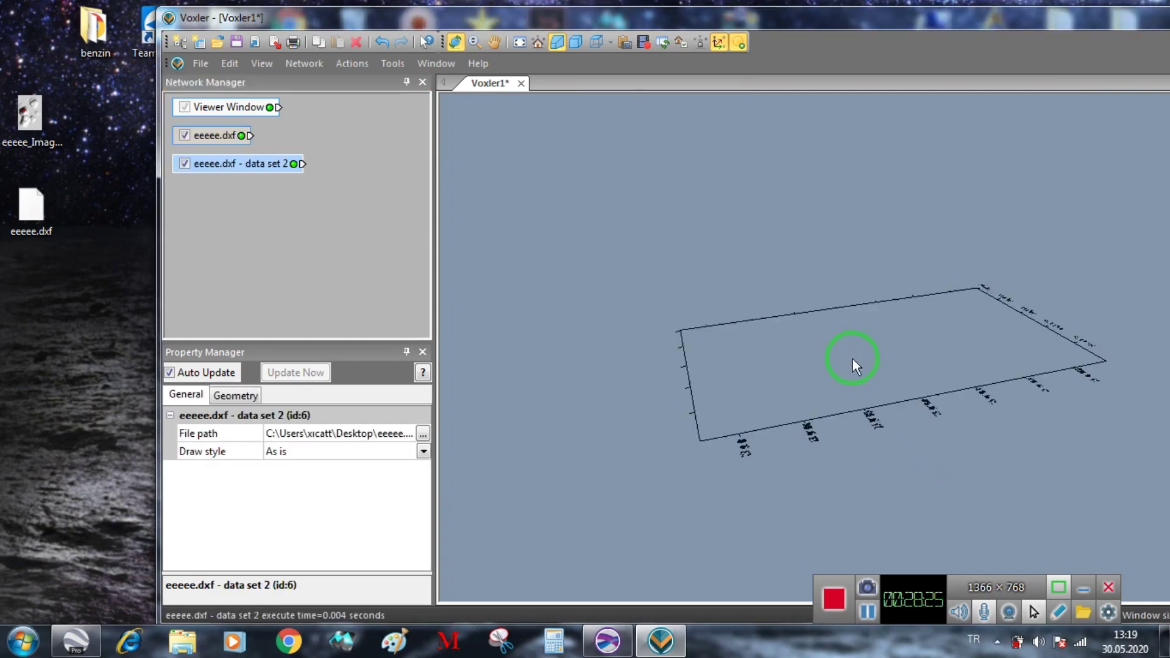
drag(879, 16, 826, 12)
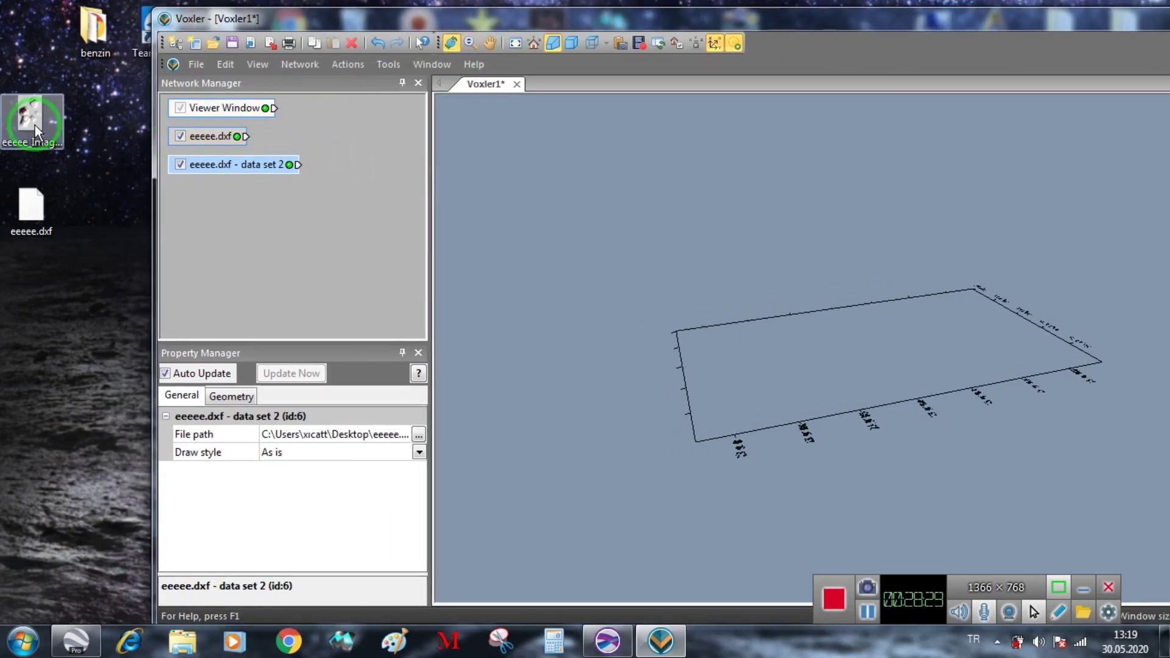
right_click(33, 119)
click(76, 76)
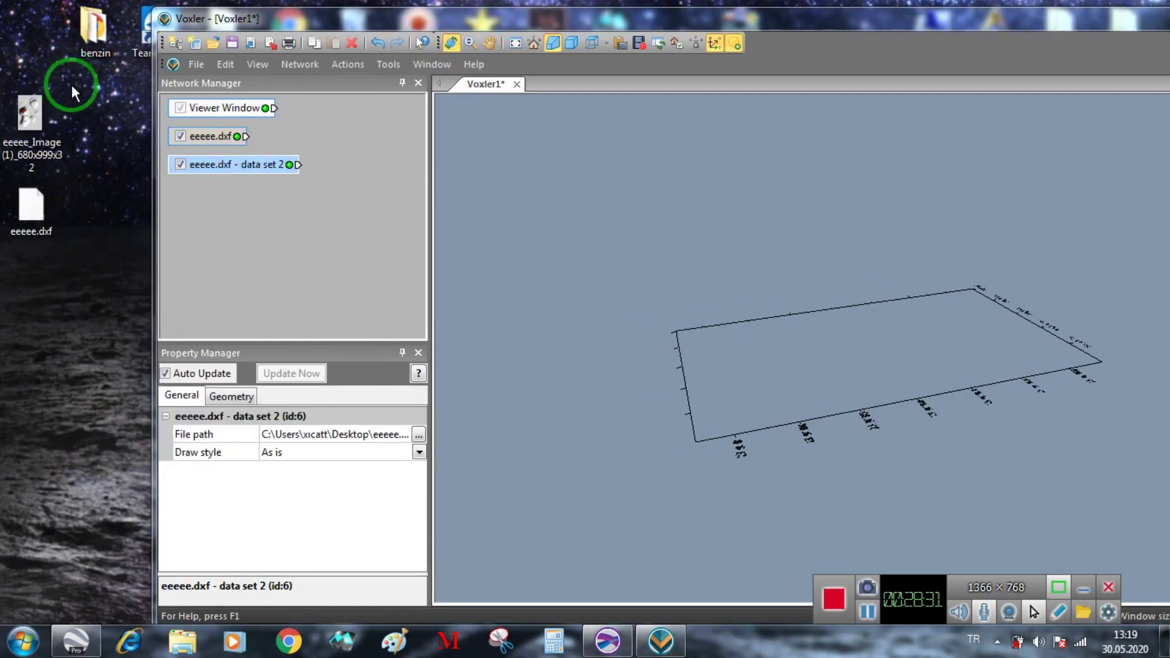
- Attach a graphics output module to the imported eeeee.dxf data
right_click(248, 165)
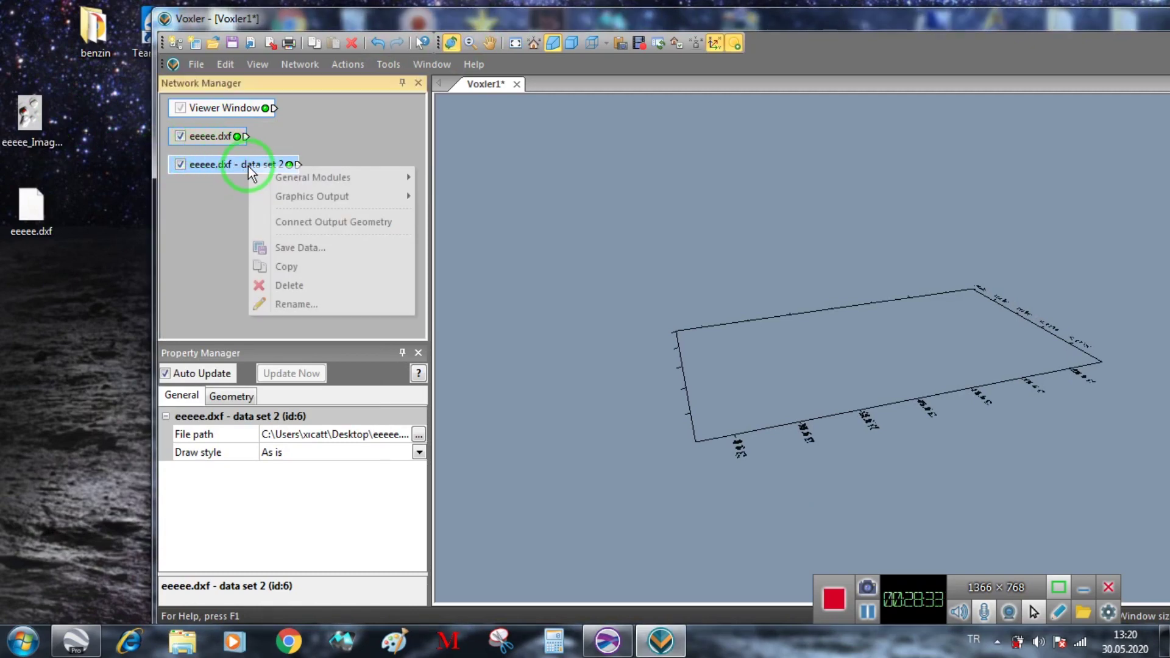
mouse_move(345, 201)
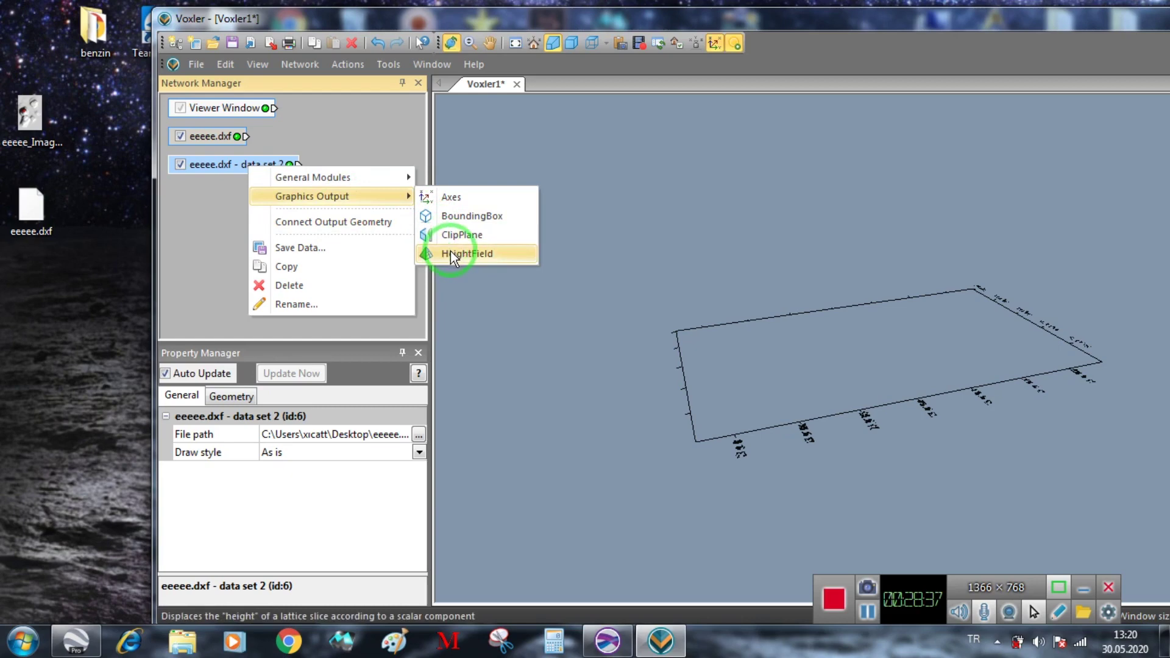
right_click(216, 135)
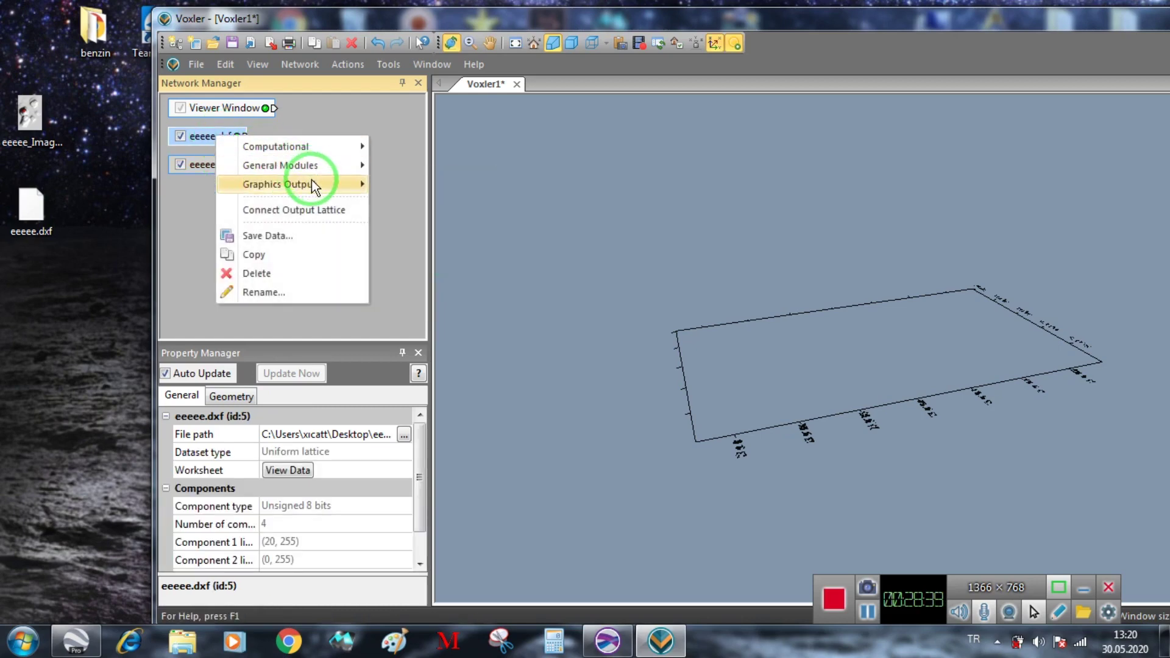